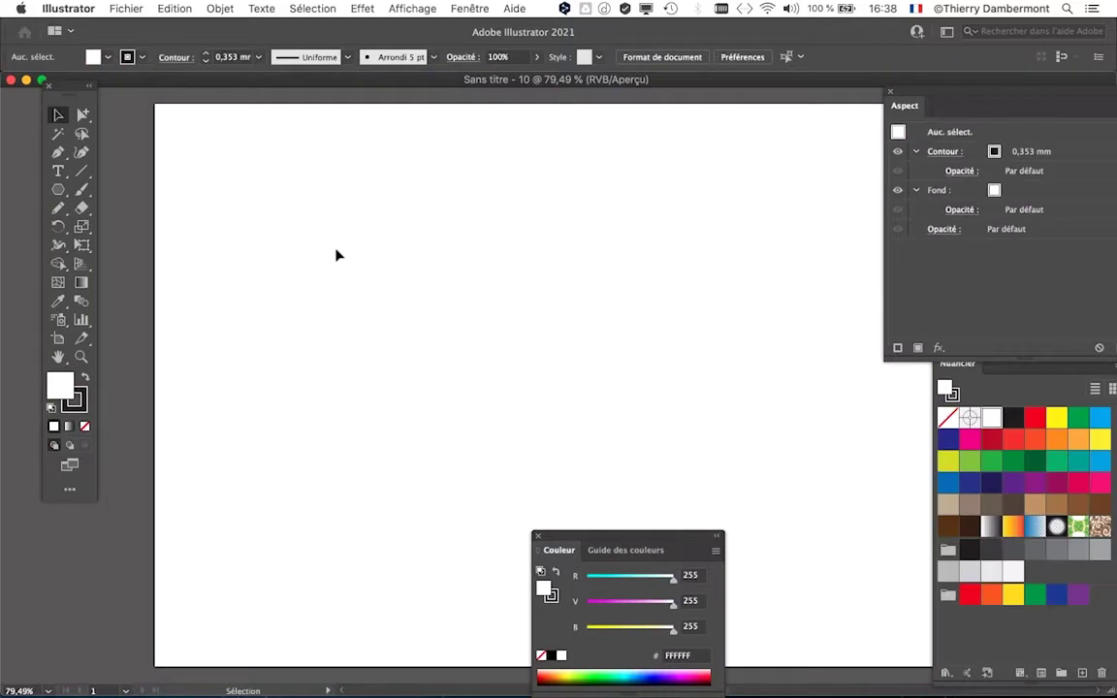
Step: Add a point text object reading "Repair" in the upper part of the artboard
{"action": "key", "text": "f"}
{"action": "left_click_drag", "start_coordinate": [362, 241], "coordinate": [312, 243]}
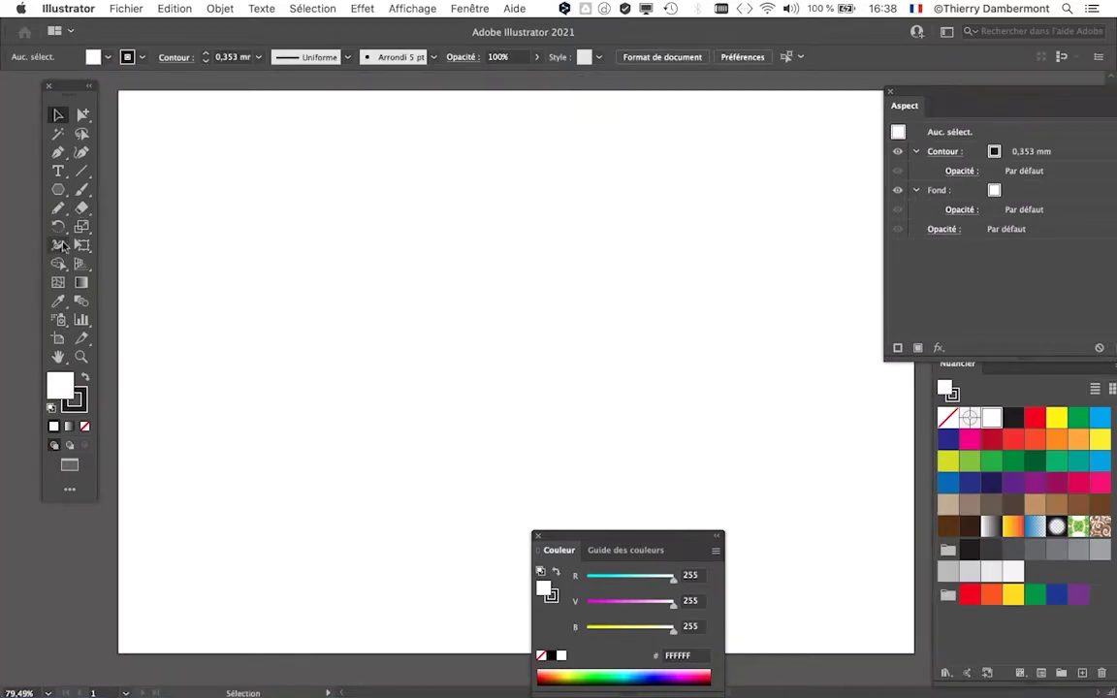
{"action": "left_click", "coordinate": [57, 171]}
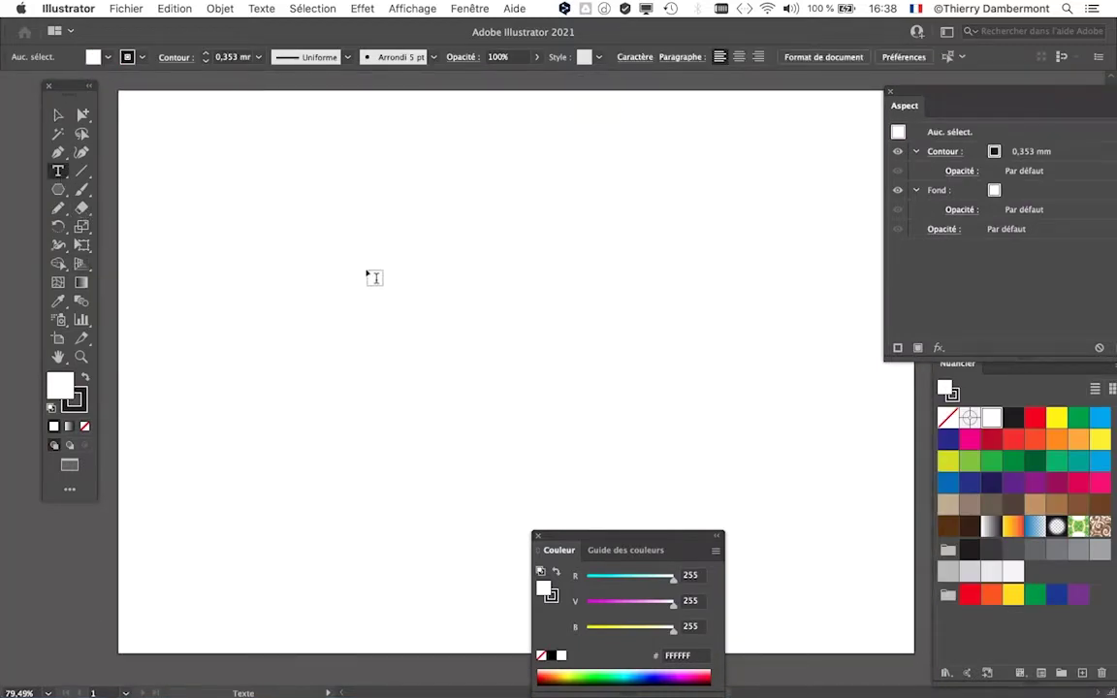
{"action": "left_click", "coordinate": [365, 266]}
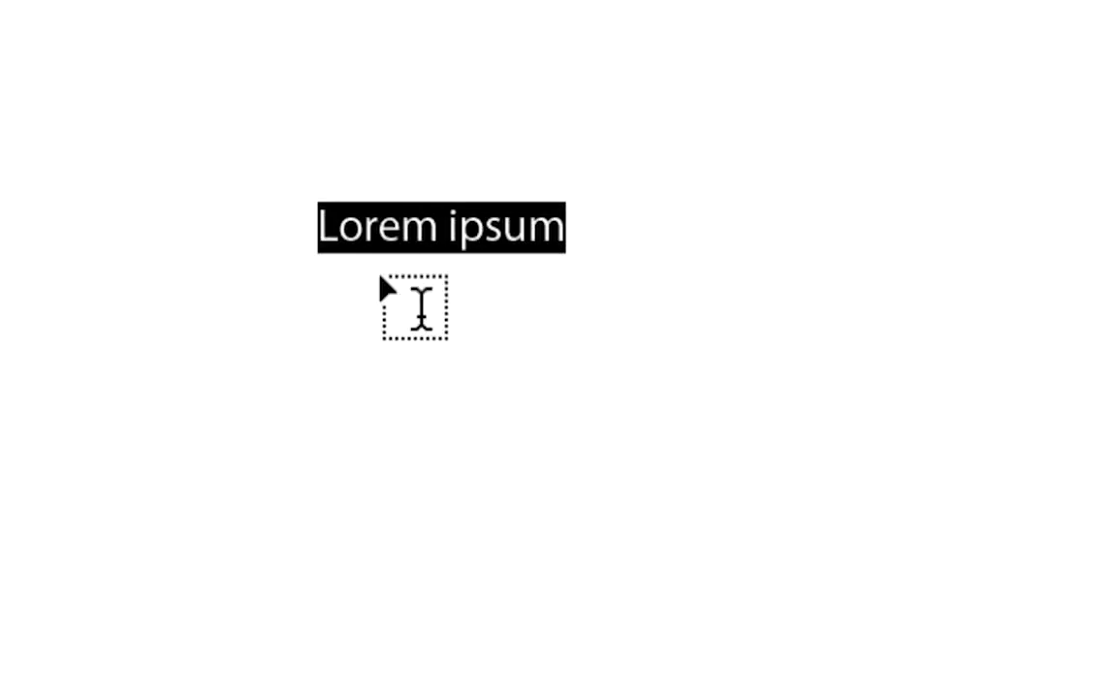
{"action": "type", "text": "Repair"}
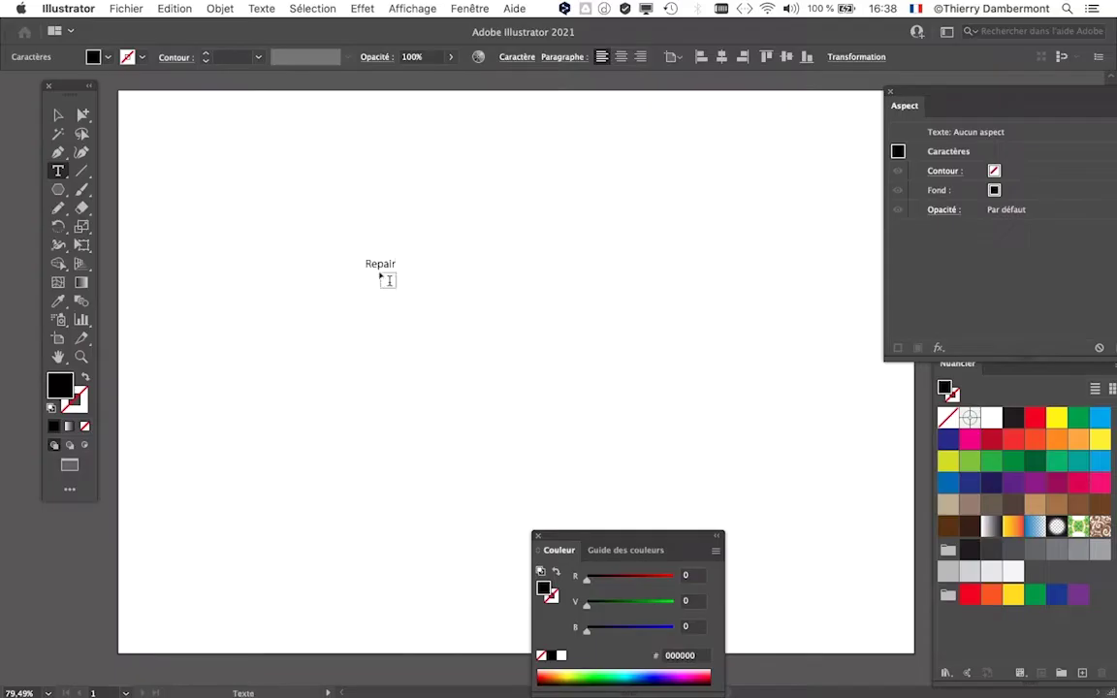
Step: Scale the word up proportionally to a font size of about 142 pt and reposition it in the artboard's upper left area
{"action": "left_click", "coordinate": [59, 115]}
{"action": "left_click", "coordinate": [83, 244]}
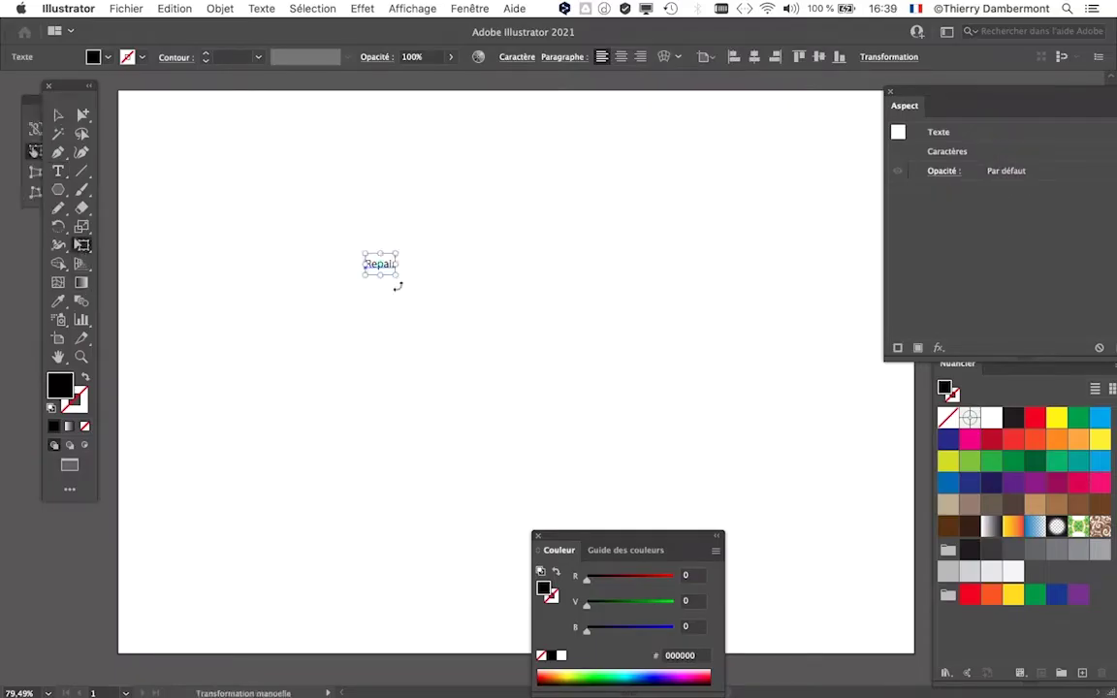
{"action": "left_click_drag", "start_coordinate": [395, 272], "coordinate": [792, 418]}
{"action": "left_click_drag", "start_coordinate": [569, 362], "coordinate": [412, 287]}
Step: Show the character settings and change the word's font to Arial Rounded MT Bold
{"action": "left_click", "coordinate": [477, 8]}
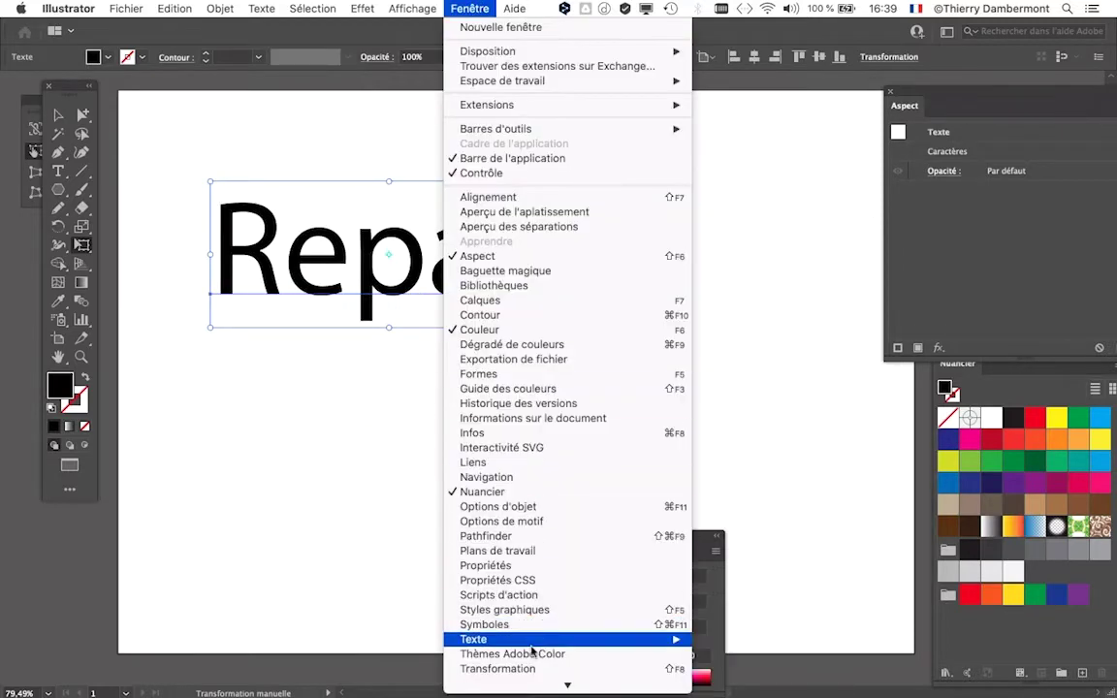
{"action": "mouse_move", "coordinate": [679, 640]}
{"action": "left_click", "coordinate": [748, 596]}
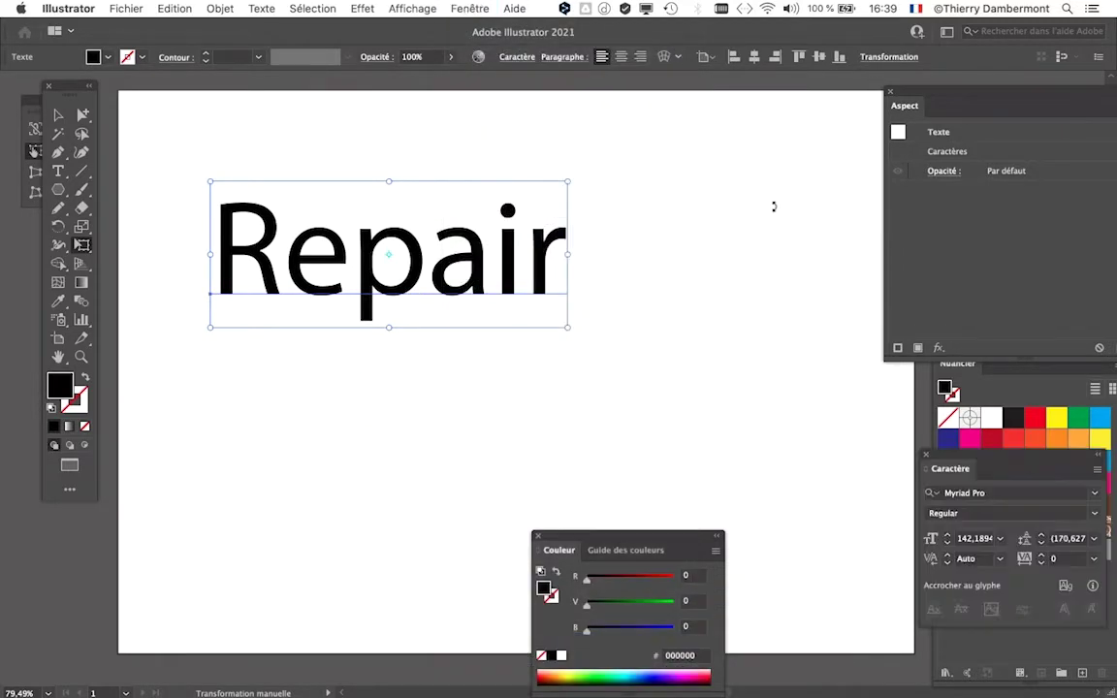
{"action": "left_click_drag", "start_coordinate": [958, 463], "coordinate": [718, 192]}
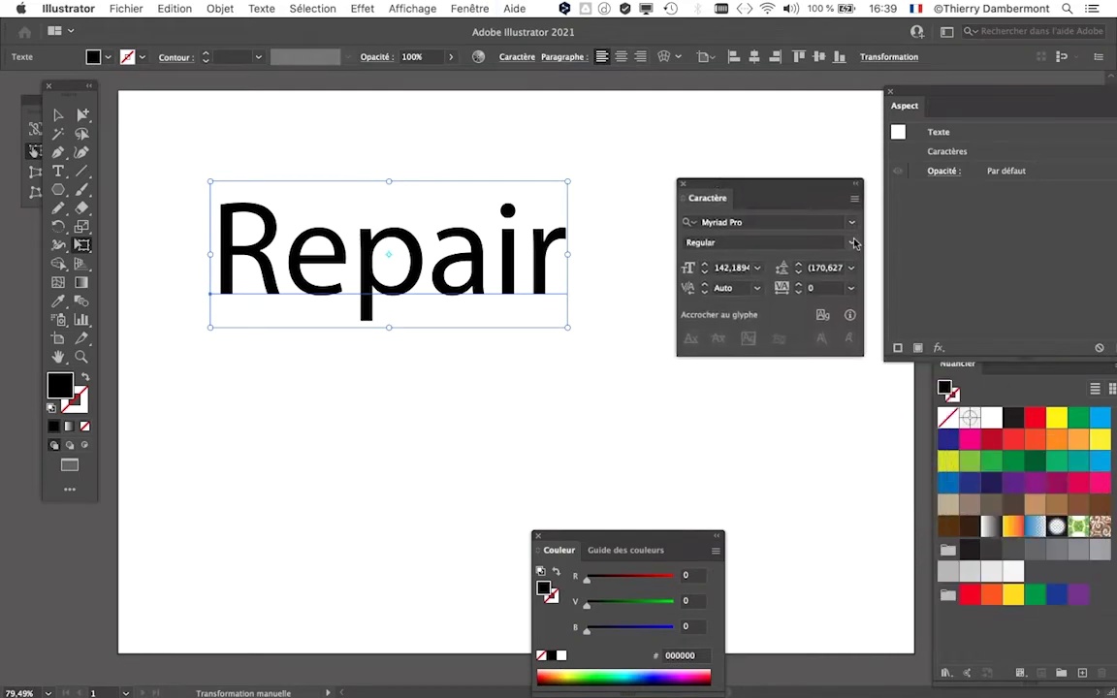
{"action": "left_click", "coordinate": [852, 223]}
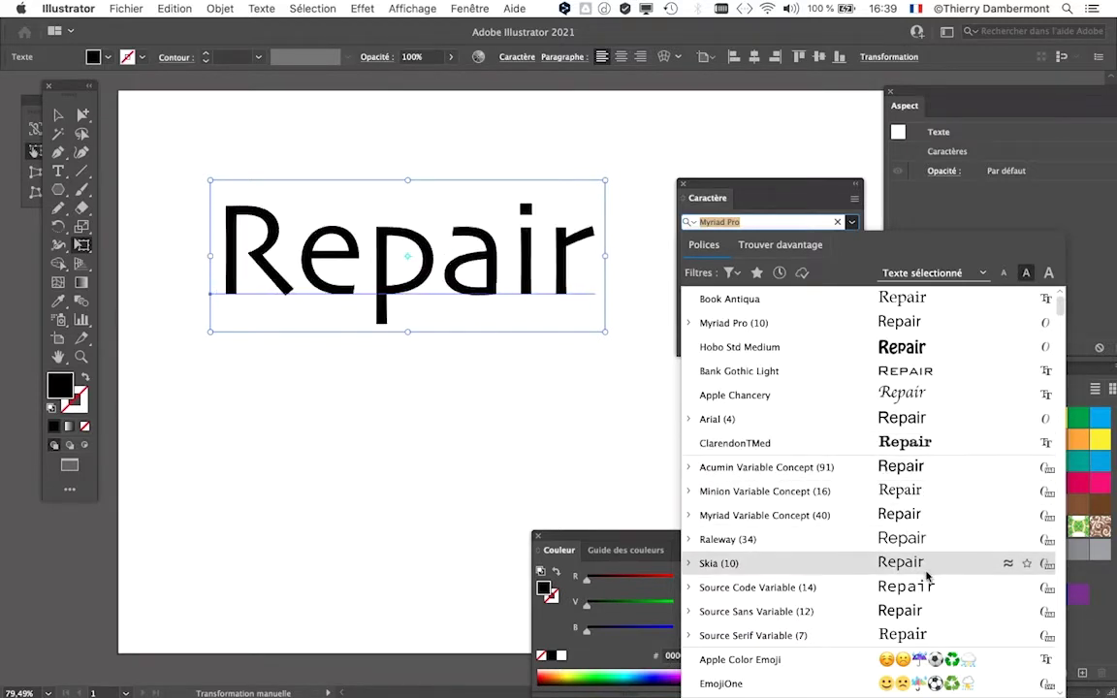
{"action": "scroll", "coordinate": [926, 570], "scroll_direction": "down", "scroll_amount": 2}
{"action": "scroll", "coordinate": [927, 573], "scroll_direction": "down", "scroll_amount": 3}
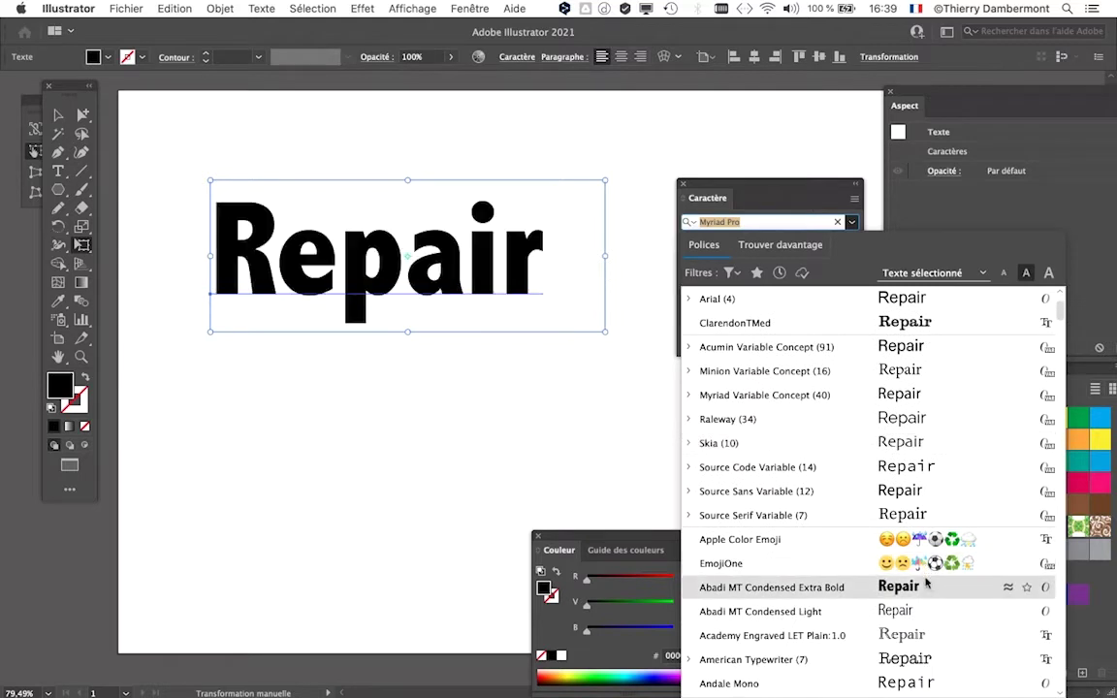
{"action": "scroll", "coordinate": [926, 588], "scroll_direction": "down", "scroll_amount": 7}
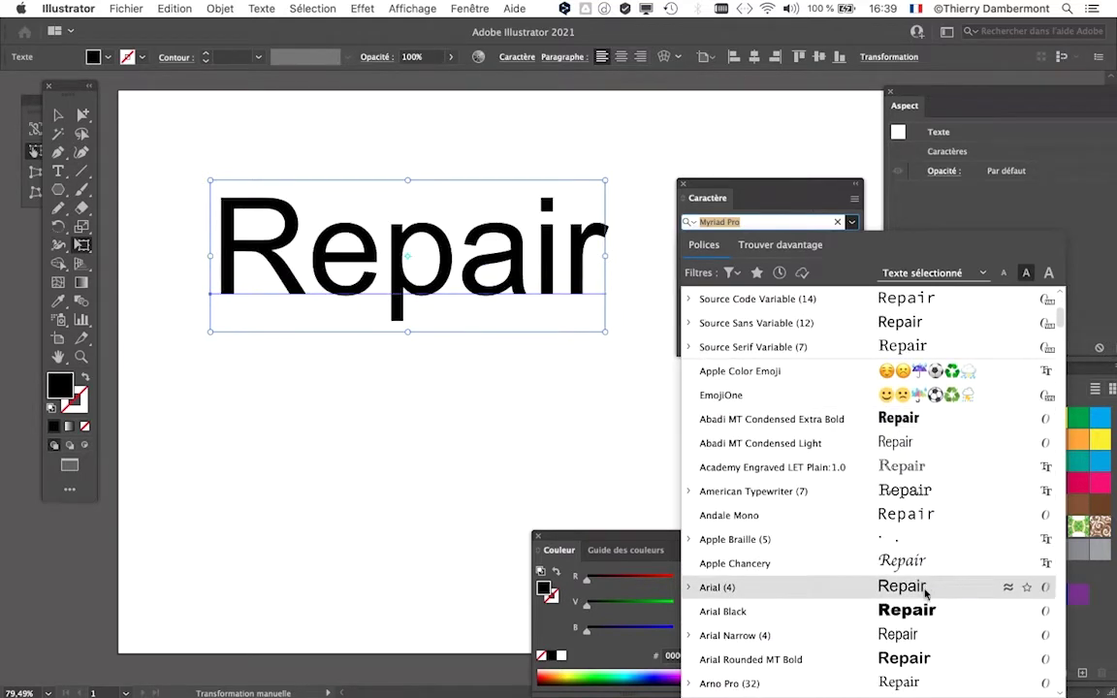
{"action": "scroll", "coordinate": [927, 621], "scroll_direction": "down", "scroll_amount": 2}
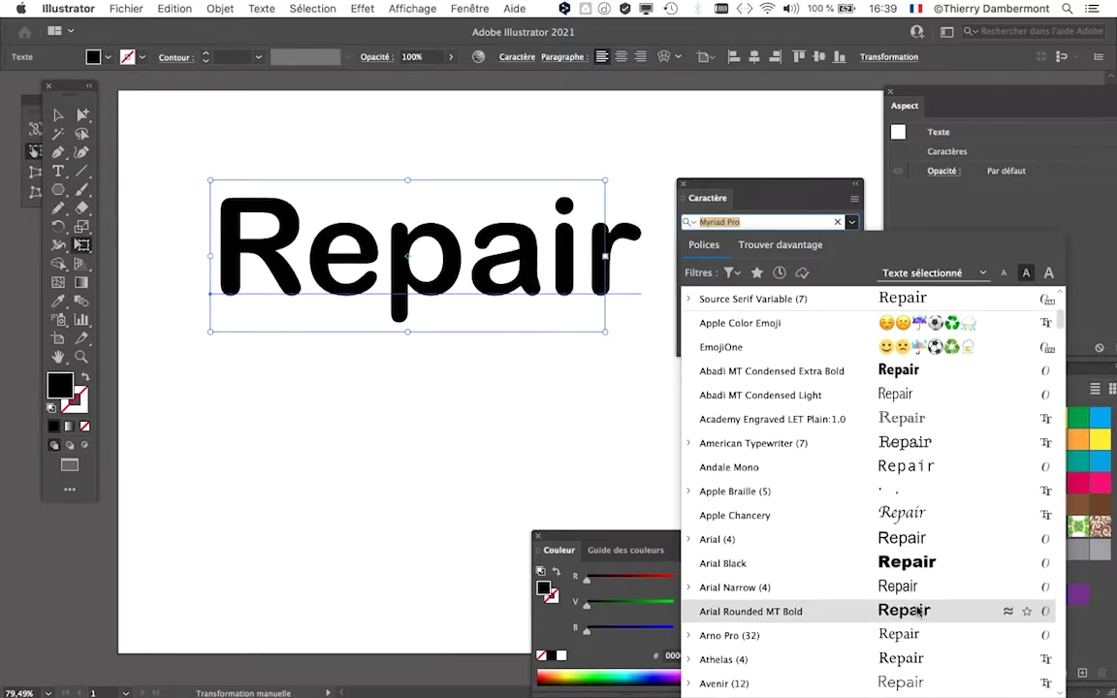
{"action": "left_click", "coordinate": [939, 613]}
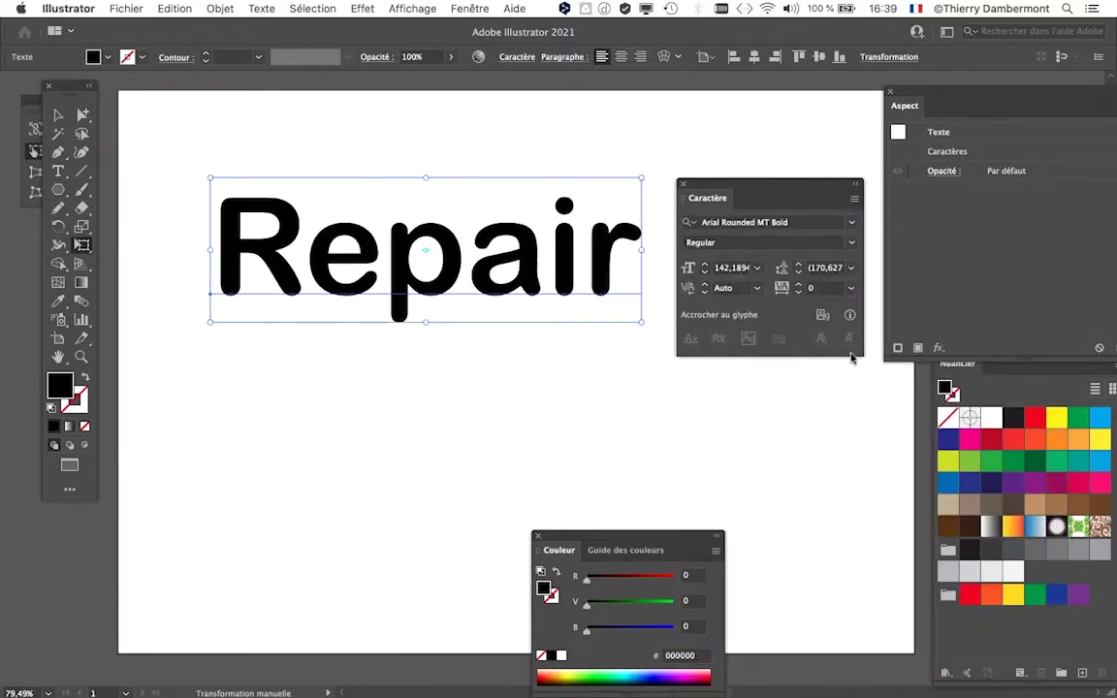
Step: Set the word's kerning to Optique and its tracking to -30
{"action": "left_click_drag", "start_coordinate": [732, 185], "coordinate": [805, 197]}
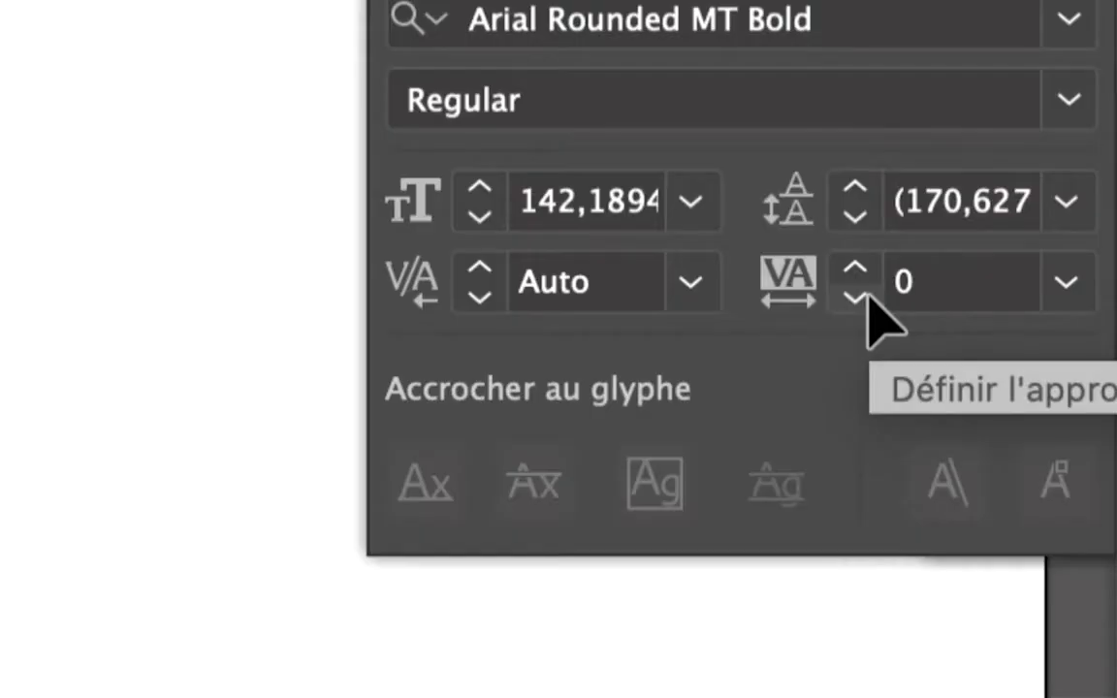
{"action": "left_click", "coordinate": [763, 288]}
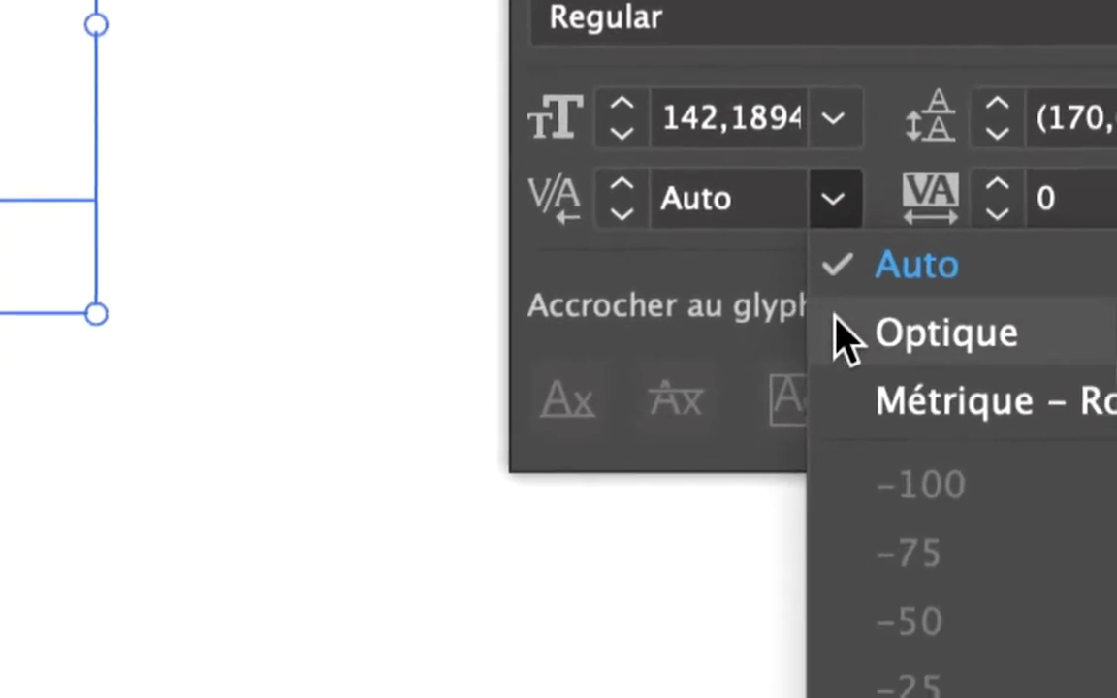
{"action": "left_click", "coordinate": [785, 416]}
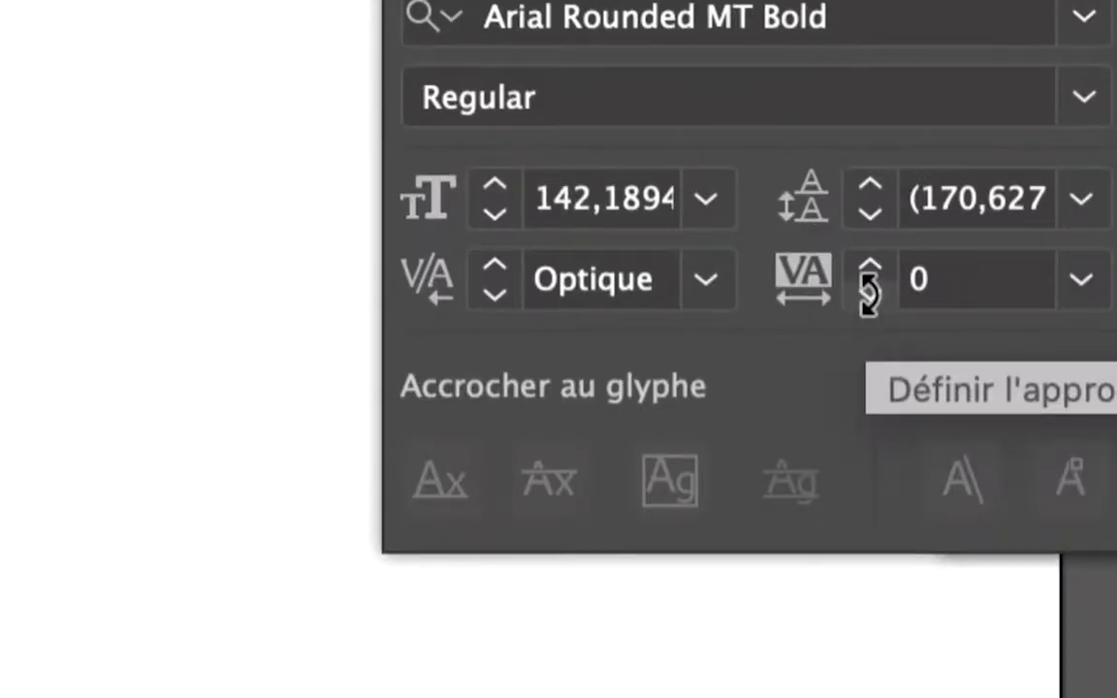
{"action": "left_click", "coordinate": [867, 291]}
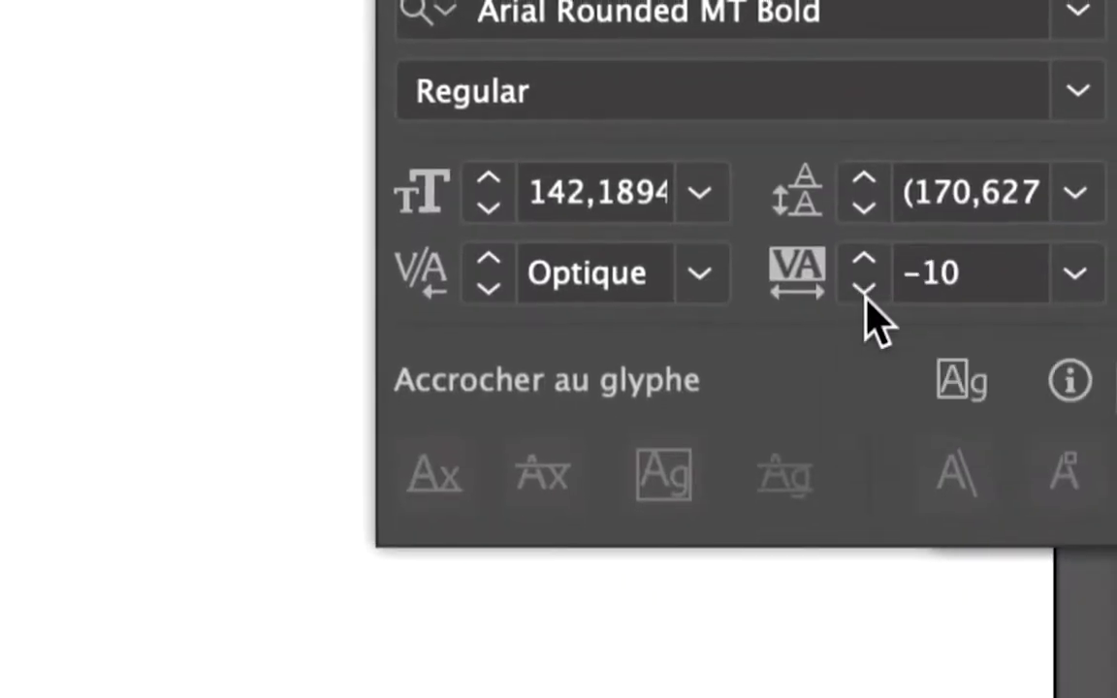
{"action": "key", "text": "e"}
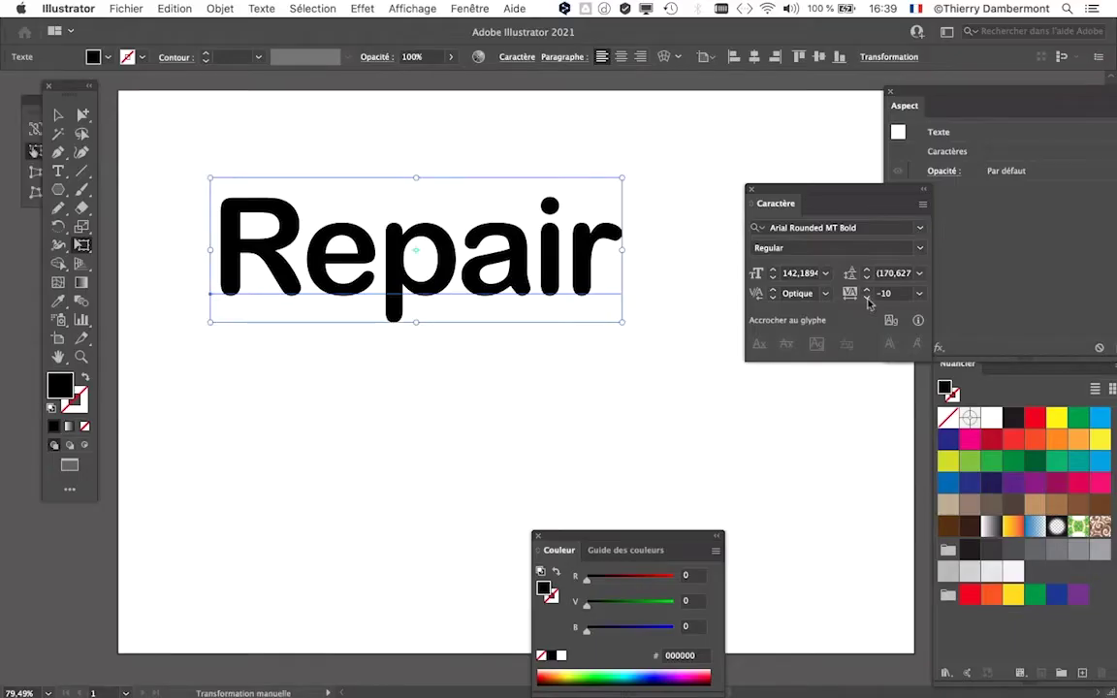
{"action": "left_click", "coordinate": [868, 298]}
{"action": "left_click", "coordinate": [868, 299]}
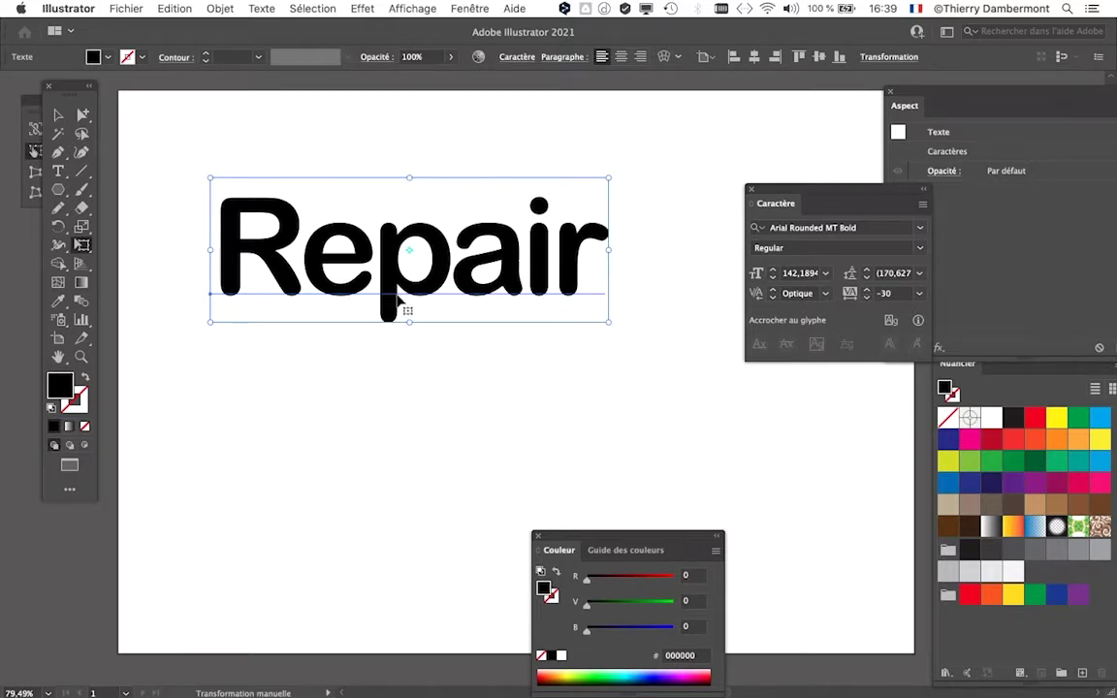
Step: Set the kerning between the letters R and e to -40, and deselect the text
{"action": "key", "text": "super+1"}
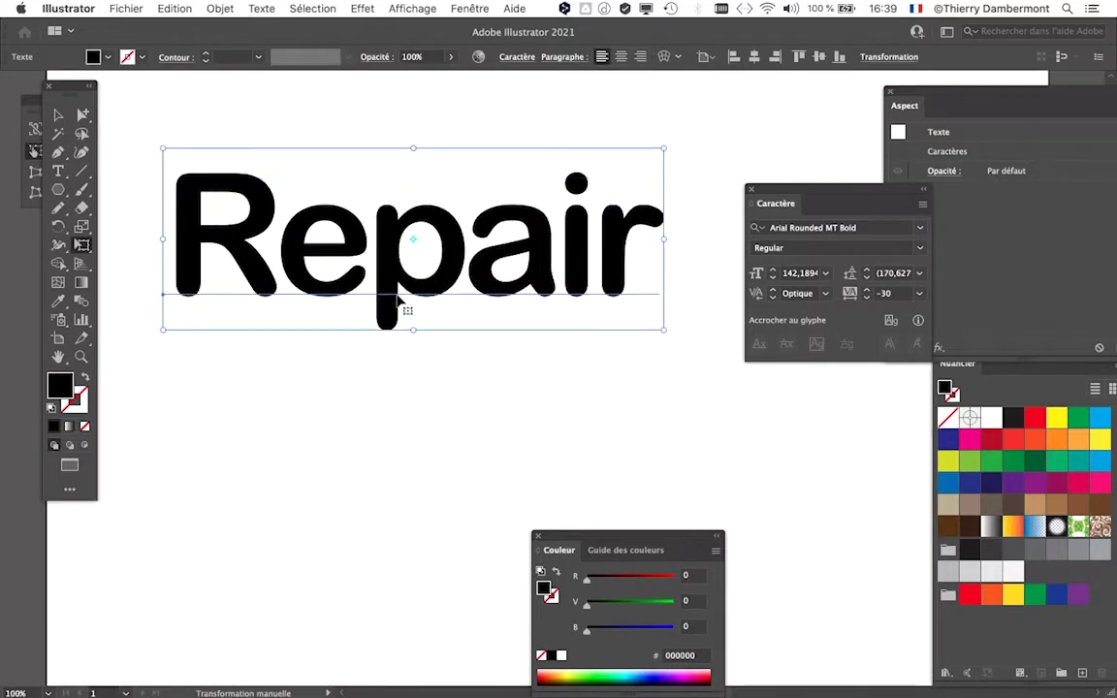
{"action": "left_click", "coordinate": [58, 171]}
{"action": "left_click", "coordinate": [281, 249]}
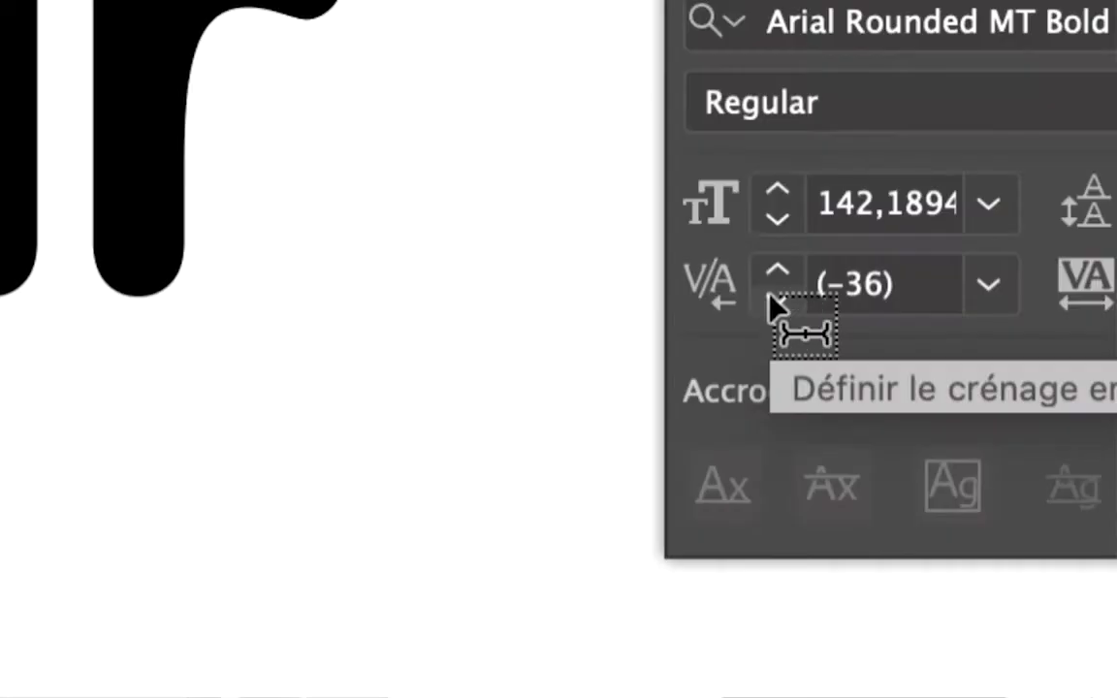
{"action": "left_click", "coordinate": [772, 303]}
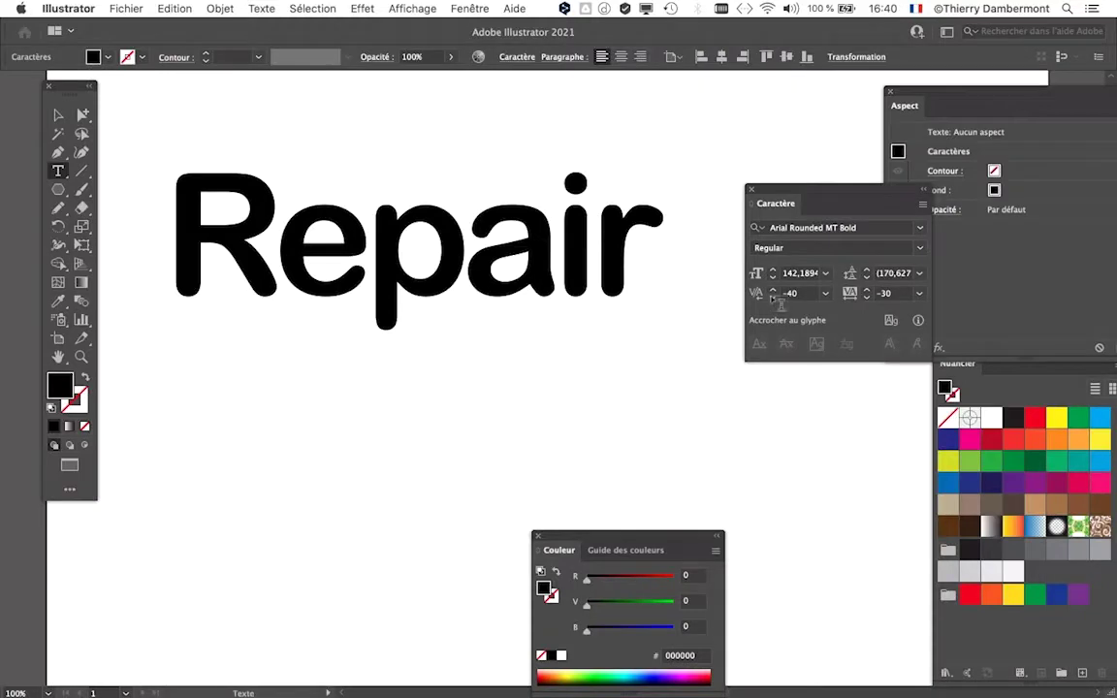
{"action": "left_click_drag", "start_coordinate": [776, 192], "coordinate": [829, 184]}
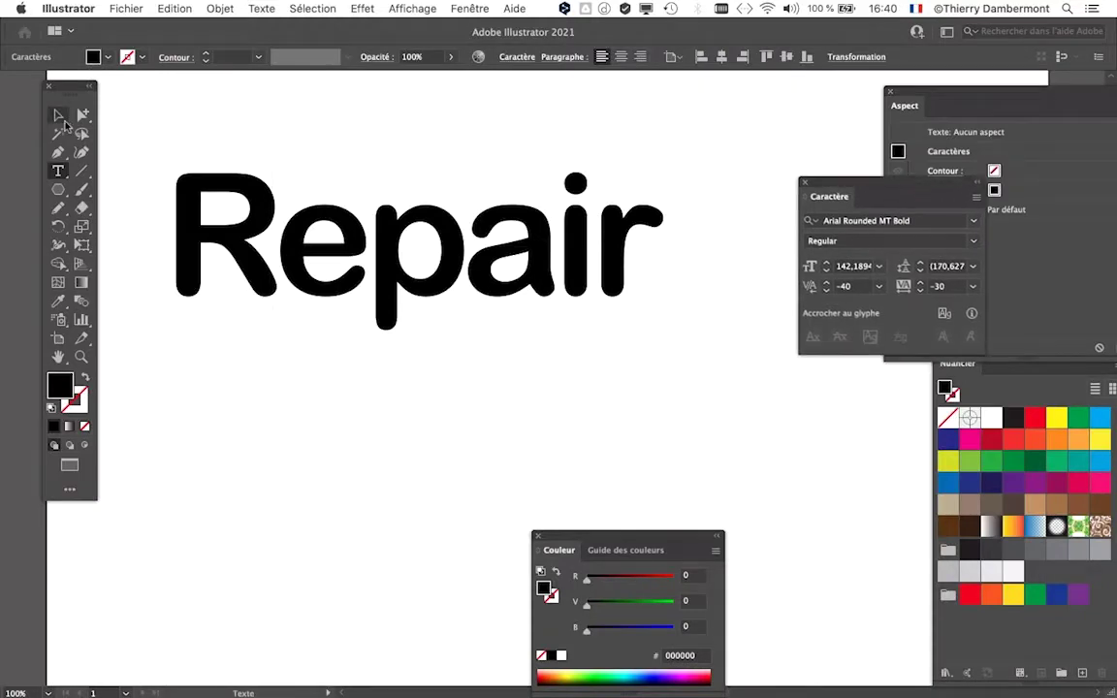
{"action": "left_click", "coordinate": [59, 115]}
{"action": "left_click", "coordinate": [456, 410]}
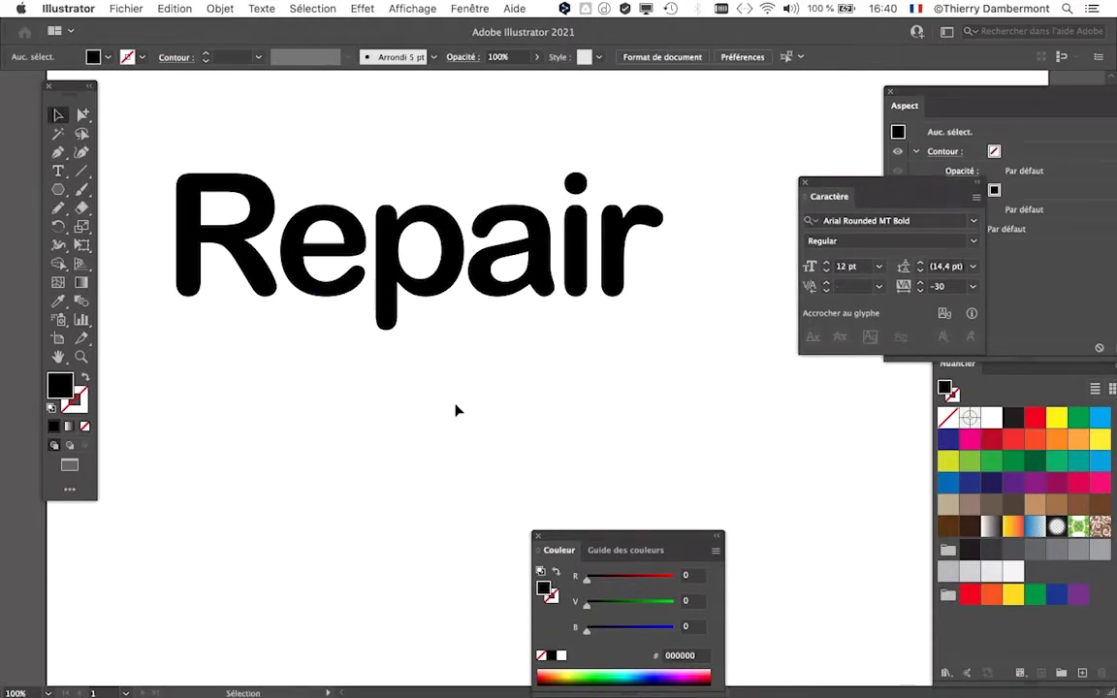
{"action": "scroll", "coordinate": [551, 459], "scroll_direction": "down", "scroll_amount": 1}
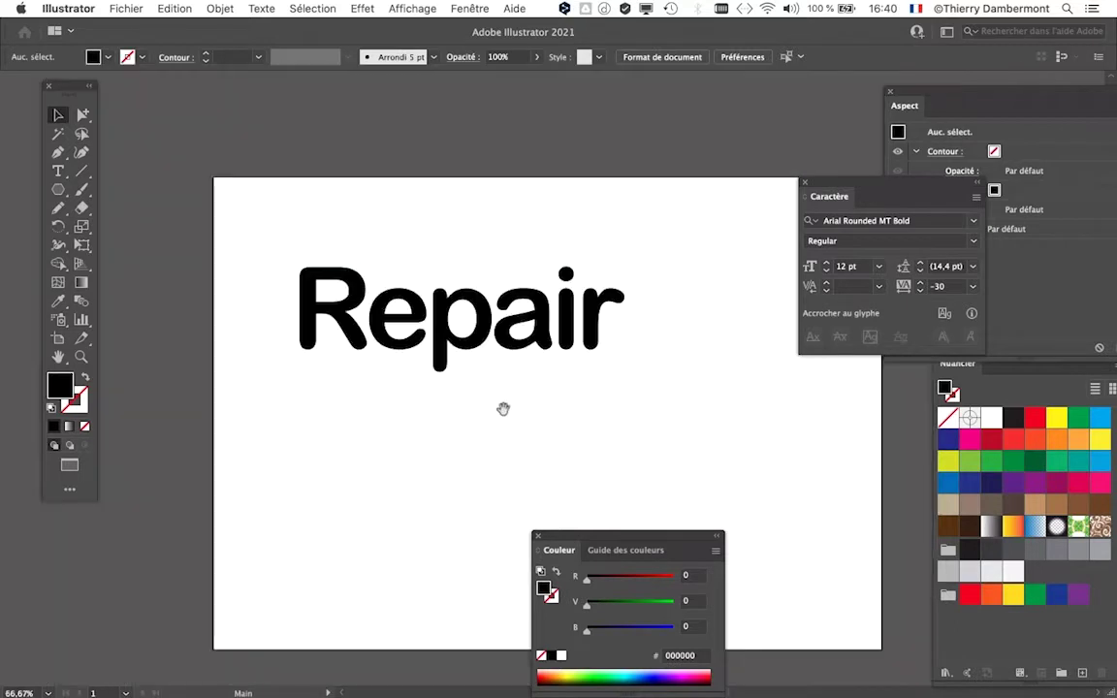
{"action": "left_click_drag", "start_coordinate": [503, 411], "coordinate": [408, 302]}
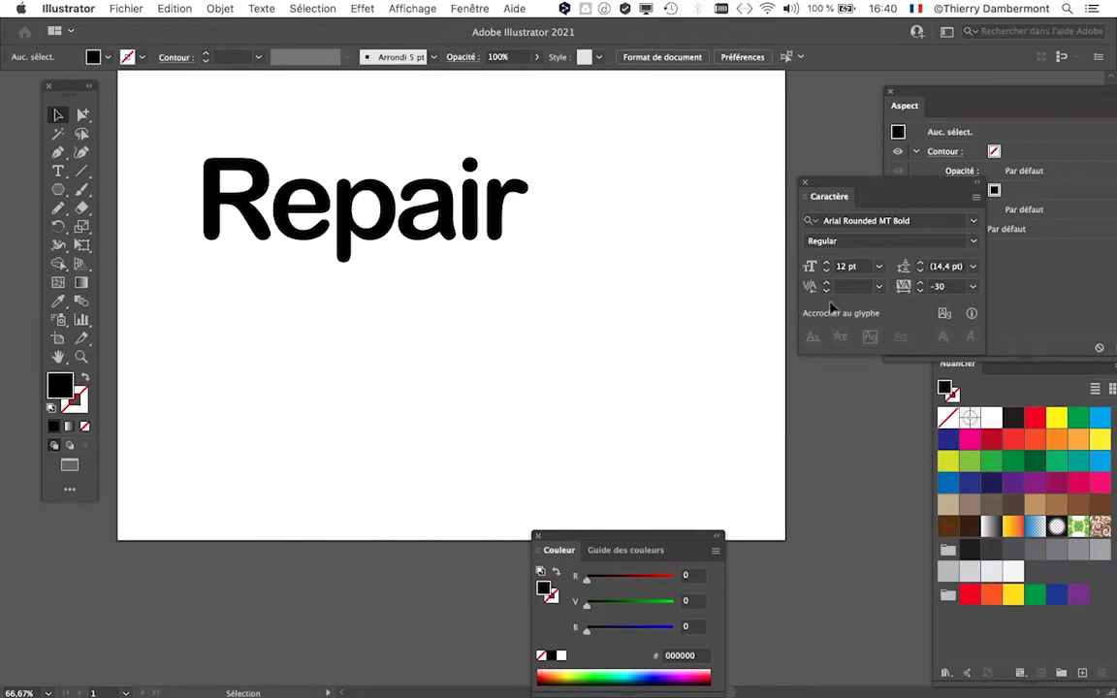
Step: Switch to Firefox, search for "bing" in a new tab and open the Bing home page
{"action": "mouse_move", "coordinate": [35, 454]}
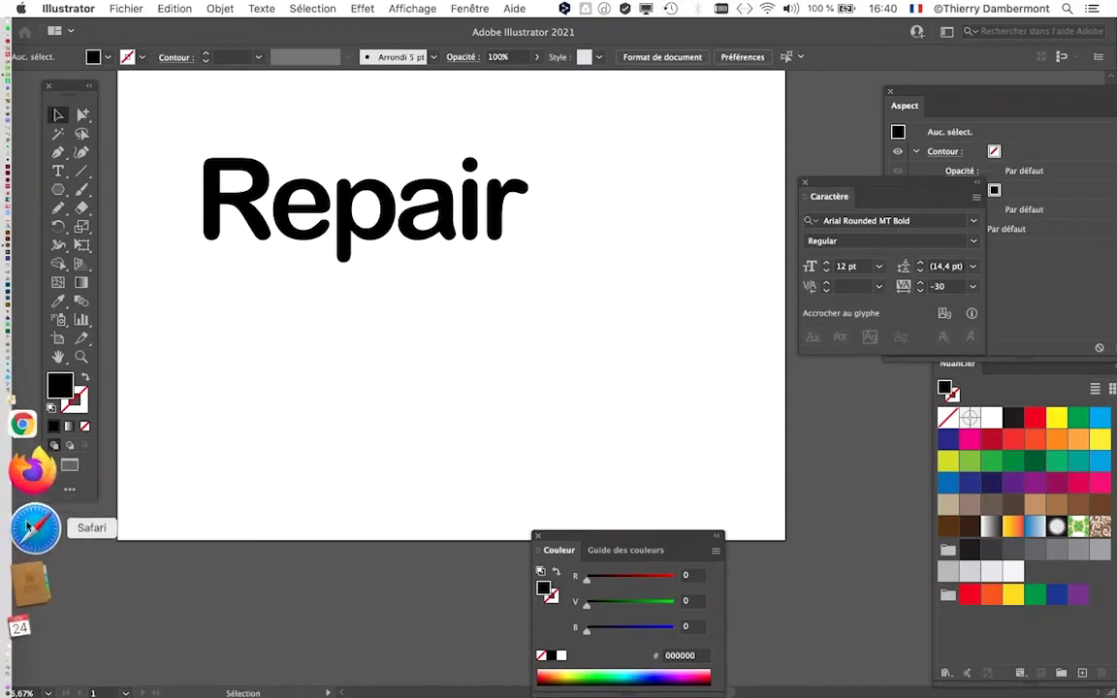
{"action": "left_click", "coordinate": [32, 521]}
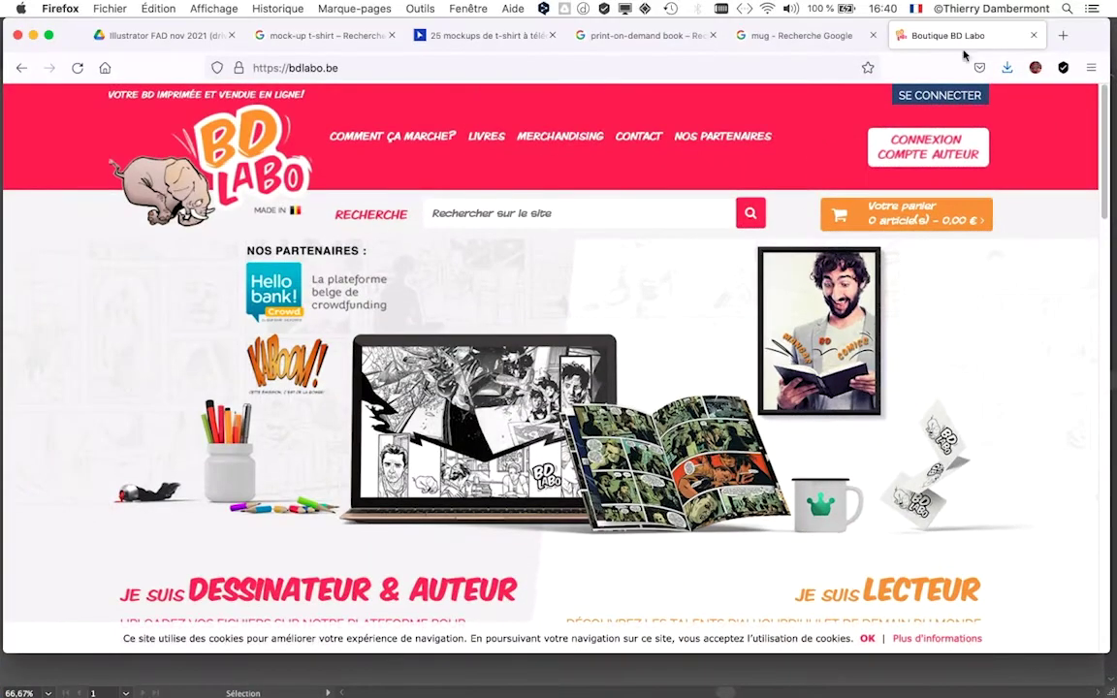
{"action": "left_click", "coordinate": [1064, 36]}
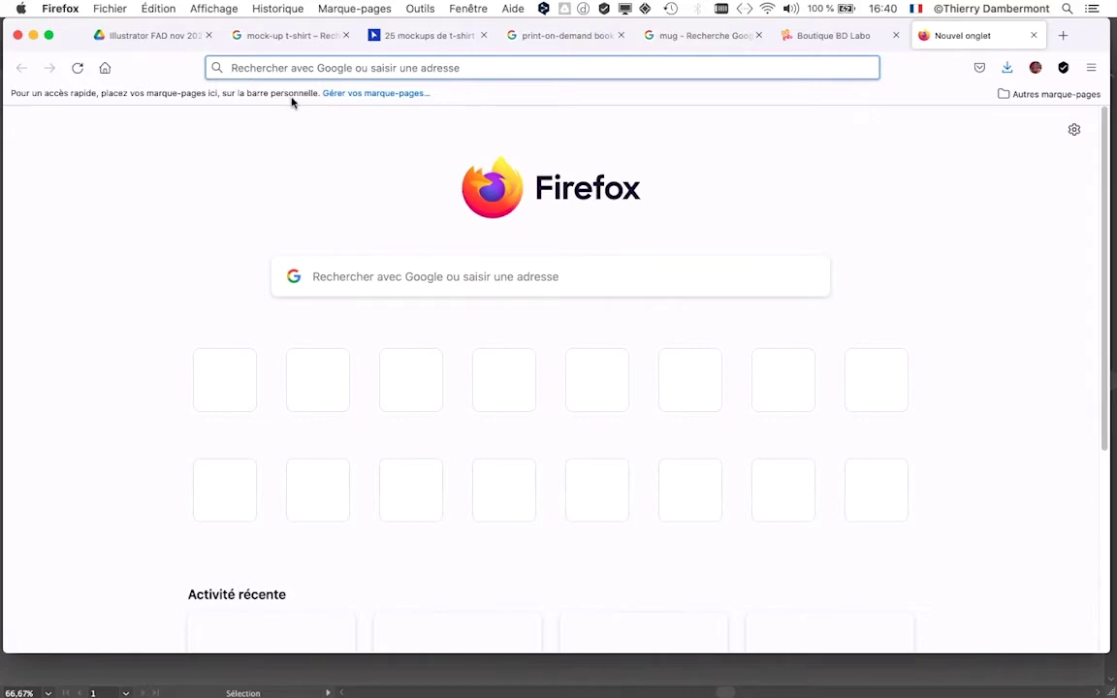
{"action": "type", "text": "b"}
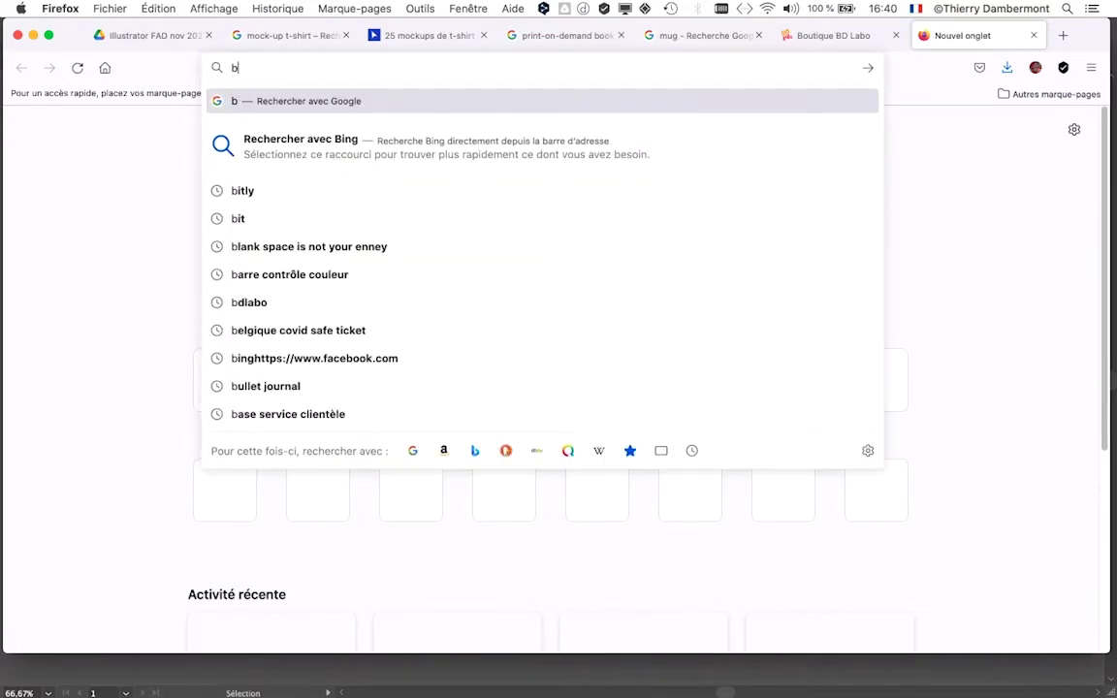
{"action": "type", "text": "ing"}
{"action": "key", "text": "Return"}
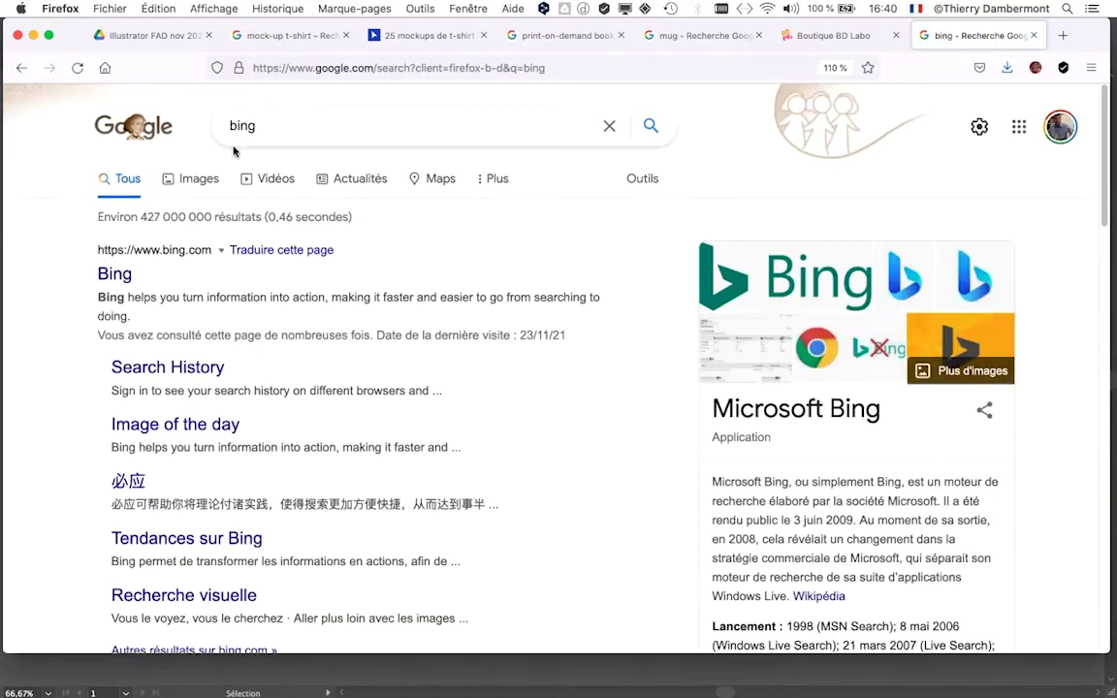
{"action": "left_click", "coordinate": [121, 275]}
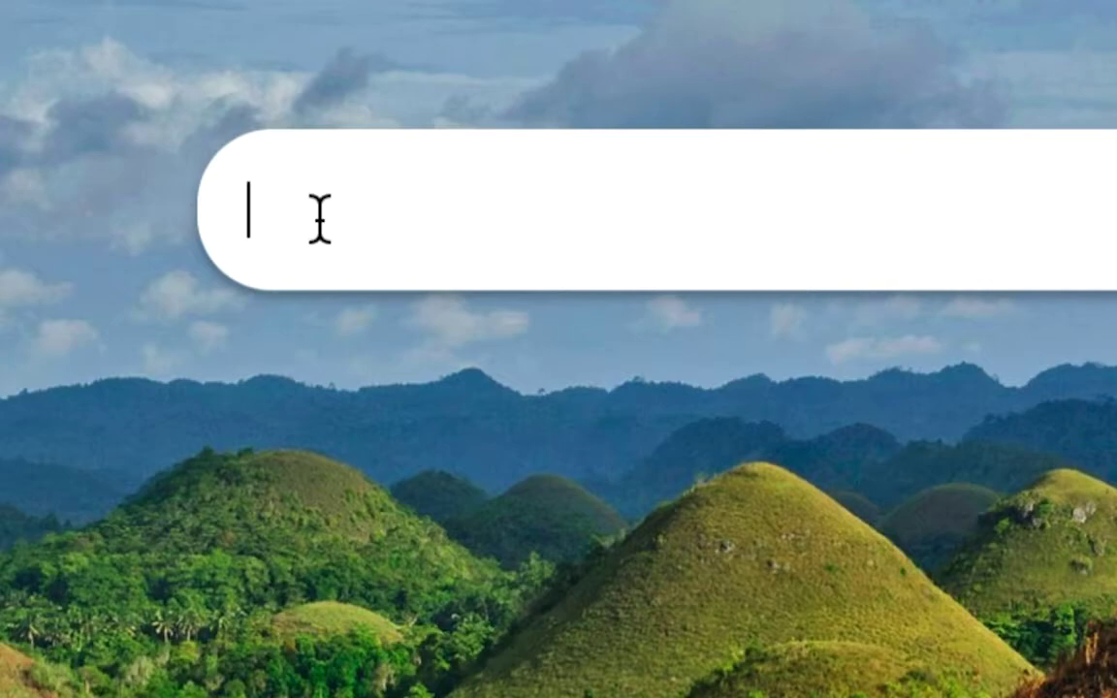
Step: Search Bing for "tyre" and show the image results
{"action": "type", "text": "tyre"}
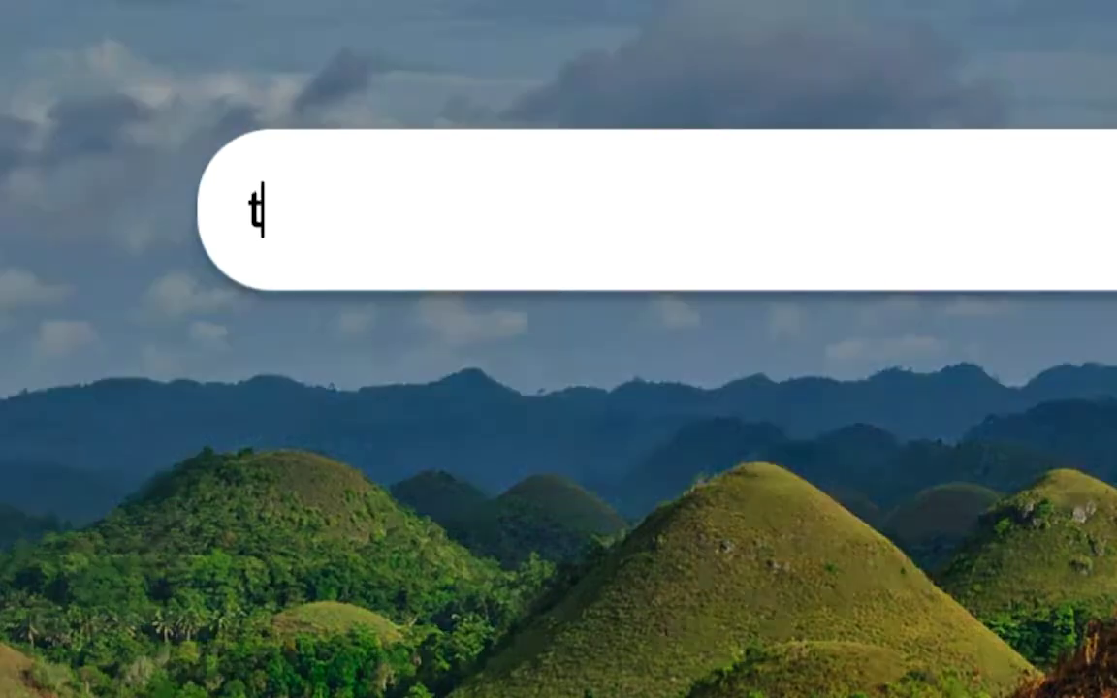
{"action": "key", "text": "Return"}
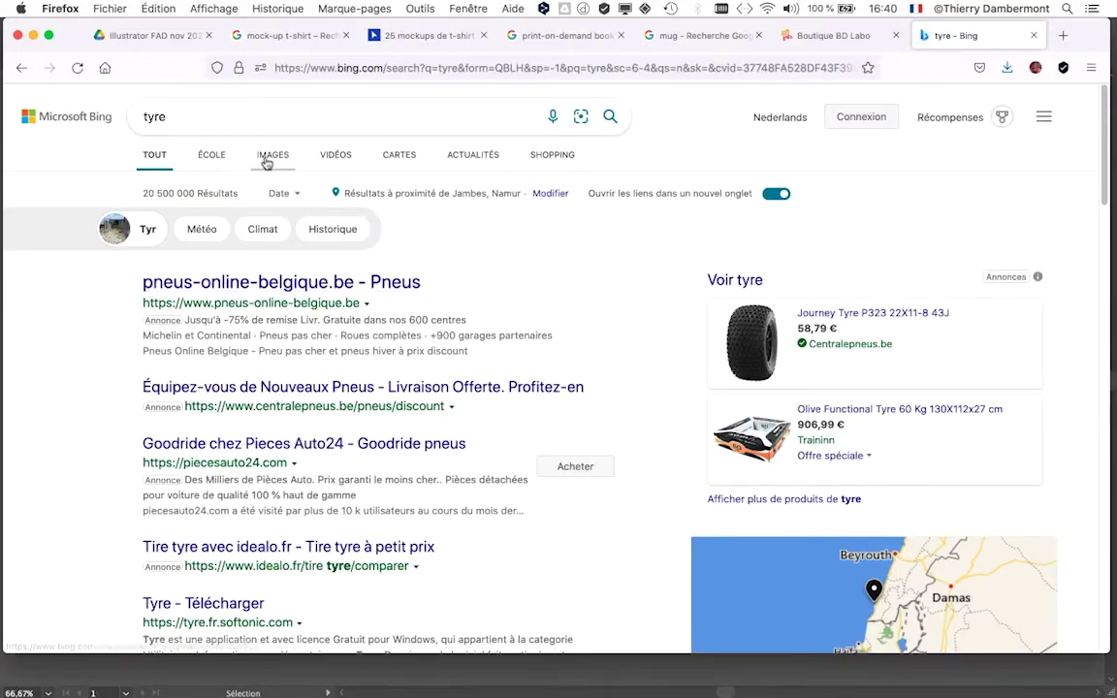
{"action": "left_click", "coordinate": [265, 168]}
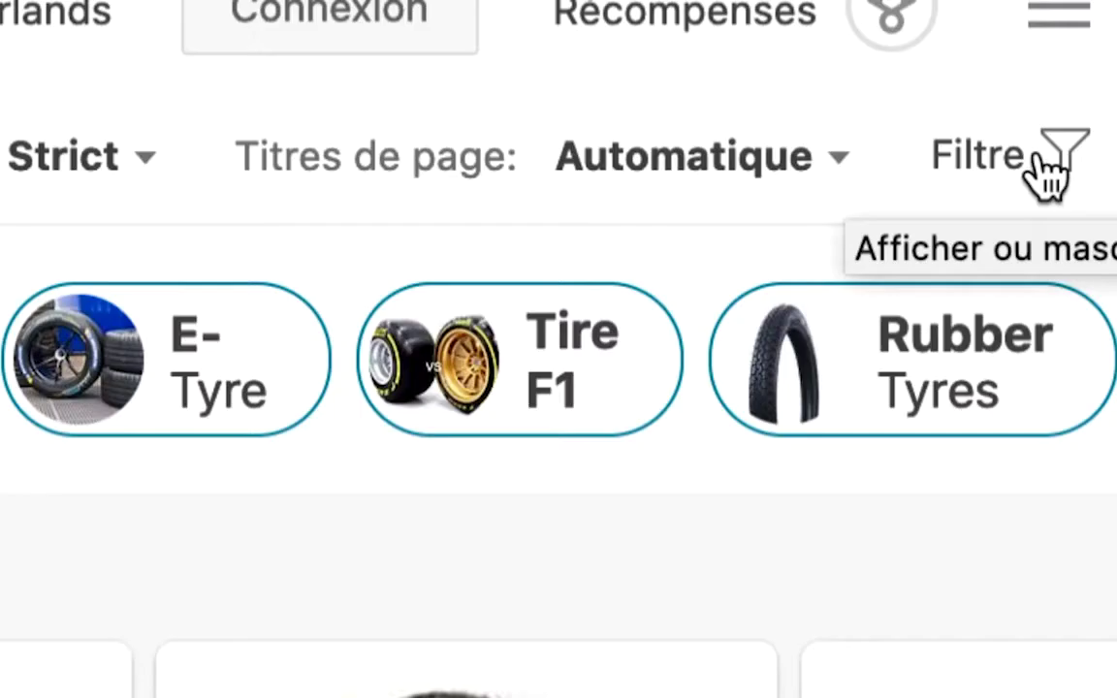
Step: Filter the tyre image results by the "Domaine public" licence and the "Image ClipArt" type
{"action": "left_click", "coordinate": [1042, 163]}
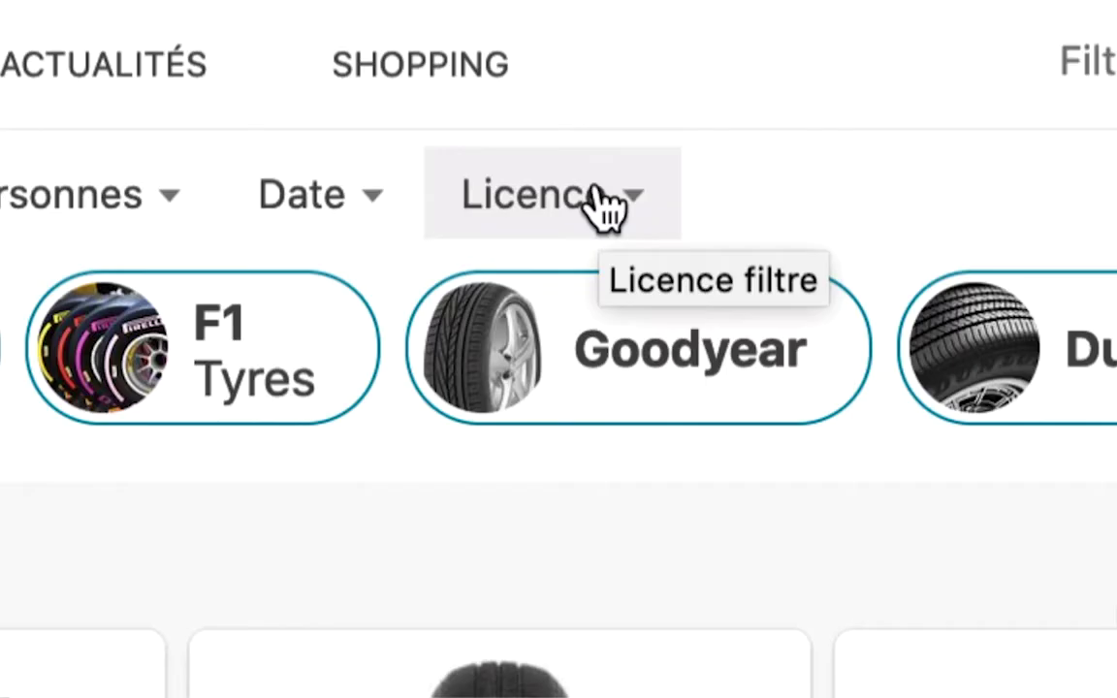
{"action": "left_click", "coordinate": [603, 201]}
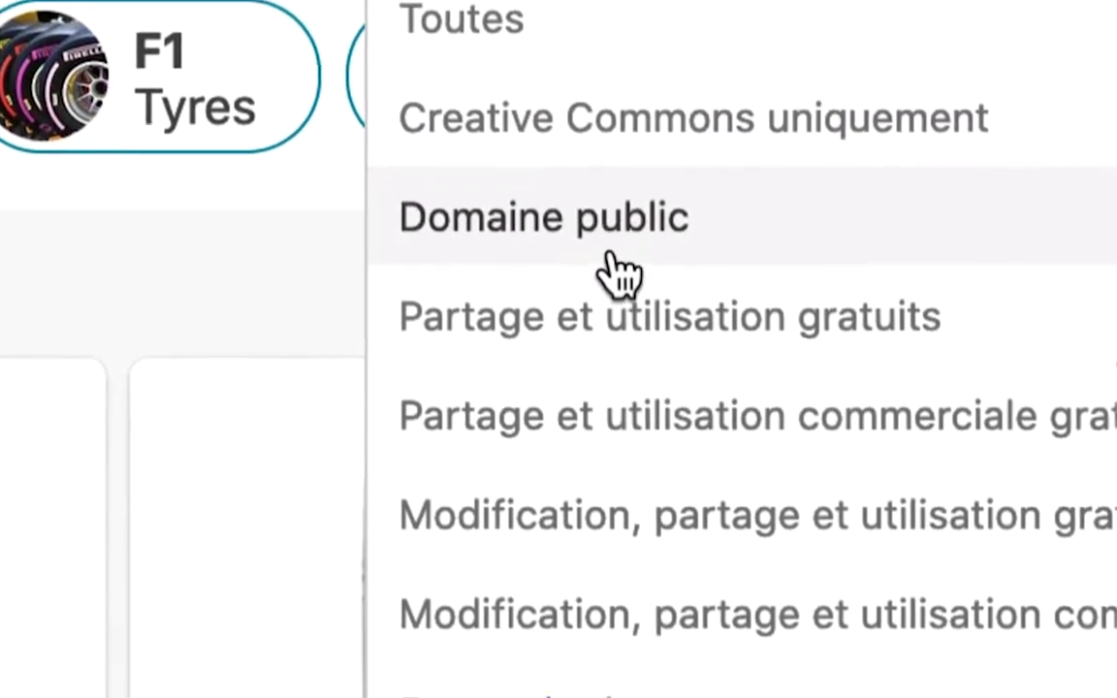
{"action": "left_click", "coordinate": [616, 282]}
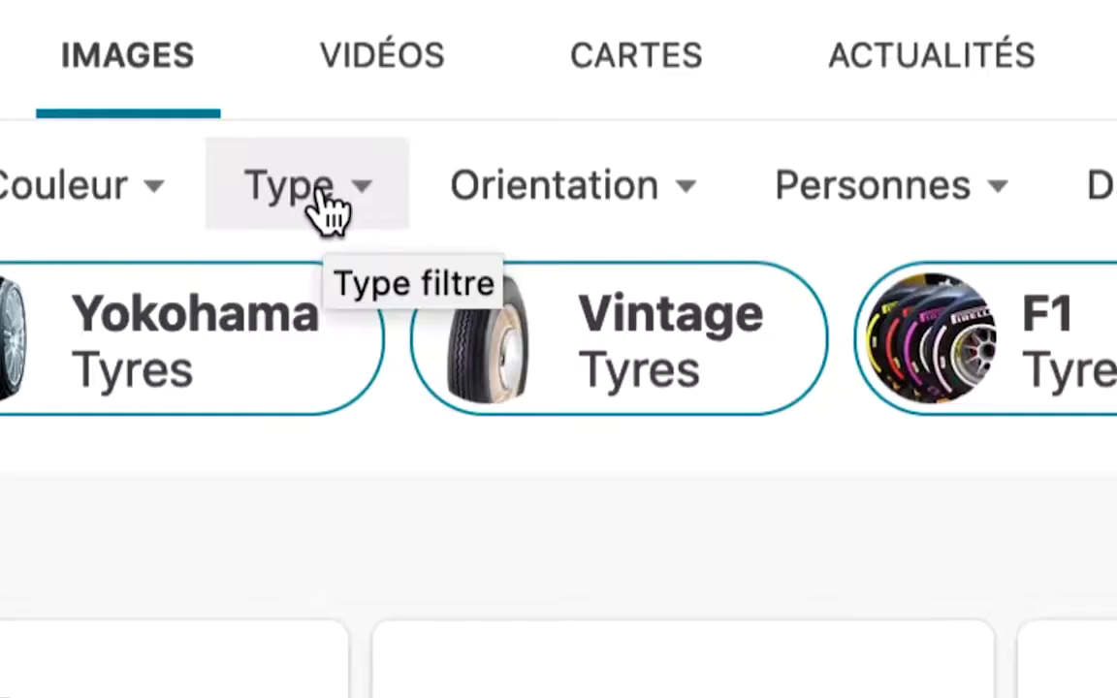
{"action": "left_click", "coordinate": [328, 205]}
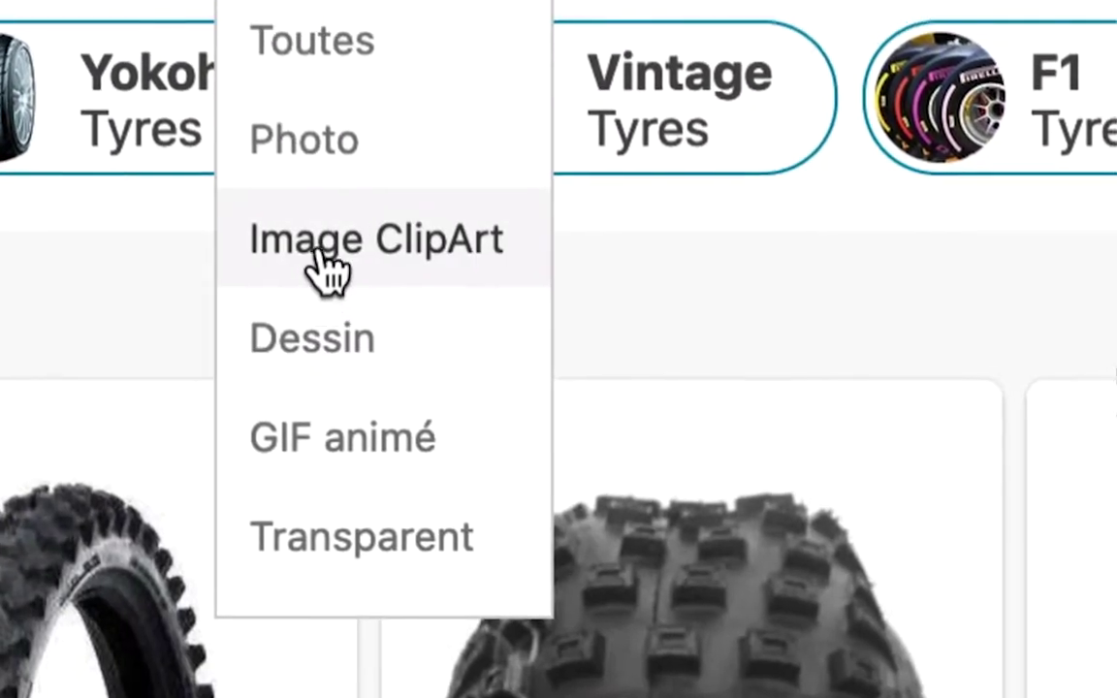
{"action": "left_click", "coordinate": [330, 229]}
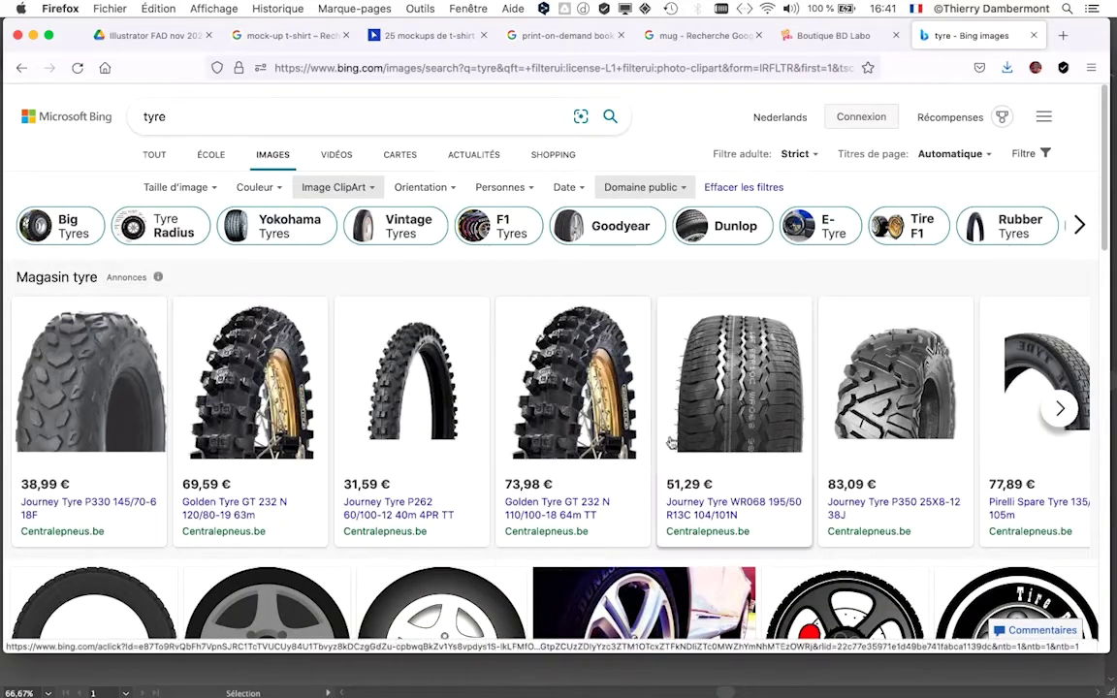
Step: Browse the filtered tyre images at a reduced page zoom for a suitable wheel silhouette
{"action": "key", "text": "super+minus"}
{"action": "key", "text": "super+minus"}
{"action": "key", "text": "super+minus"}
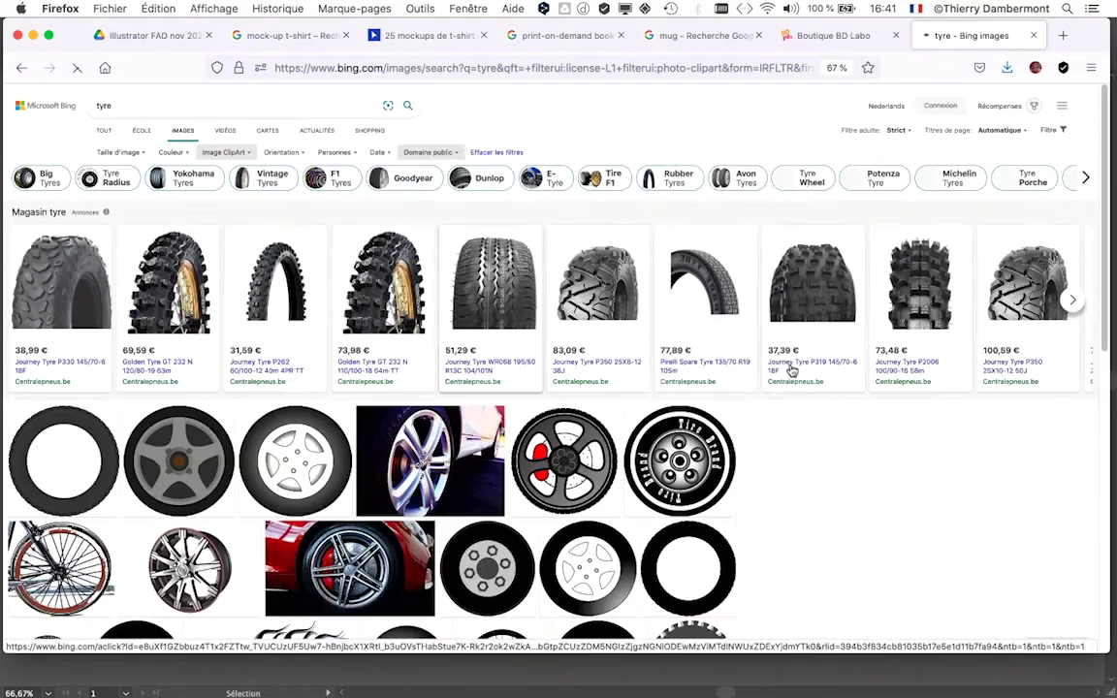
{"action": "scroll", "coordinate": [786, 420], "scroll_direction": "down", "scroll_amount": 3}
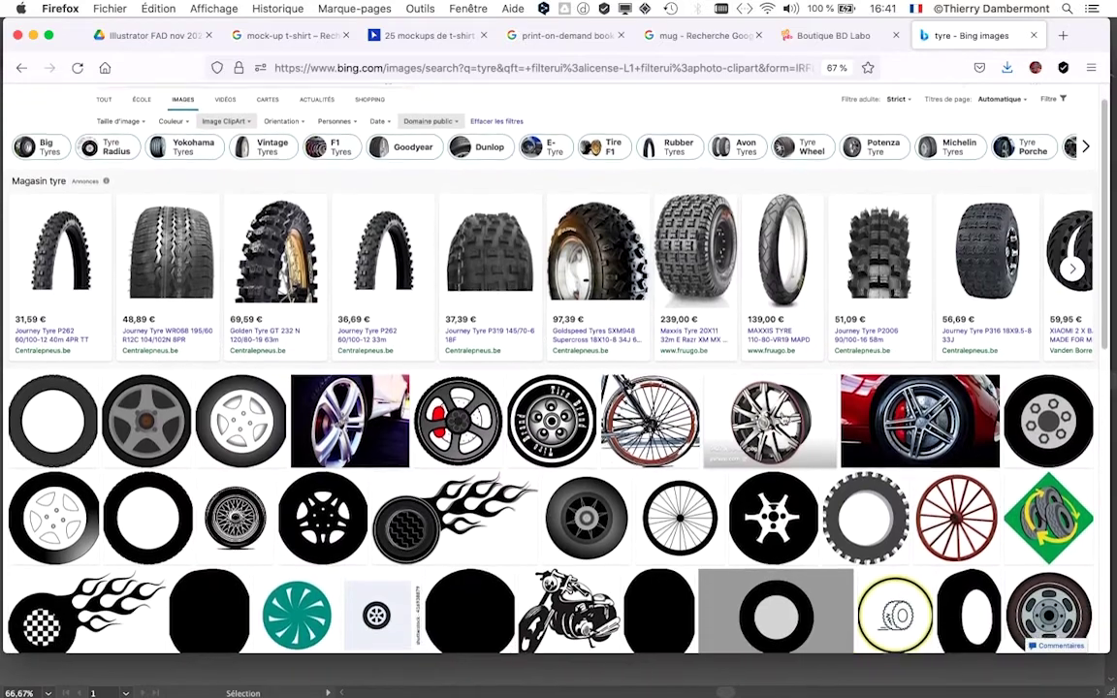
{"action": "scroll", "coordinate": [702, 379], "scroll_direction": "down", "scroll_amount": 3}
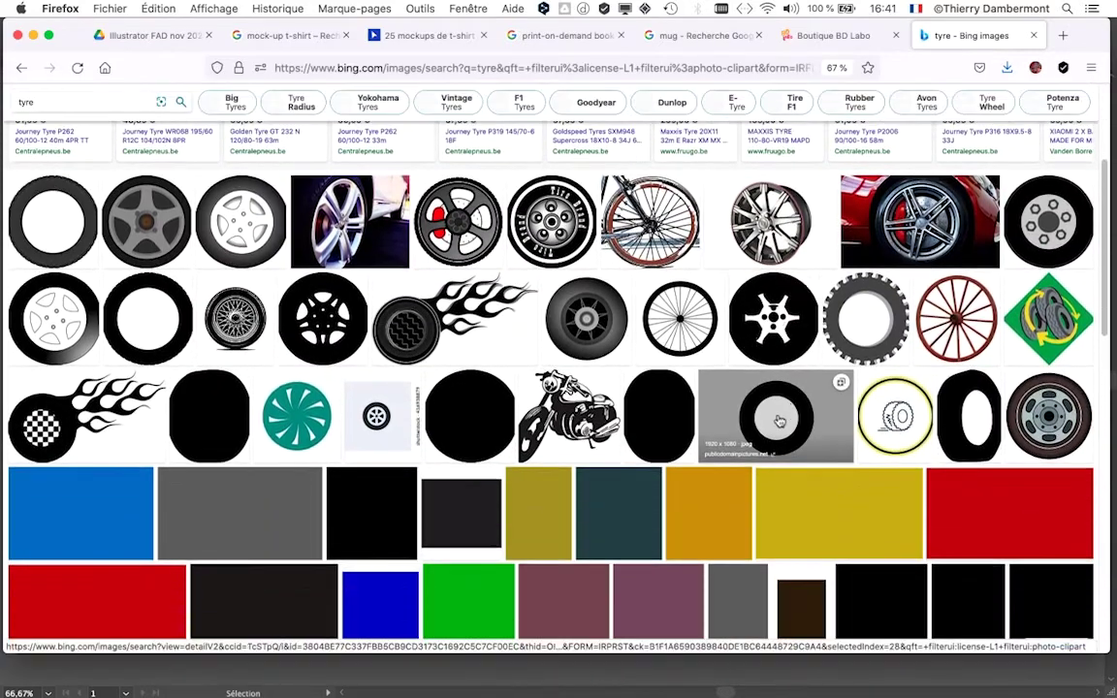
{"action": "scroll", "coordinate": [602, 387], "scroll_direction": "down", "scroll_amount": 2}
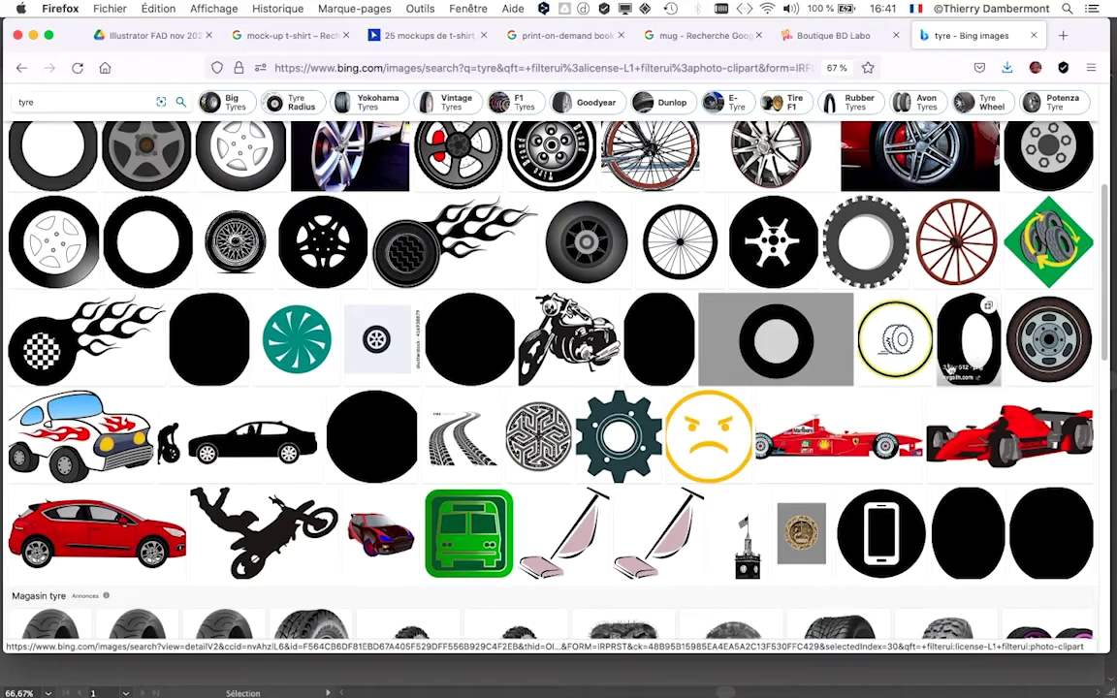
{"action": "scroll", "coordinate": [950, 369], "scroll_direction": "down", "scroll_amount": 5}
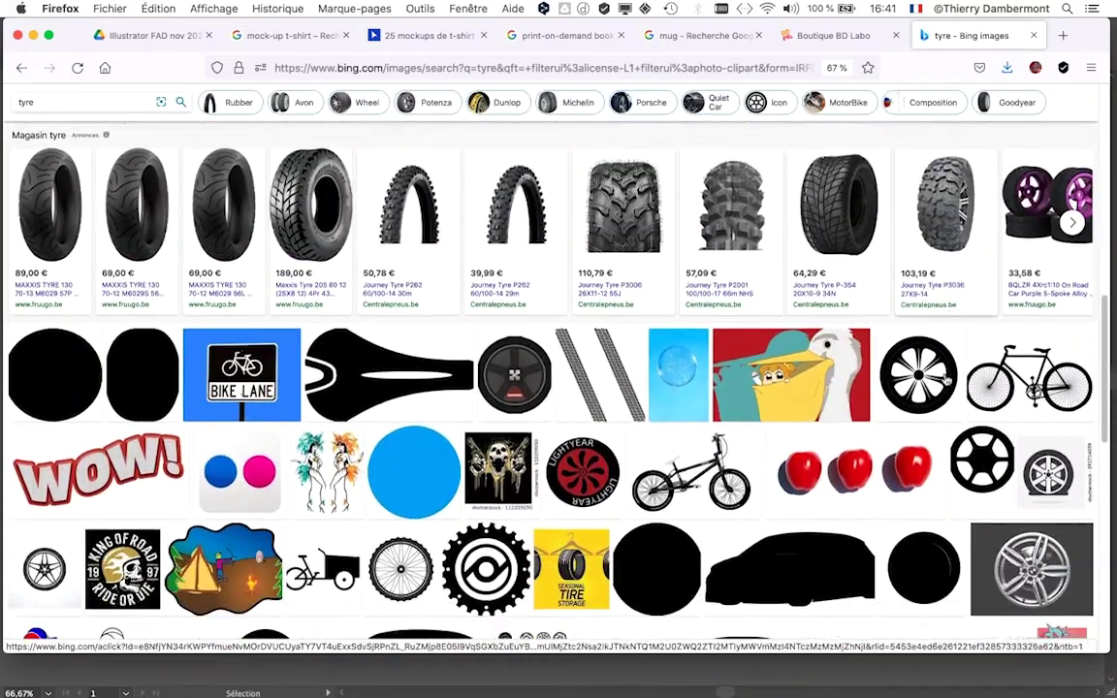
{"action": "scroll", "coordinate": [946, 381], "scroll_direction": "down", "scroll_amount": 4}
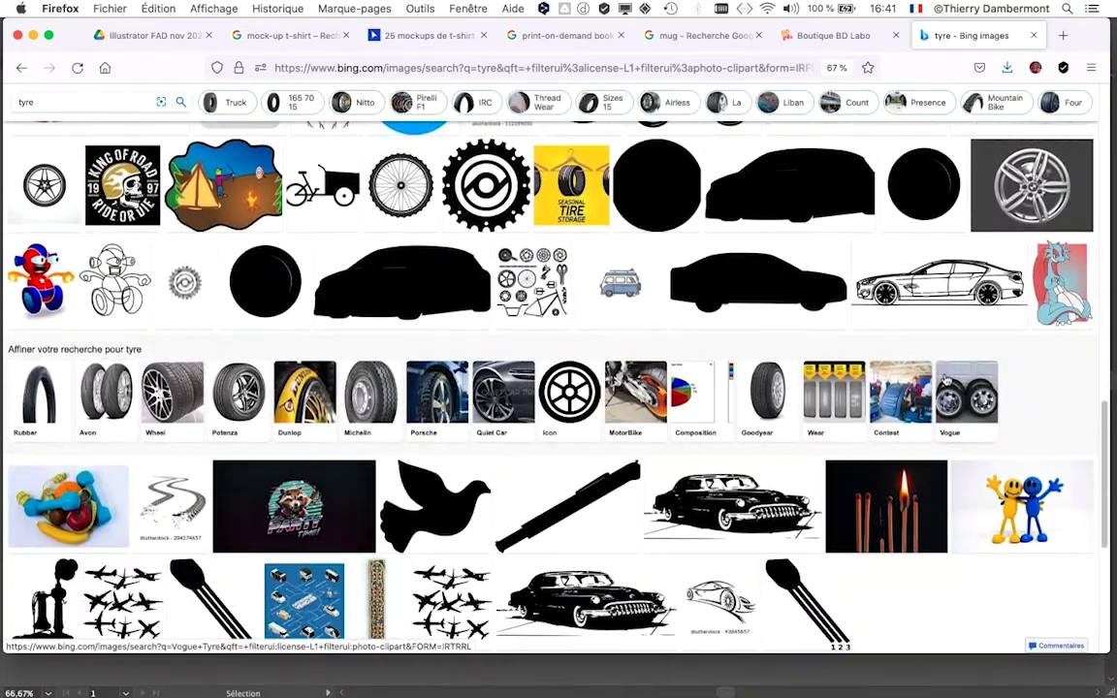
{"action": "scroll", "coordinate": [945, 381], "scroll_direction": "down", "scroll_amount": 4}
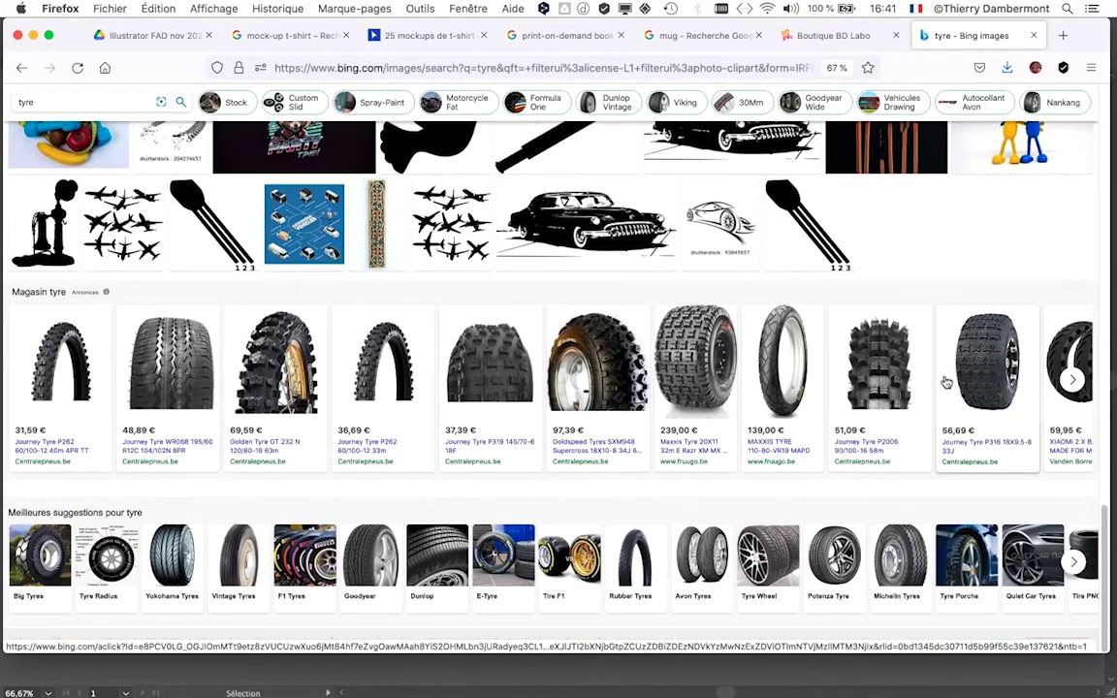
{"action": "scroll", "coordinate": [945, 381], "scroll_direction": "down", "scroll_amount": 8}
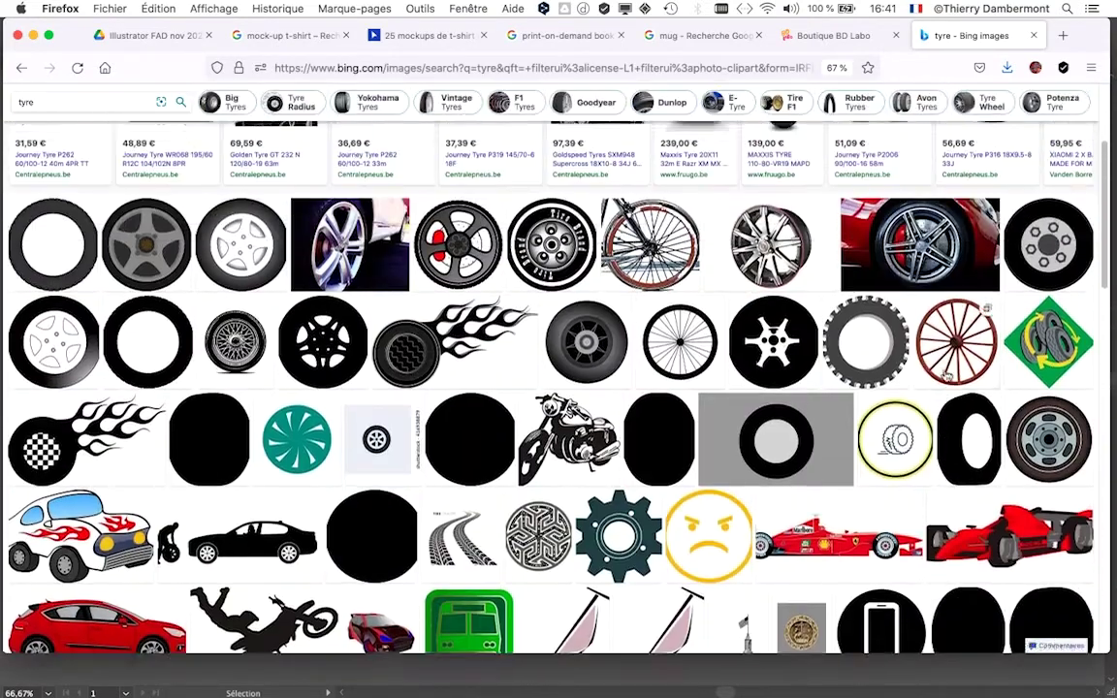
Step: Open the solid black five-spoke wheel image at full size in its own tab and copy it
{"action": "left_click", "coordinate": [314, 352]}
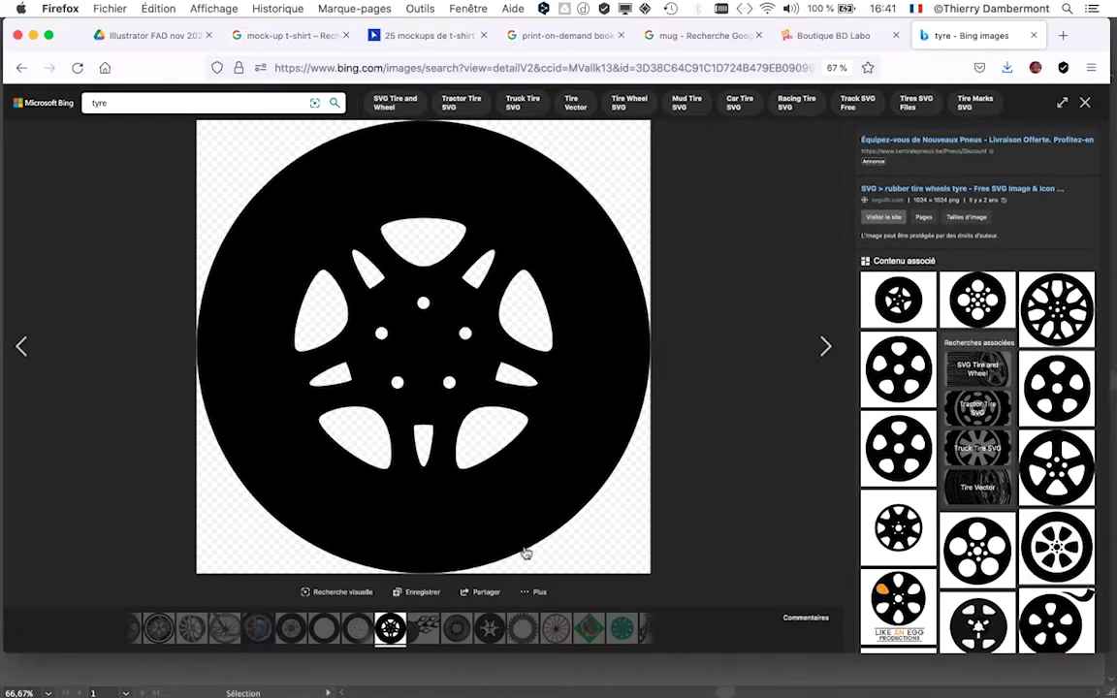
{"action": "left_click", "coordinate": [541, 595]}
{"action": "left_click", "coordinate": [534, 530]}
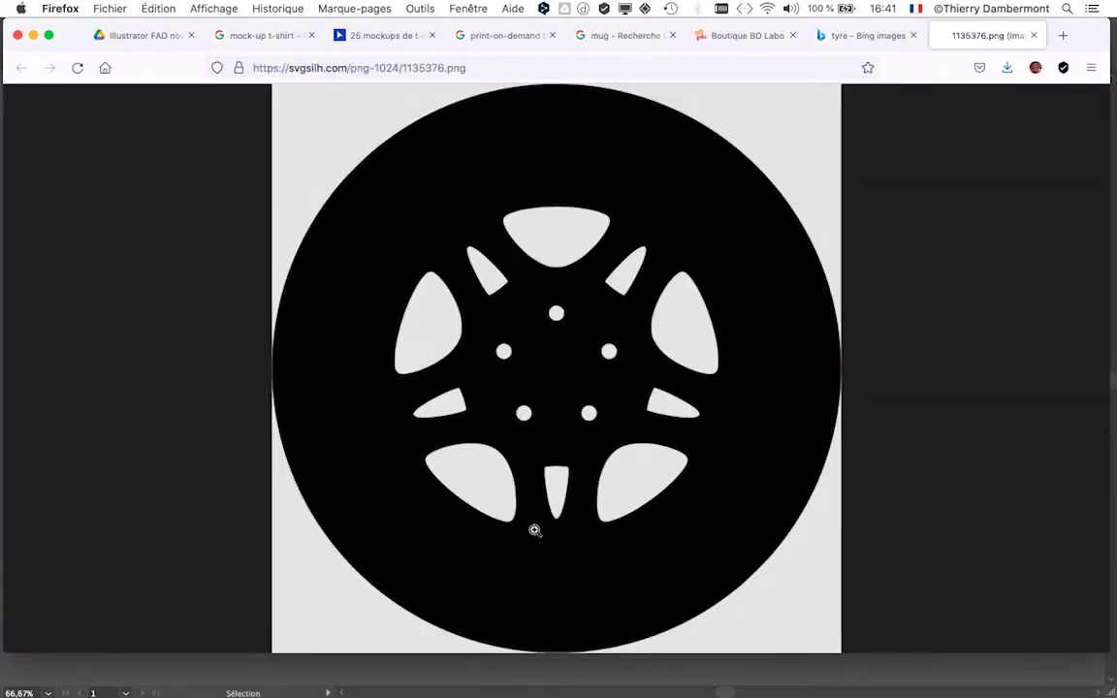
{"action": "right_click", "coordinate": [586, 262]}
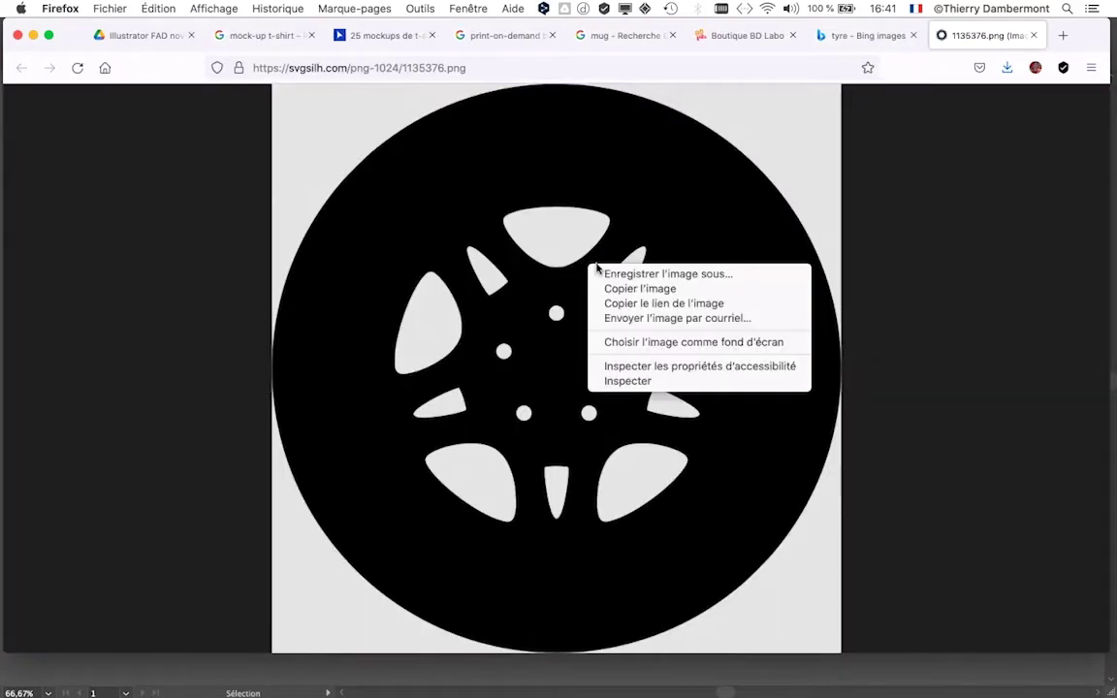
{"action": "left_click", "coordinate": [665, 288]}
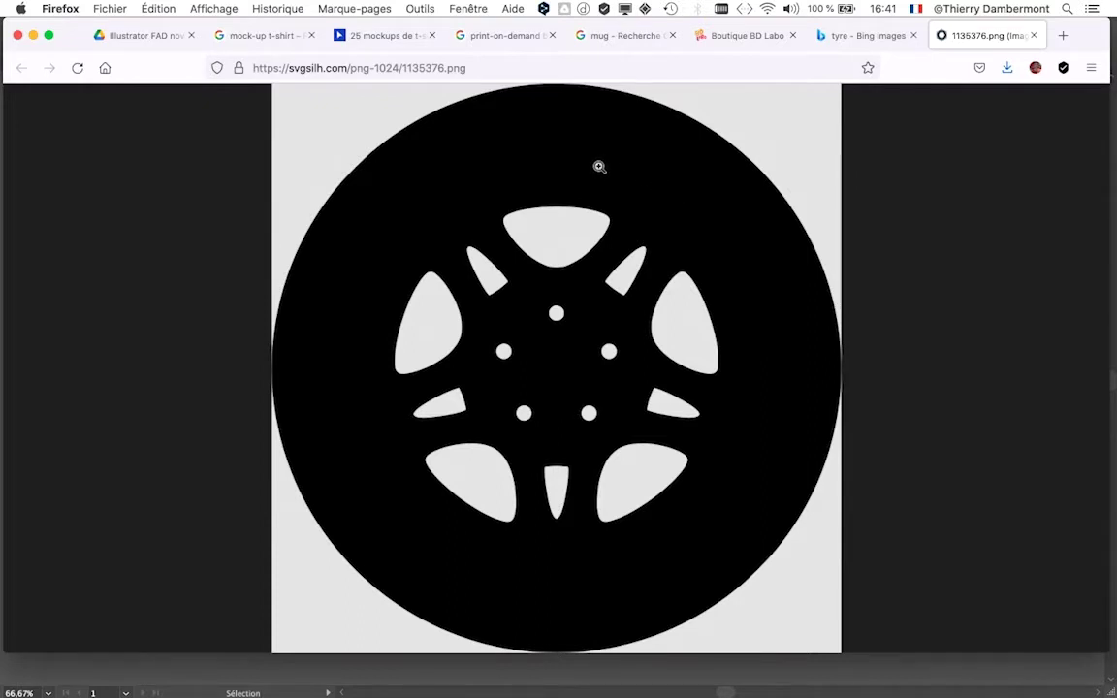
Step: Switch to Adobe Illustrator 2021, back to the document with the "Repair" wordmark
{"action": "key", "text": "super+Tab"}
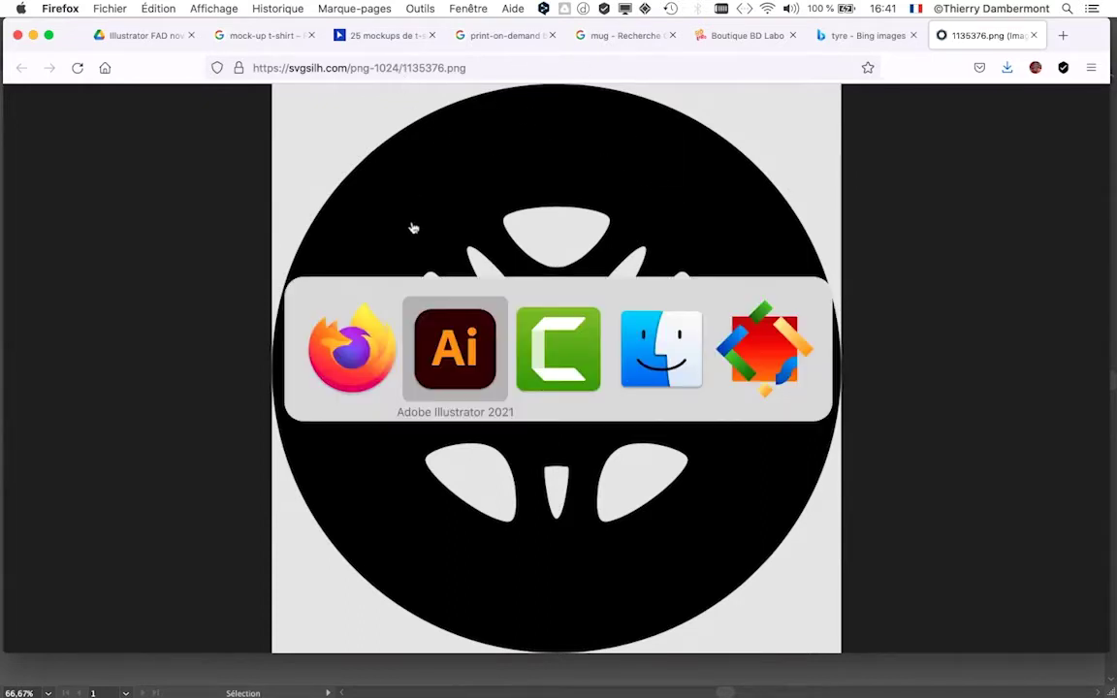
{"action": "left_click", "coordinate": [547, 386]}
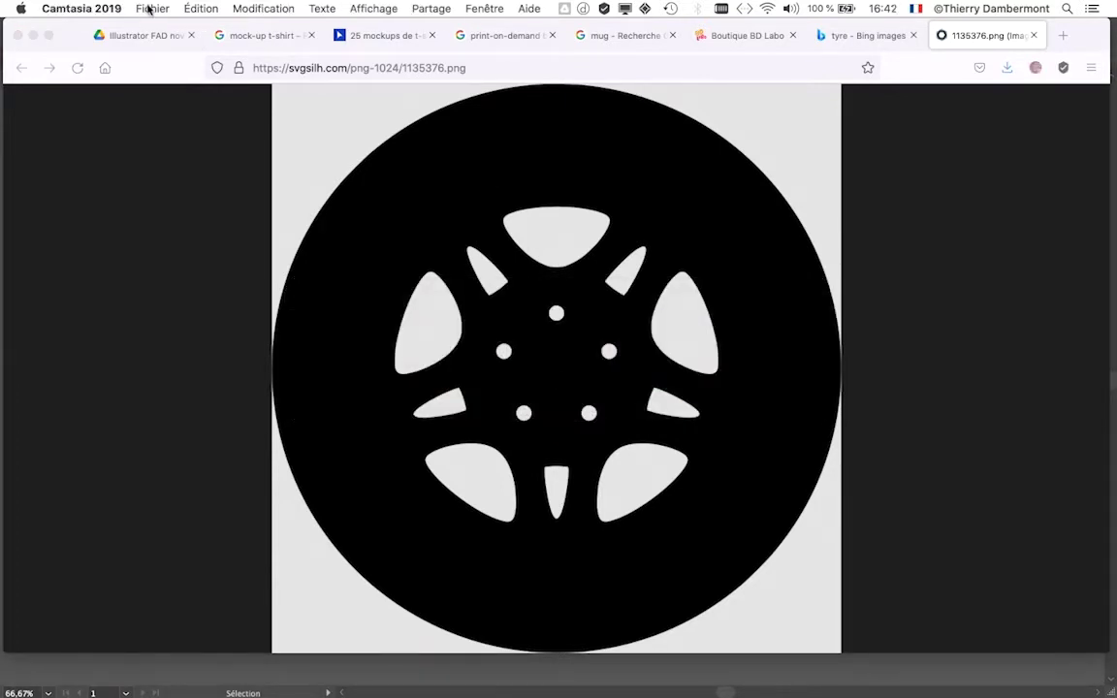
{"action": "key", "text": "super+Tab"}
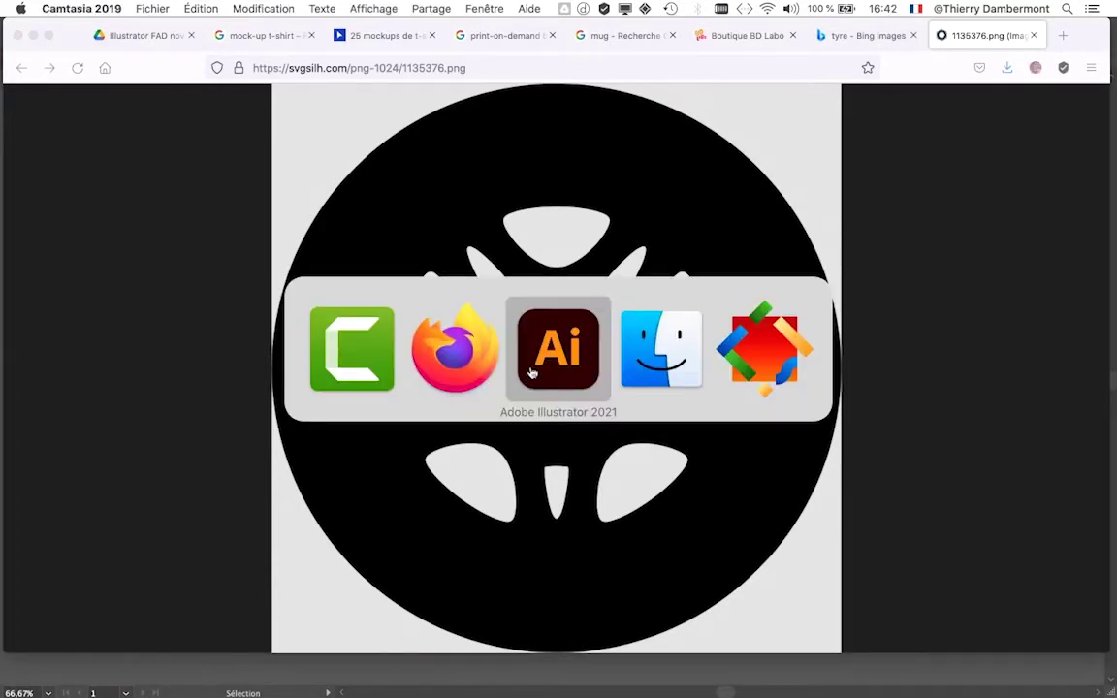
{"action": "left_click", "coordinate": [532, 372]}
Step: Save the document as "texte - texte et objet à contours blancs superposés - 01.ai" in Illustrator 2020 format, keeping the default options
{"action": "left_click", "coordinate": [126, 8]}
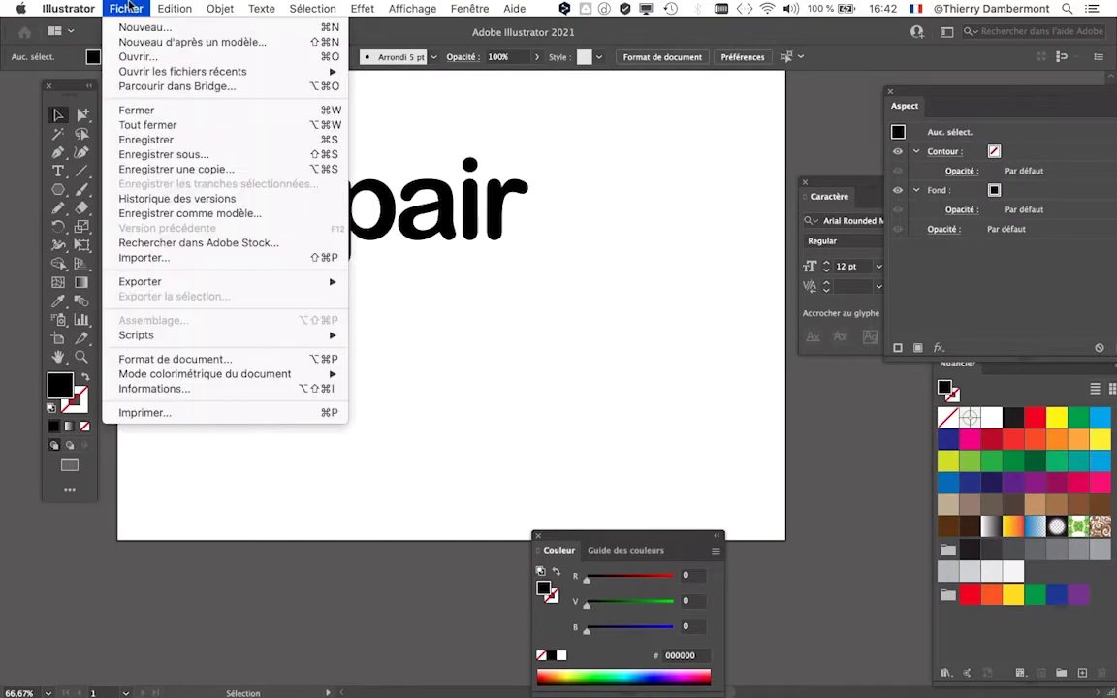
{"action": "left_click", "coordinate": [160, 154]}
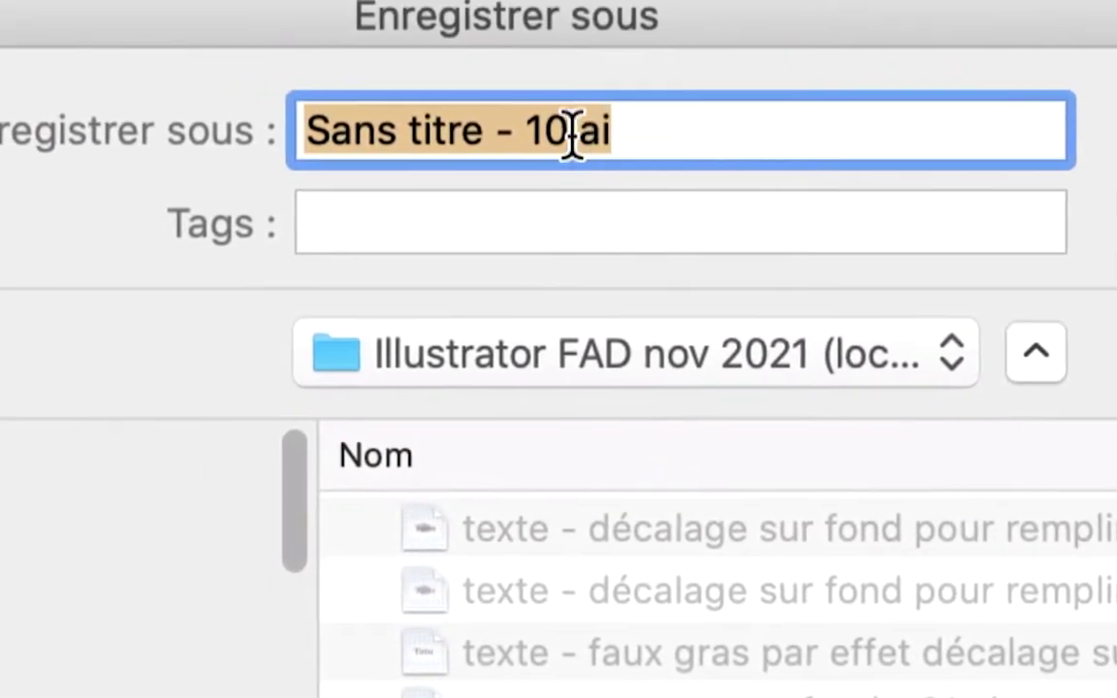
{"action": "left_click", "coordinate": [571, 132]}
{"action": "left_click_drag", "start_coordinate": [572, 136], "coordinate": [307, 136]}
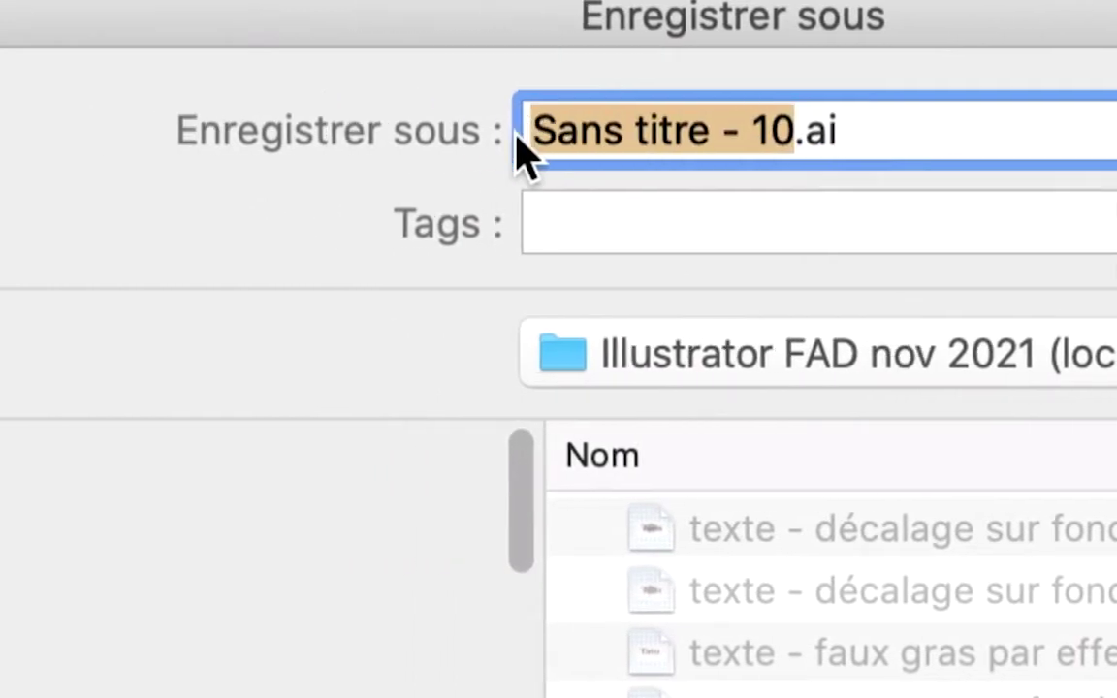
{"action": "type", "text": "texte - "}
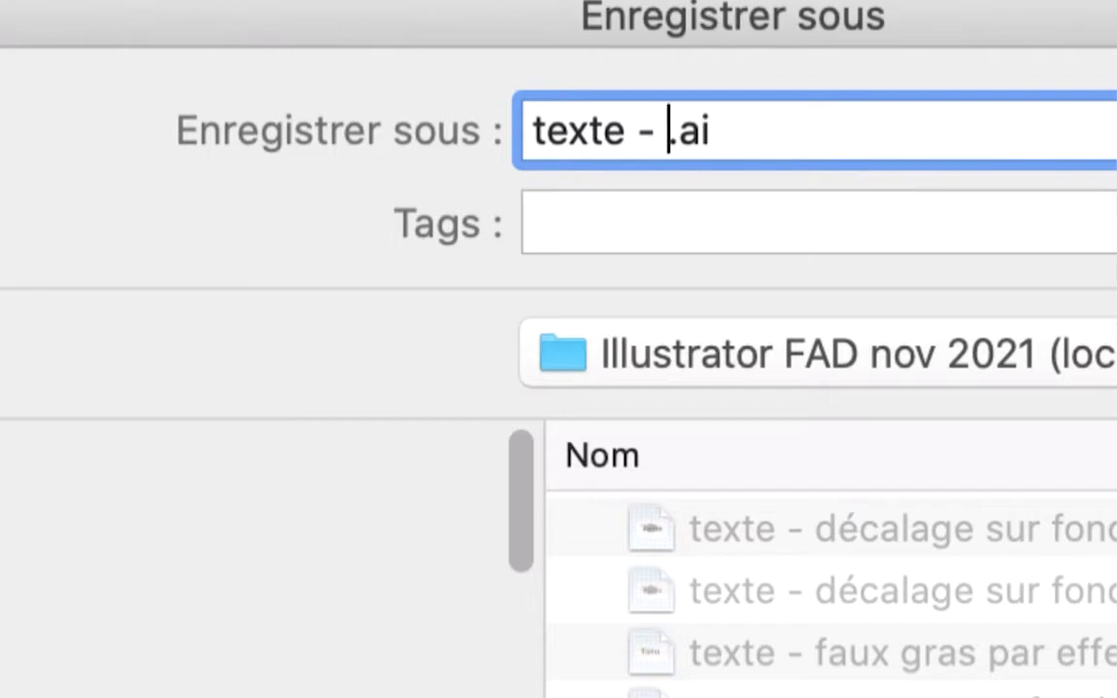
{"action": "type", "text": "texte et ob"}
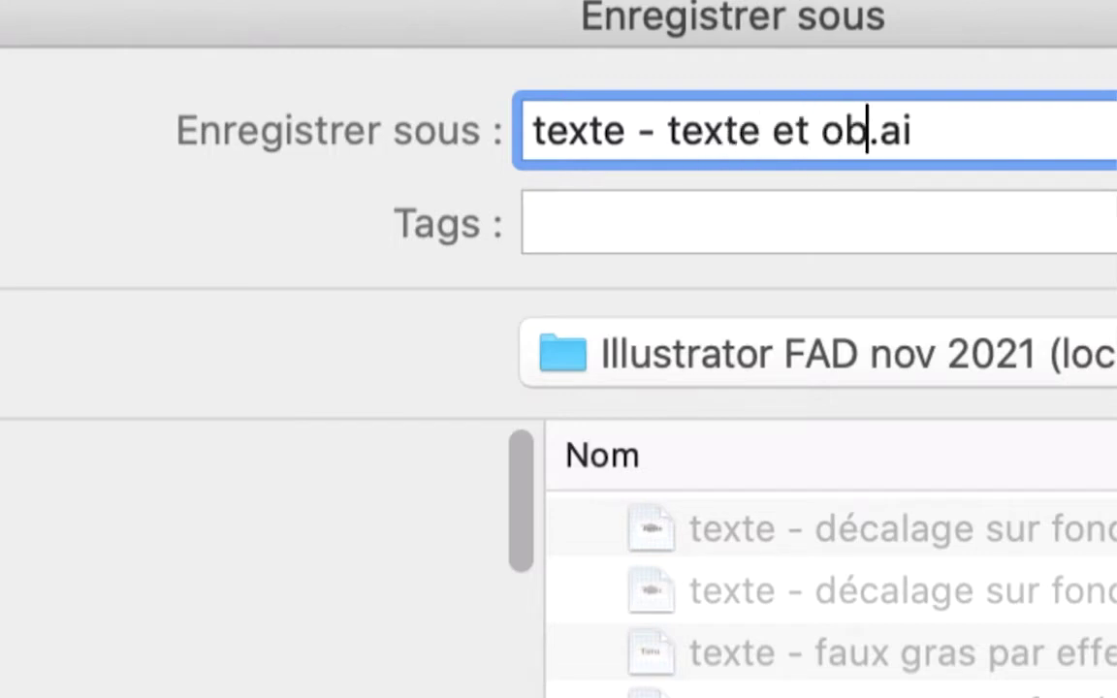
{"action": "type", "text": "jet à contours"}
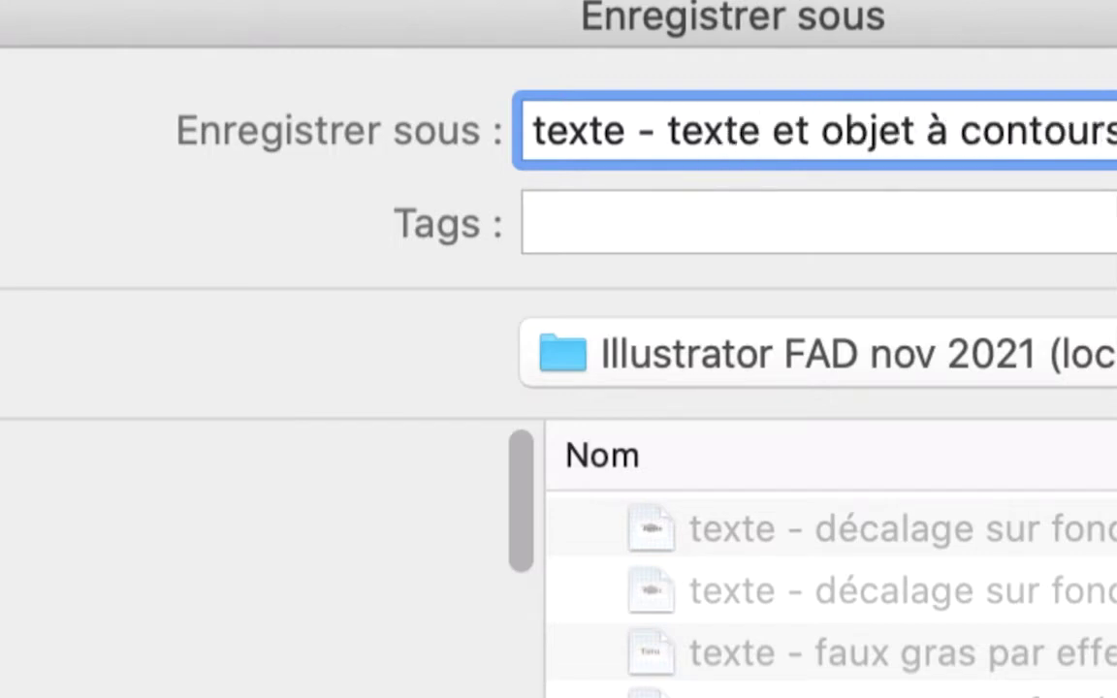
{"action": "type", "text": " bl"}
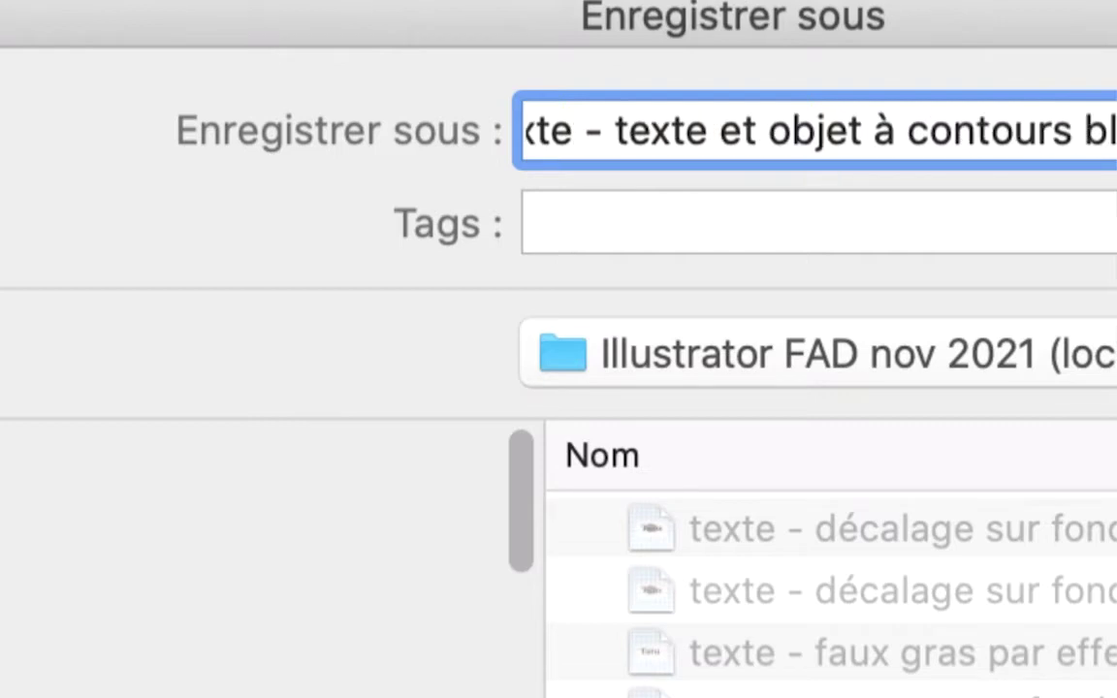
{"action": "type", "text": "ancs s"}
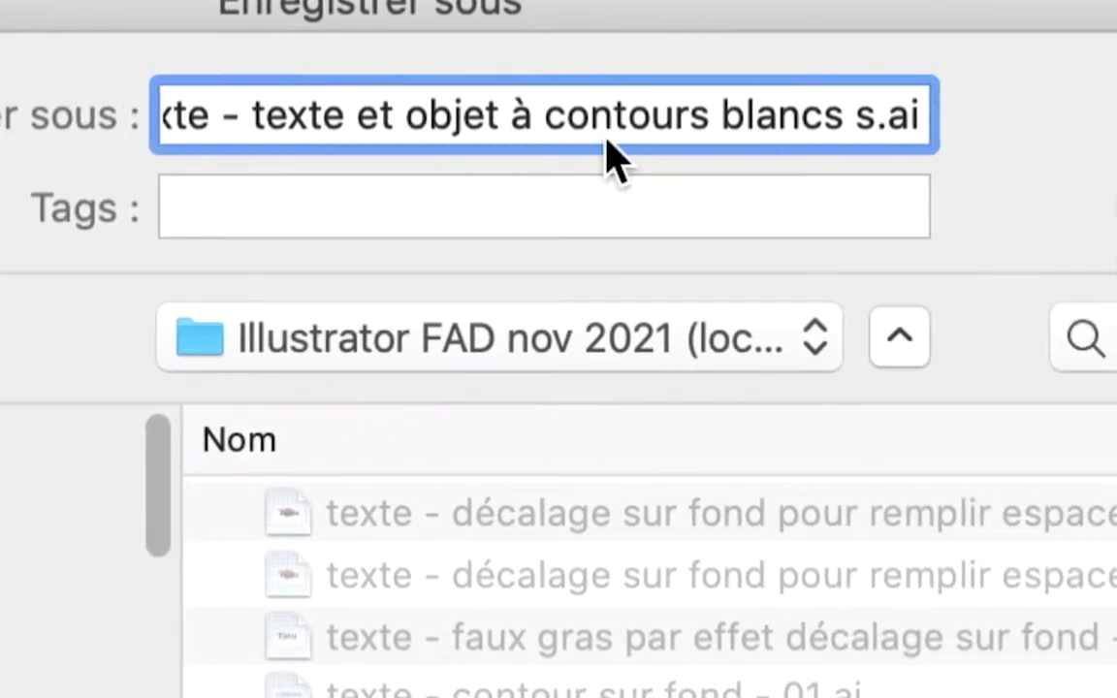
{"action": "type", "text": "uperposés - 0"}
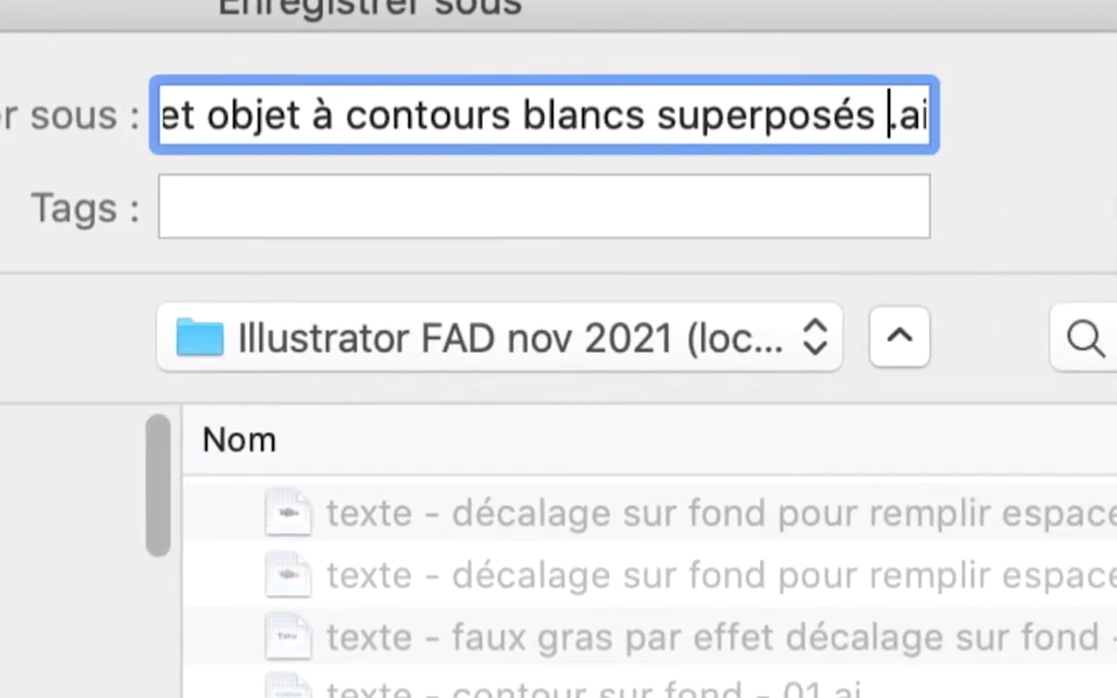
{"action": "type", "text": "1"}
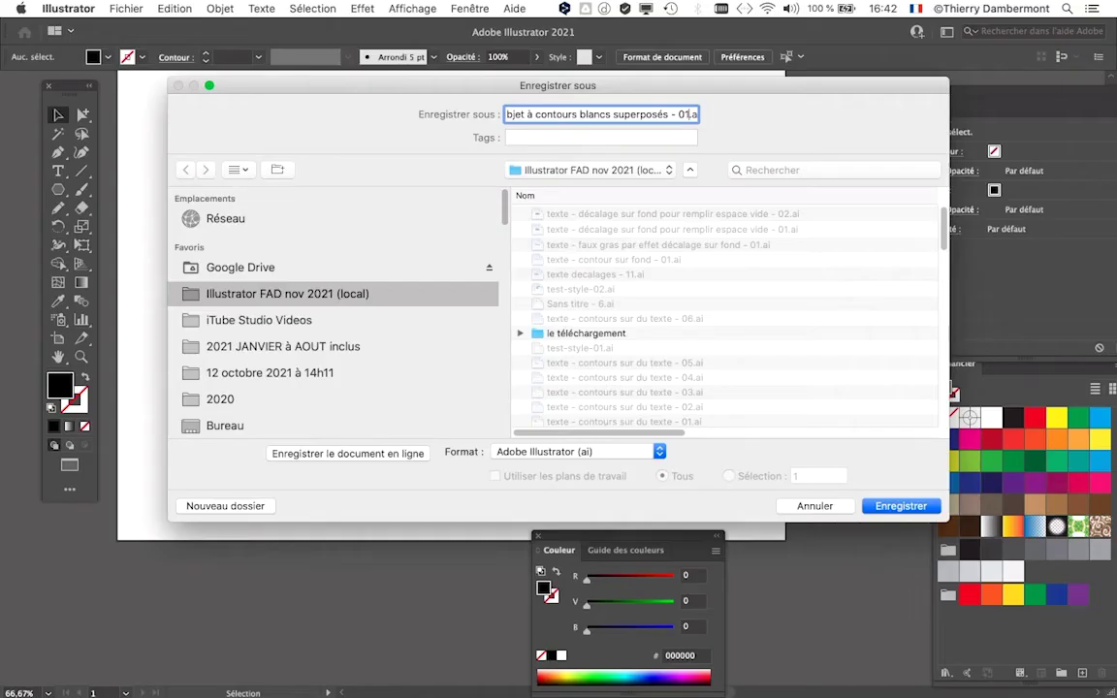
{"action": "key", "text": "Return"}
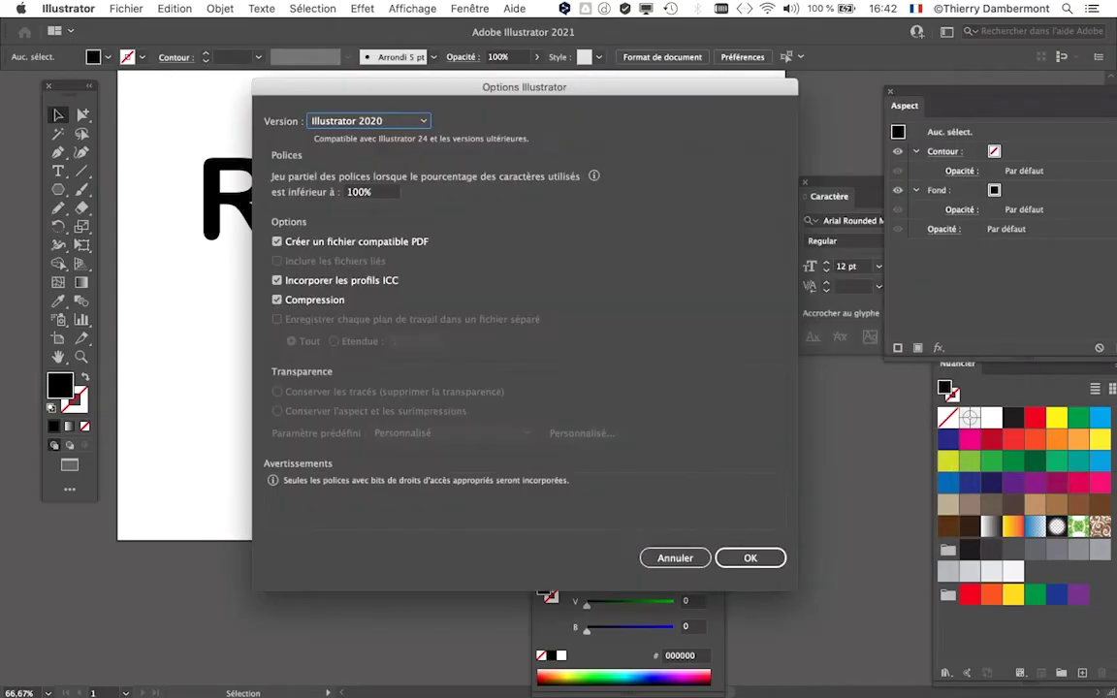
{"action": "key", "text": "Return"}
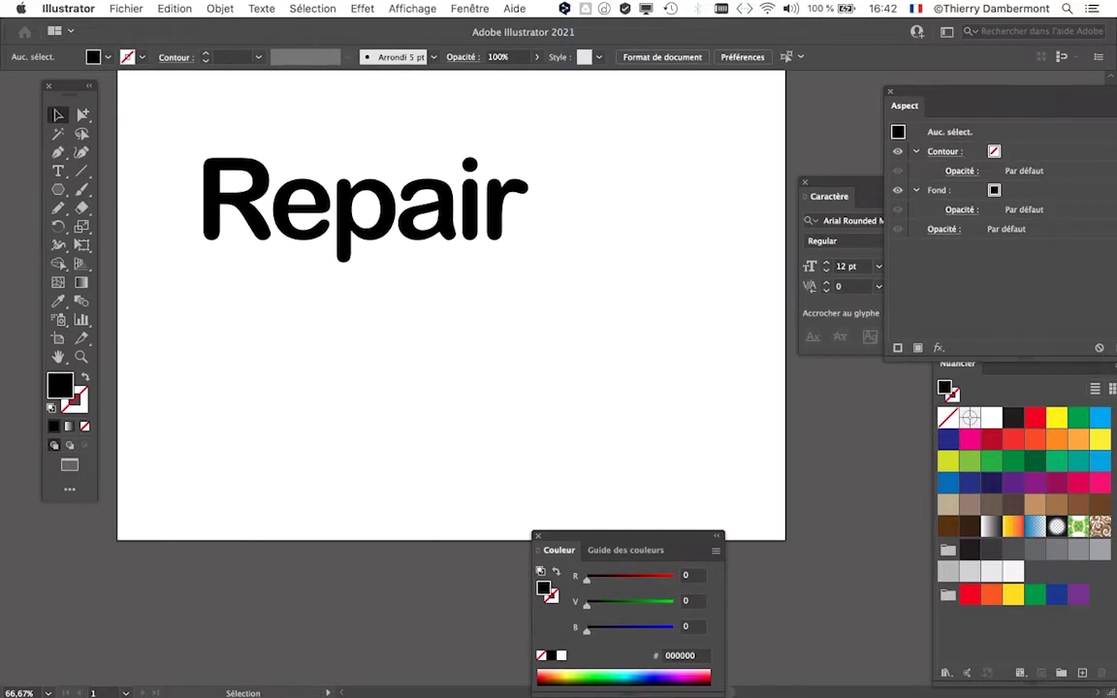
Step: Paste the copied wheel image on the empty canvas beside the artboard, and move the Couleur panel off the wheel
{"action": "key", "text": "super+minus"}
{"action": "key", "text": "super+minus"}
{"action": "left_click_drag", "start_coordinate": [532, 324], "coordinate": [197, 177]}
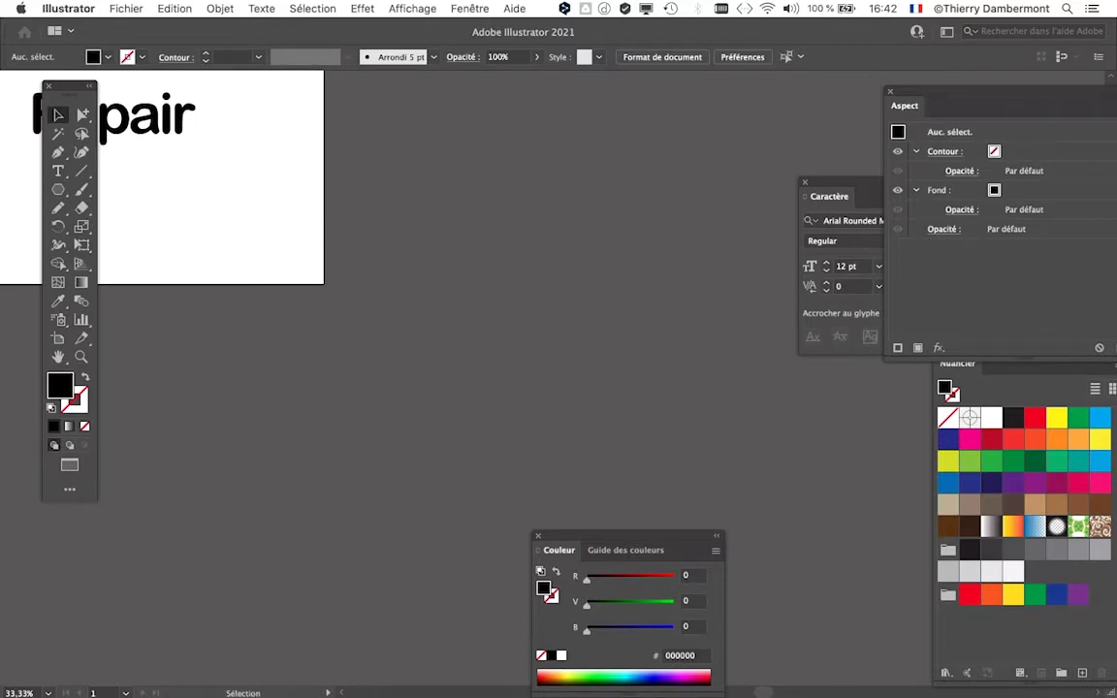
{"action": "key", "text": "super+v"}
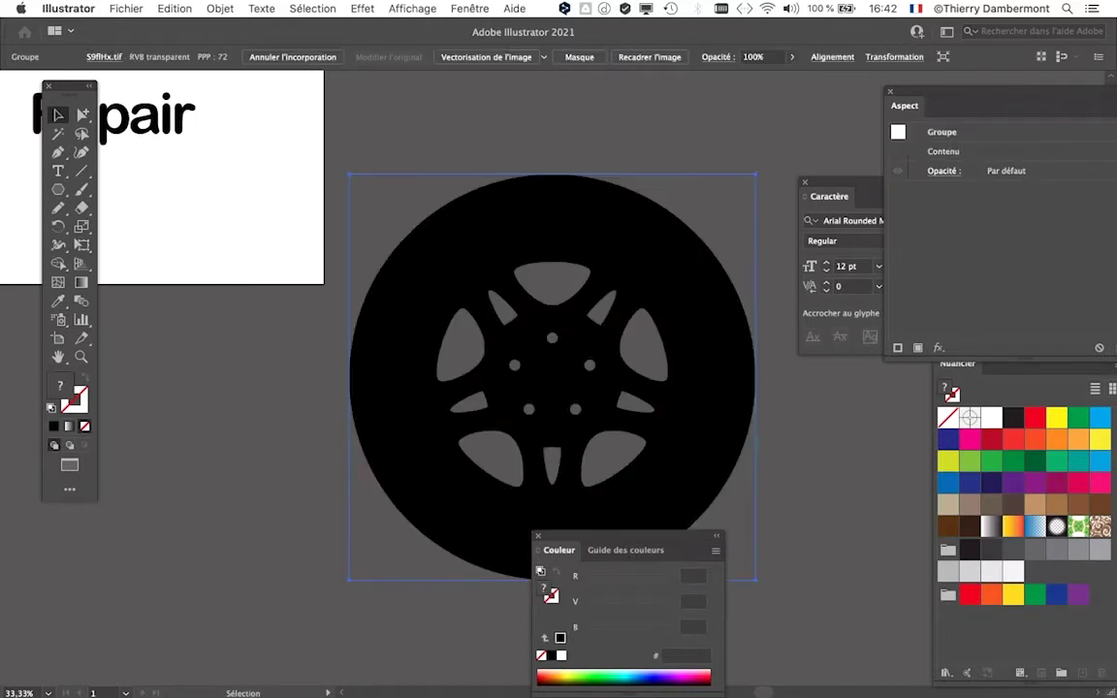
{"action": "left_click_drag", "start_coordinate": [582, 535], "coordinate": [225, 524]}
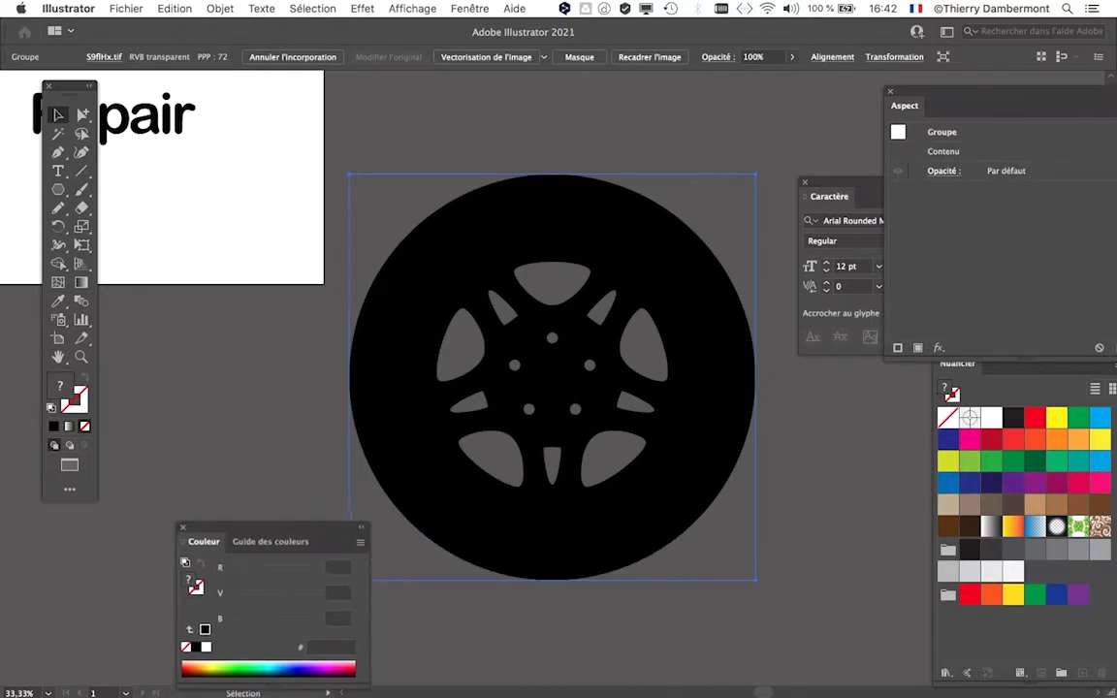
Step: Examine the edge of the pasted wheel image's upper opening at very high magnification, and return to viewing the whole wheel
{"action": "key", "text": "super+plus"}
{"action": "key", "text": "super+plus"}
{"action": "key", "text": "super+plus"}
{"action": "key", "text": "super+plus"}
{"action": "key", "text": "super+plus"}
{"action": "key", "text": "super+plus"}
{"action": "key", "text": "super+plus"}
{"action": "key", "text": "super+plus"}
{"action": "key", "text": "super+plus"}
{"action": "key", "text": "super+plus"}
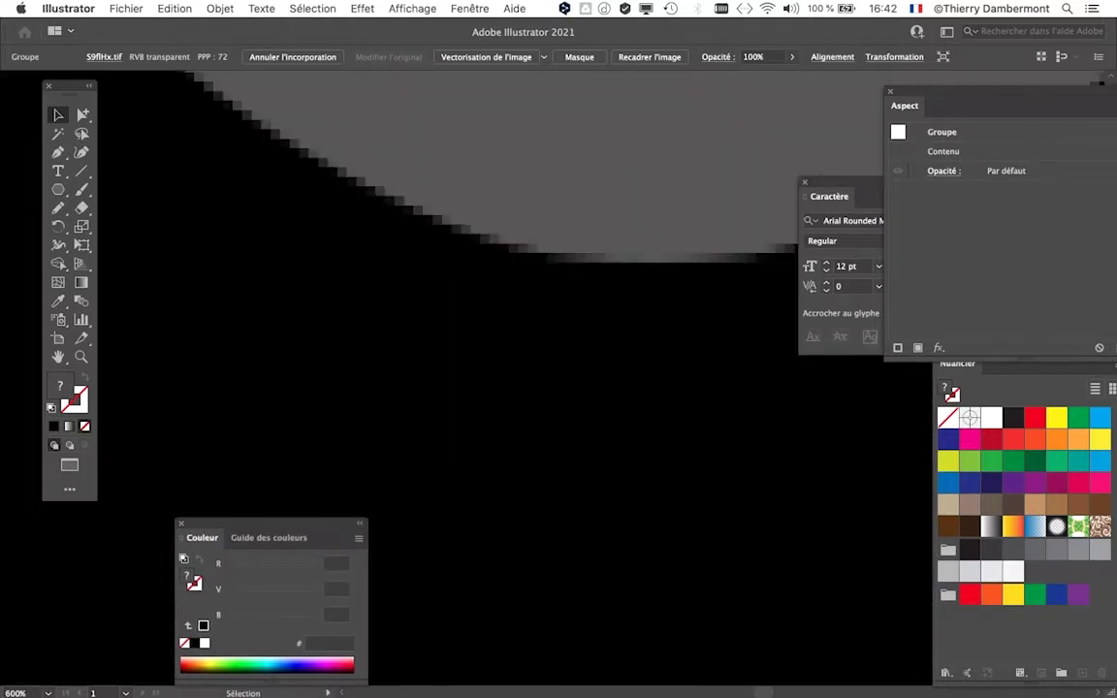
{"action": "scroll", "coordinate": [534, 271], "scroll_direction": "down", "scroll_amount": 13}
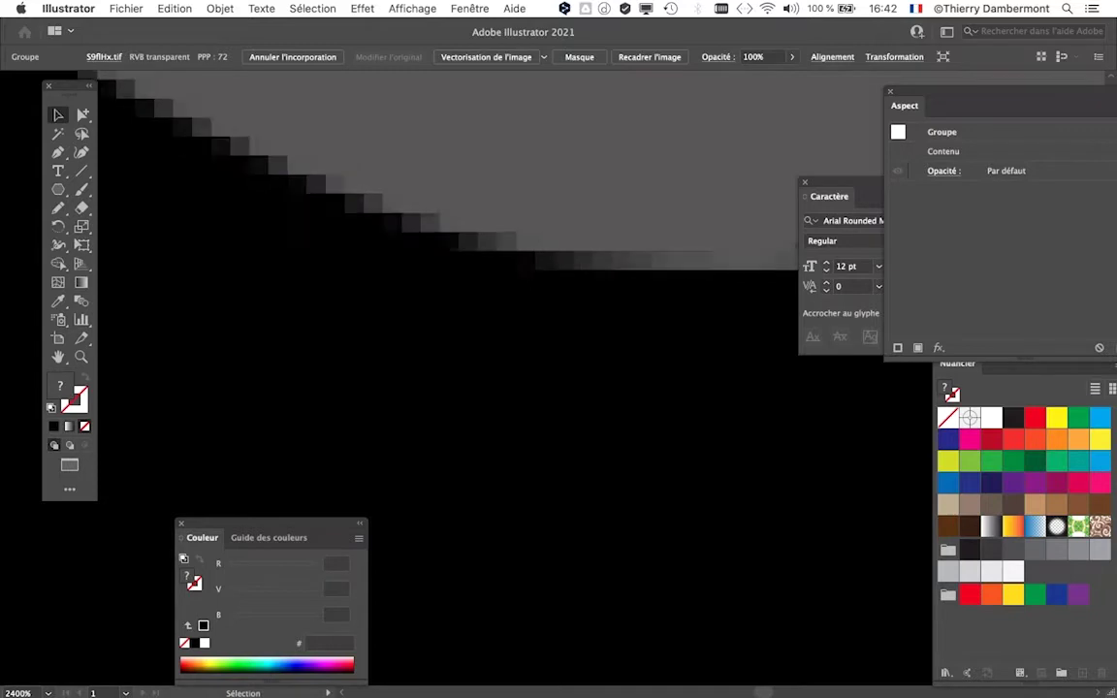
{"action": "scroll", "coordinate": [535, 270], "scroll_direction": "up", "scroll_amount": 1}
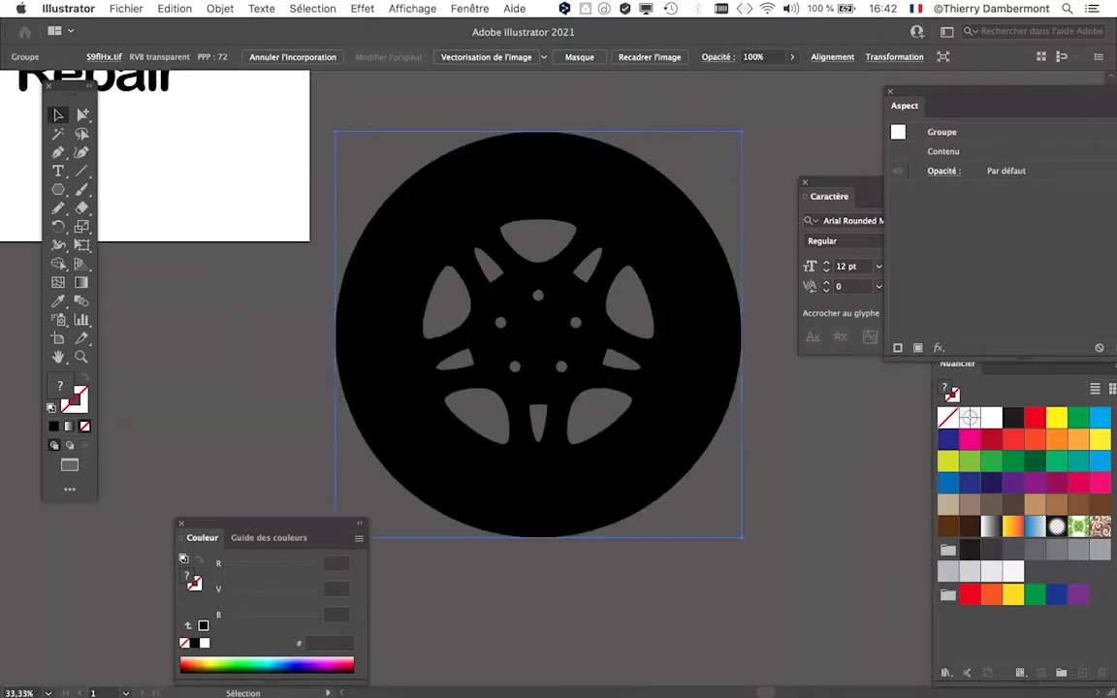
Step: Switch to Firefox to check the "svg" part of the wheel image's web address, and return to Illustrator
{"action": "key", "text": "super+Tab"}
{"action": "key", "text": "super+Tab"}
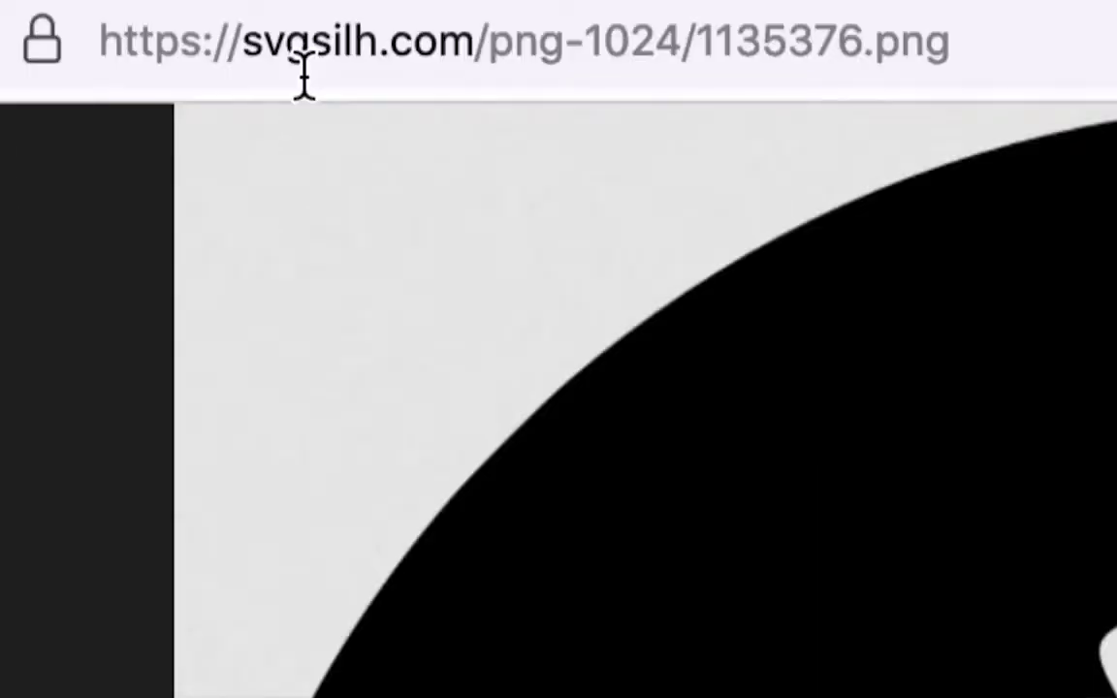
{"action": "left_click_drag", "start_coordinate": [304, 53], "coordinate": [273, 72]}
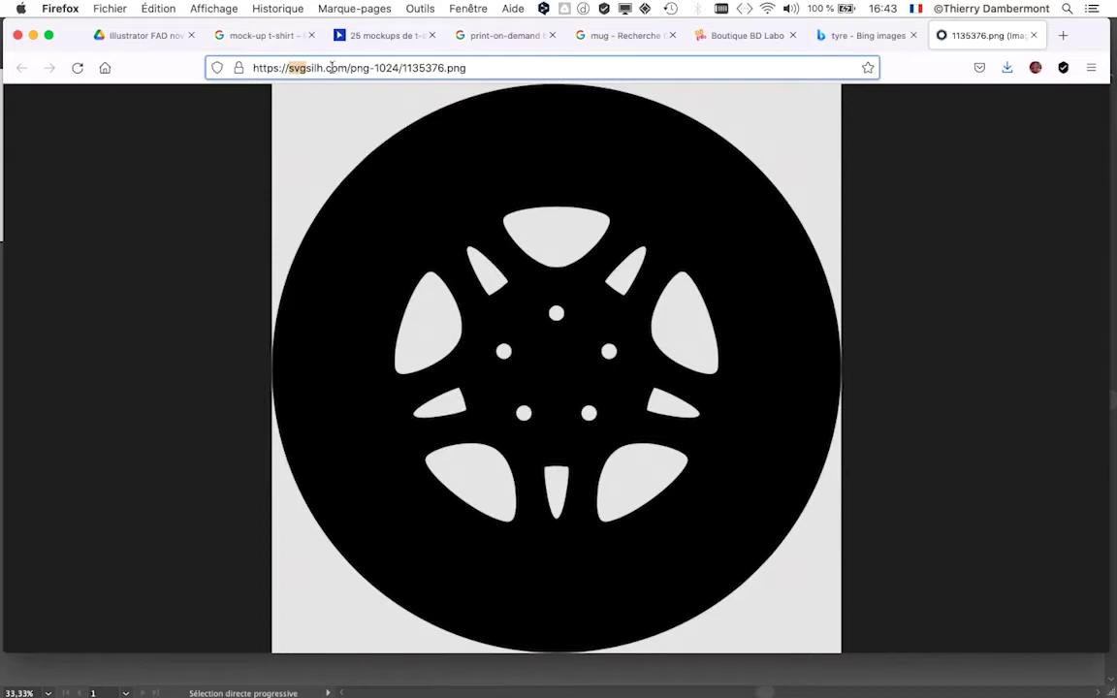
{"action": "key", "text": "super+Tab"}
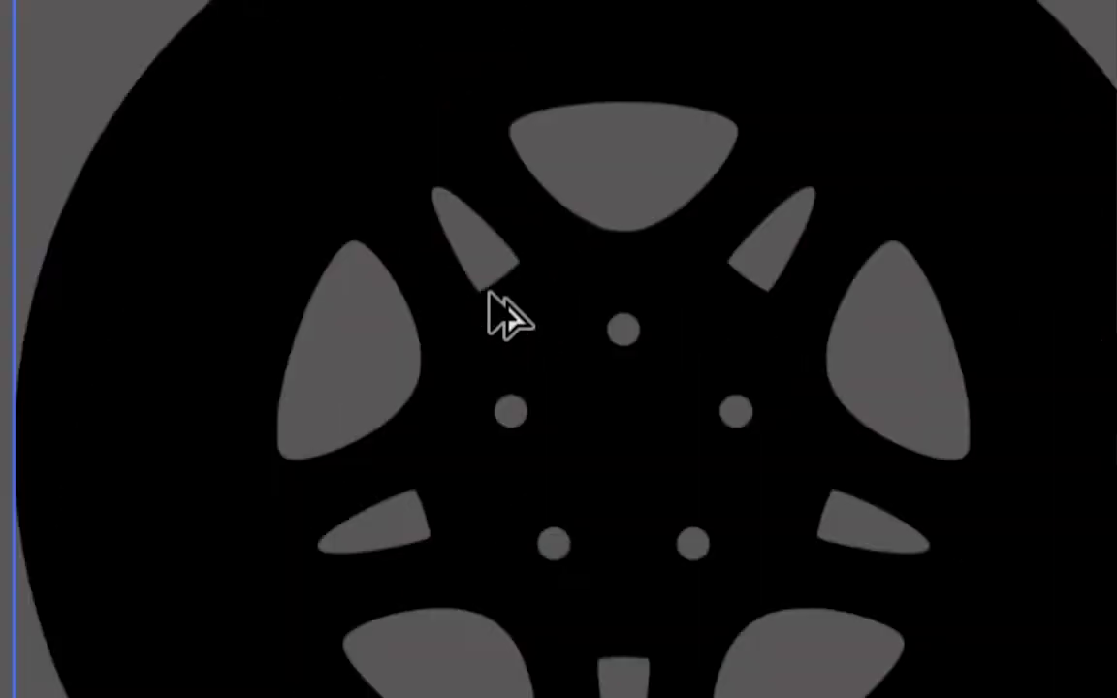
Step: Display the Vectorisation de l'image settings for the selected wheel image and place them in the free space beside it
{"action": "key", "text": "v"}
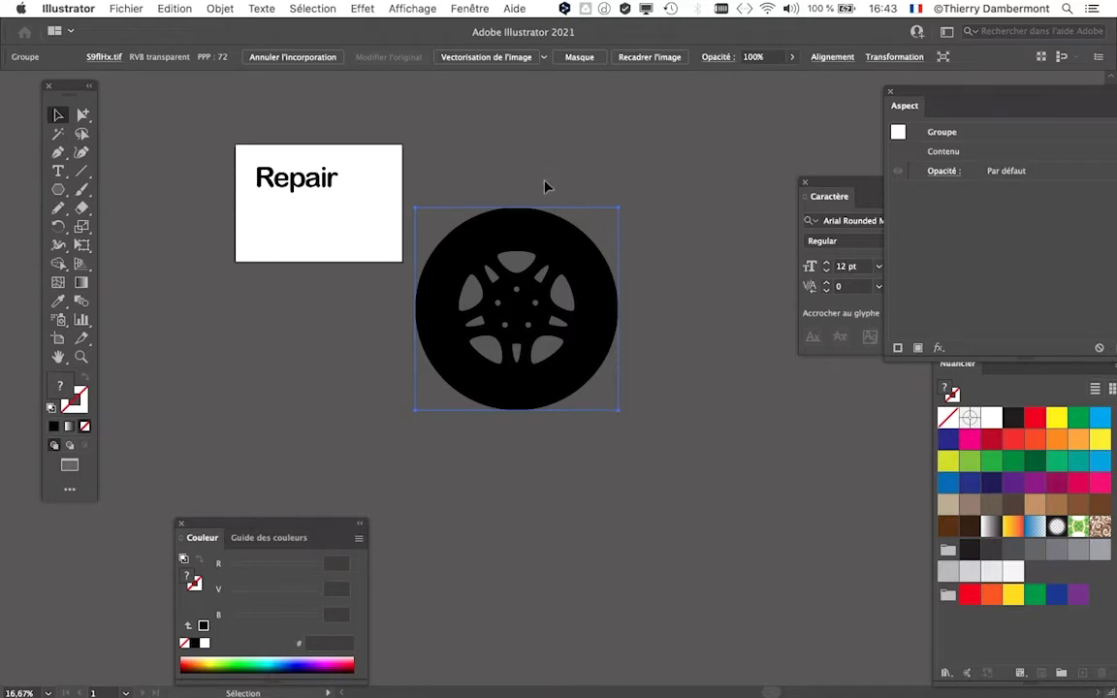
{"action": "scroll", "coordinate": [406, 100], "scroll_direction": "right", "scroll_amount": 3}
{"action": "scroll", "coordinate": [407, 100], "scroll_direction": "down", "scroll_amount": 1}
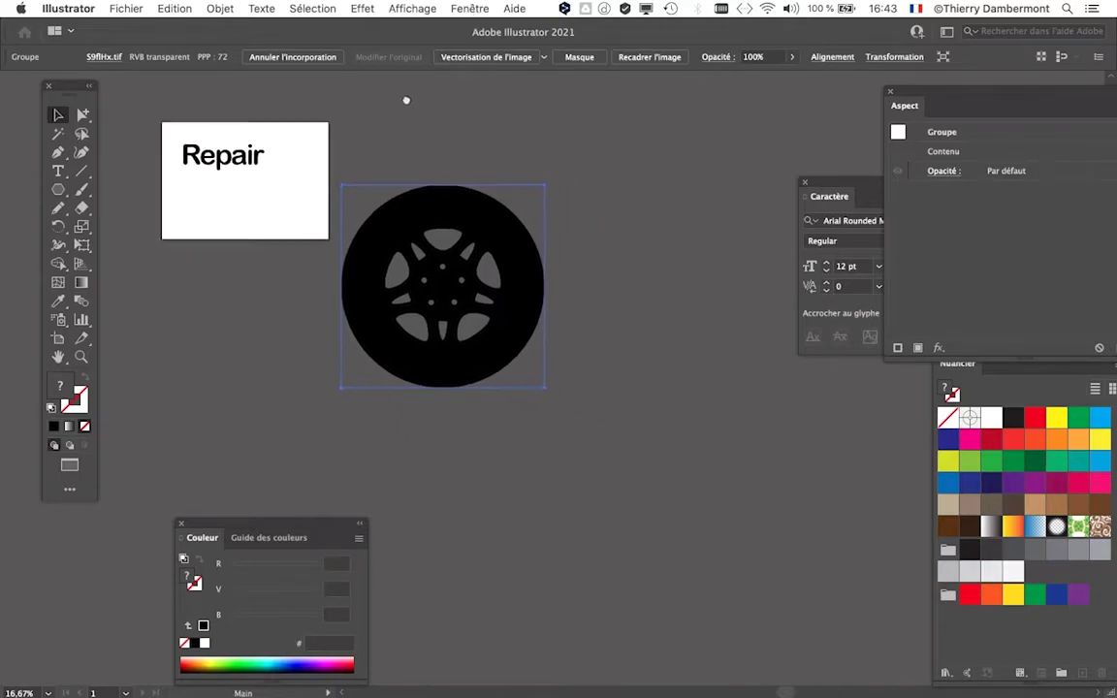
{"action": "left_click", "coordinate": [469, 8]}
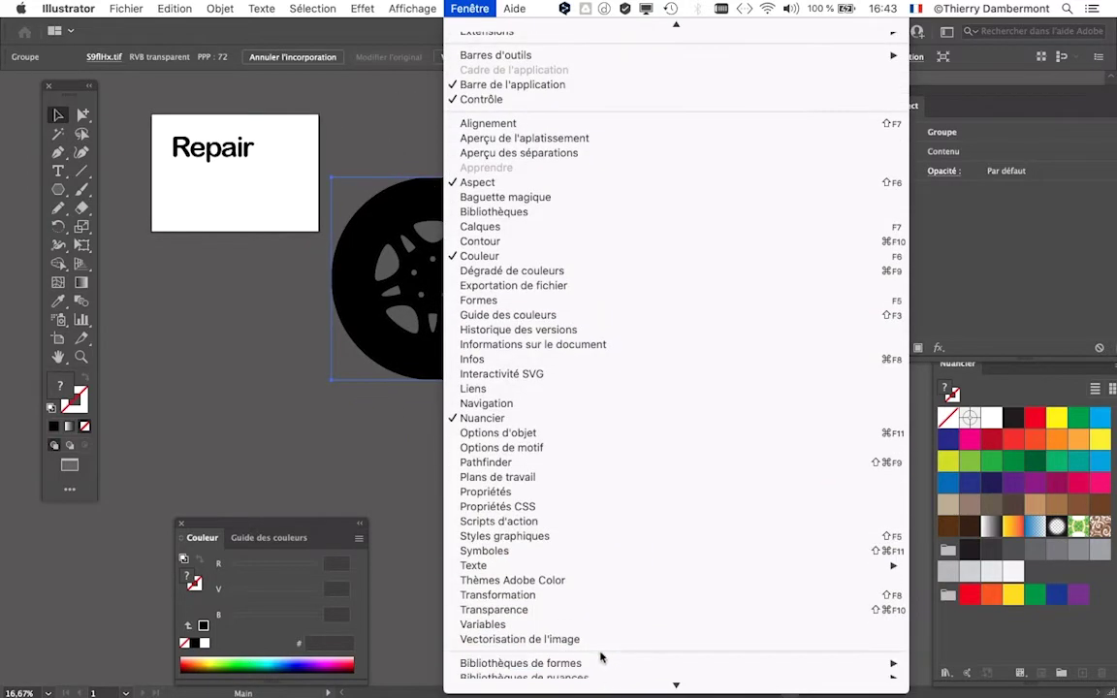
{"action": "left_click", "coordinate": [598, 644]}
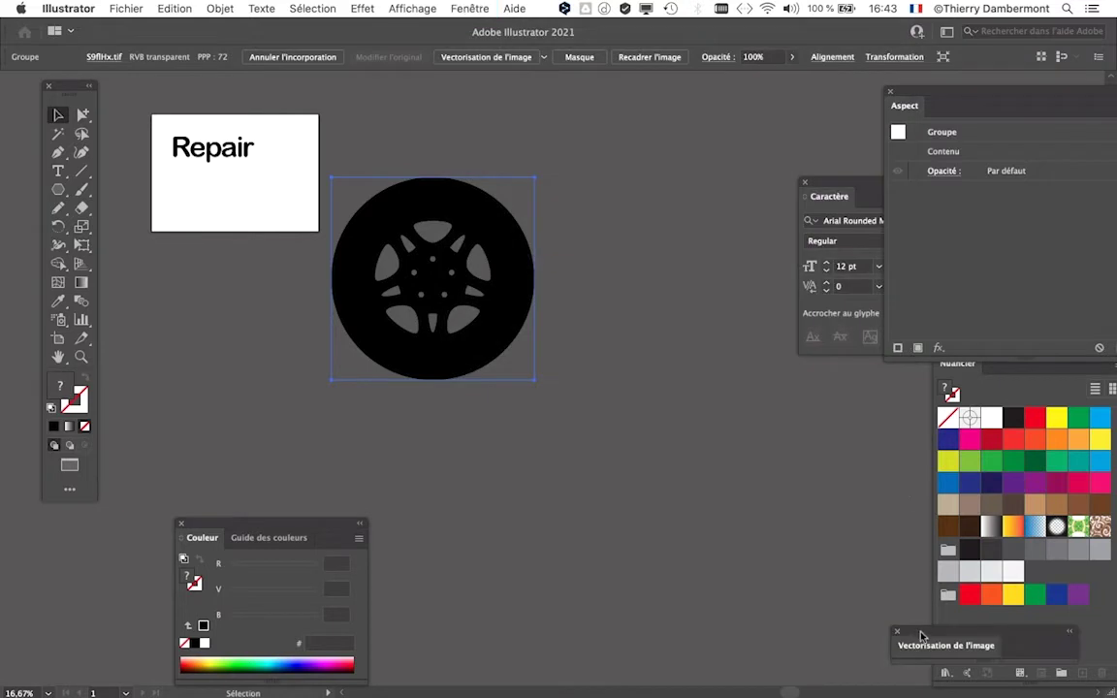
{"action": "left_click_drag", "start_coordinate": [921, 635], "coordinate": [632, 129]}
{"action": "double_click", "coordinate": [679, 127]}
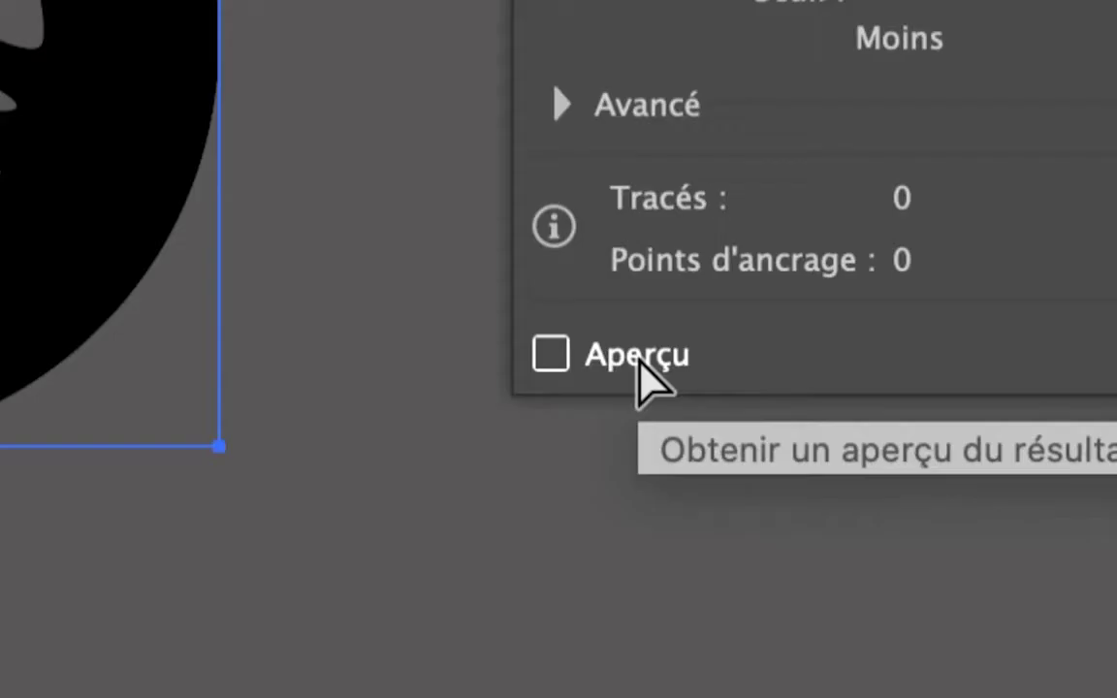
Step: Trace the wheel image with the [Par défaut] preset in black and white by enabling the tracing preview
{"action": "left_click", "coordinate": [639, 359]}
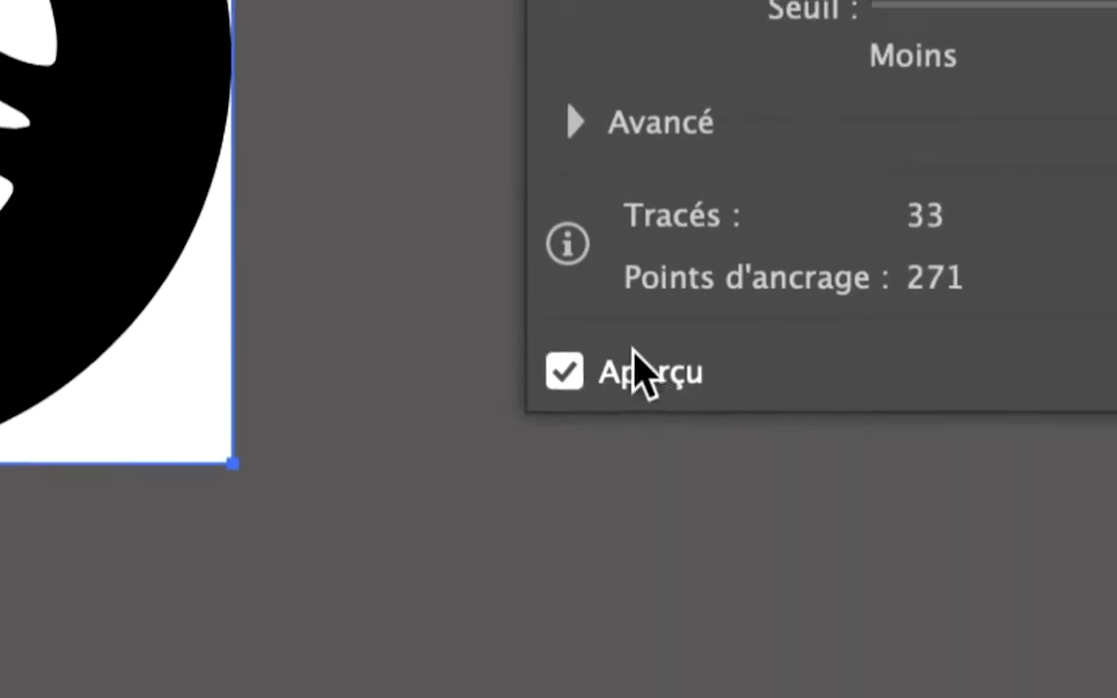
{"action": "left_click", "coordinate": [580, 107]}
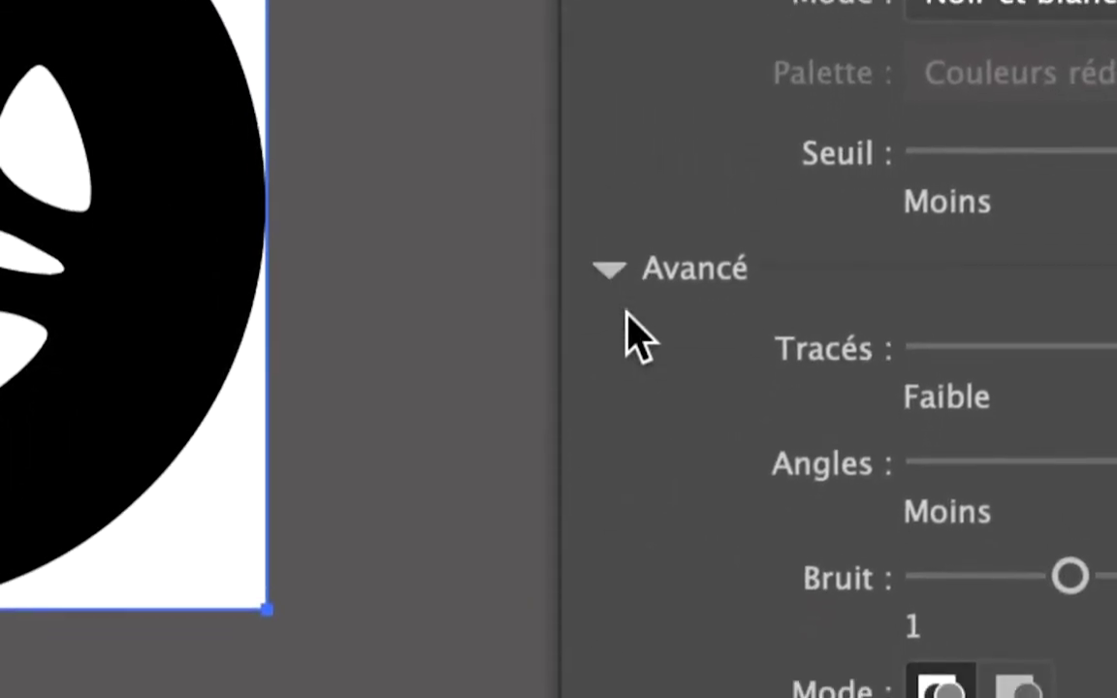
{"action": "left_click", "coordinate": [605, 305]}
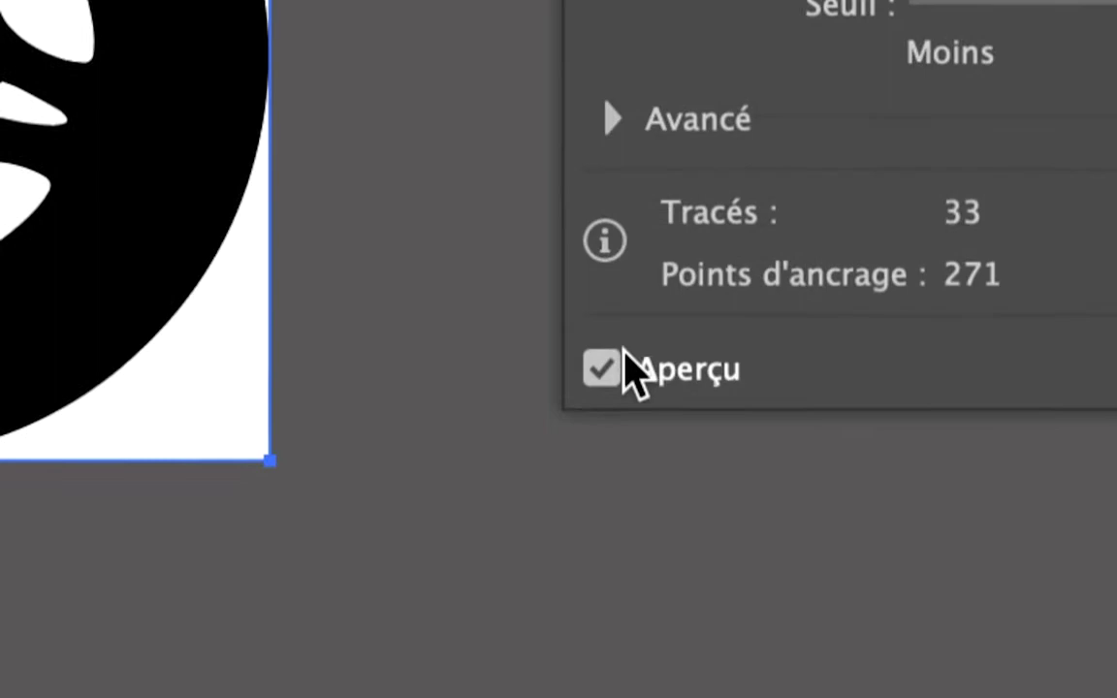
{"action": "left_click", "coordinate": [623, 370]}
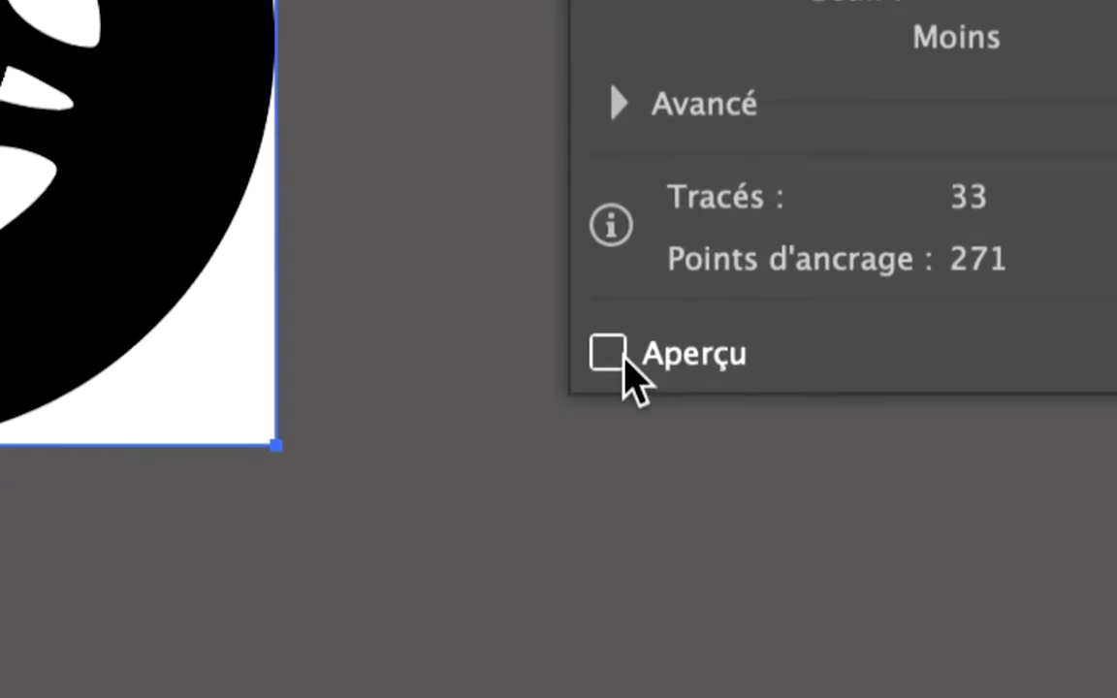
{"action": "left_click", "coordinate": [624, 372]}
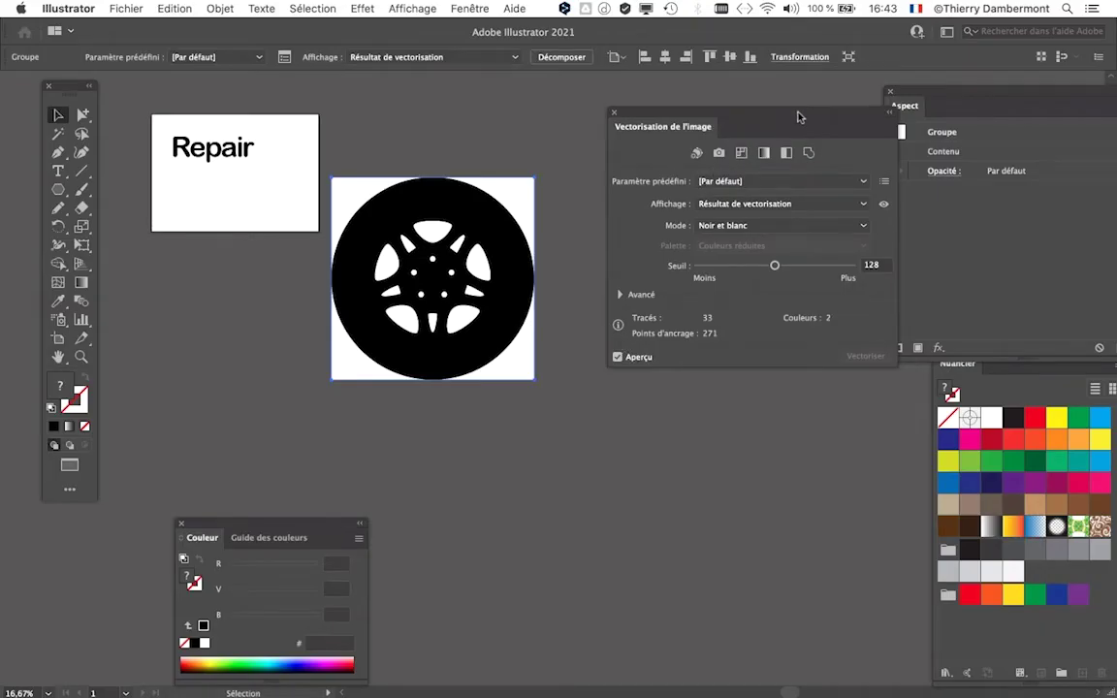
{"action": "left_click_drag", "start_coordinate": [794, 118], "coordinate": [209, 136]}
Step: Switch to Firefox to check the .png extension in the wheel image's address, and return to Illustrator
{"action": "key", "text": "super+Tab"}
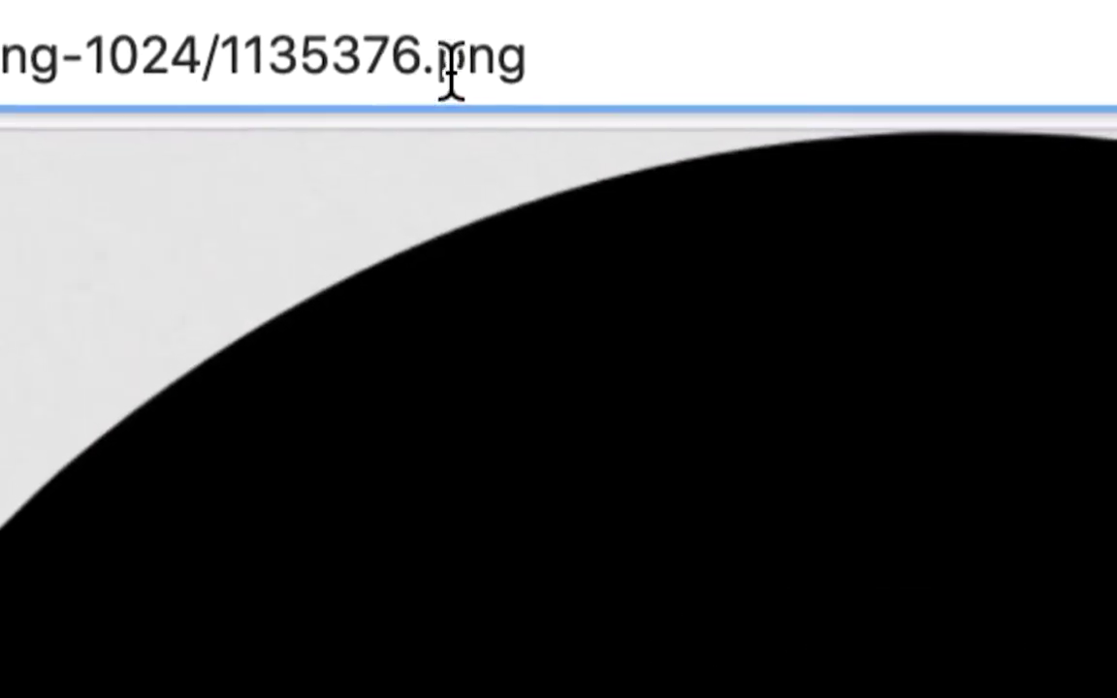
{"action": "left_click_drag", "start_coordinate": [446, 53], "coordinate": [510, 46]}
{"action": "left_click", "coordinate": [463, 70]}
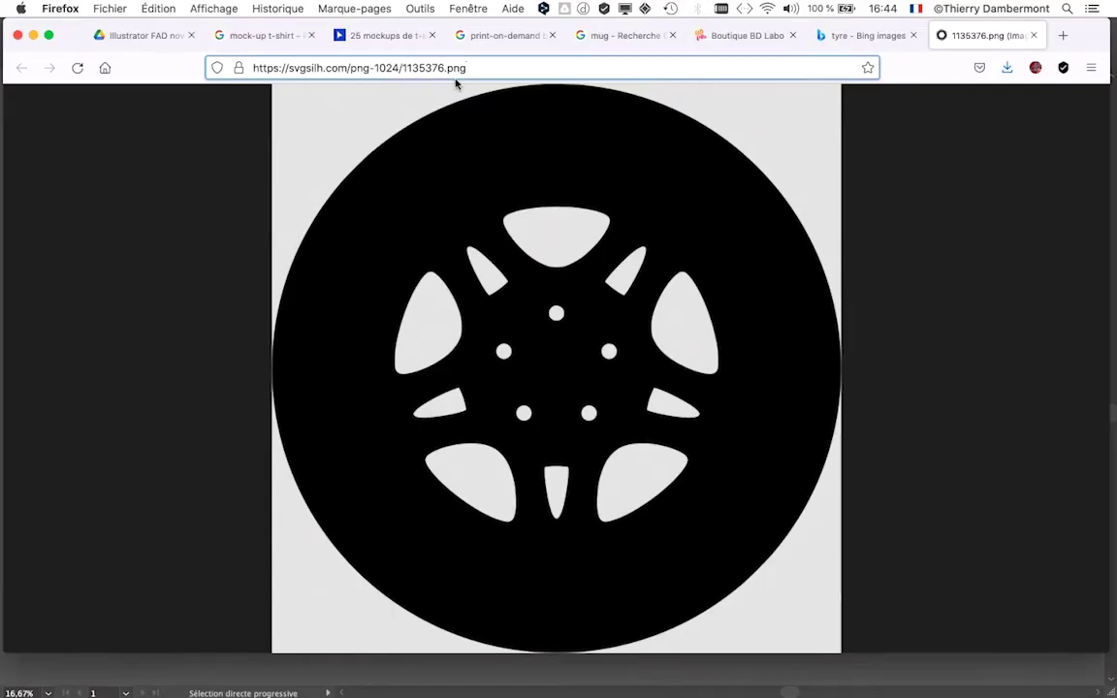
{"action": "key", "text": "super+Tab"}
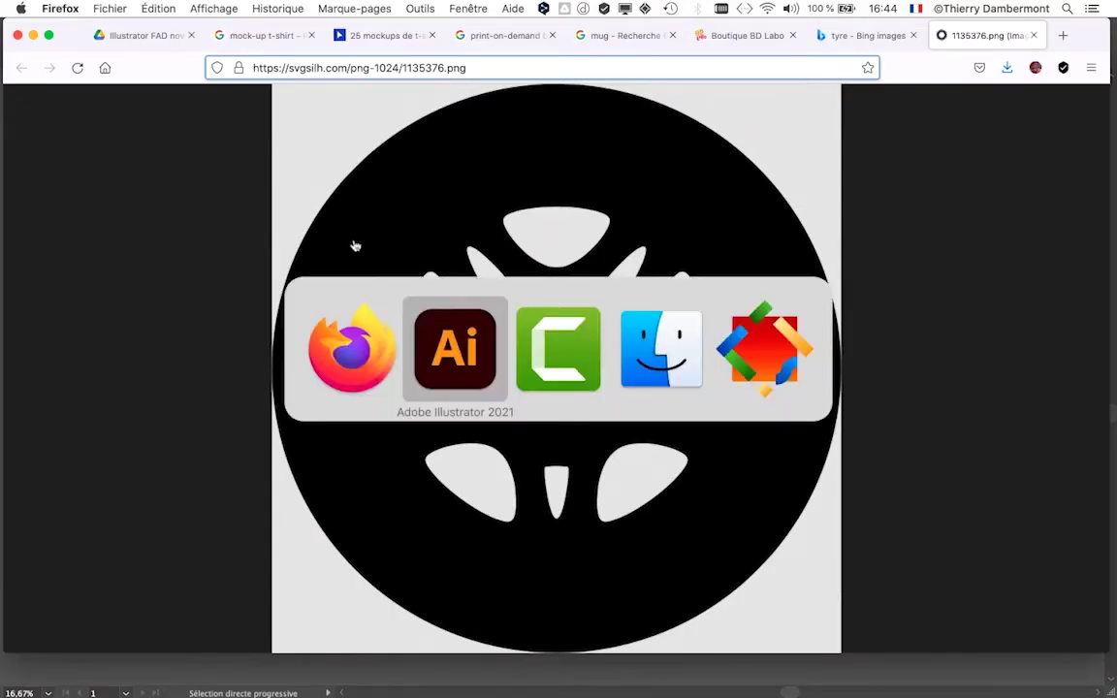
{"action": "left_click", "coordinate": [480, 370]}
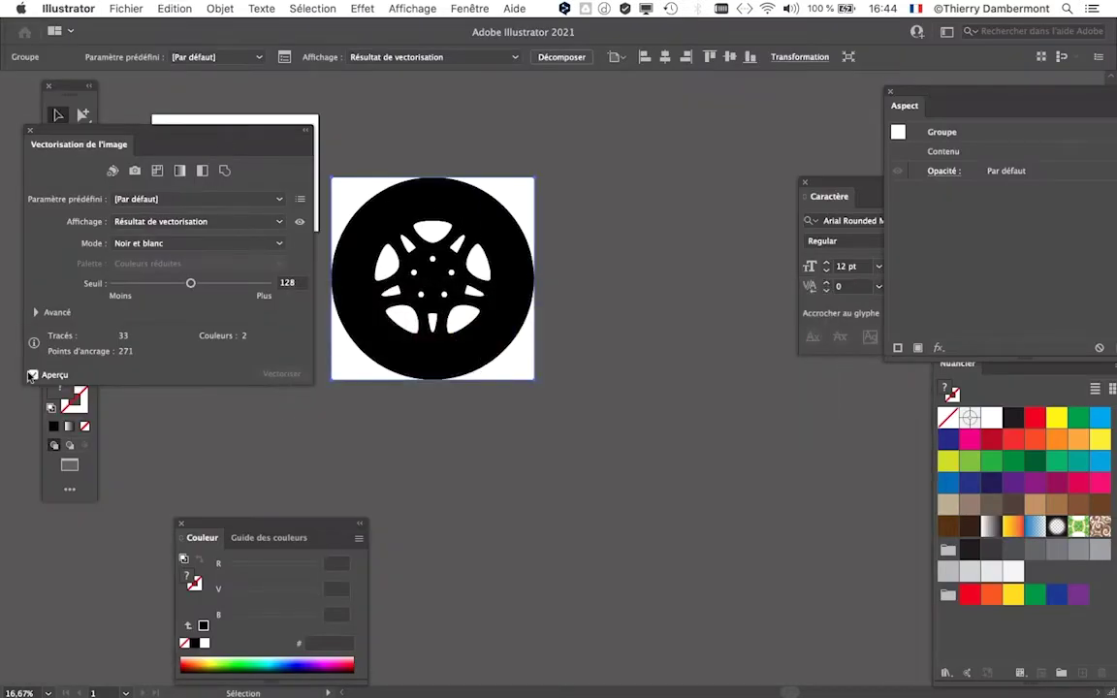
Step: Move the tracing settings off the artboard and enable Ignorer le blanc in the wheel tracing's advanced options
{"action": "left_click_drag", "start_coordinate": [145, 132], "coordinate": [667, 102]}
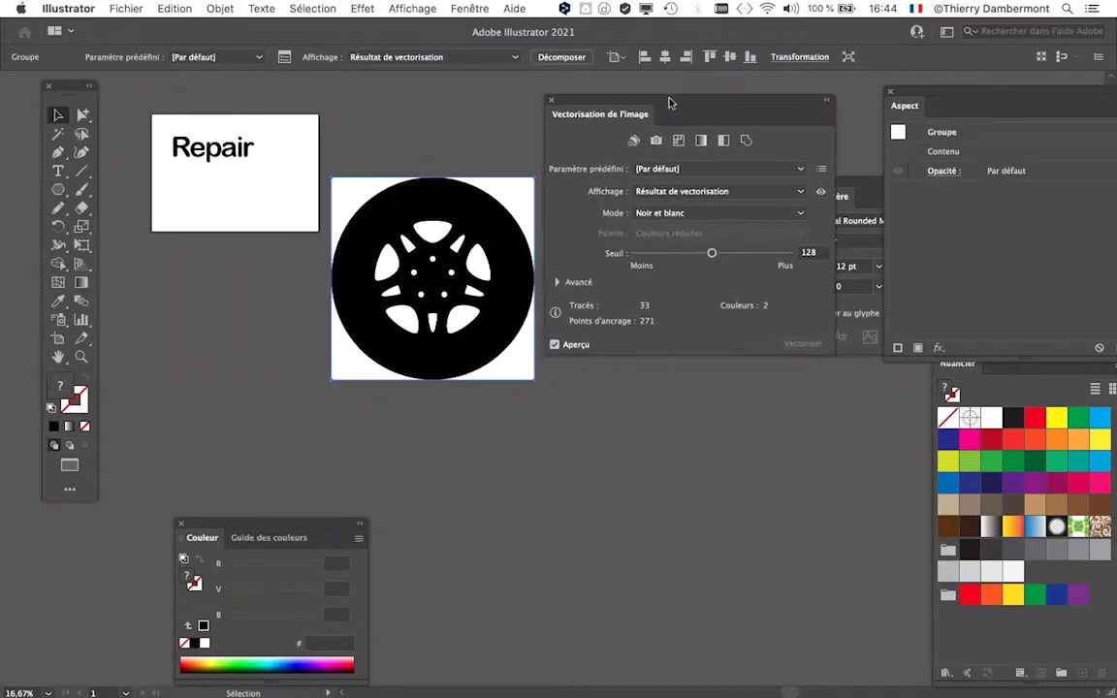
{"action": "left_click_drag", "start_coordinate": [821, 191], "coordinate": [818, 199]}
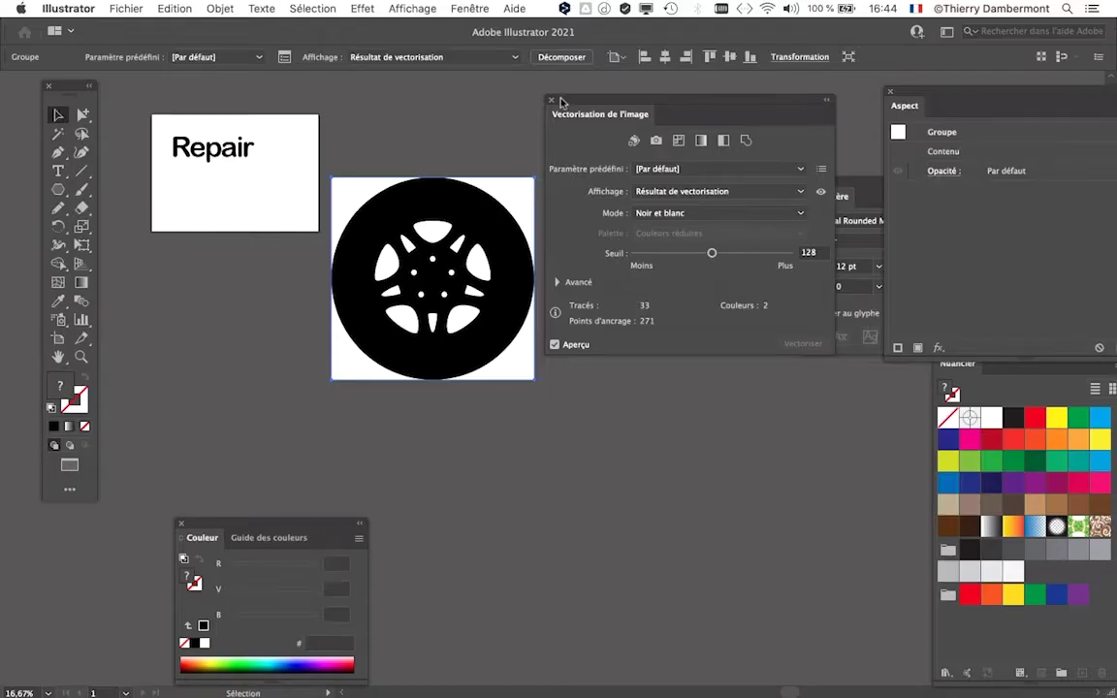
{"action": "mouse_move", "coordinate": [560, 101]}
{"action": "left_mouse_down"}
{"action": "mouse_move", "coordinate": [578, 105]}
{"action": "mouse_move", "coordinate": [583, 165]}
{"action": "mouse_move", "coordinate": [305, 117]}
{"action": "mouse_move", "coordinate": [563, 99]}
{"action": "left_mouse_up"}
{"action": "left_click_drag", "start_coordinate": [503, 220], "coordinate": [359, 209]}
{"action": "left_click_drag", "start_coordinate": [609, 103], "coordinate": [483, 141]}
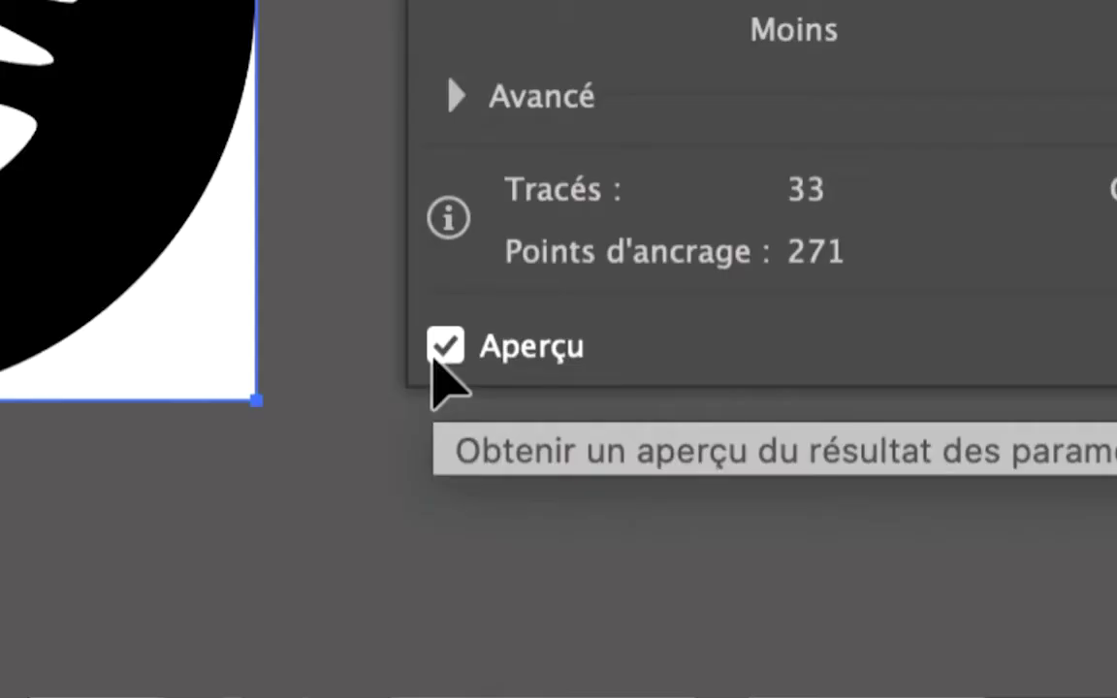
{"action": "left_click", "coordinate": [453, 103]}
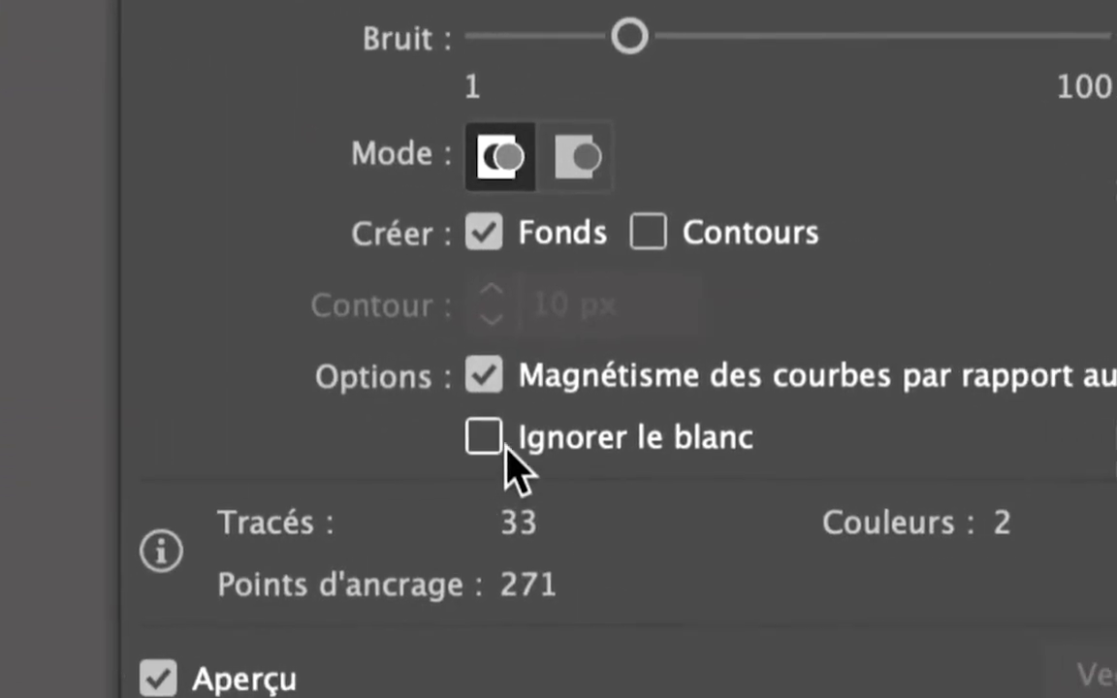
{"action": "left_click", "coordinate": [488, 441]}
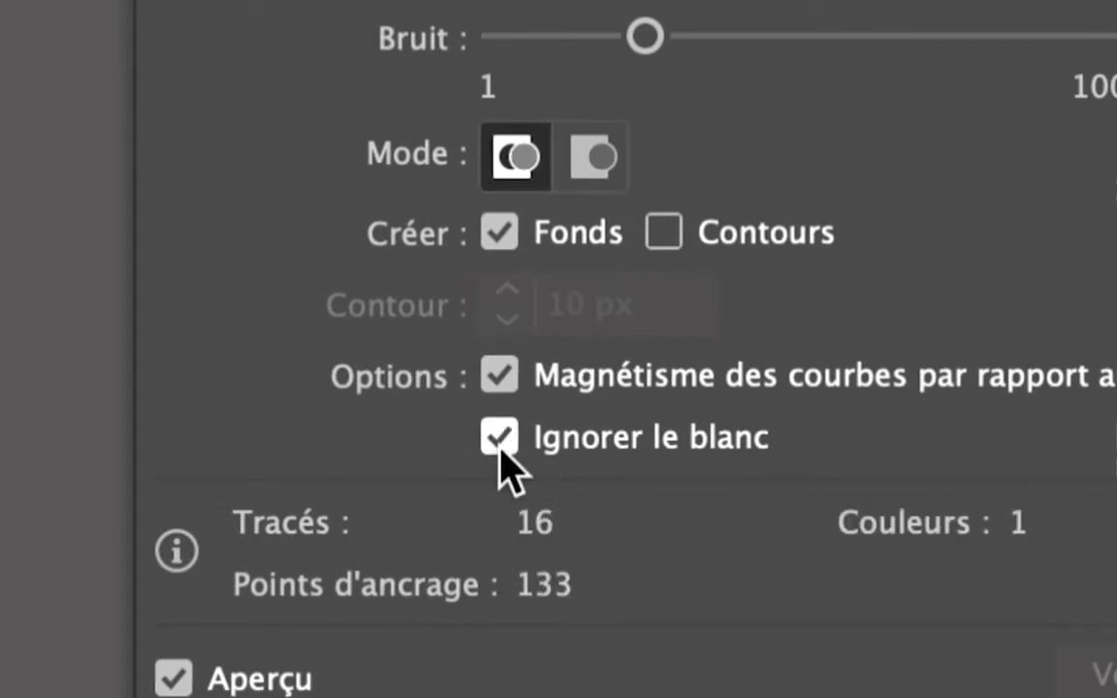
{"action": "left_click", "coordinate": [501, 448]}
{"action": "left_click", "coordinate": [500, 448]}
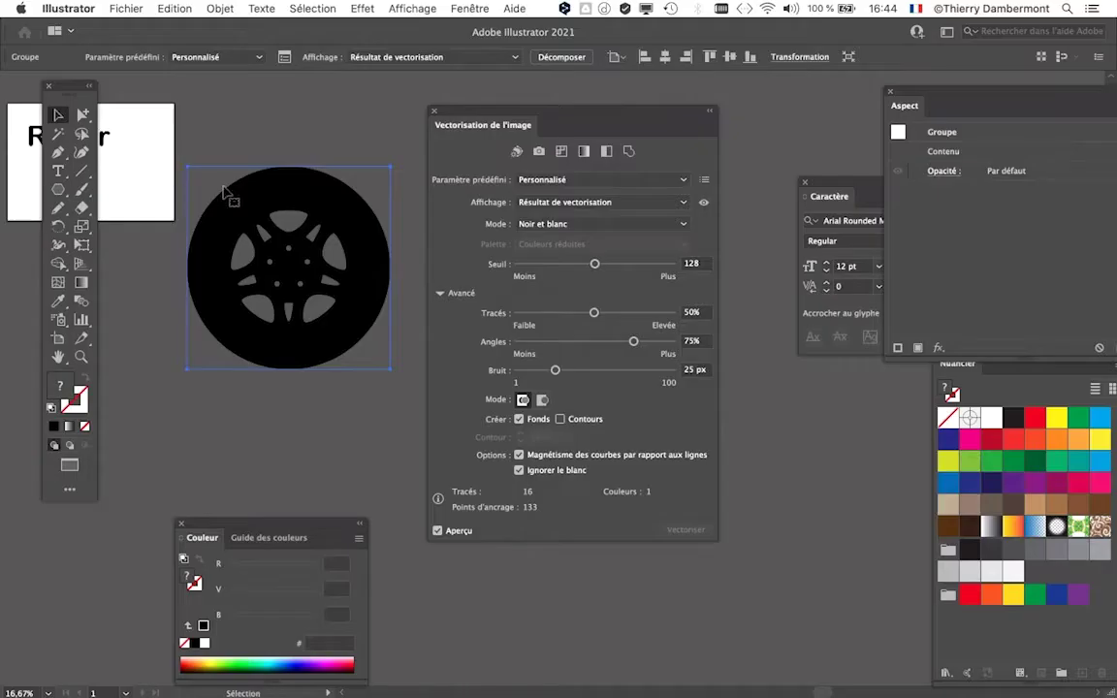
Step: Expand the wheel's tracing into editable vector paths and move the tracing settings away from the wheel
{"action": "left_click", "coordinate": [221, 8]}
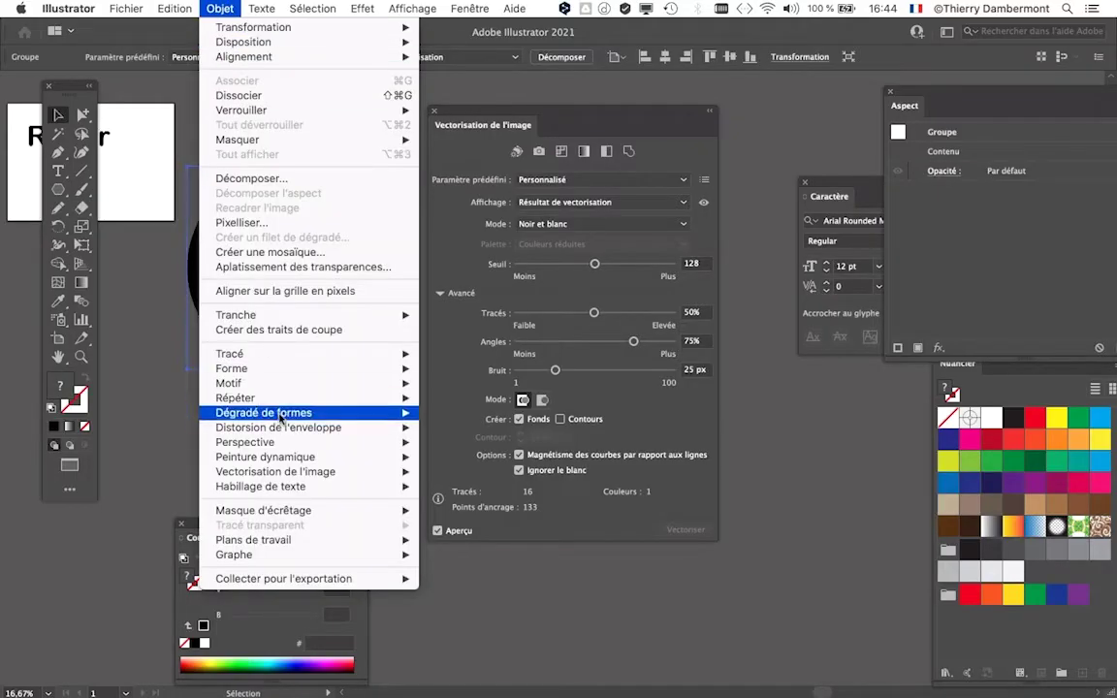
{"action": "mouse_move", "coordinate": [288, 459]}
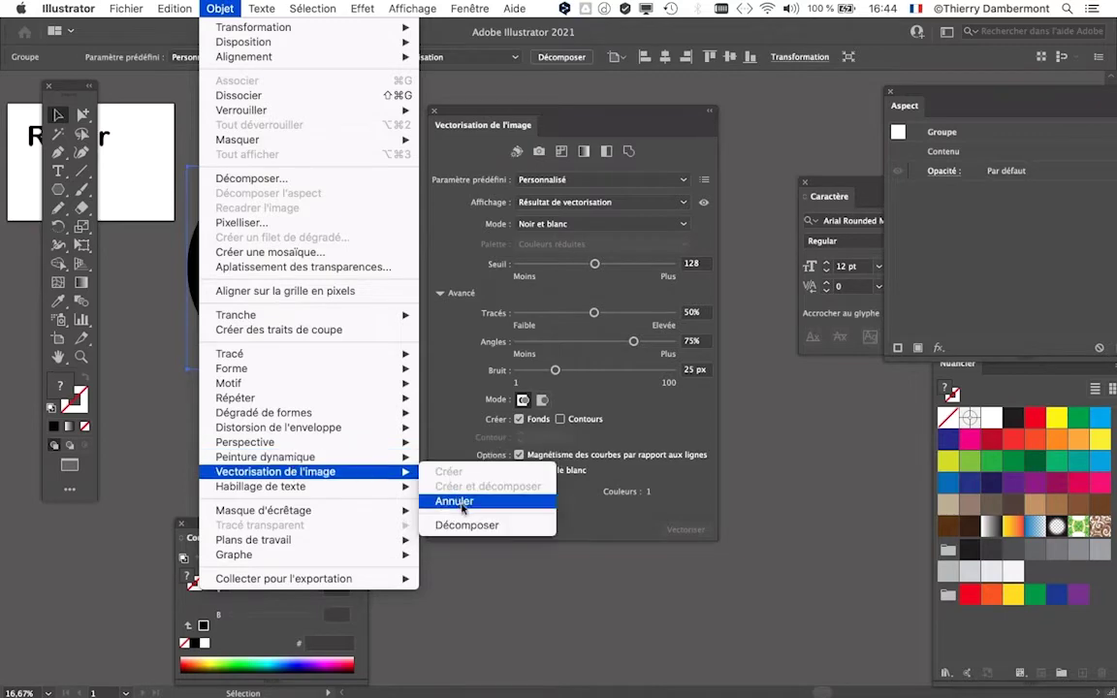
{"action": "left_click", "coordinate": [465, 526]}
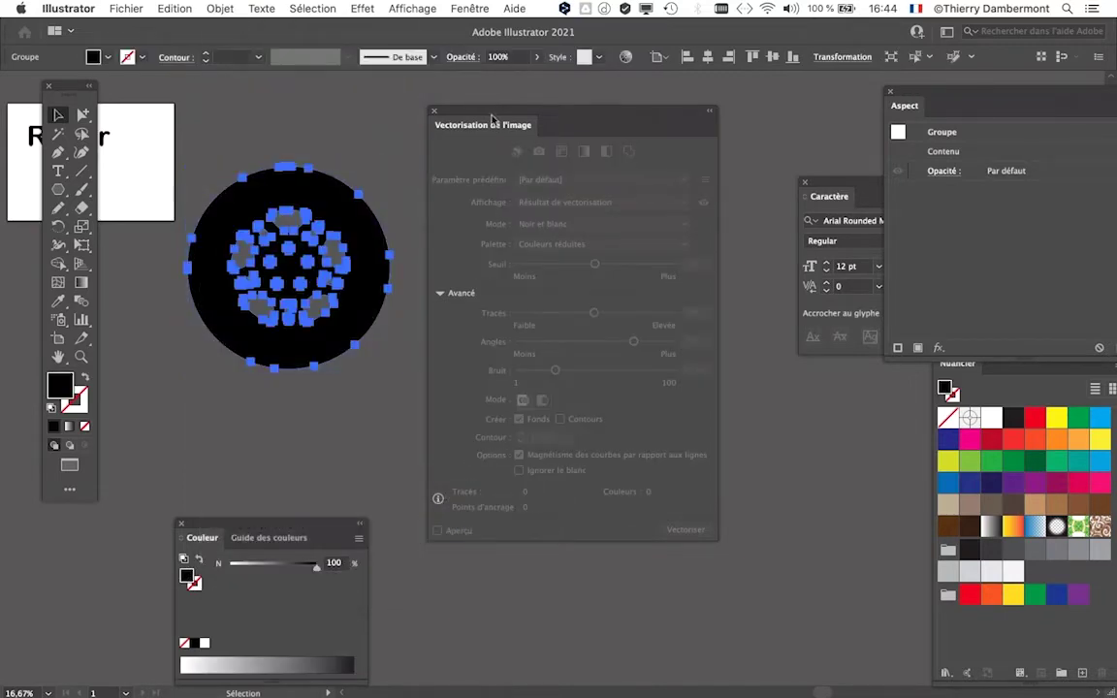
{"action": "left_click_drag", "start_coordinate": [493, 118], "coordinate": [747, 129]}
Step: Scale the vector wheel down proportionally to about a quarter of its size with the Free Transform tool
{"action": "scroll", "coordinate": [243, 286], "scroll_direction": "up", "scroll_amount": 2}
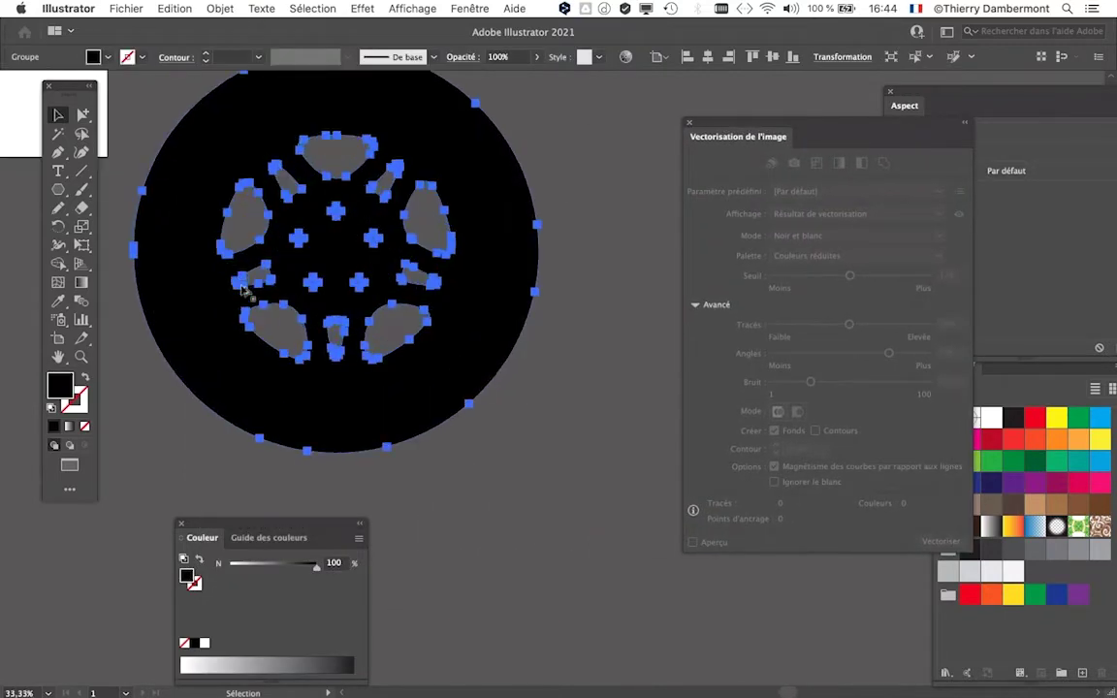
{"action": "scroll", "coordinate": [310, 284], "scroll_direction": "down", "scroll_amount": 1}
{"action": "scroll", "coordinate": [143, 309], "scroll_direction": "left", "scroll_amount": 3}
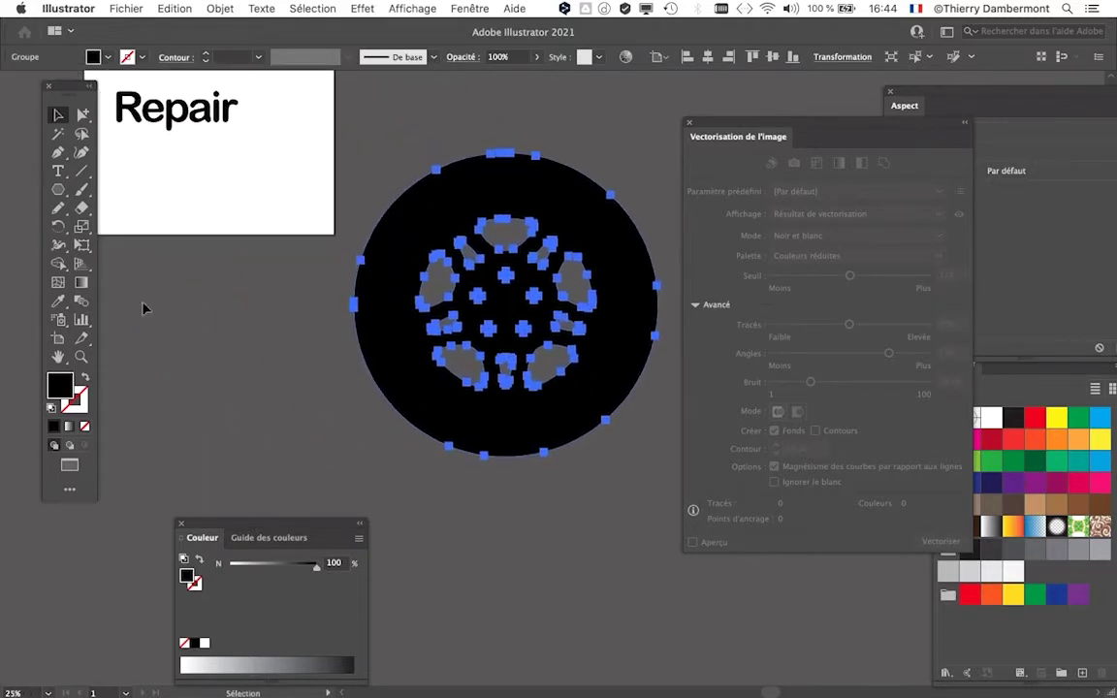
{"action": "left_click", "coordinate": [81, 244]}
{"action": "left_click_drag", "start_coordinate": [656, 452], "coordinate": [429, 227]}
{"action": "scroll", "coordinate": [316, 175], "scroll_direction": "up", "scroll_amount": 2}
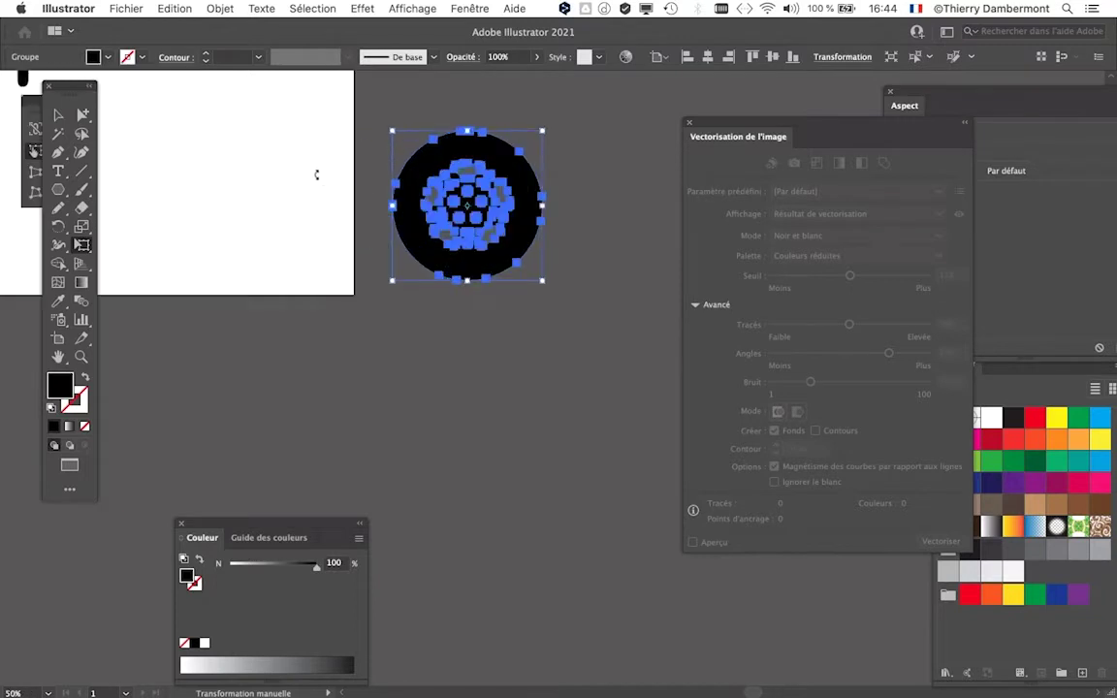
Step: Move the scaled wheel onto the artboard, just below the end of the "Repair" wordmark
{"action": "left_click_drag", "start_coordinate": [373, 328], "coordinate": [506, 414]}
{"action": "left_click_drag", "start_coordinate": [690, 124], "coordinate": [834, 123]}
{"action": "left_click_drag", "start_coordinate": [609, 235], "coordinate": [388, 175]}
{"action": "left_click_drag", "start_coordinate": [439, 344], "coordinate": [676, 372]}
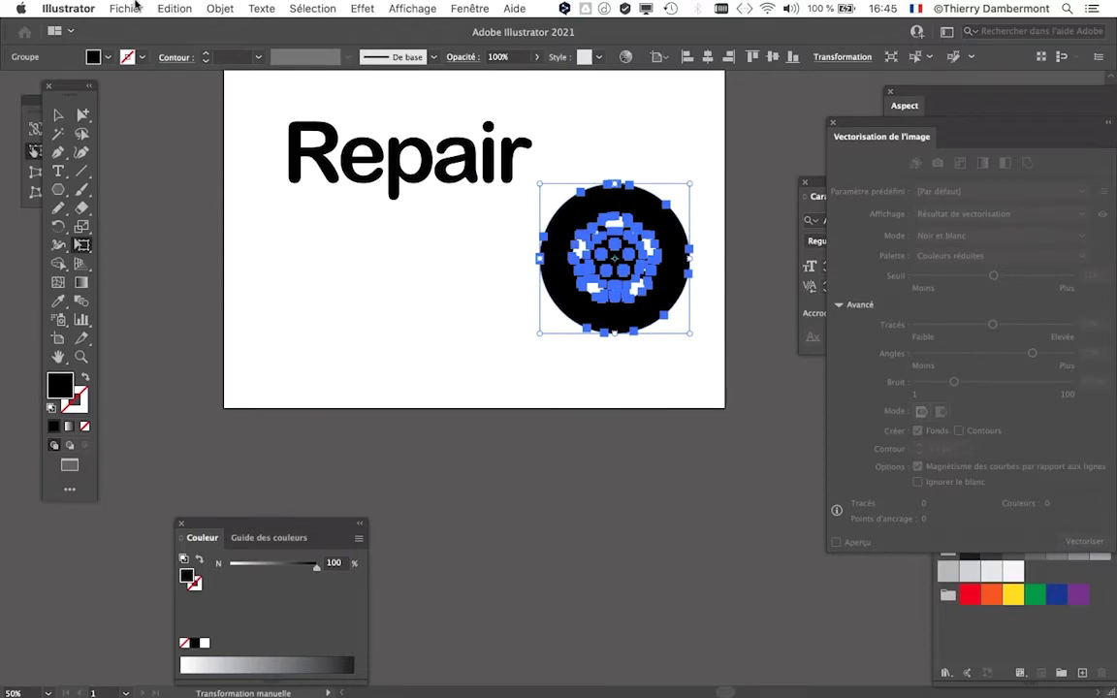
Step: Check the Mettre à l'échelle les contours et les effets option in the general preferences, and close them without changes
{"action": "left_click", "coordinate": [68, 8]}
{"action": "mouse_move", "coordinate": [75, 52]}
{"action": "left_click", "coordinate": [250, 50]}
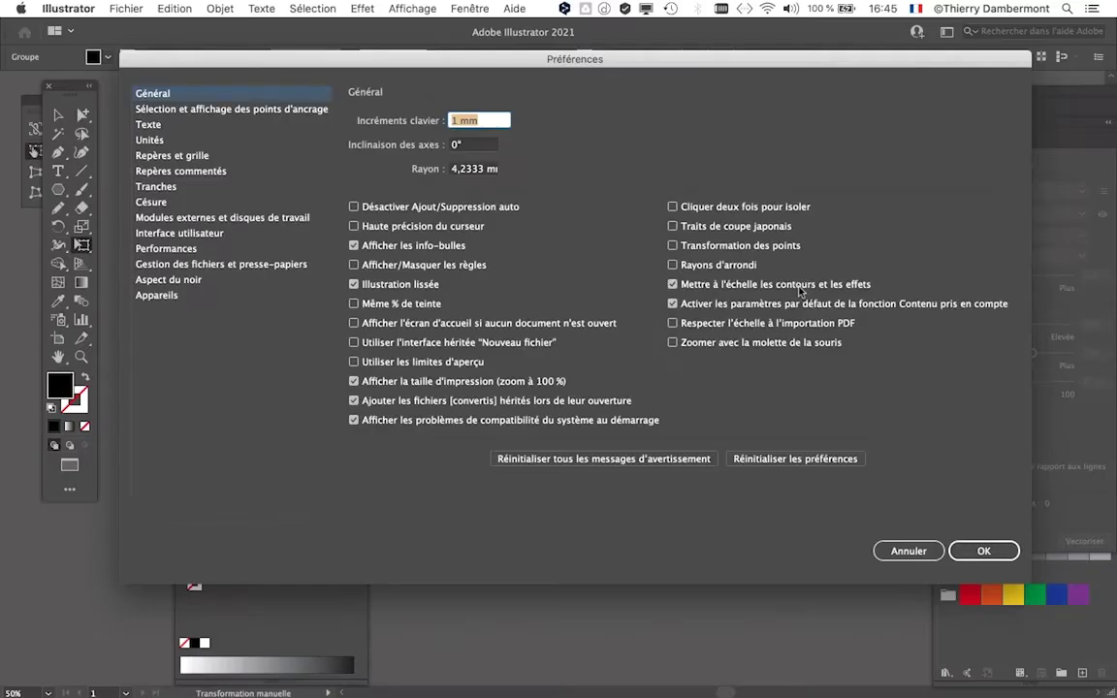
{"action": "left_click", "coordinate": [909, 550]}
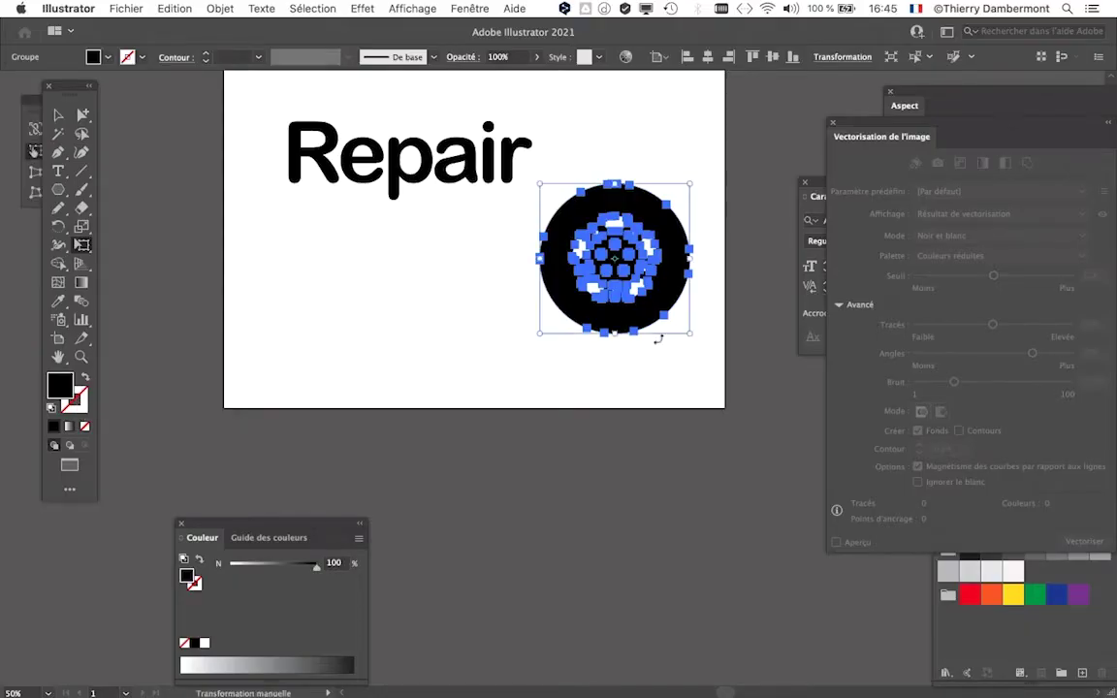
Step: Scale the vector wheel down proportionally to about three quarters of its size
{"action": "left_click_drag", "start_coordinate": [688, 335], "coordinate": [649, 292]}
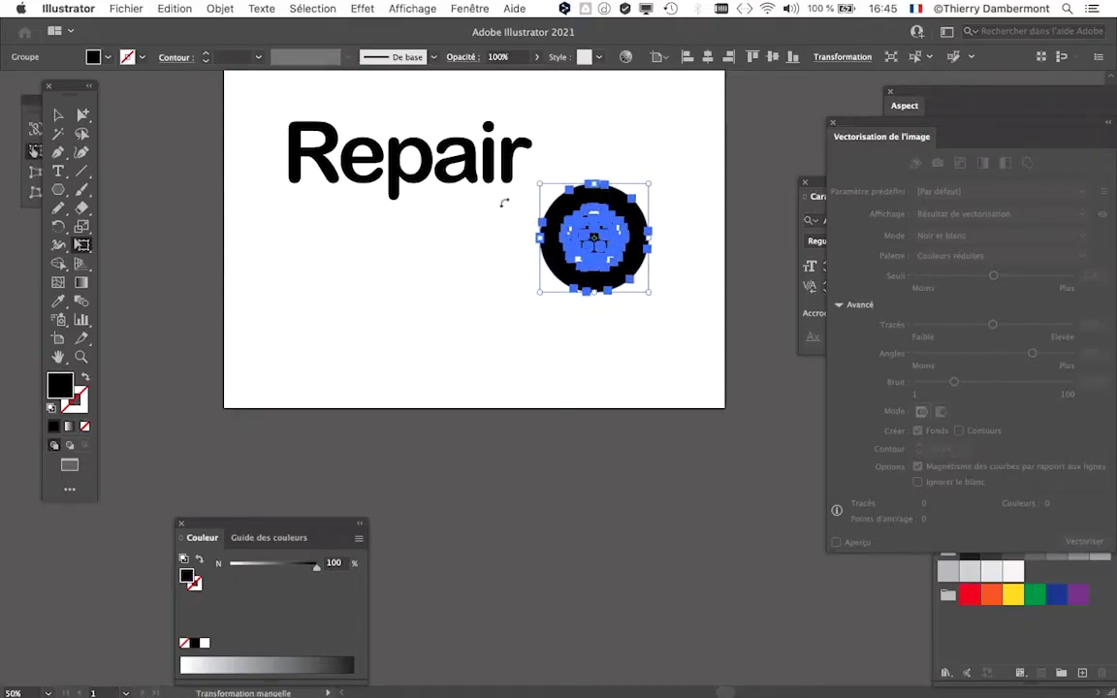
{"action": "scroll", "coordinate": [509, 202], "scroll_direction": "up", "scroll_amount": 1}
Step: Save the document as a new version named "texte - texte et objet à contours blancs superposés - 02.ai", keeping the default Illustrator options
{"action": "left_click", "coordinate": [123, 8]}
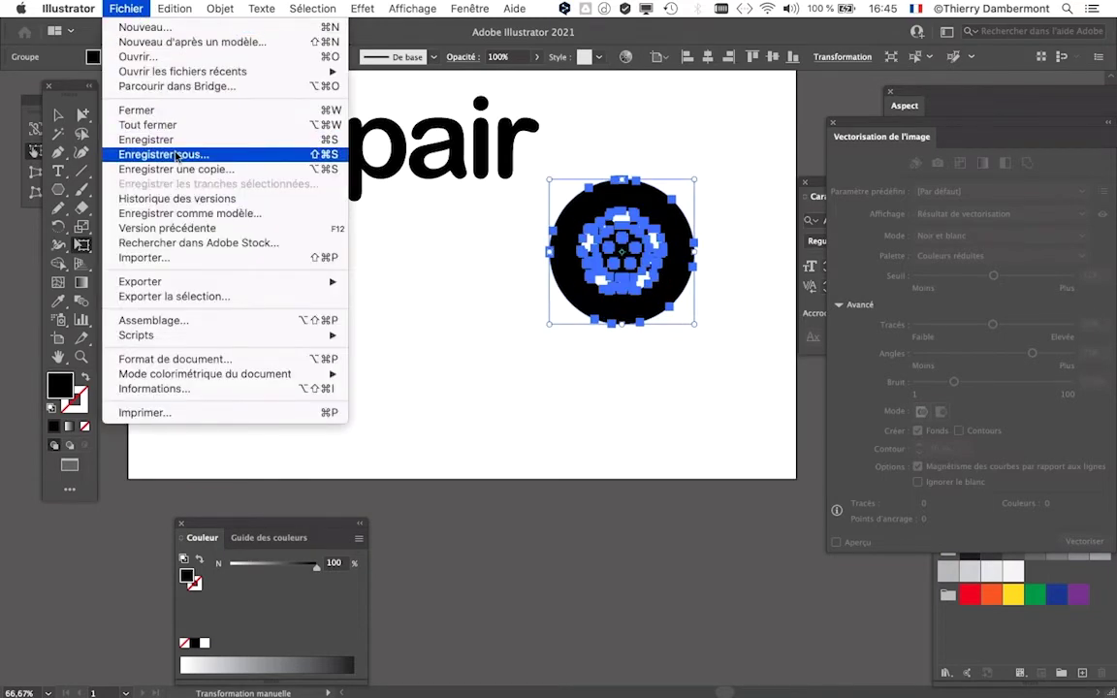
{"action": "left_click", "coordinate": [157, 142]}
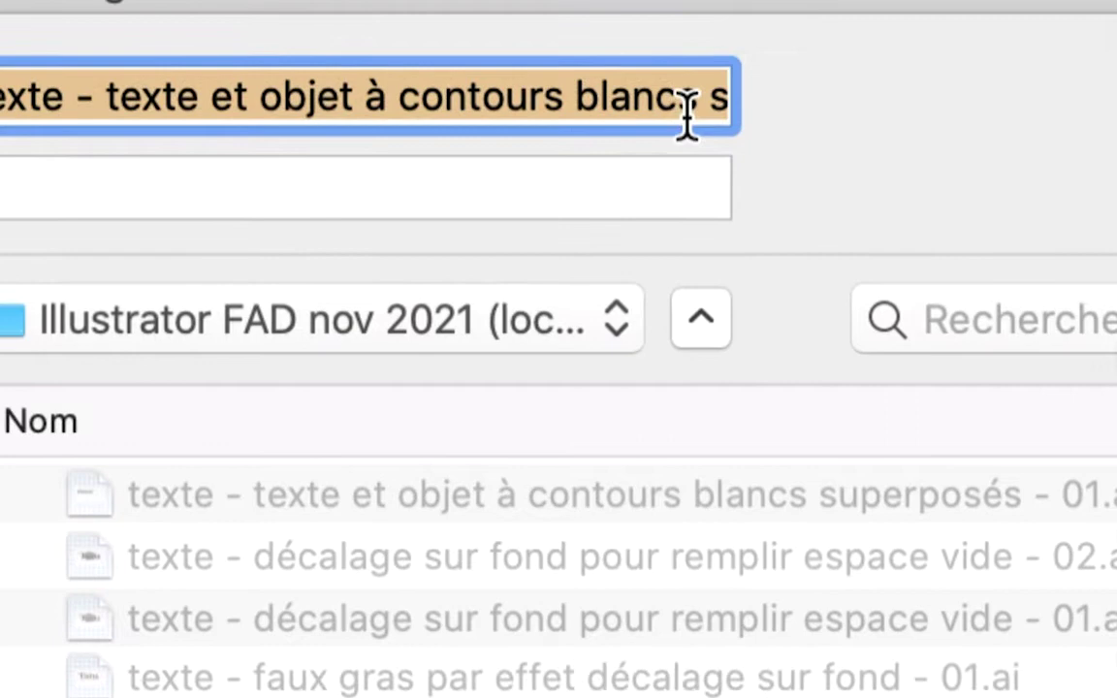
{"action": "left_click", "coordinate": [690, 112]}
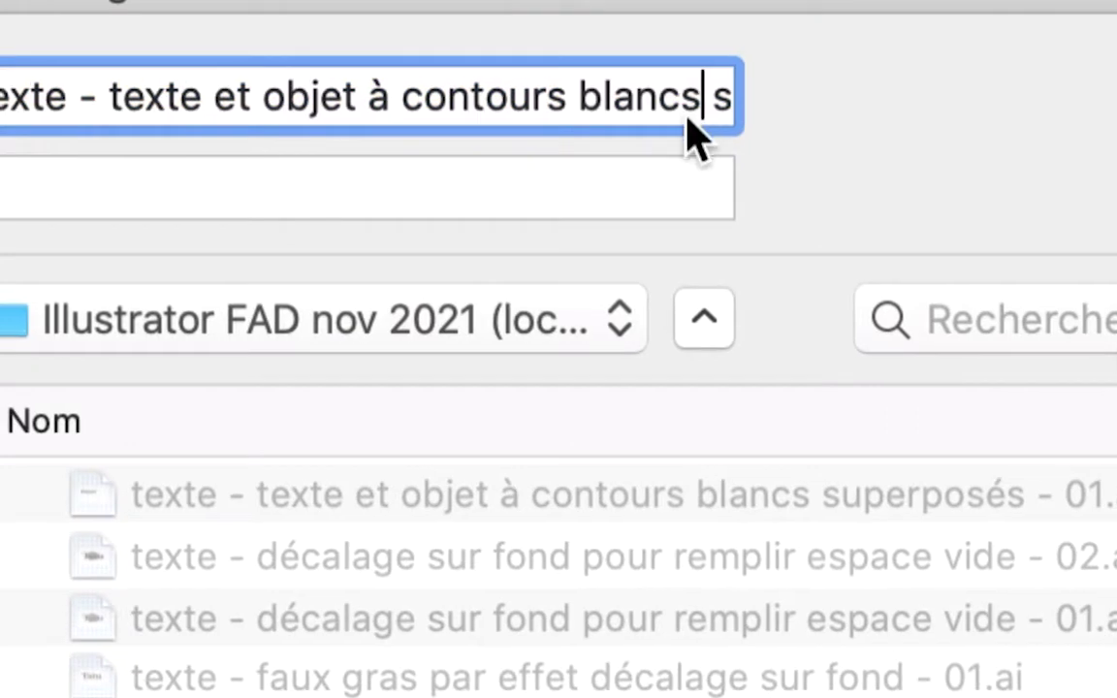
{"action": "key", "text": "Down"}
{"action": "left_click_drag", "start_coordinate": [666, 105], "coordinate": [674, 98]}
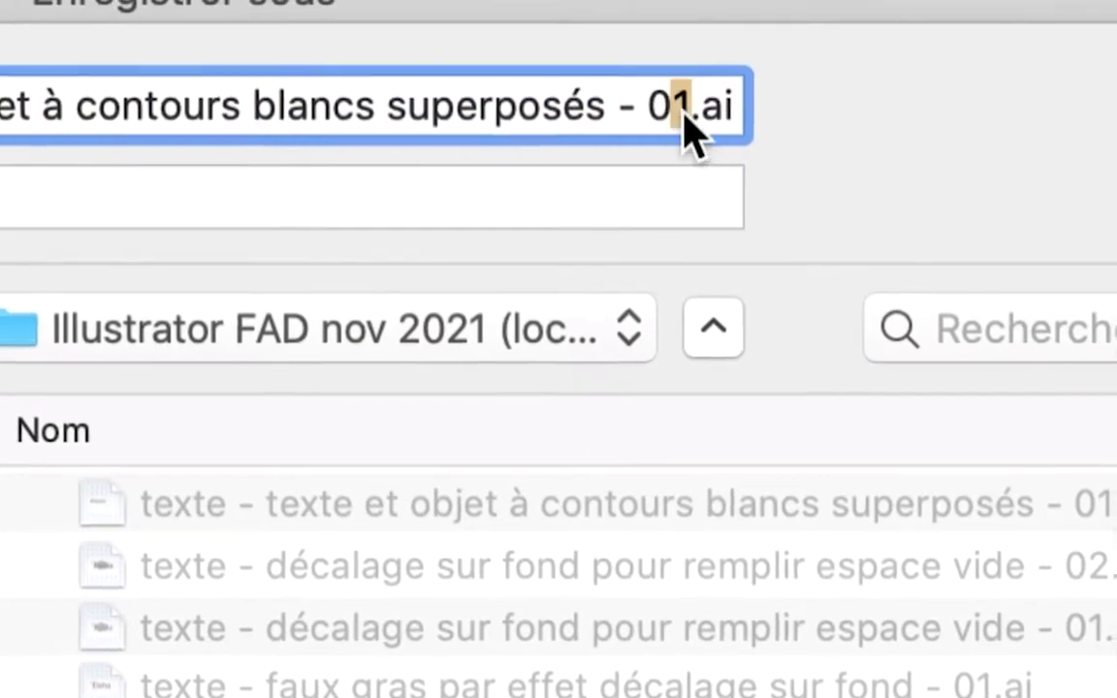
{"action": "type", "text": "2"}
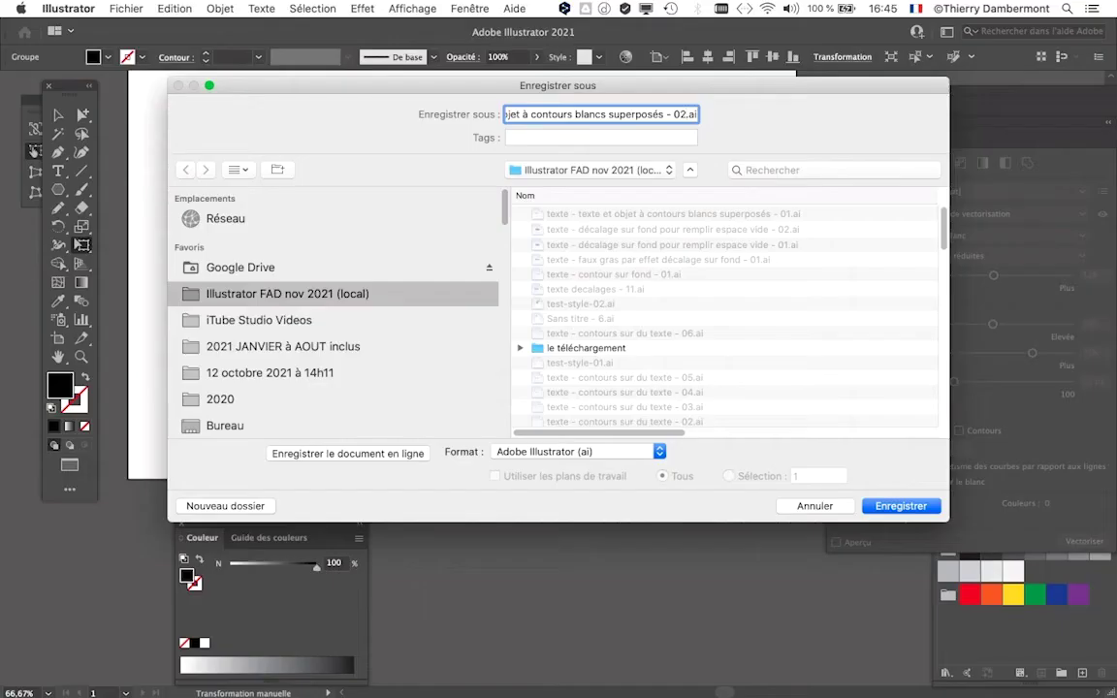
{"action": "key", "text": "Return"}
{"action": "key", "text": "Return"}
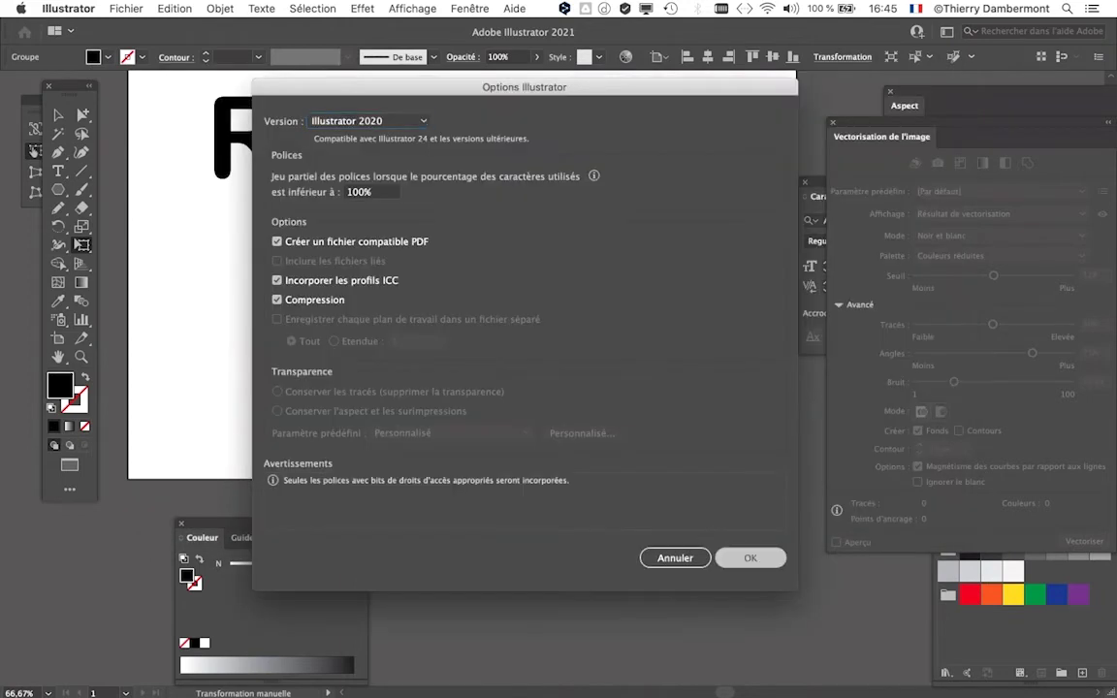
Step: Move the wheel to the right of the "Repair" wordmark, clear of the letters
{"action": "left_click_drag", "start_coordinate": [621, 252], "coordinate": [602, 212]}
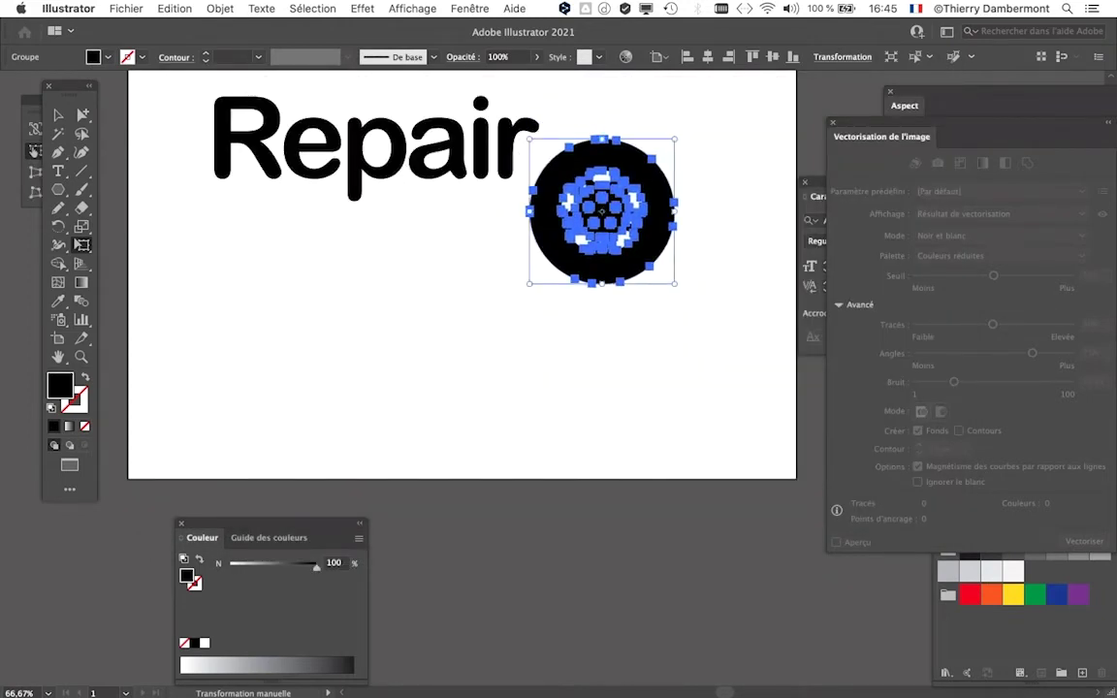
{"action": "key", "text": "v"}
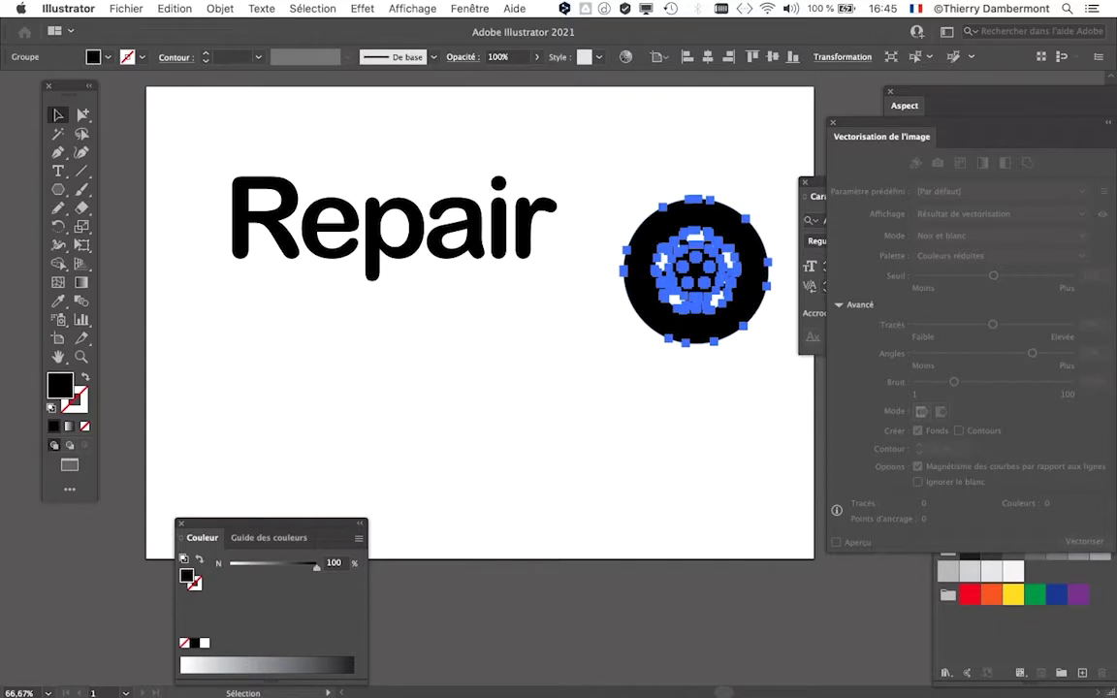
Step: Duplicate the "Repair" text just below the original and replace the copy's wording with "Tyre"
{"action": "left_click", "coordinate": [392, 233]}
{"action": "left_click_drag", "start_coordinate": [392, 232], "coordinate": [414, 349]}
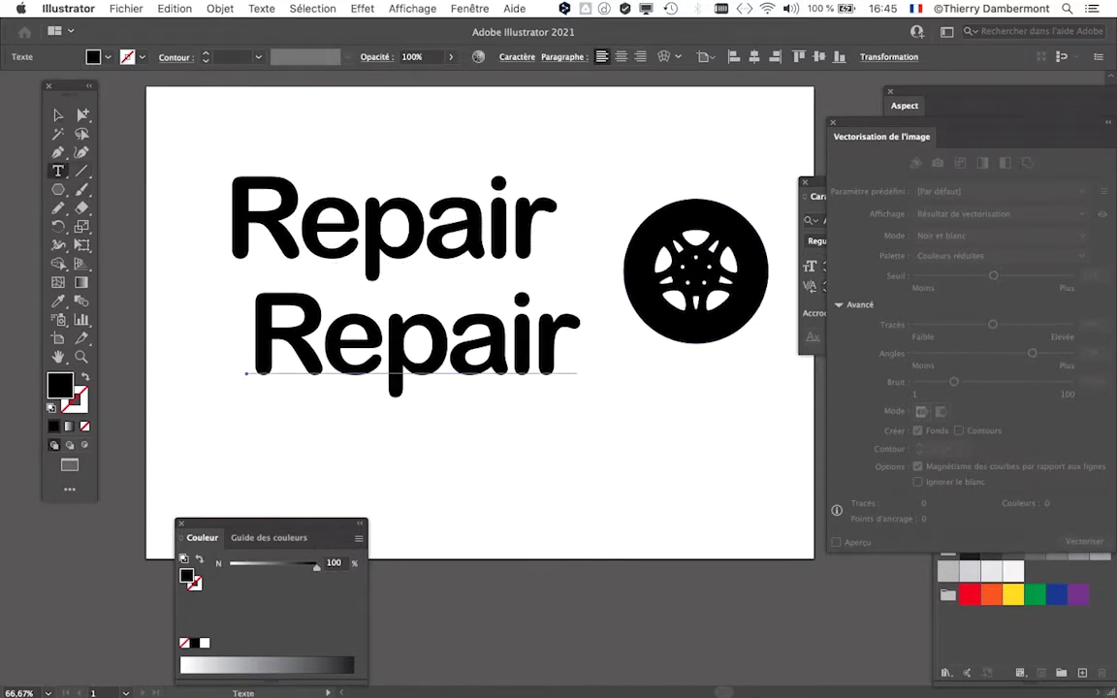
{"action": "double_click", "coordinate": [417, 335]}
{"action": "type", "text": "Tyre"}
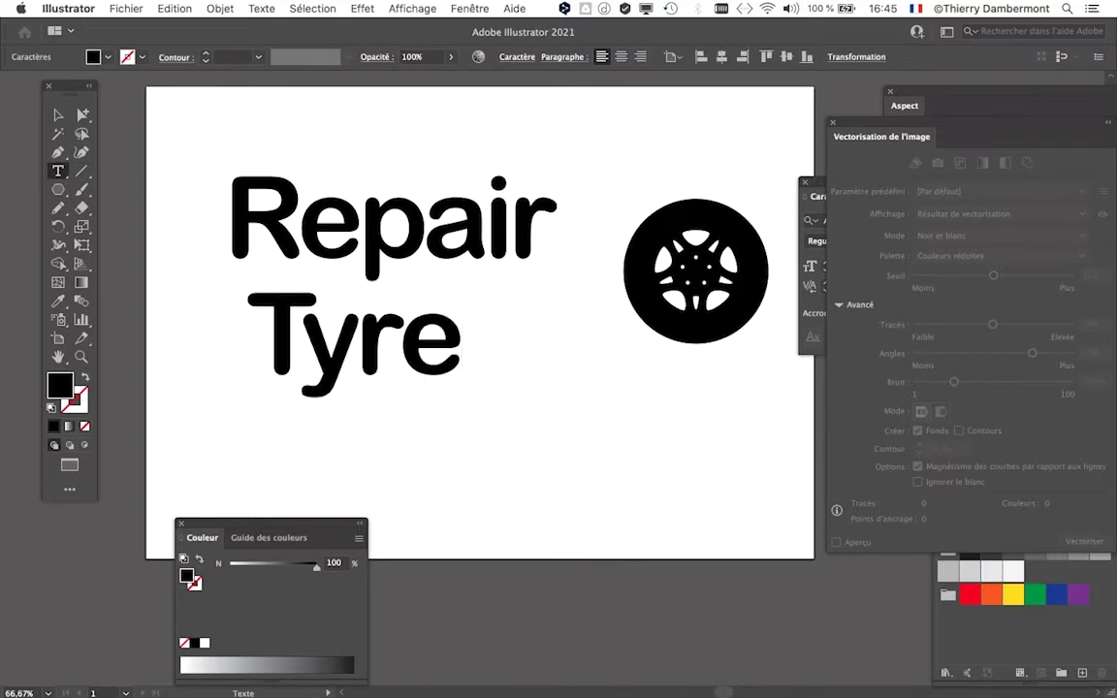
{"action": "key", "text": "Escape"}
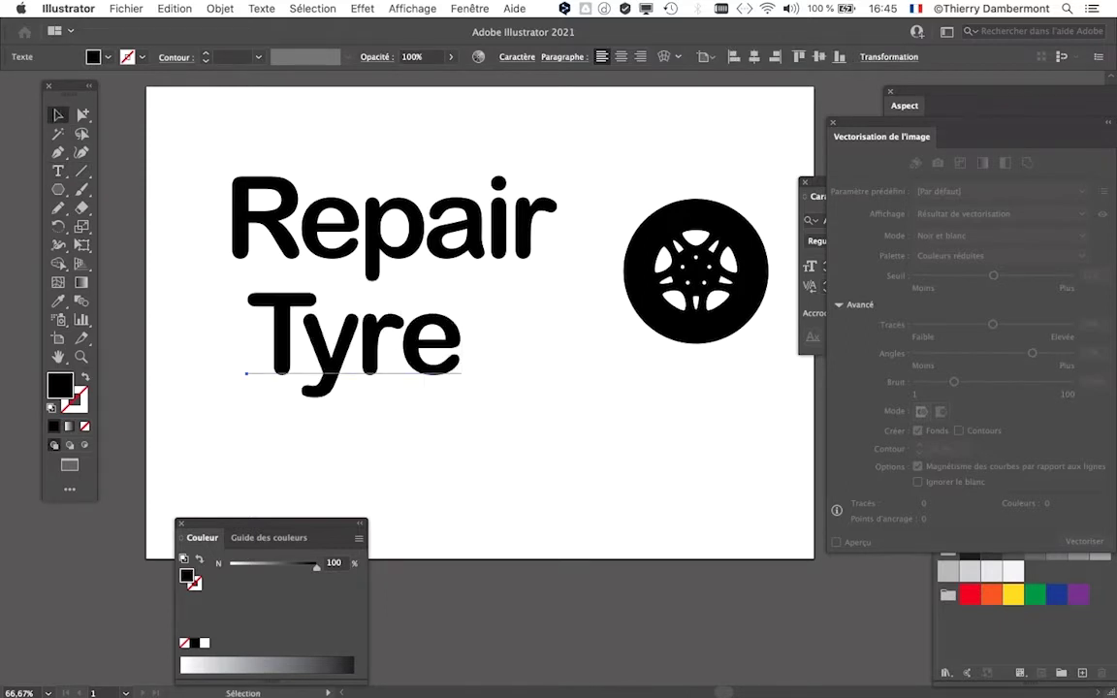
Step: Display the layers panel (Calques), move it near the top of the artboard and shrink it
{"action": "key", "text": "super+minus"}
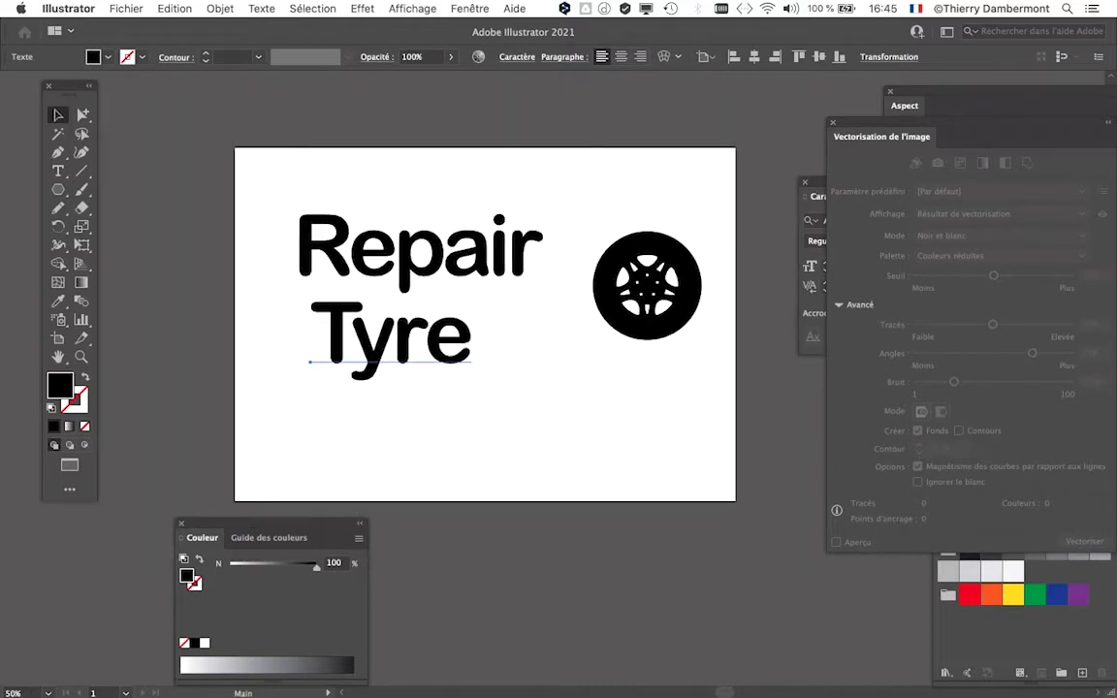
{"action": "left_click", "coordinate": [469, 8]}
{"action": "left_click", "coordinate": [527, 308]}
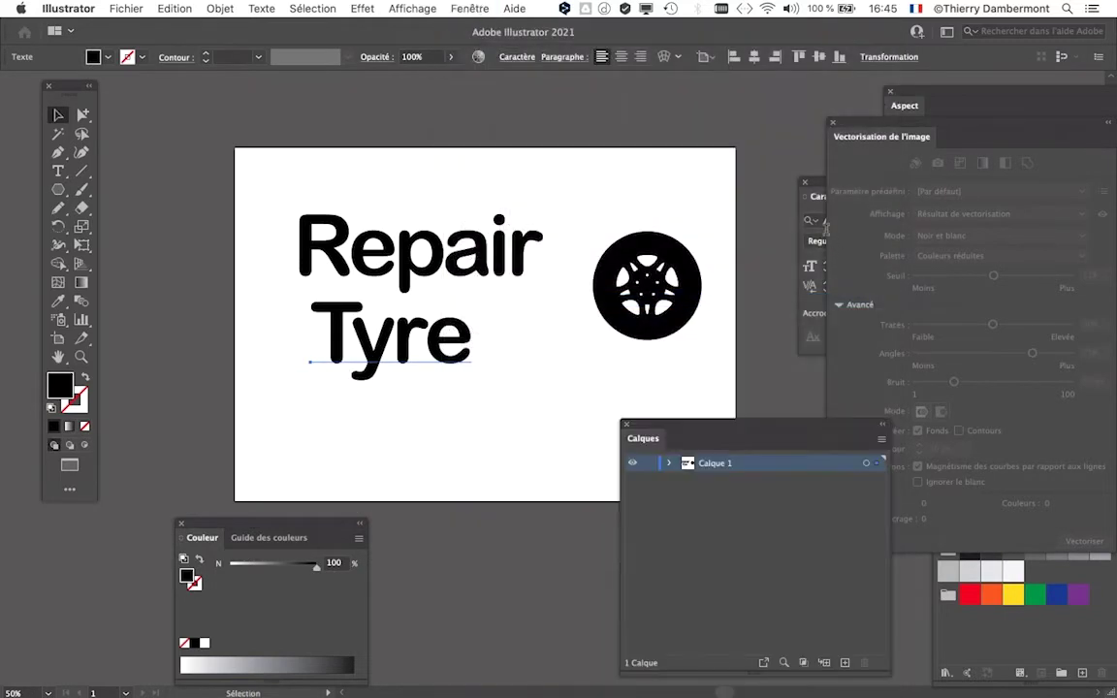
{"action": "left_click_drag", "start_coordinate": [718, 432], "coordinate": [632, 111]}
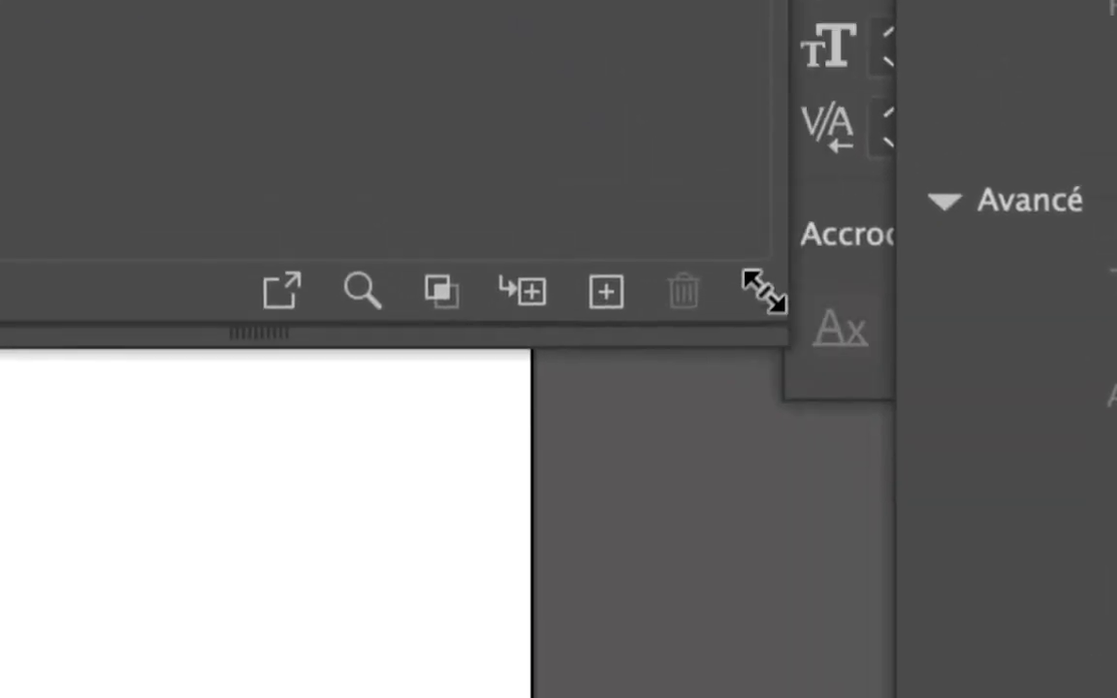
{"action": "left_click_drag", "start_coordinate": [764, 291], "coordinate": [627, 0]}
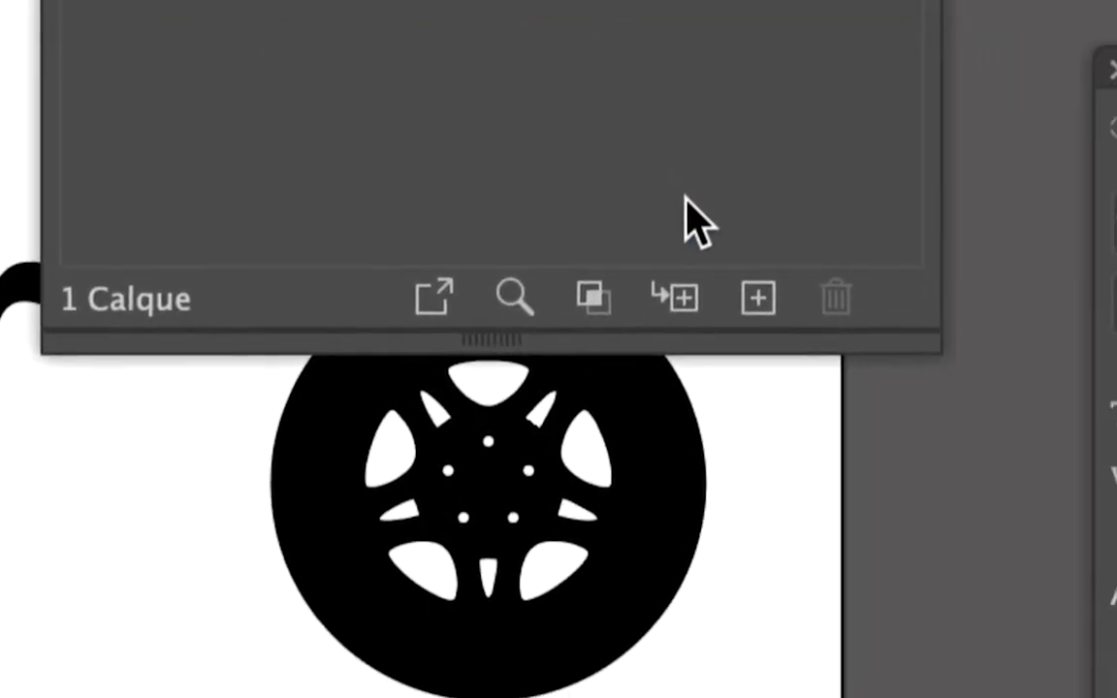
Step: Create a layer named "fond", place it below Calque 1 and make it the active layer
{"action": "left_click", "coordinate": [758, 298]}
{"action": "double_click", "coordinate": [640, 145]}
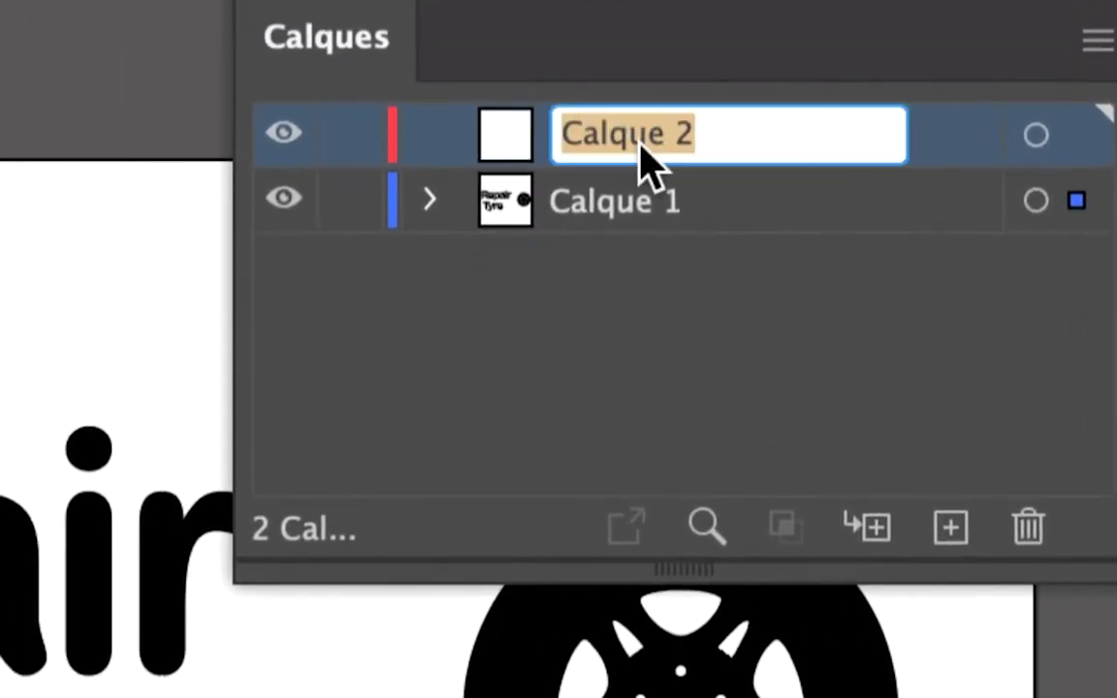
{"action": "type", "text": "fond"}
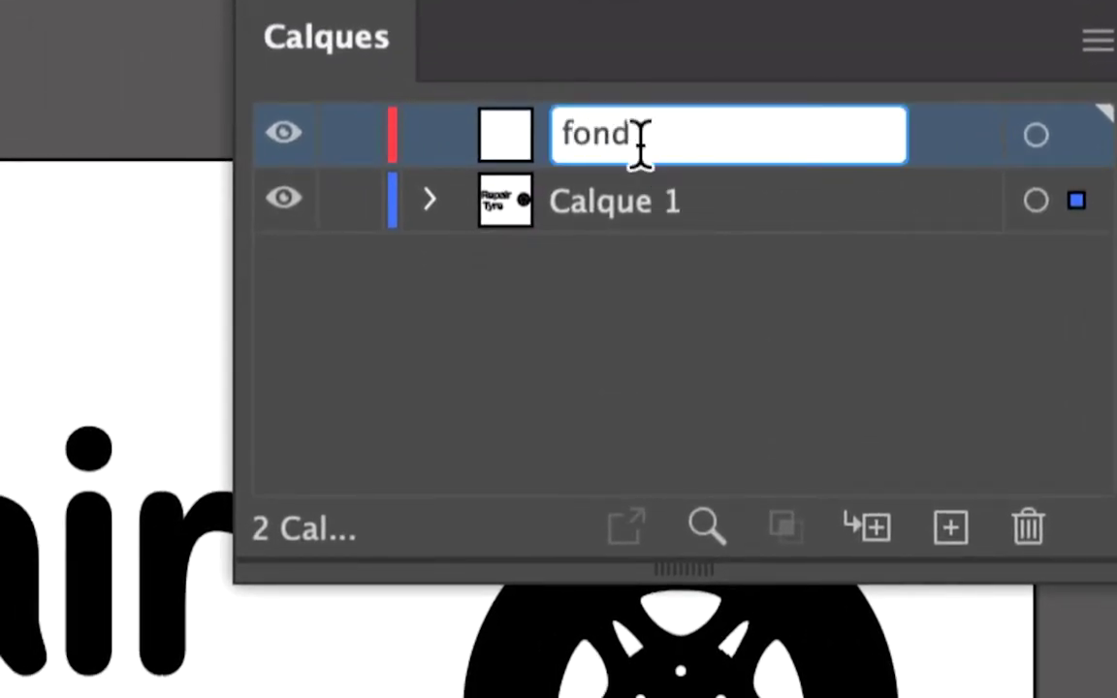
{"action": "left_click_drag", "start_coordinate": [520, 144], "coordinate": [510, 245]}
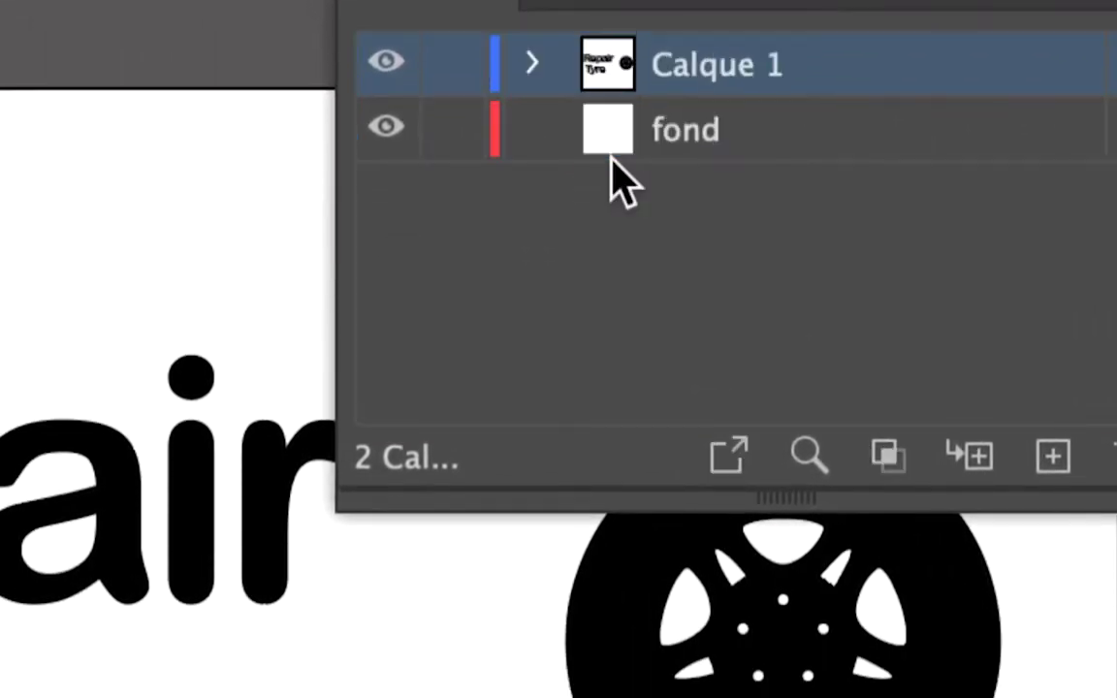
{"action": "left_click", "coordinate": [661, 135]}
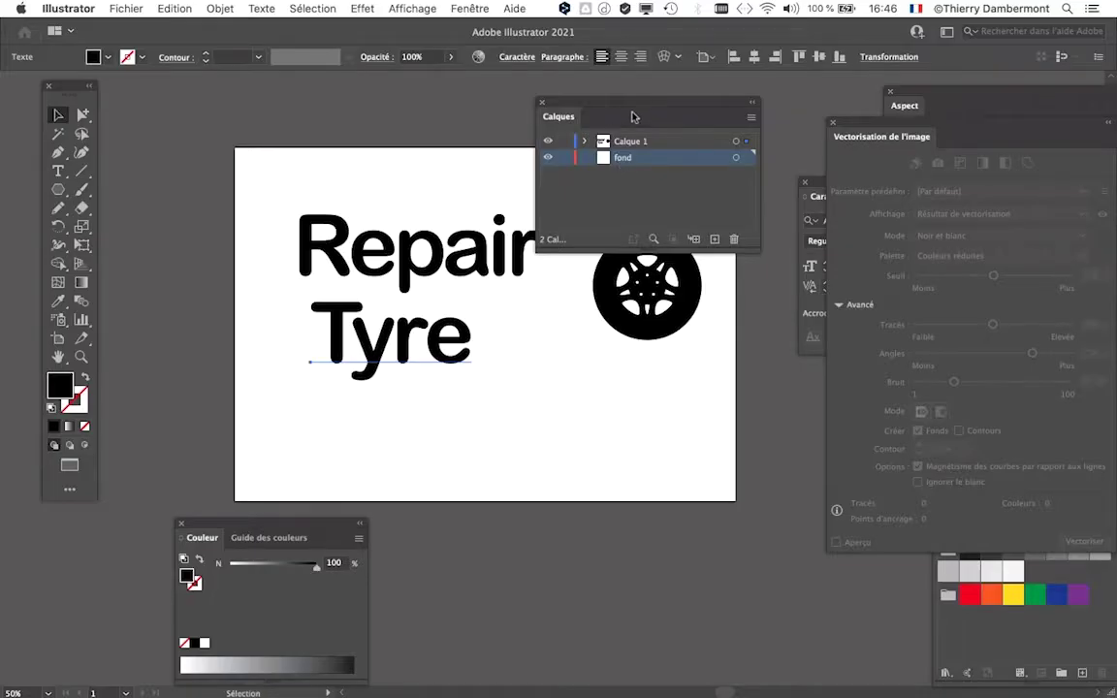
Step: Draw a rectangle on the fond layer that extends beyond the artboard on all sides
{"action": "left_click_drag", "start_coordinate": [600, 105], "coordinate": [790, 103]}
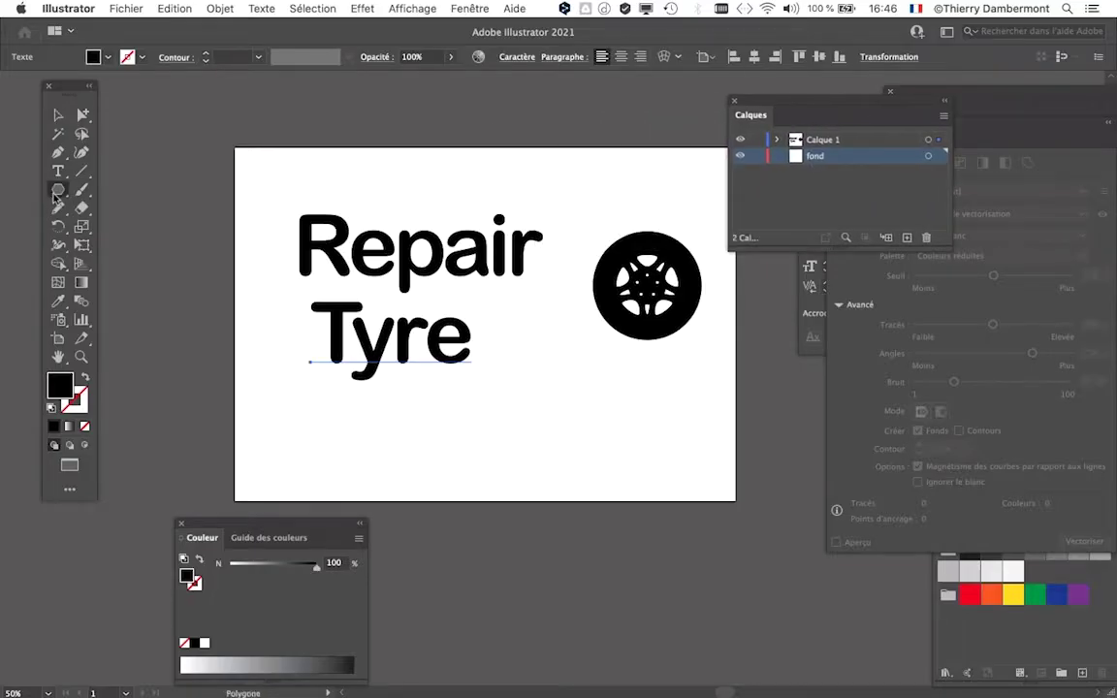
{"action": "left_click_drag", "start_coordinate": [55, 194], "coordinate": [117, 171]}
{"action": "left_click_drag", "start_coordinate": [134, 105], "coordinate": [887, 615]}
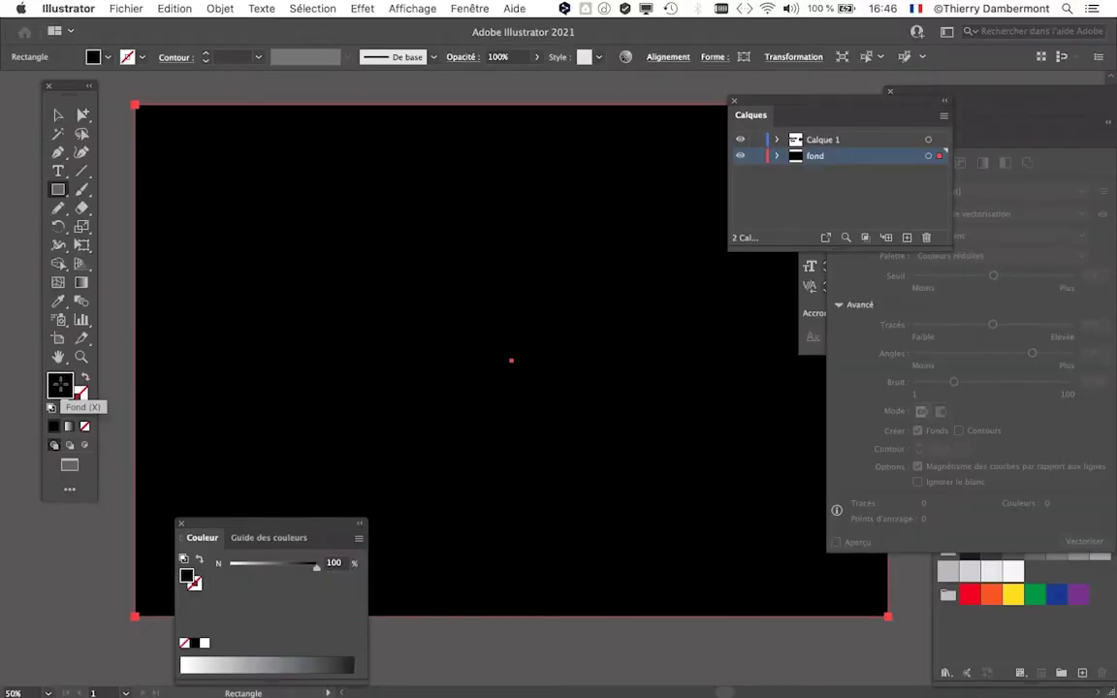
Step: Fill the background rectangle with the light grey swatch A7A9AC and lock the fond layer
{"action": "left_click", "coordinate": [994, 606]}
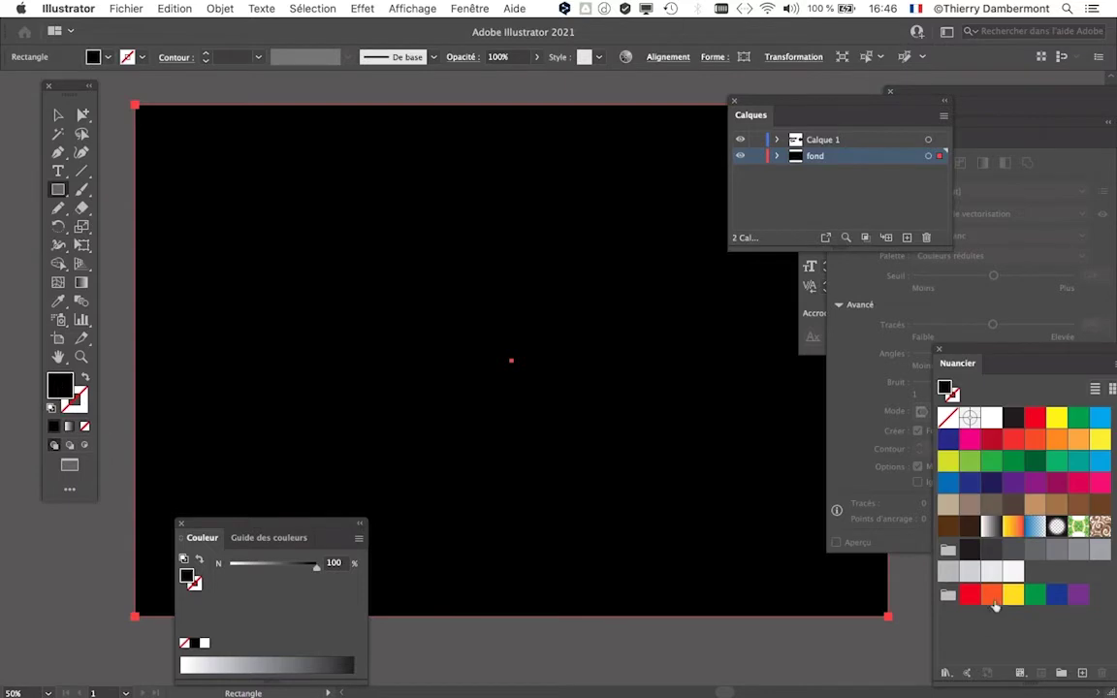
{"action": "left_click", "coordinate": [1099, 553]}
{"action": "scroll", "coordinate": [607, 334], "scroll_direction": "up", "scroll_amount": 1}
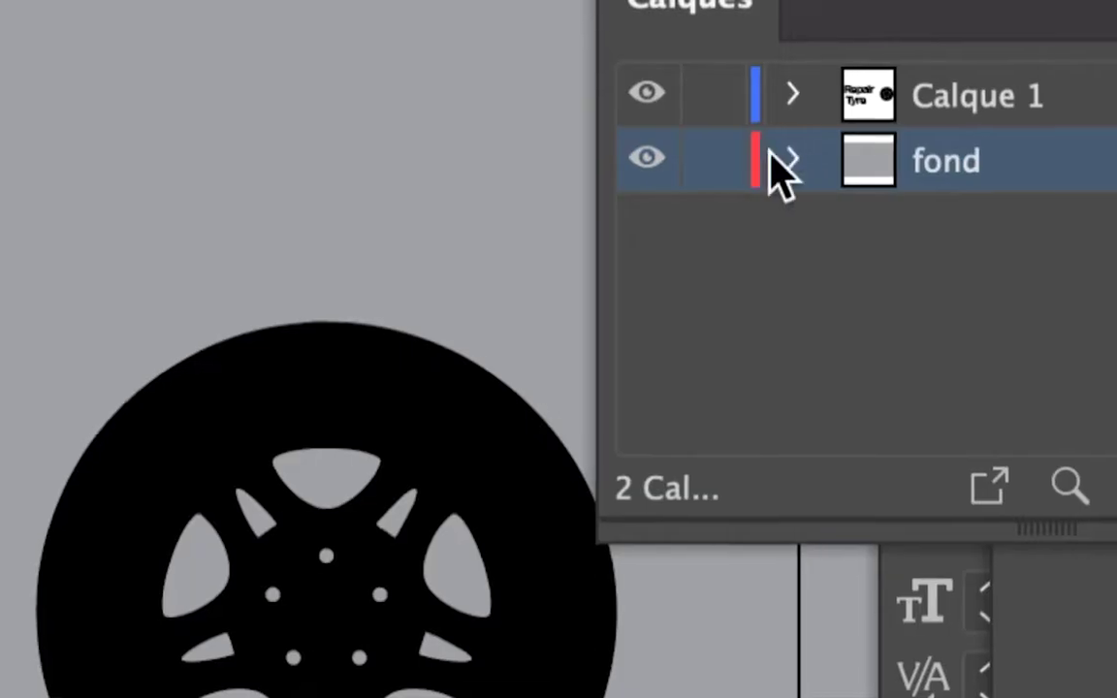
{"action": "left_click", "coordinate": [756, 156]}
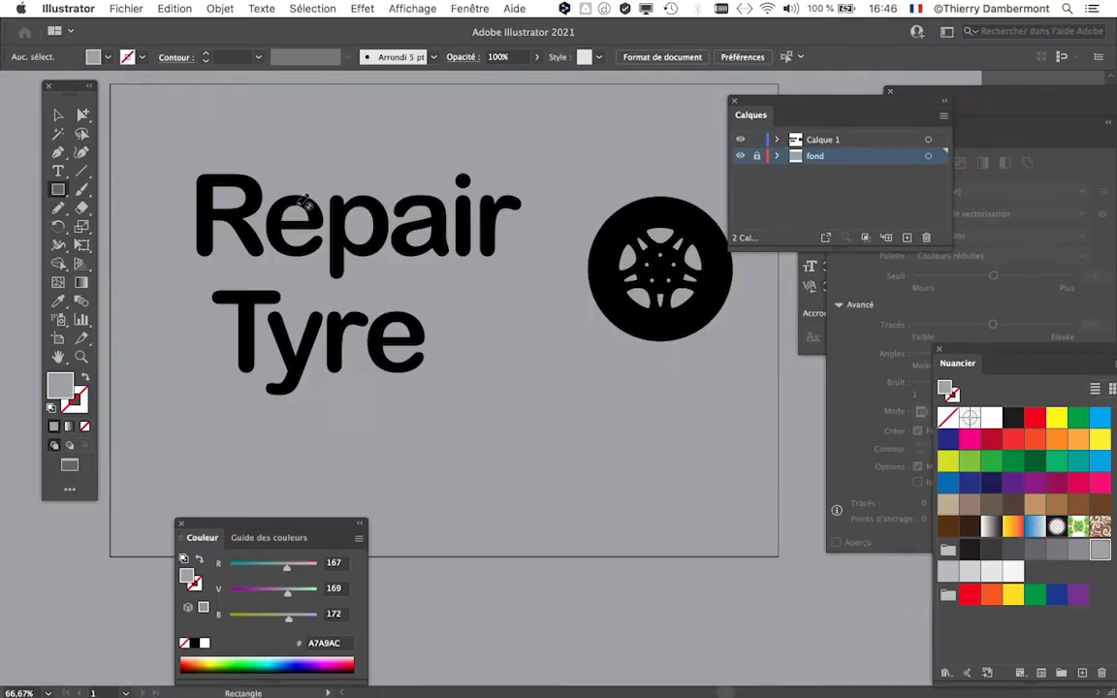
Step: Select both words and the wheel, and give them a white outline
{"action": "scroll", "coordinate": [300, 206], "scroll_direction": "up", "scroll_amount": 1}
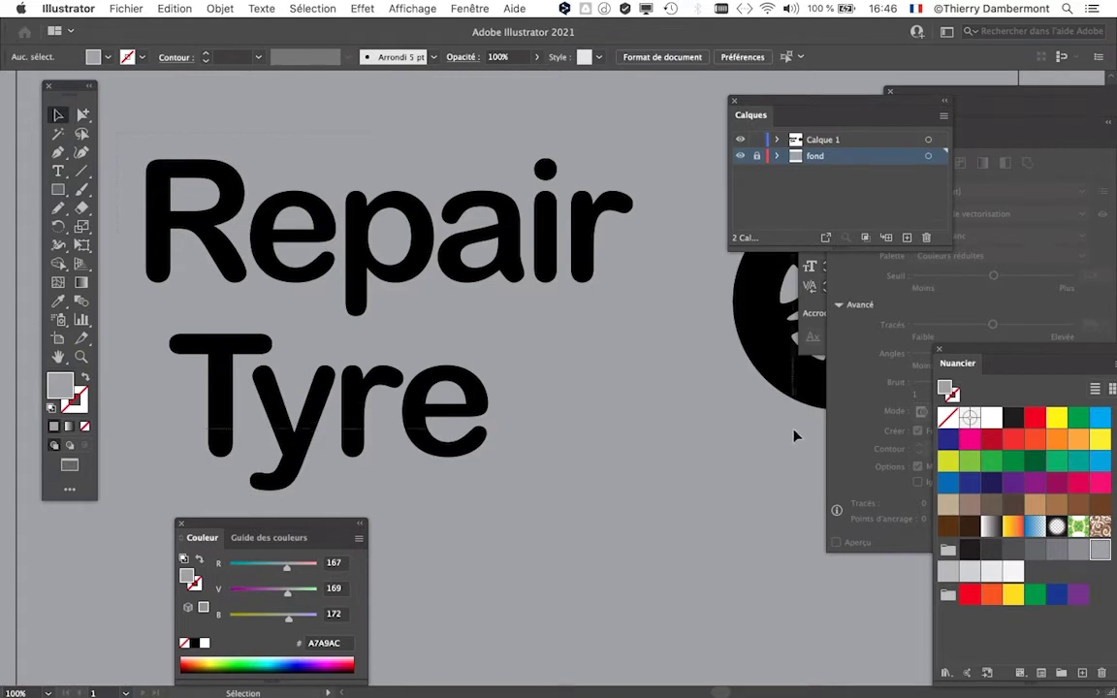
{"action": "key", "text": "super+a"}
{"action": "scroll", "coordinate": [763, 424], "scroll_direction": "down", "scroll_amount": 1}
{"action": "left_click_drag", "start_coordinate": [764, 423], "coordinate": [510, 301]}
{"action": "left_click", "coordinate": [205, 132]}
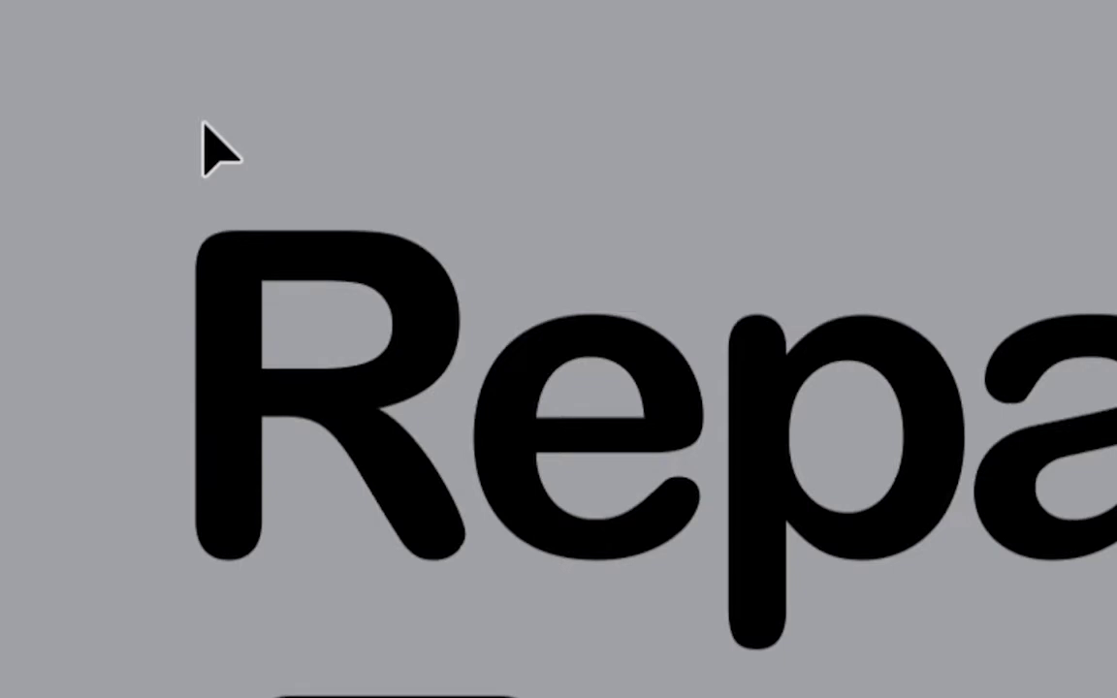
{"action": "left_click_drag", "start_coordinate": [202, 123], "coordinate": [537, 330]}
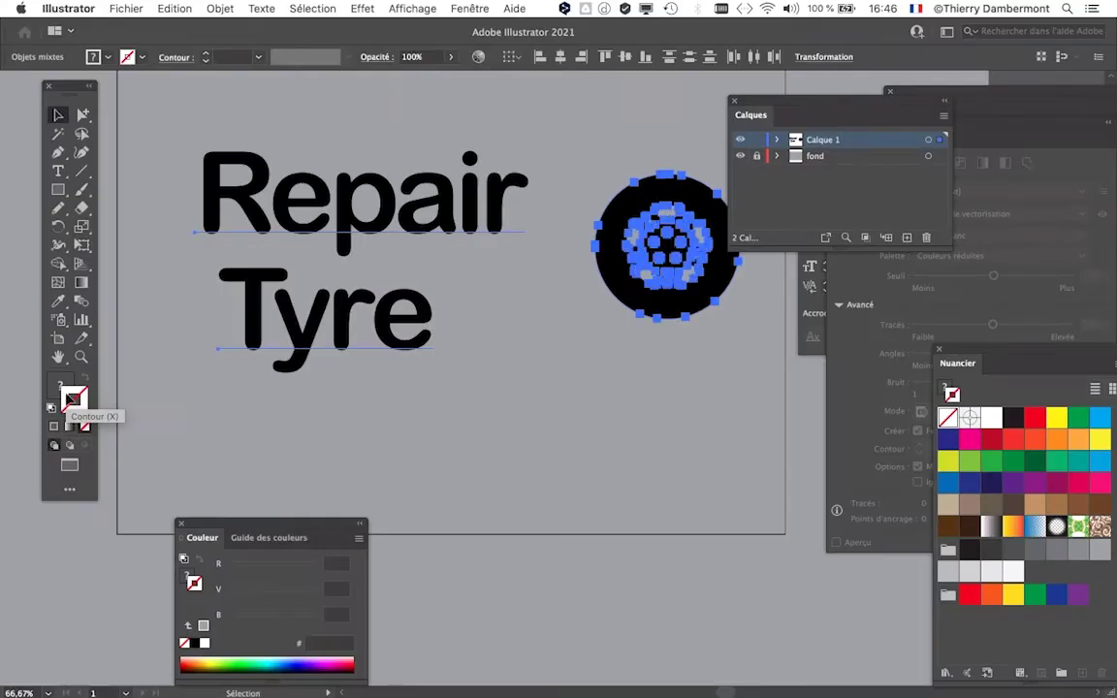
{"action": "left_click", "coordinate": [995, 423]}
{"action": "left_click", "coordinate": [999, 441]}
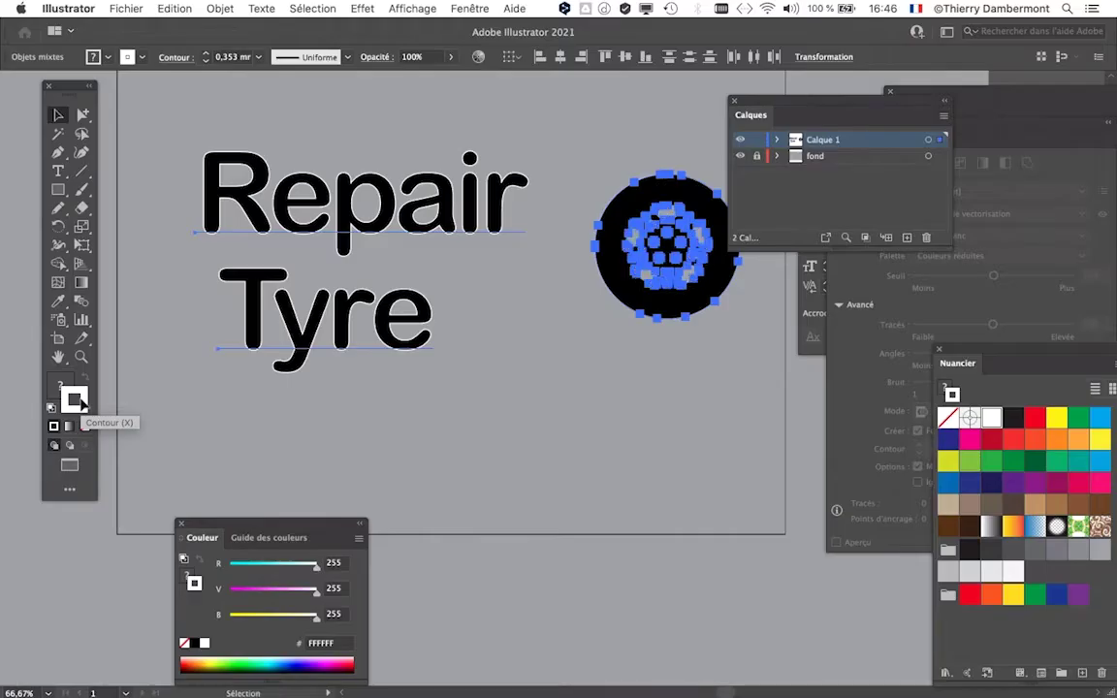
Step: Examine the white outlines around the two words and the wheel at close range with nothing selected
{"action": "scroll", "coordinate": [443, 180], "scroll_direction": "up", "scroll_amount": 1}
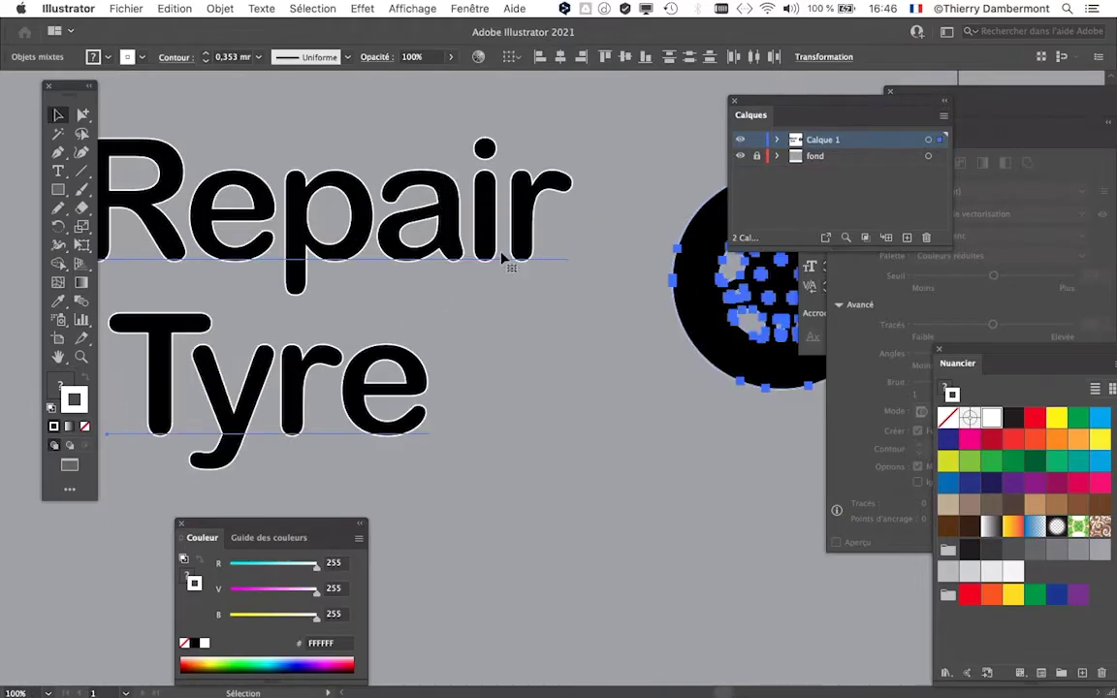
{"action": "scroll", "coordinate": [503, 258], "scroll_direction": "up", "scroll_amount": 1}
{"action": "scroll", "coordinate": [496, 277], "scroll_direction": "down", "scroll_amount": 1}
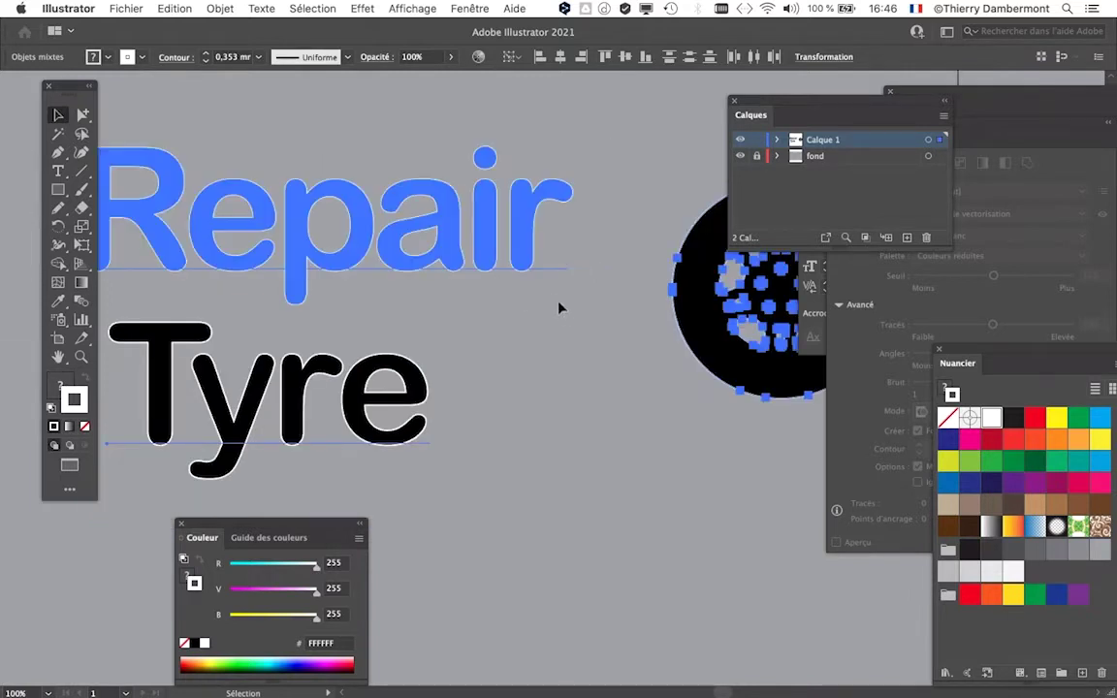
{"action": "left_click", "coordinate": [567, 335]}
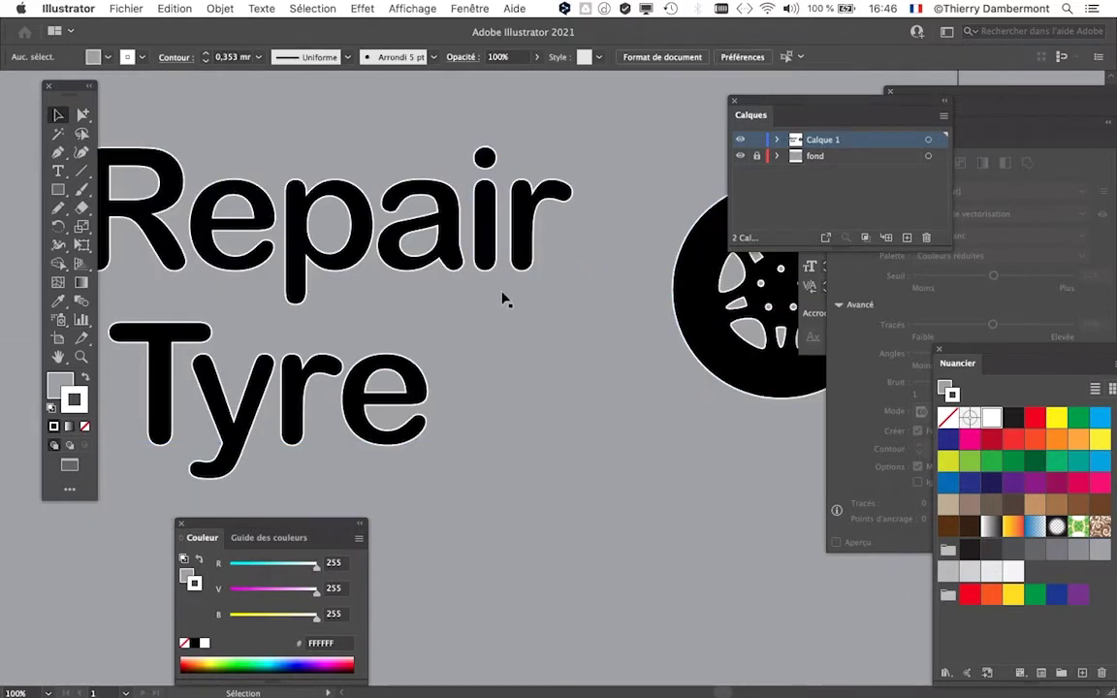
{"action": "left_click_drag", "start_coordinate": [554, 306], "coordinate": [331, 302]}
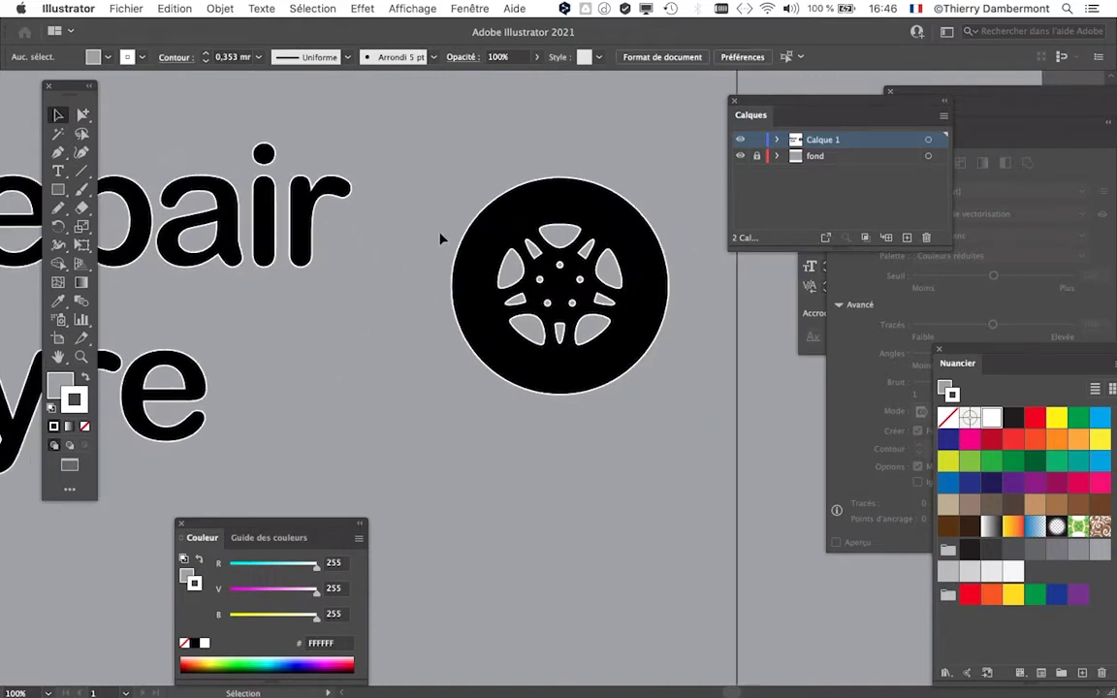
{"action": "key", "text": "super+minus"}
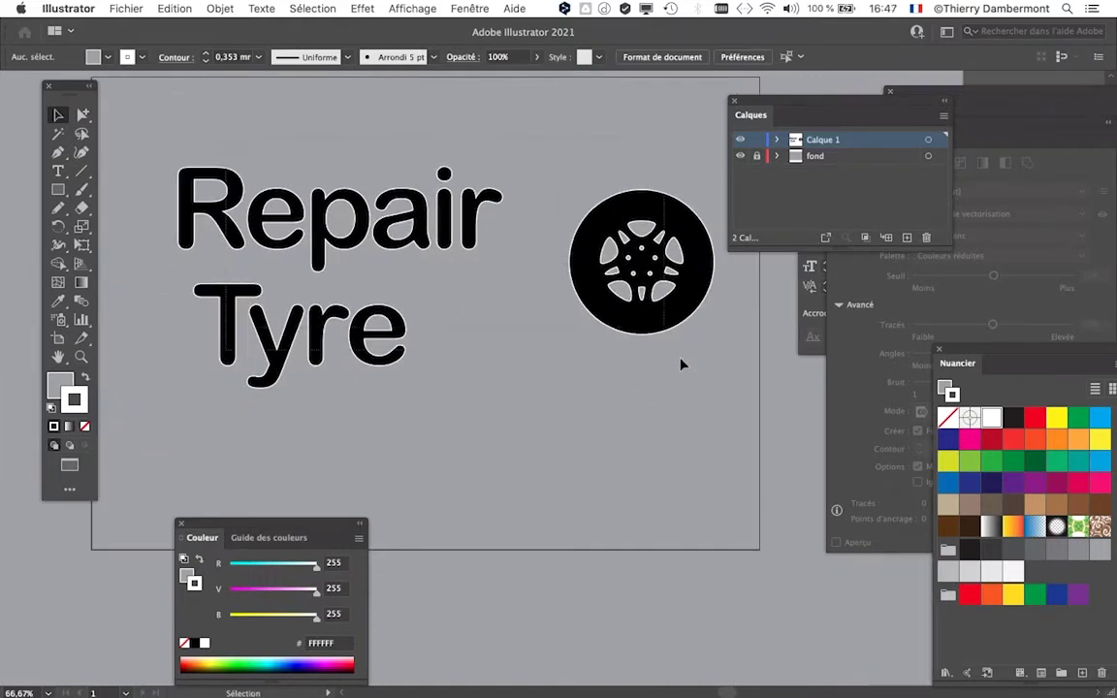
Step: Select both words and the wheel, and remove their stroke and fill
{"action": "key", "text": "super+a"}
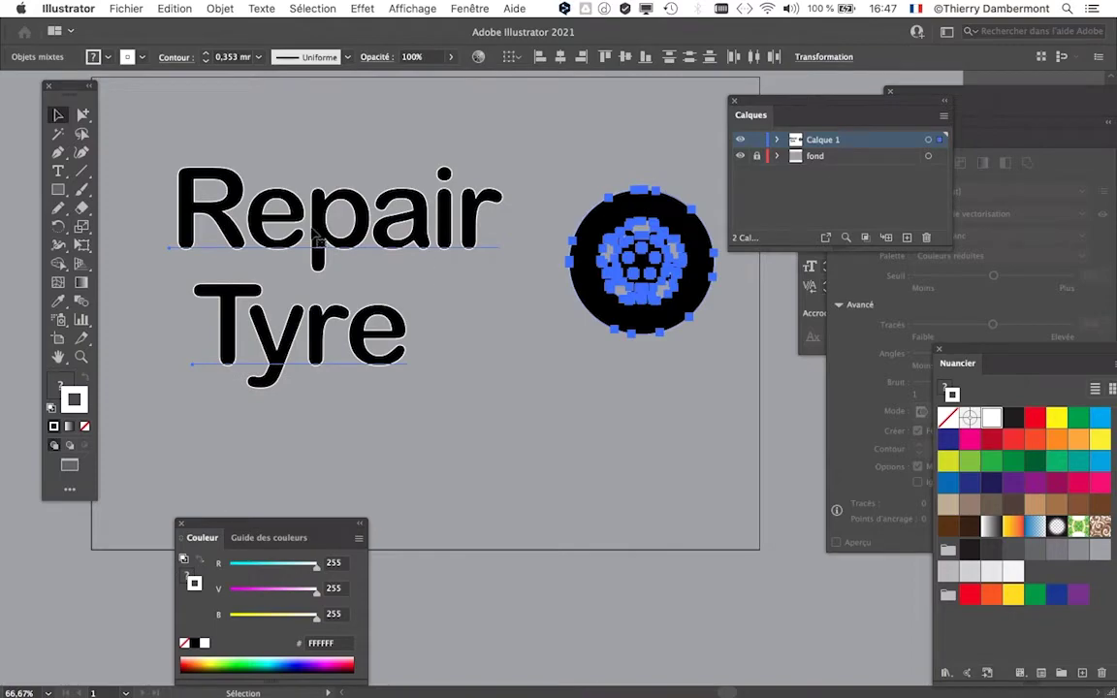
{"action": "key", "text": "super+minus"}
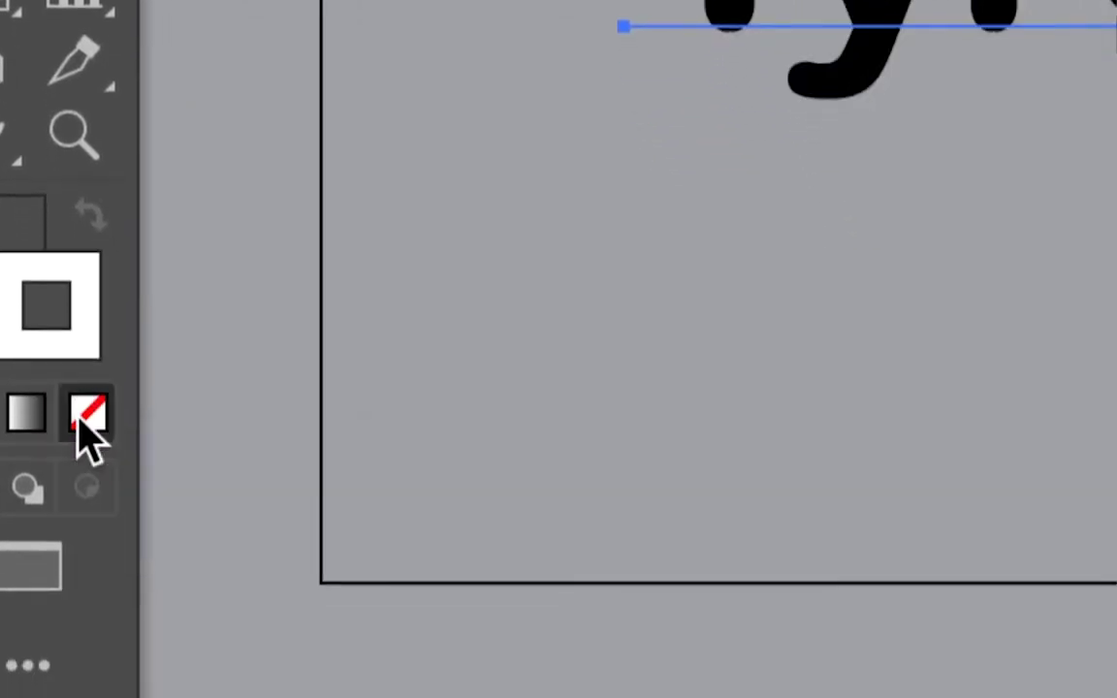
{"action": "left_click", "coordinate": [91, 448]}
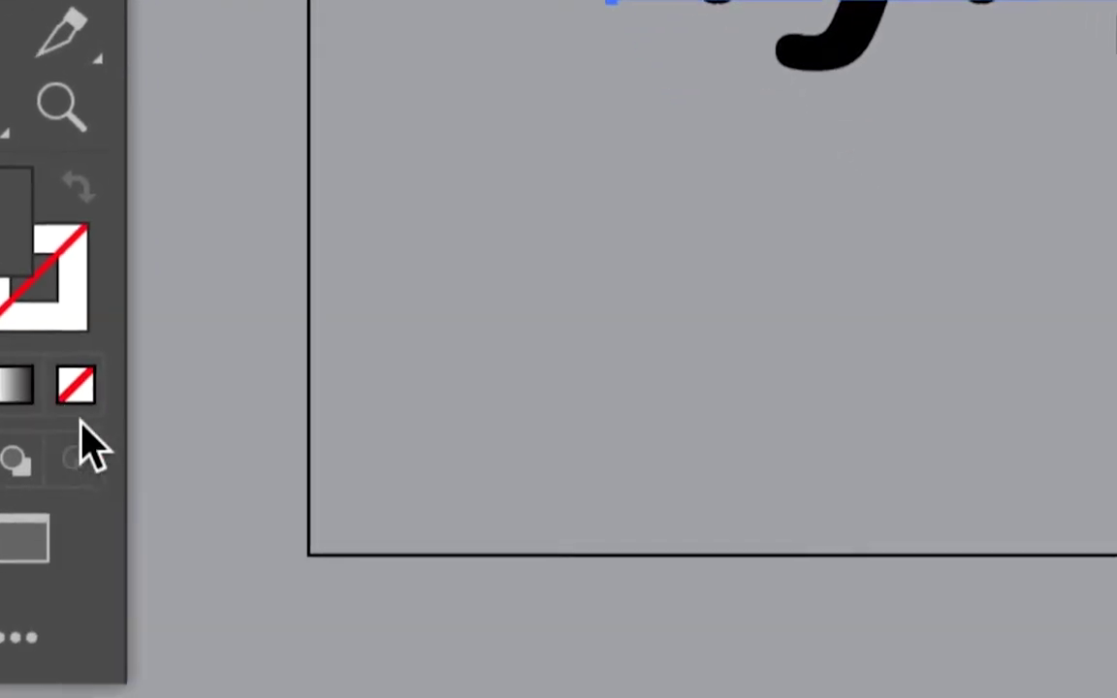
{"action": "left_click", "coordinate": [81, 392]}
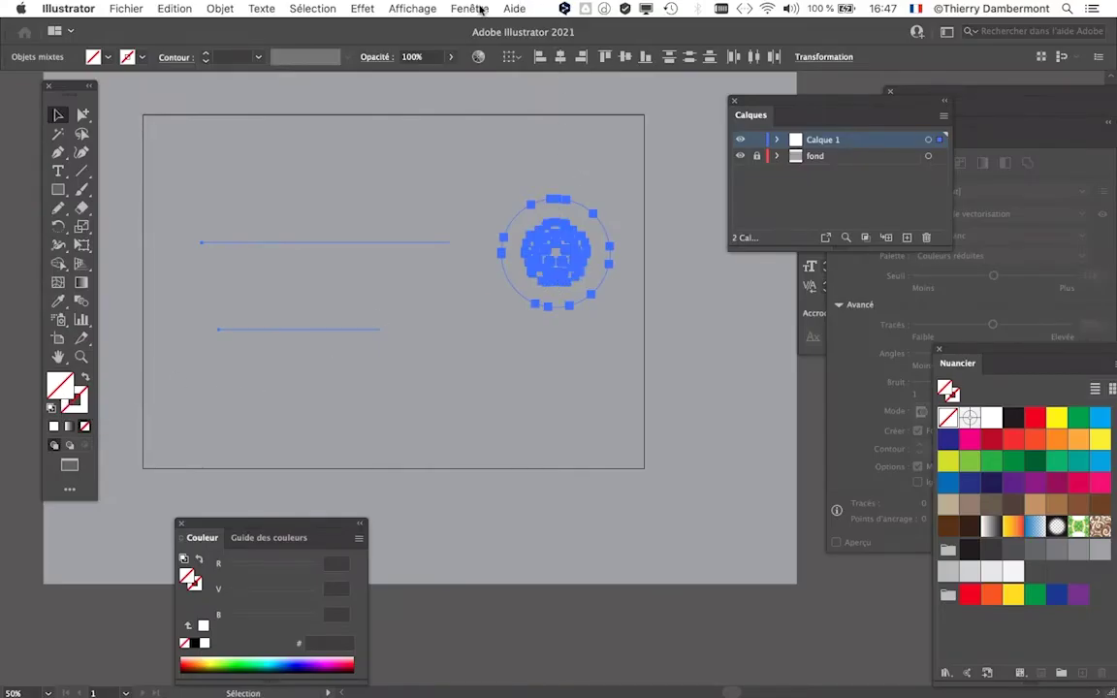
Step: Display the appearance attributes (Aspect) of the selected objects in a compact window over the artwork
{"action": "left_click", "coordinate": [469, 8]}
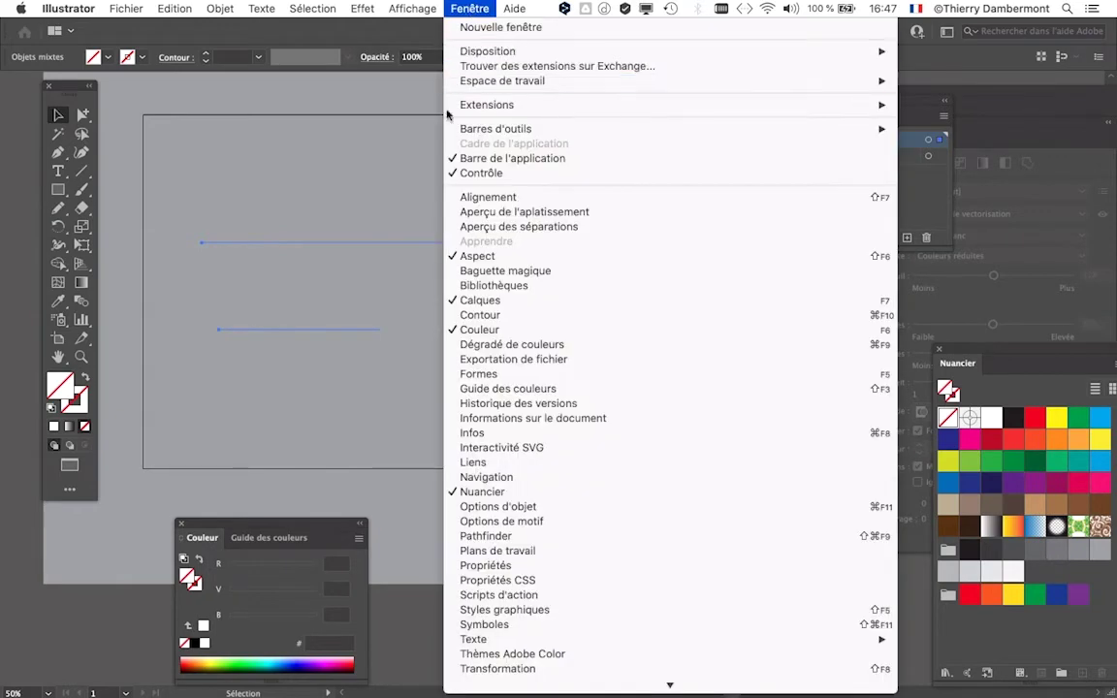
{"action": "left_click", "coordinate": [471, 254]}
{"action": "left_click", "coordinate": [462, 6]}
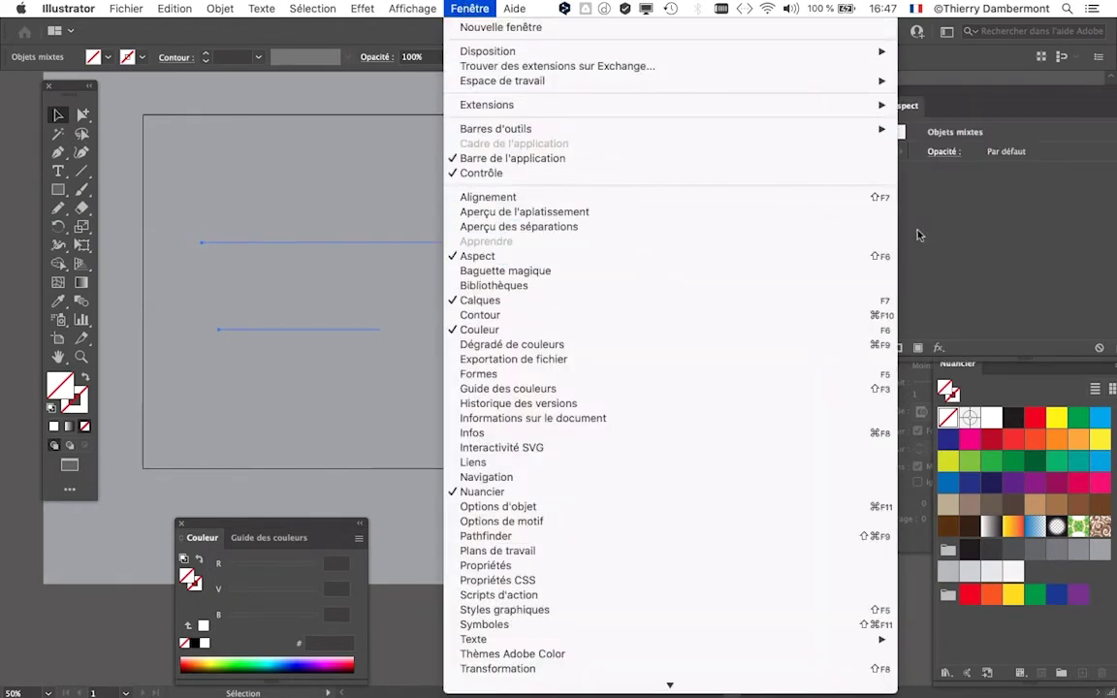
{"action": "left_click", "coordinate": [913, 89]}
{"action": "left_click_drag", "start_coordinate": [913, 89], "coordinate": [342, 102]}
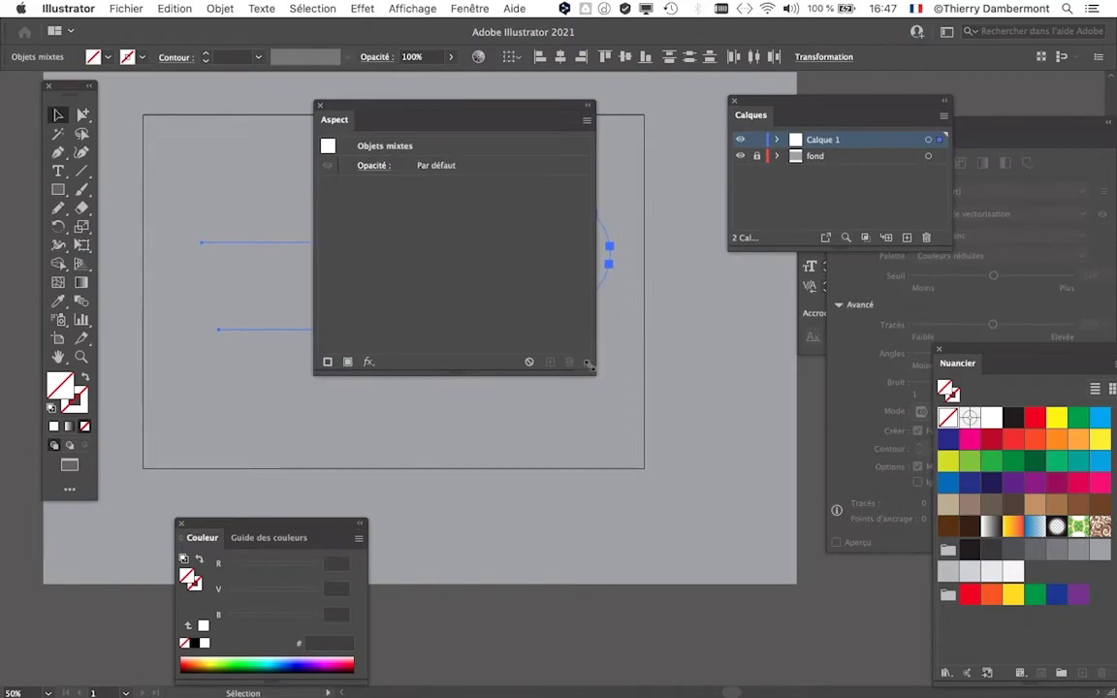
{"action": "left_click_drag", "start_coordinate": [587, 364], "coordinate": [485, 219]}
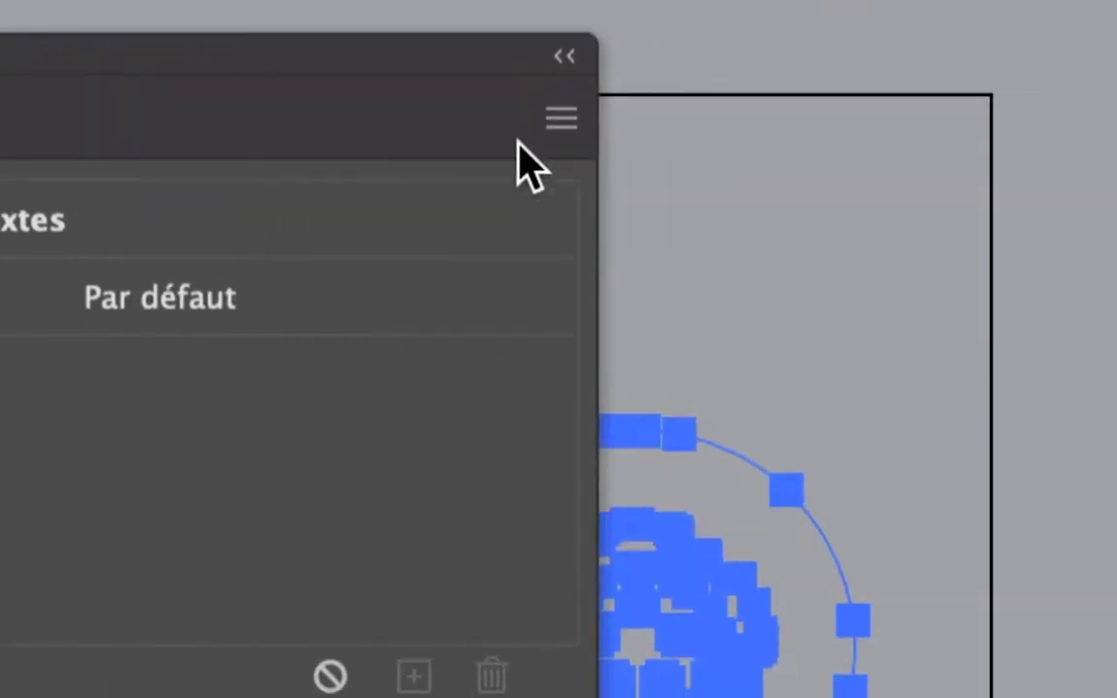
Step: Add a new black fill to the selected words and wheel, and set their stroke colour to white
{"action": "left_click", "coordinate": [526, 137]}
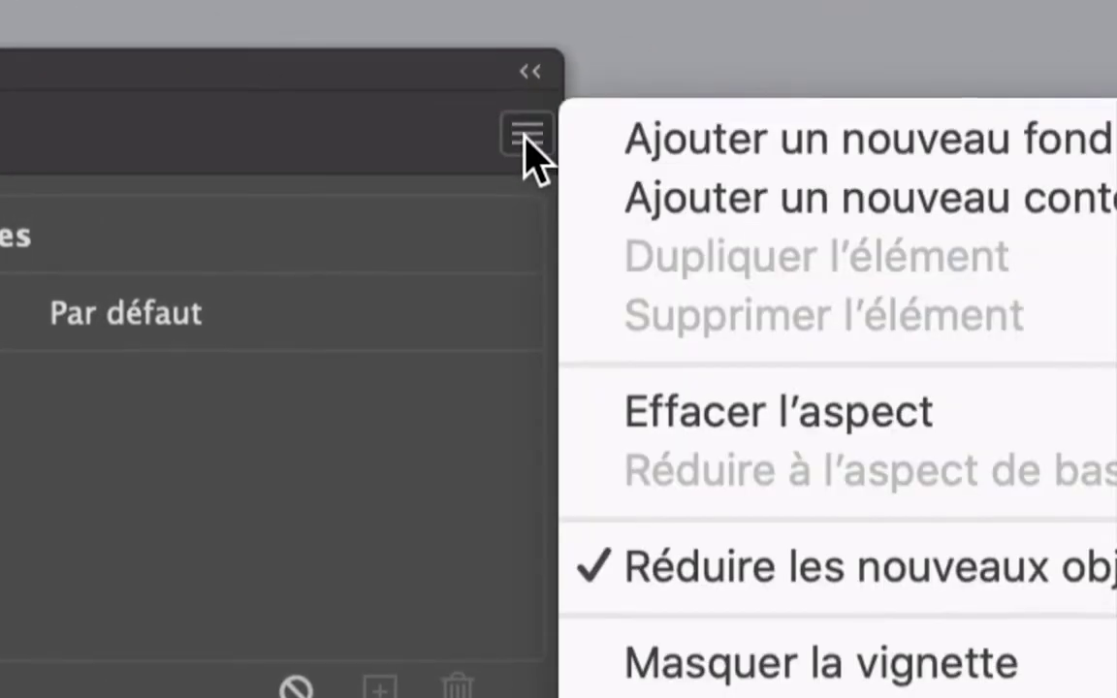
{"action": "left_click", "coordinate": [631, 153]}
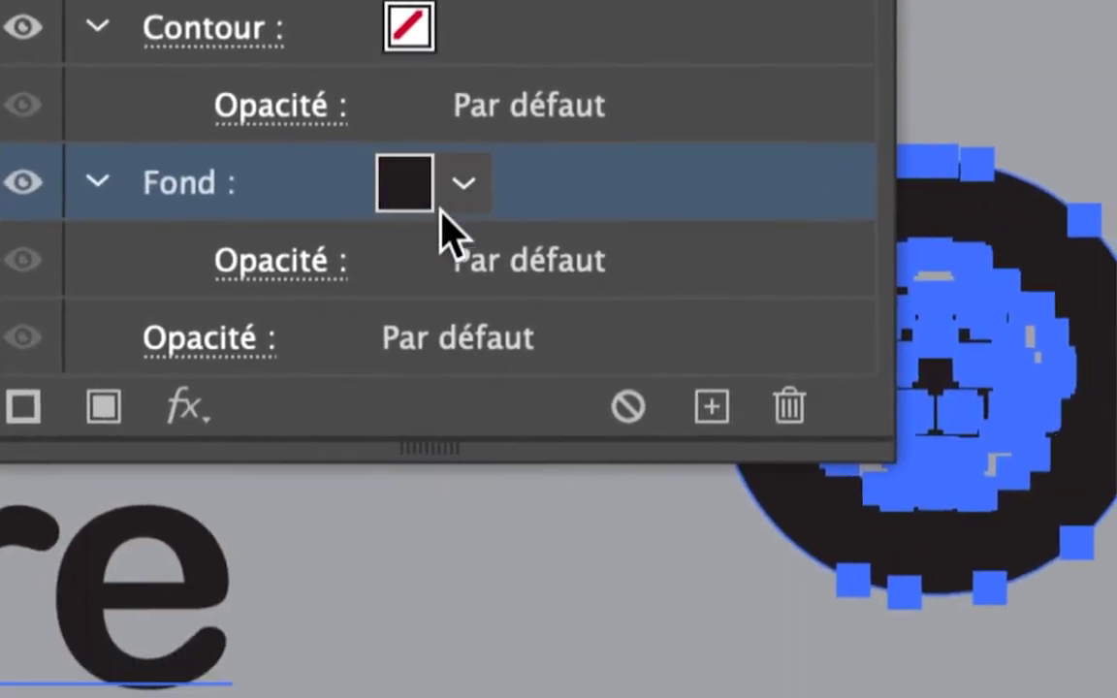
{"action": "left_click", "coordinate": [464, 29]}
{"action": "left_click", "coordinate": [465, 29]}
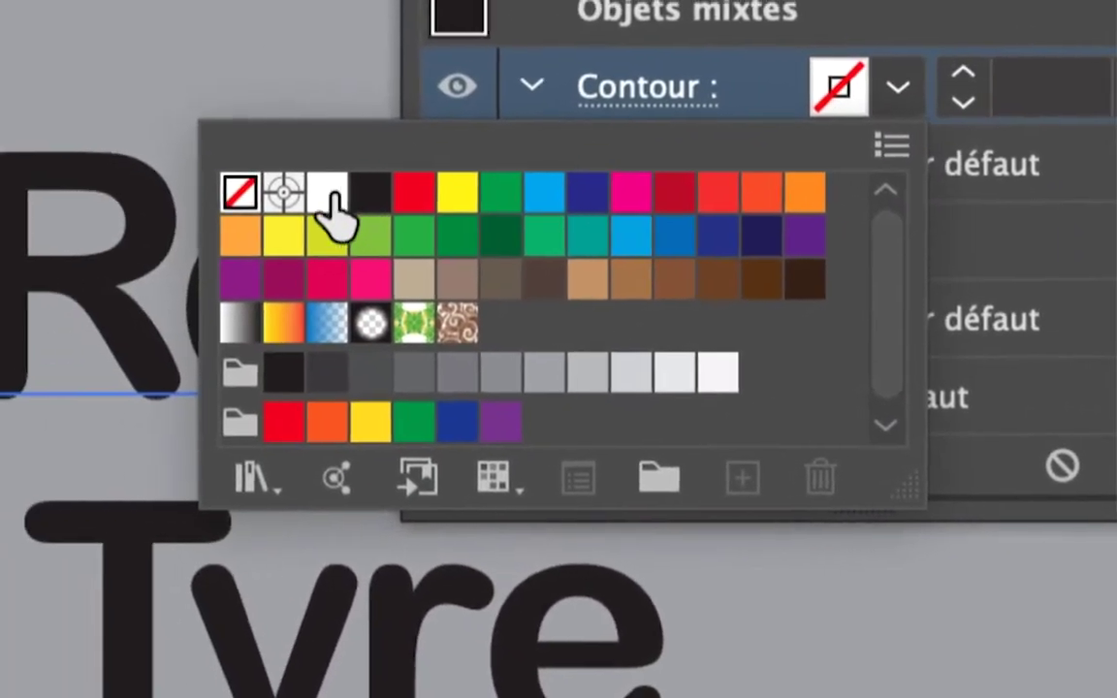
{"action": "left_click", "coordinate": [263, 190]}
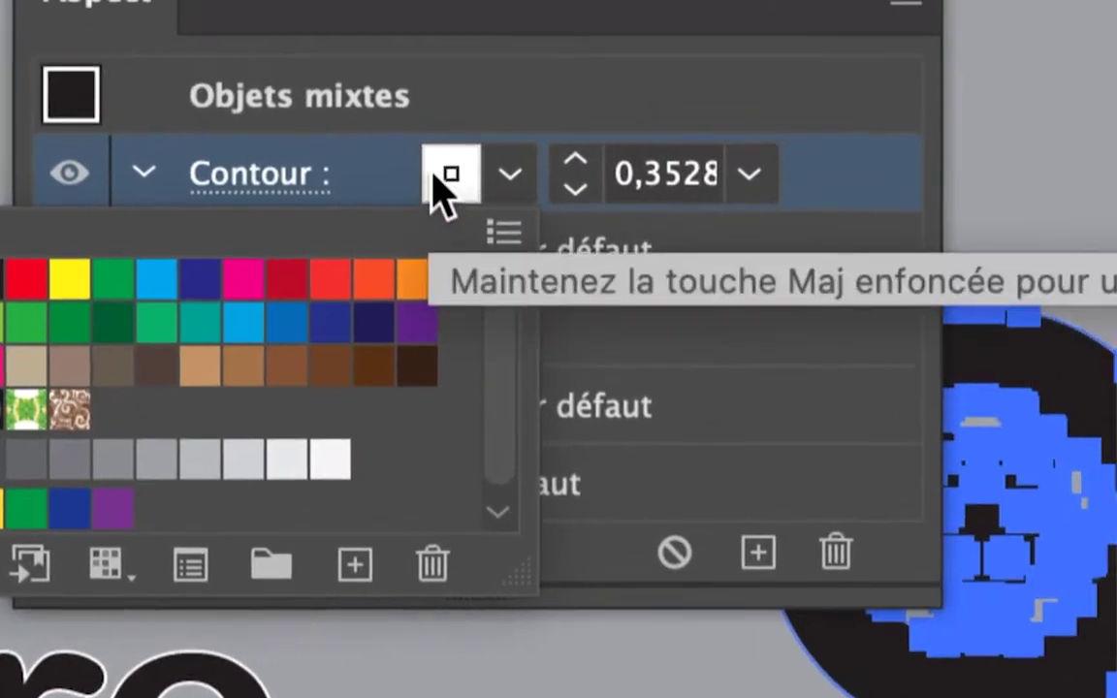
{"action": "left_click", "coordinate": [392, 165]}
Step: Set the white stroke's weight to 4 mm on the selected words and wheel
{"action": "left_click", "coordinate": [564, 158], "text": "shift"}
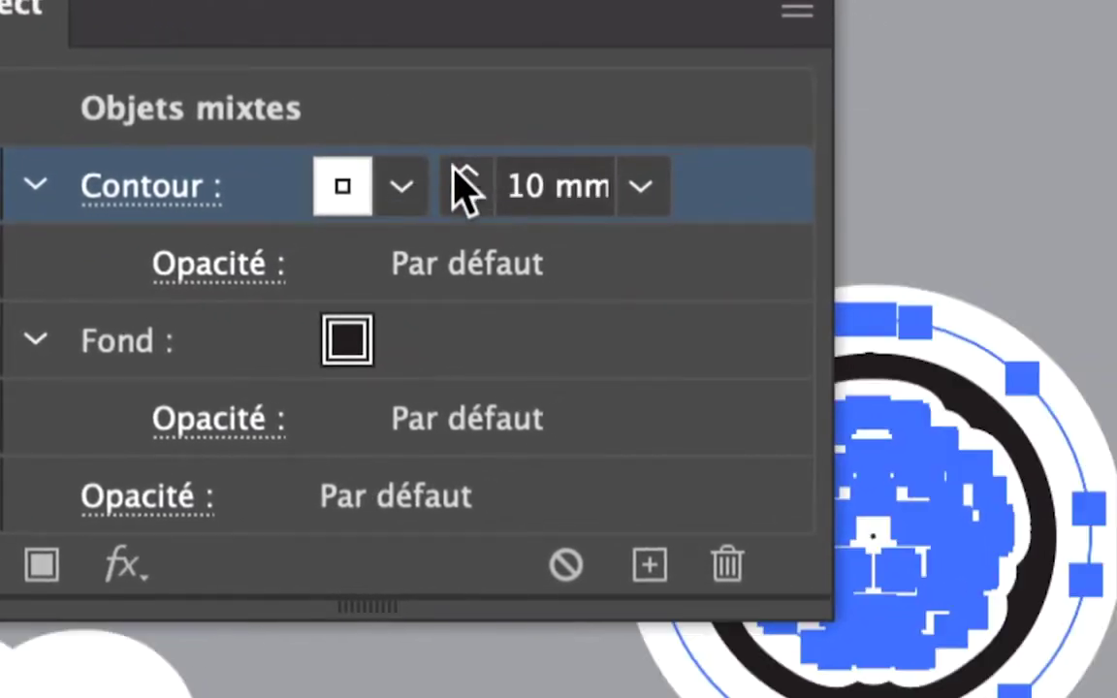
{"action": "left_click", "coordinate": [467, 197]}
{"action": "left_click", "coordinate": [467, 197]}
{"action": "left_click", "coordinate": [466, 197]}
{"action": "left_click", "coordinate": [467, 197]}
{"action": "left_click", "coordinate": [467, 197]}
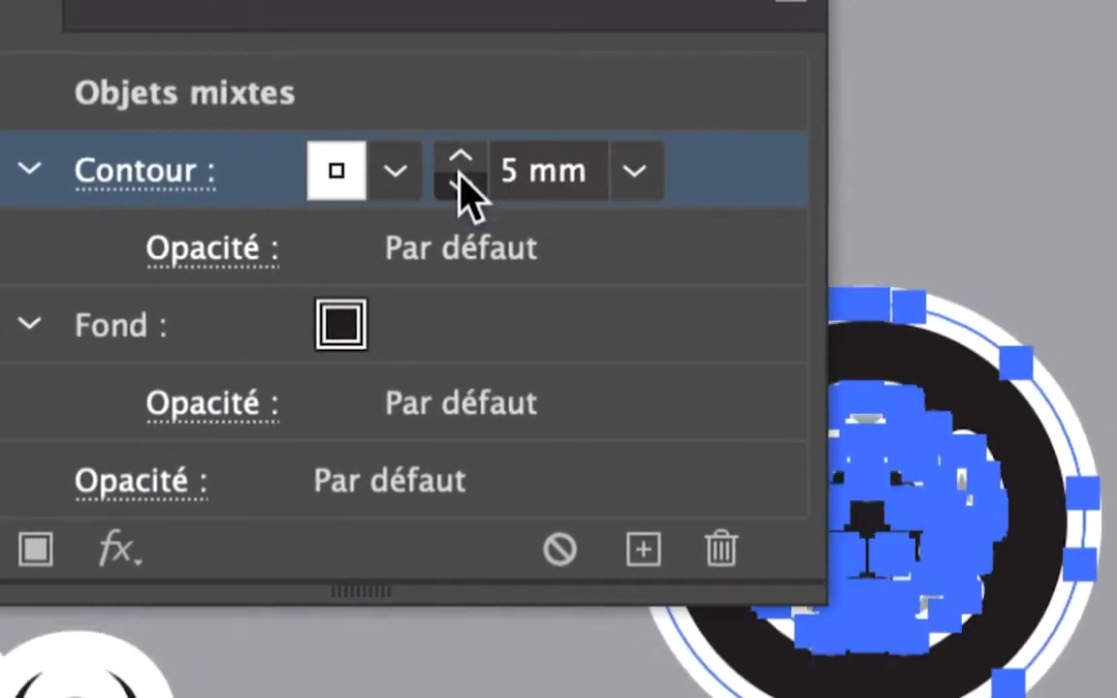
{"action": "left_click", "coordinate": [467, 197]}
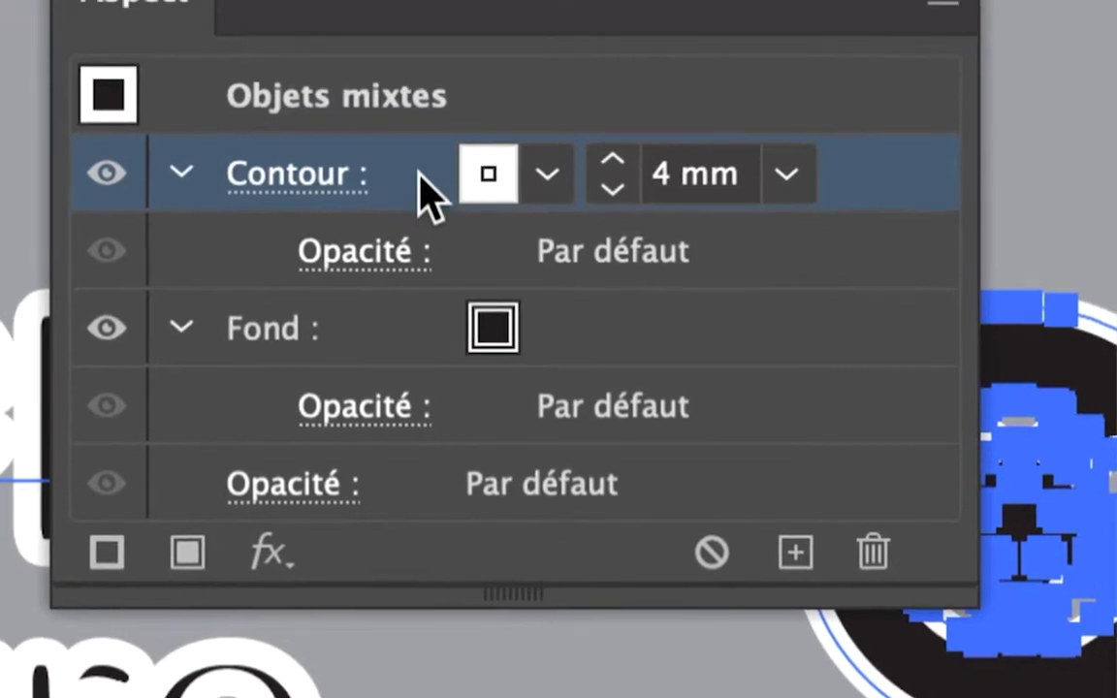
Step: Place the white stroke beneath the black fill in the appearance stacking order and deselect the artwork
{"action": "left_click_drag", "start_coordinate": [292, 168], "coordinate": [292, 185]}
{"action": "left_click_drag", "start_coordinate": [417, 178], "coordinate": [419, 414]}
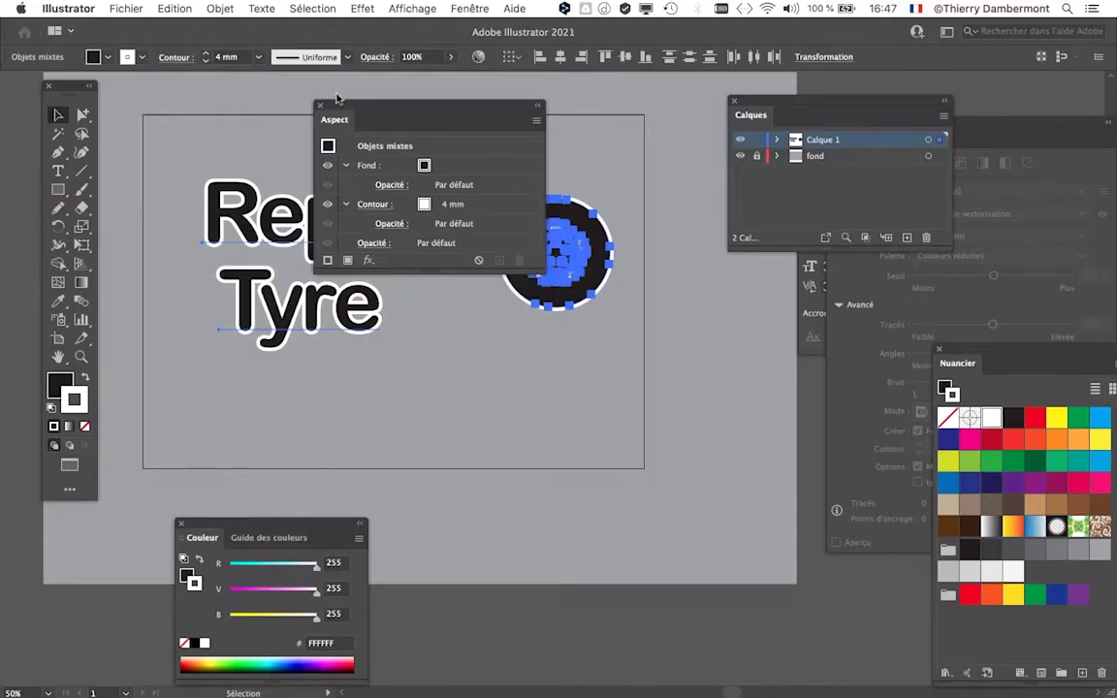
{"action": "left_click_drag", "start_coordinate": [340, 105], "coordinate": [700, 325]}
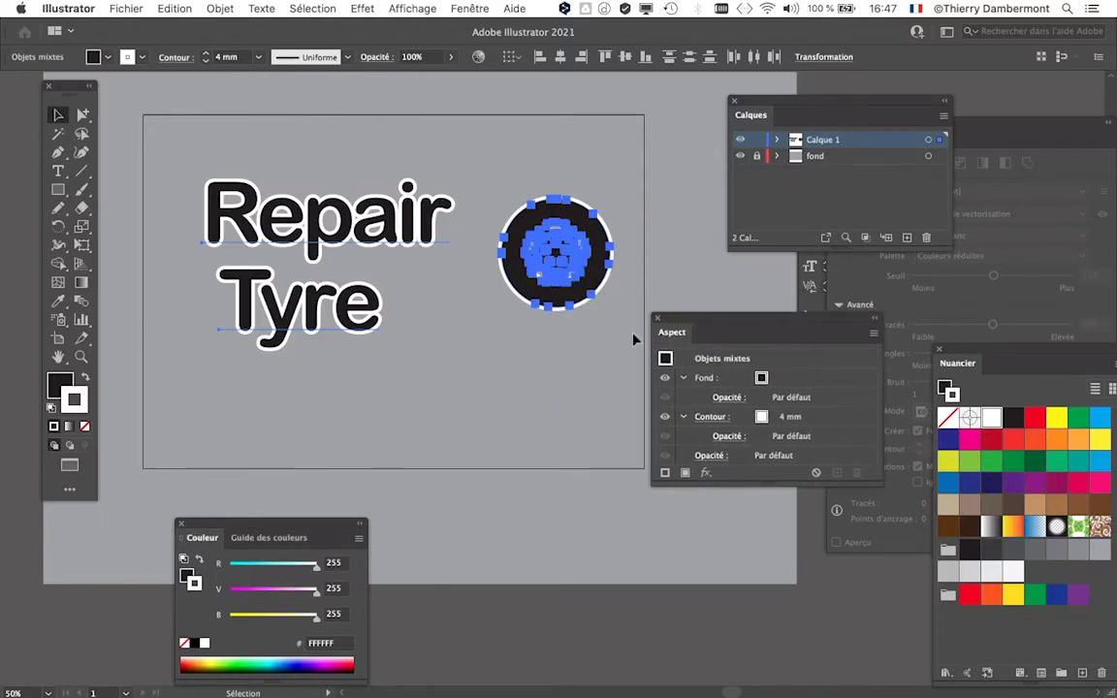
{"action": "left_click", "coordinate": [532, 373]}
Step: Save the document as "texte - texte et objet à contours blancs superposés - 03.ai" with the default Illustrator options
{"action": "left_click", "coordinate": [126, 8]}
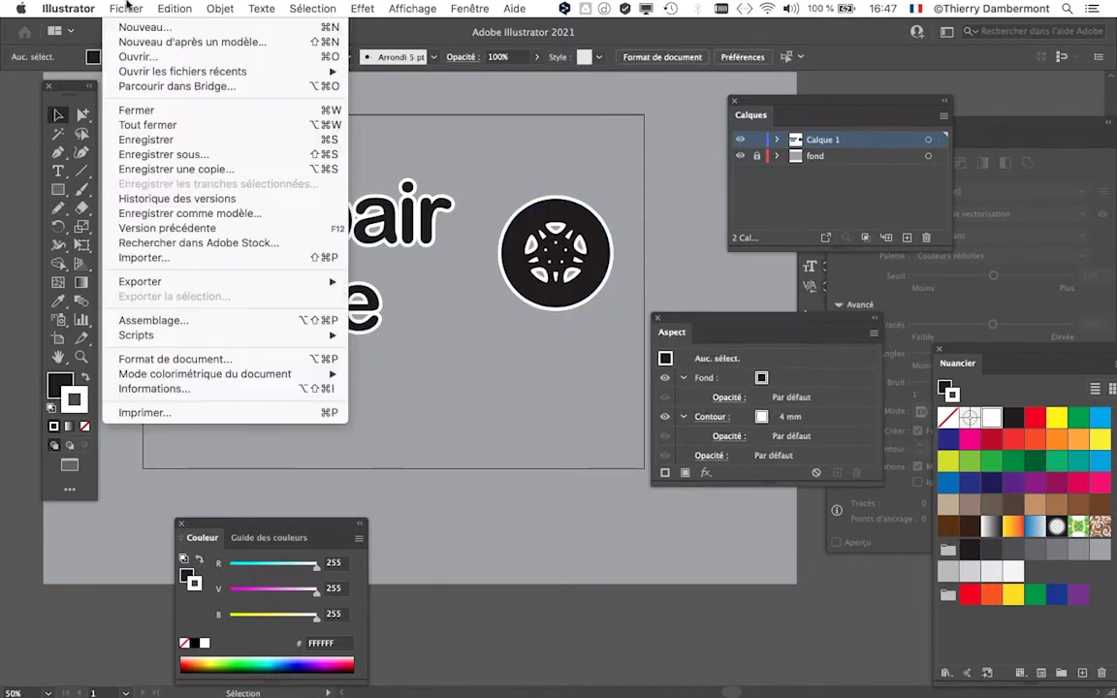
{"action": "left_click", "coordinate": [202, 158]}
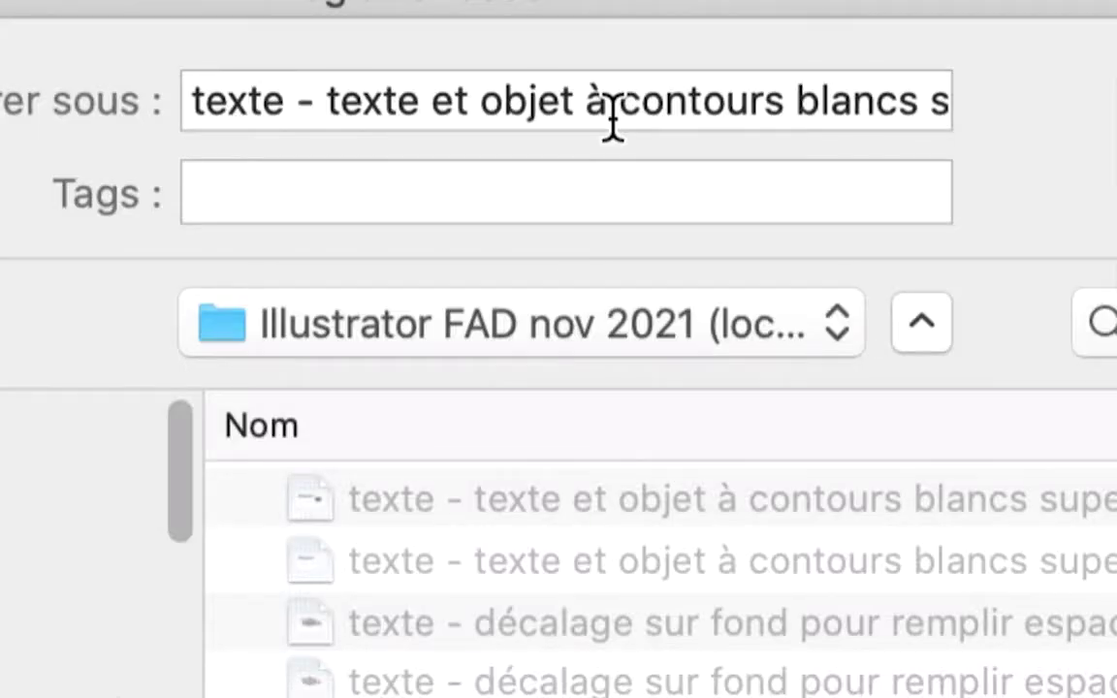
{"action": "left_click", "coordinate": [613, 113]}
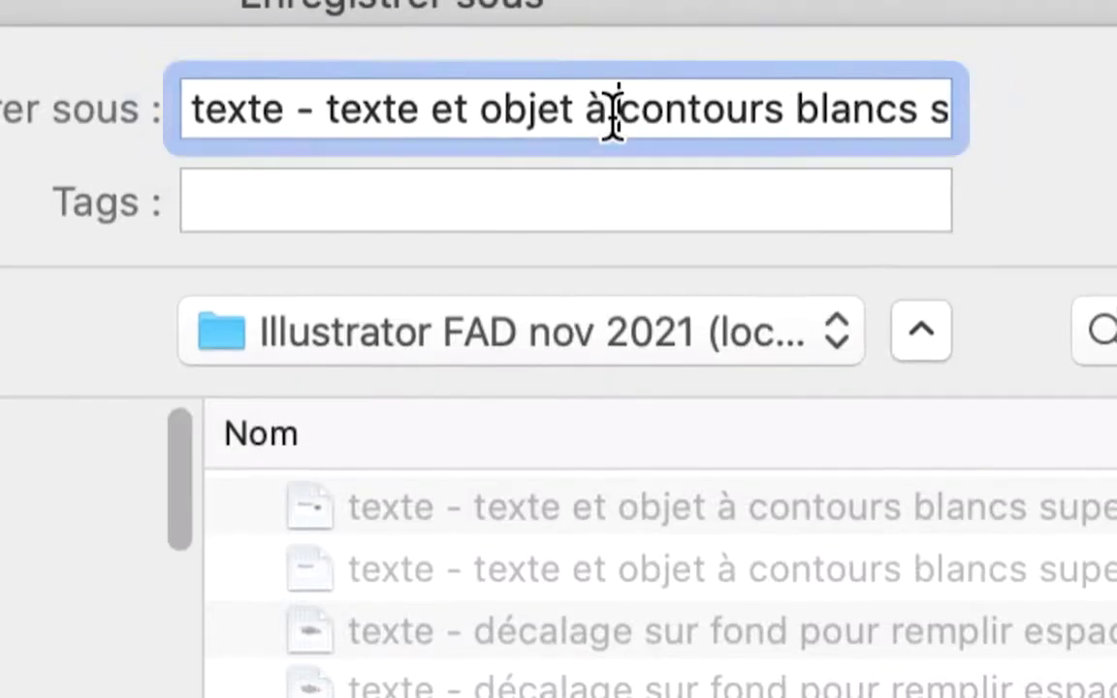
{"action": "key", "text": "super+Right"}
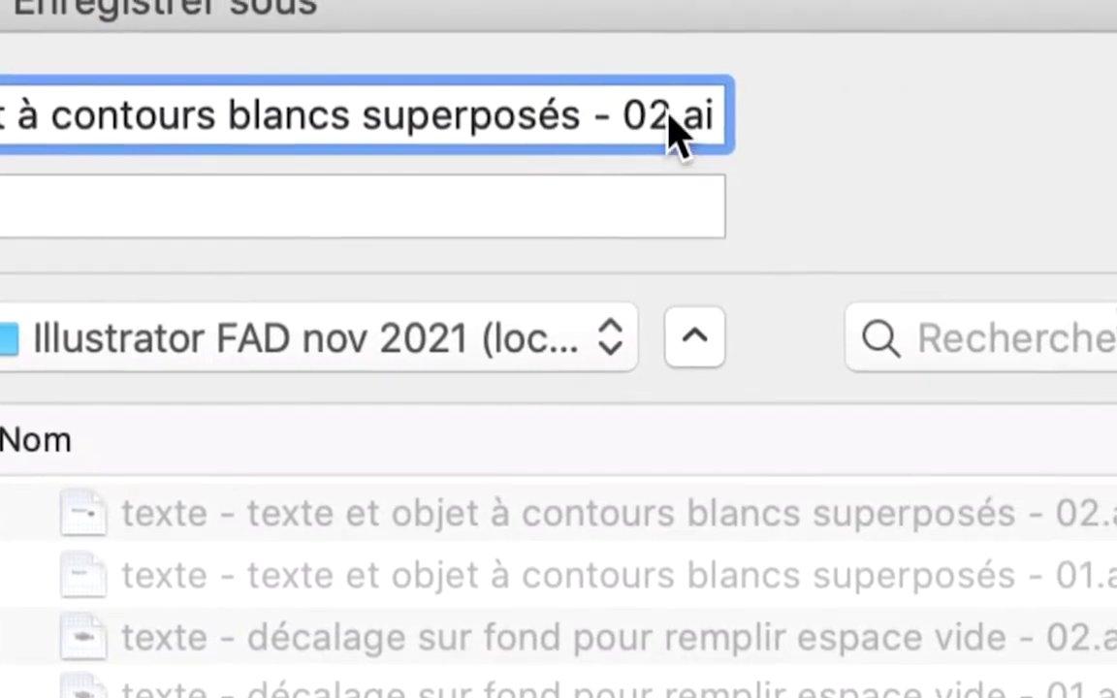
{"action": "left_click_drag", "start_coordinate": [692, 109], "coordinate": [713, 110]}
{"action": "type", "text": "3"}
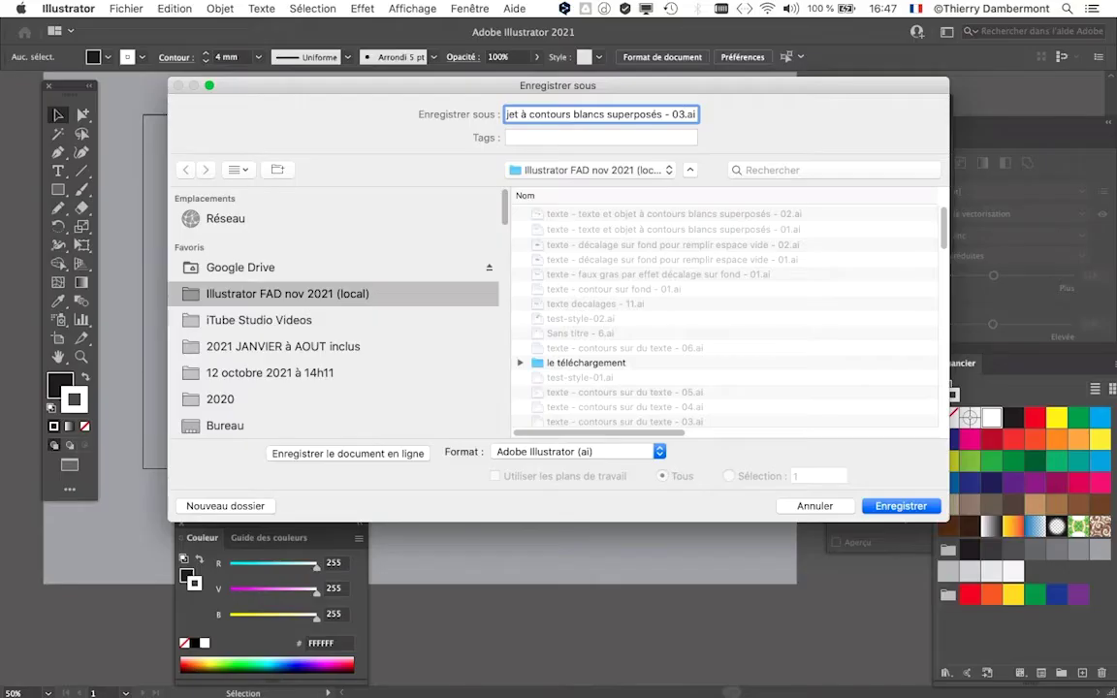
{"action": "key", "text": "Return"}
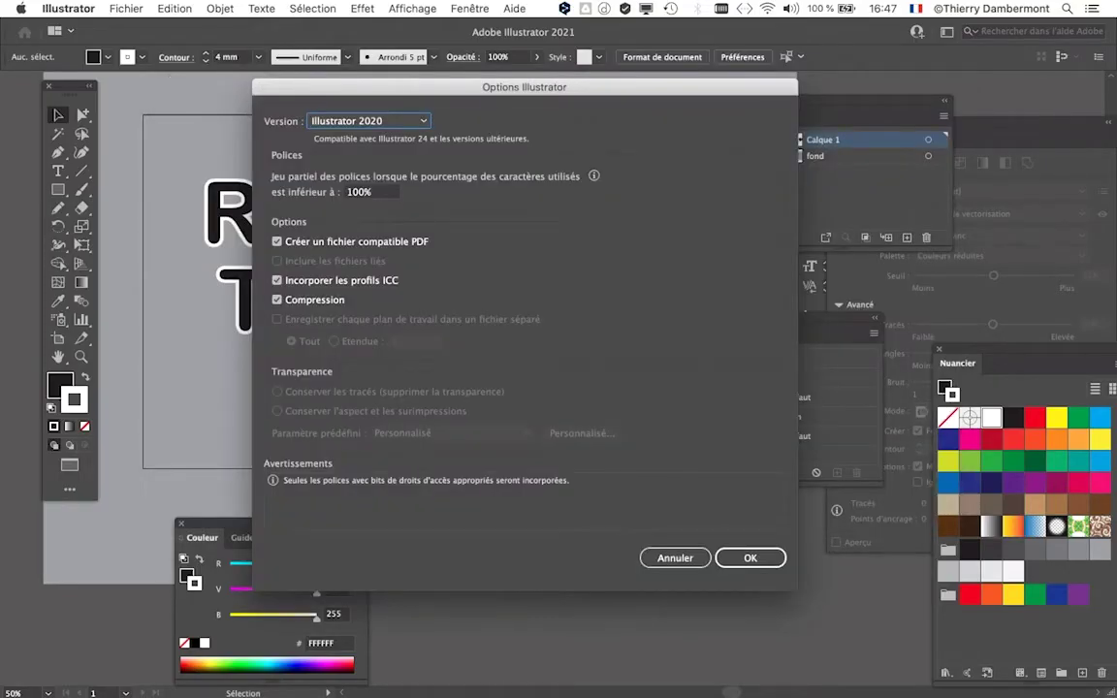
{"action": "key", "text": "Return"}
Step: Move the word "Tyre" up and to the right so that it overlaps the lower part of "Repair"
{"action": "left_click_drag", "start_coordinate": [757, 319], "coordinate": [720, 169]}
{"action": "left_click_drag", "start_coordinate": [727, 336], "coordinate": [727, 400]}
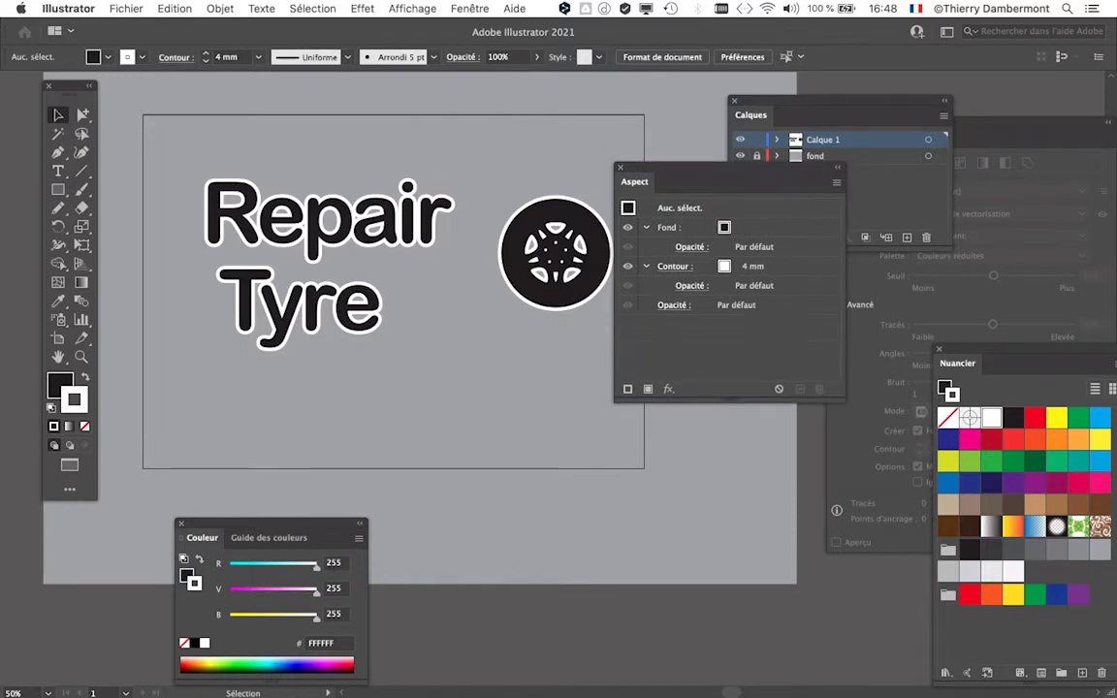
{"action": "left_click_drag", "start_coordinate": [727, 182], "coordinate": [754, 302]}
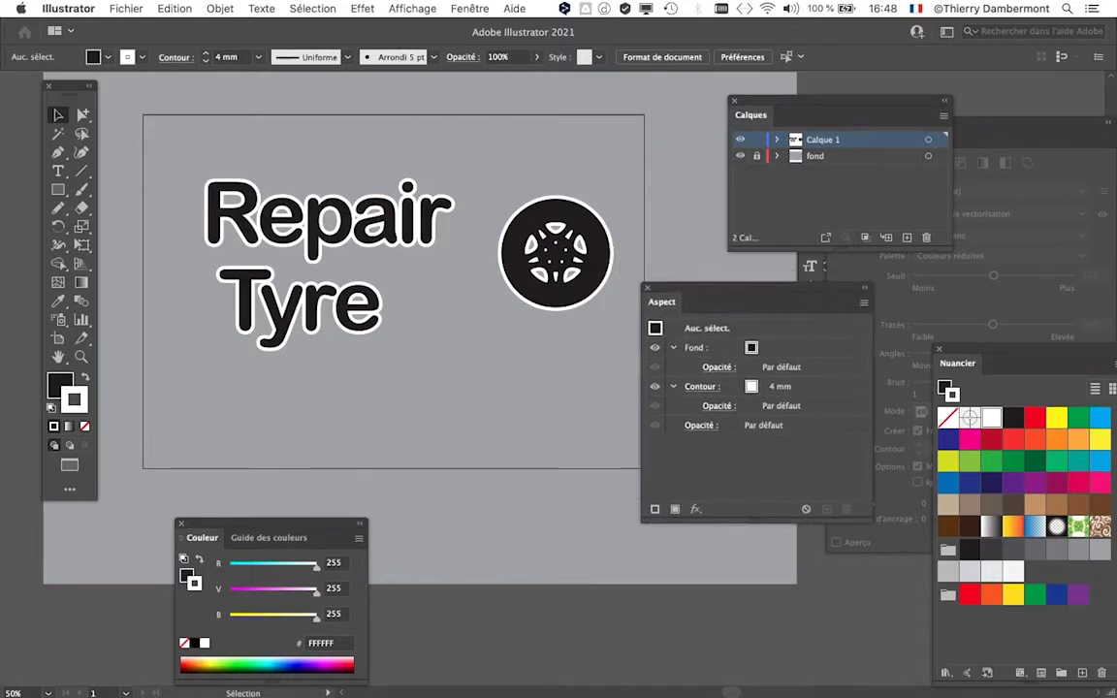
{"action": "left_click_drag", "start_coordinate": [299, 306], "coordinate": [393, 267]}
{"action": "key", "text": "super+equal"}
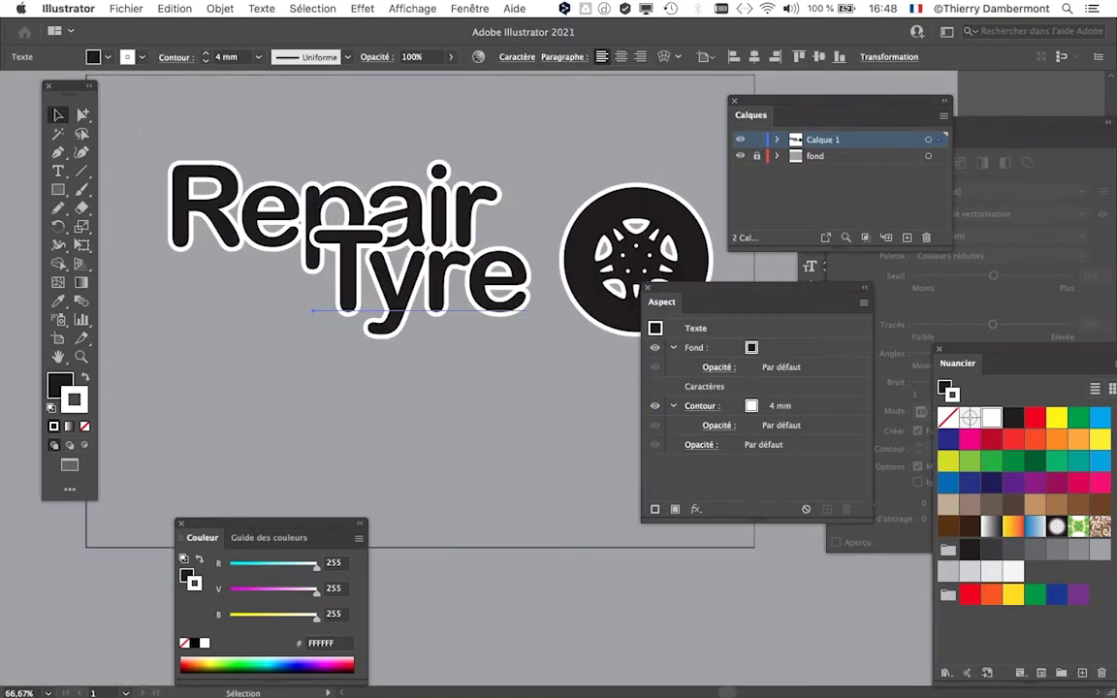
Step: Clear the view around the two words and nudge "Tyre" slightly to refine its overlap with "Repair"
{"action": "left_click_drag", "start_coordinate": [776, 115], "coordinate": [907, 112]}
{"action": "scroll", "coordinate": [437, 291], "scroll_direction": "left", "scroll_amount": 5}
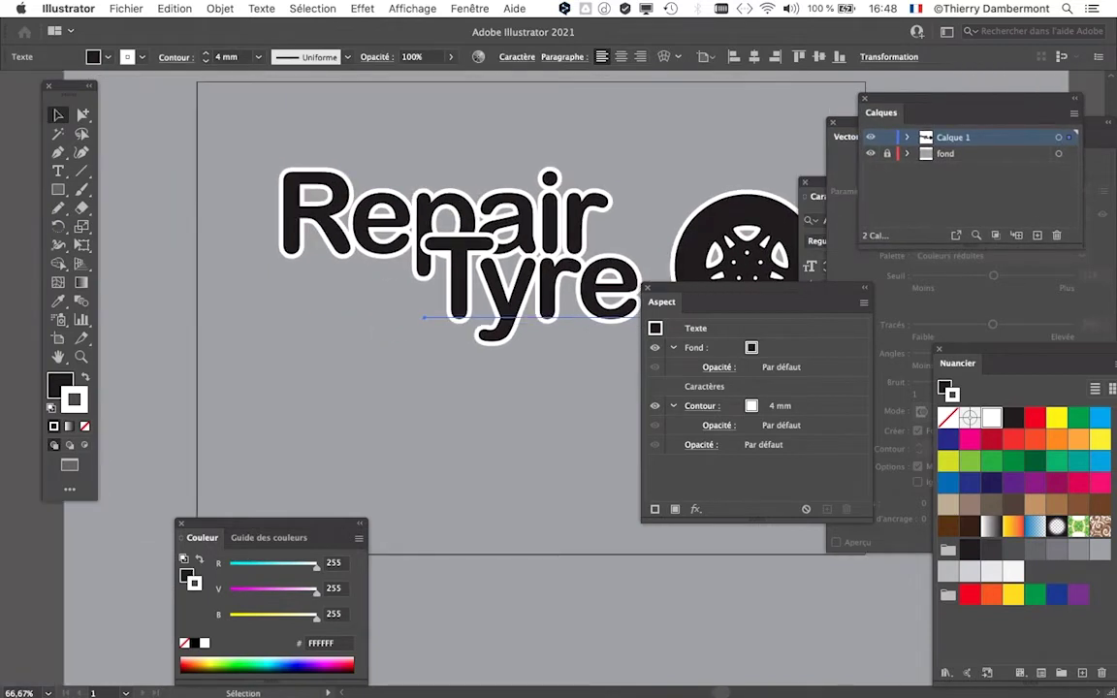
{"action": "left_click_drag", "start_coordinate": [722, 299], "coordinate": [752, 395]}
{"action": "key", "text": "super+equal"}
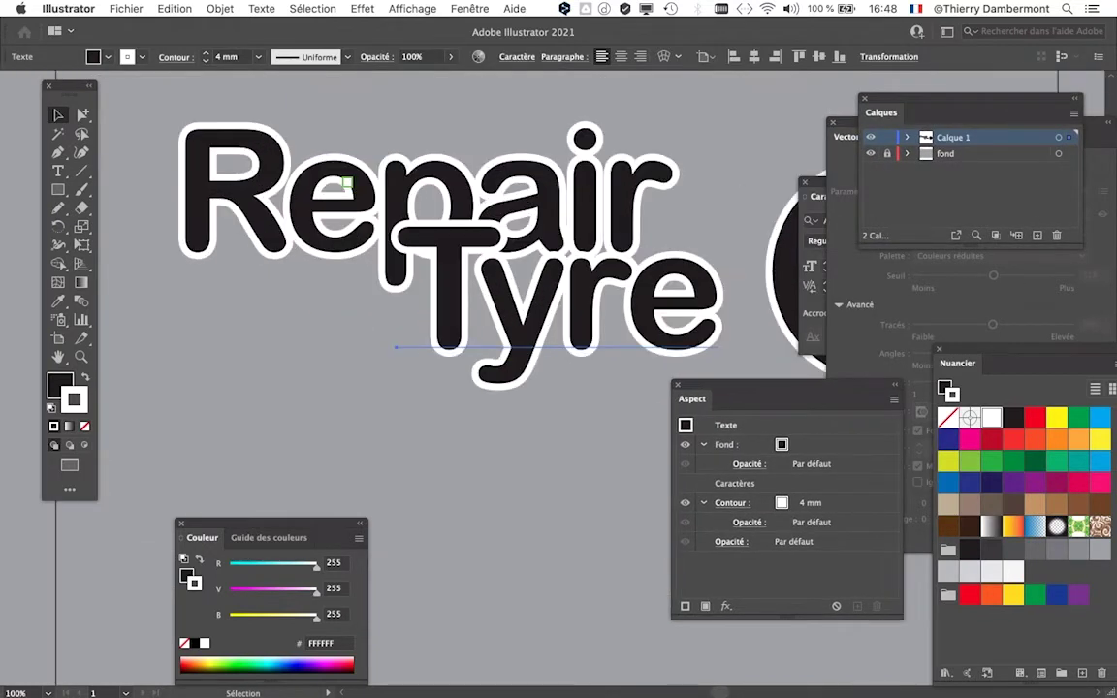
{"action": "left_click_drag", "start_coordinate": [347, 182], "coordinate": [310, 195]}
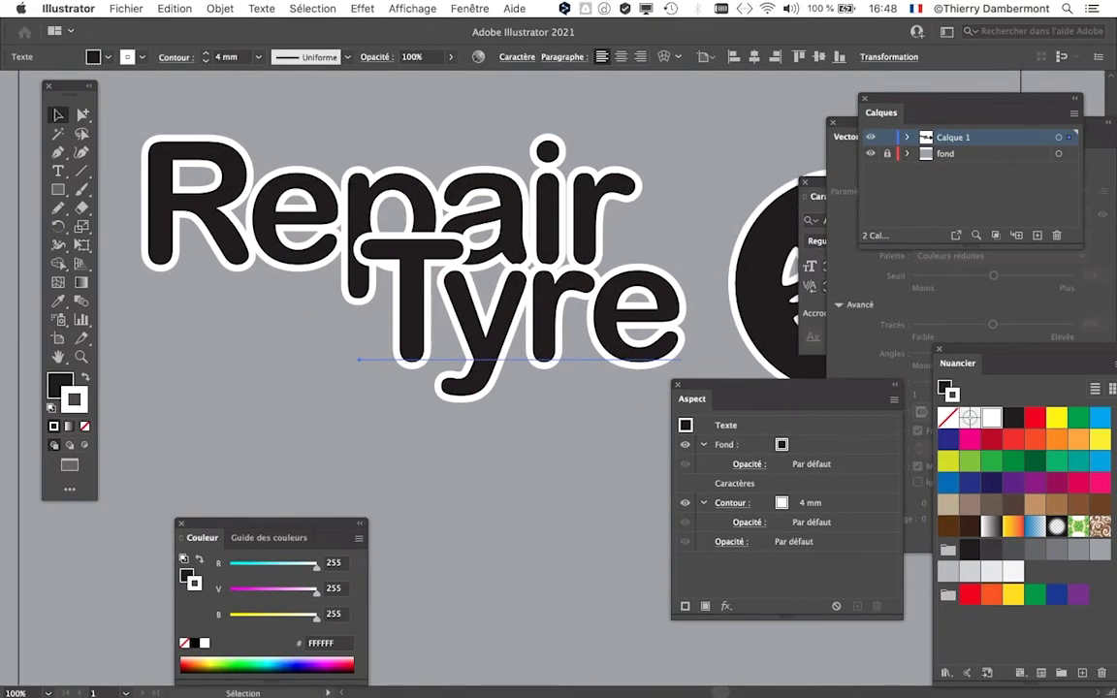
{"action": "left_click_drag", "start_coordinate": [436, 291], "coordinate": [440, 288]}
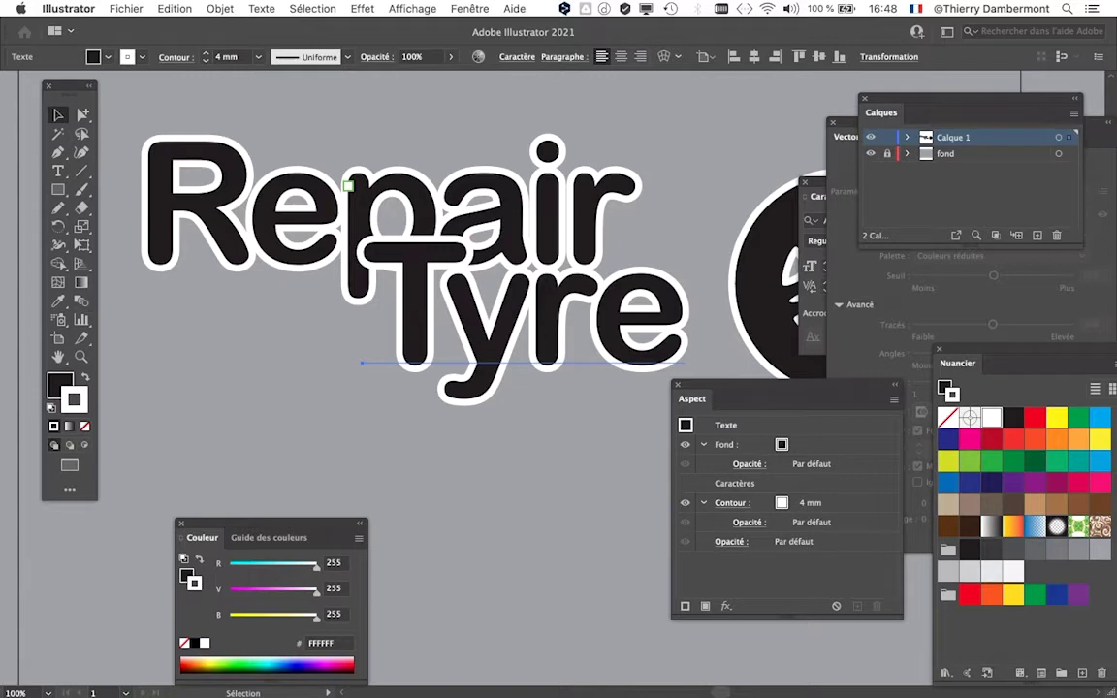
Step: Deselect the text and hide the fond layer to view the artwork on white
{"action": "key", "text": "shift+super+a"}
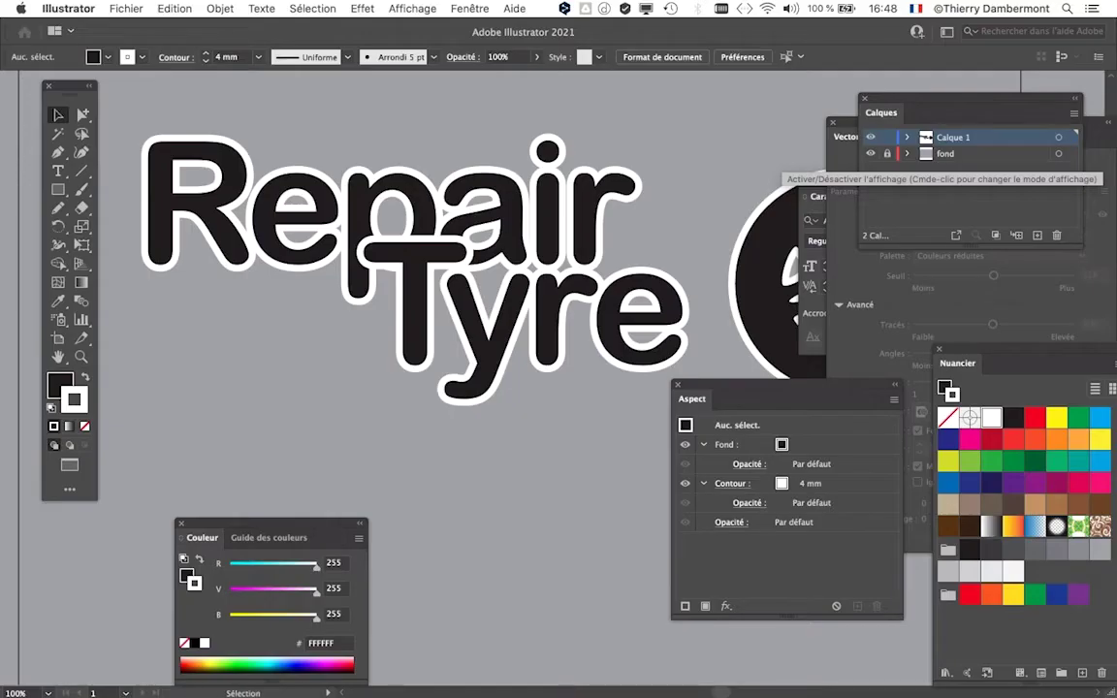
{"action": "left_click", "coordinate": [871, 153]}
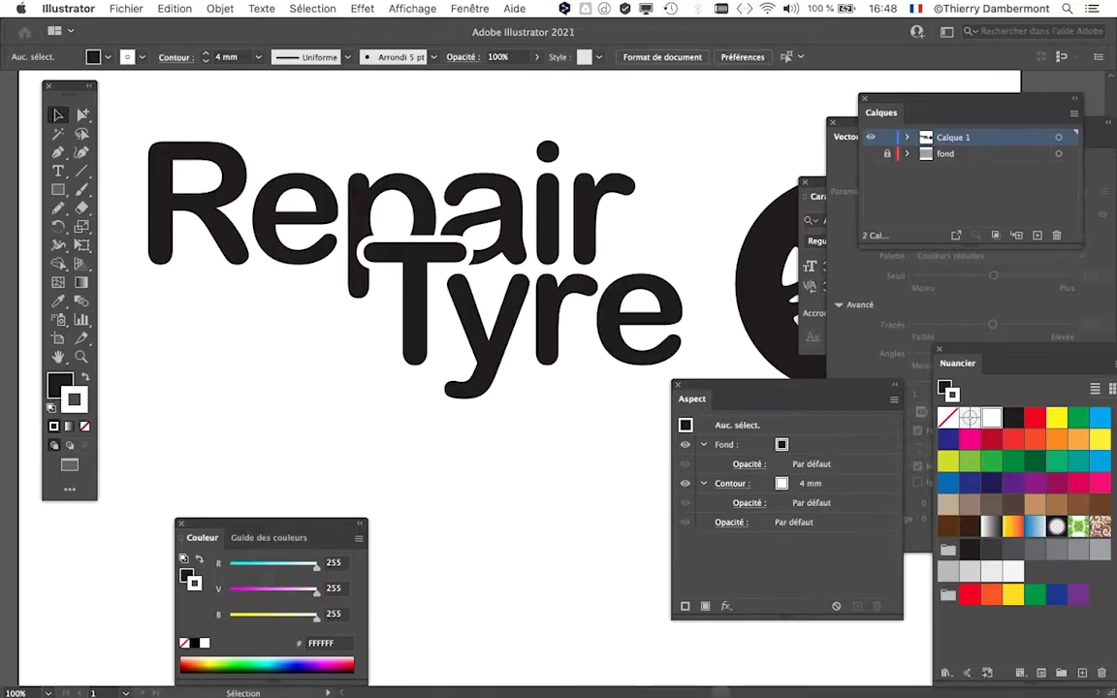
{"action": "key", "text": "super+minus"}
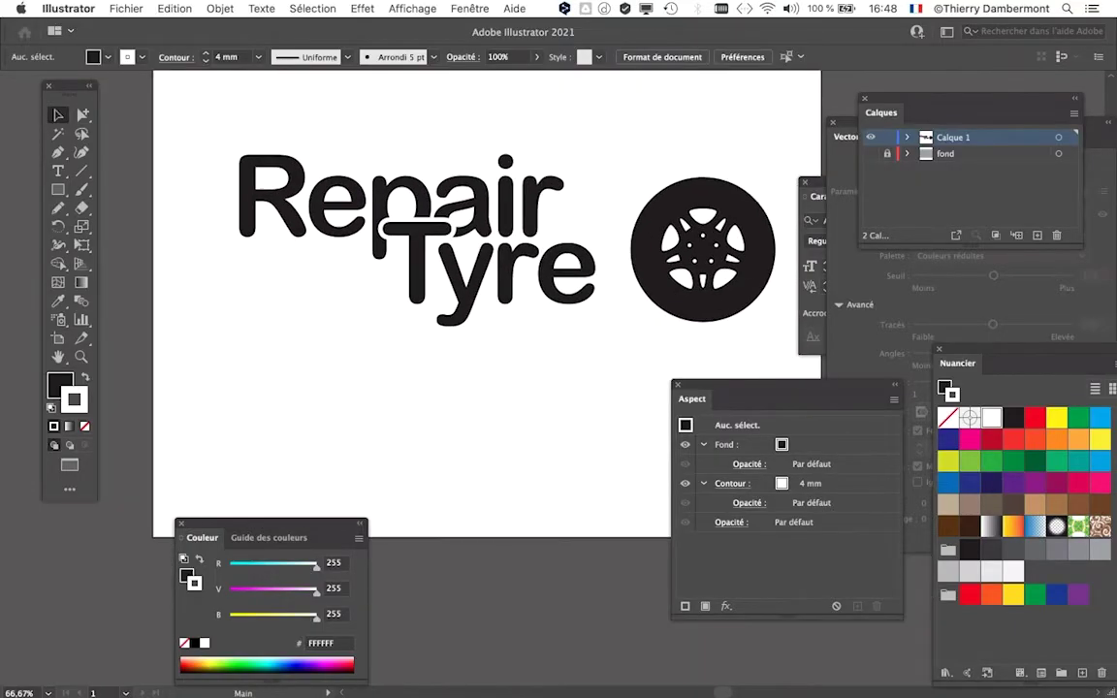
Step: Move the wheel over the middle of "Repair" and send it to the back, behind both words
{"action": "left_click_drag", "start_coordinate": [737, 240], "coordinate": [393, 187]}
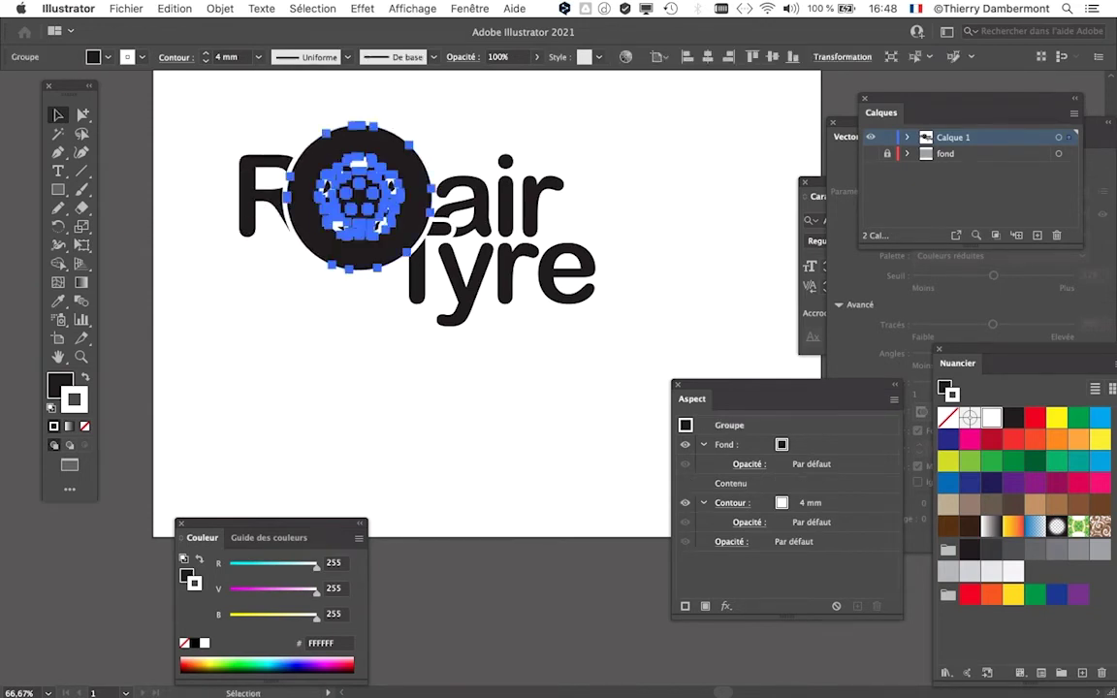
{"action": "left_click", "coordinate": [221, 8]}
{"action": "mouse_move", "coordinate": [247, 42]}
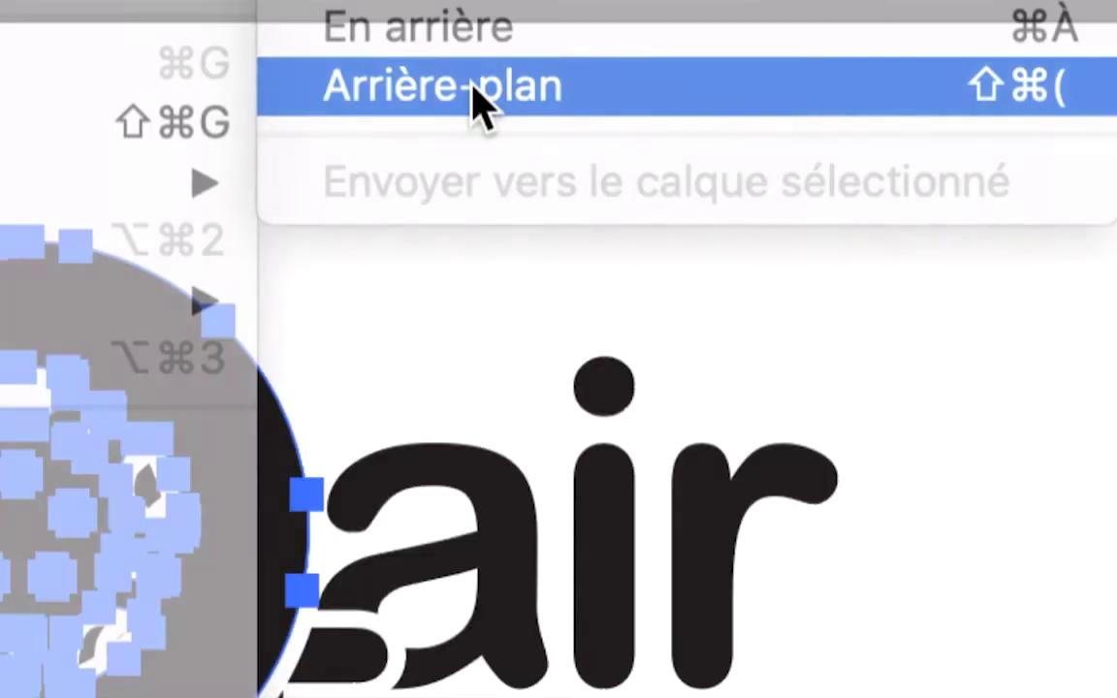
{"action": "left_click", "coordinate": [475, 97]}
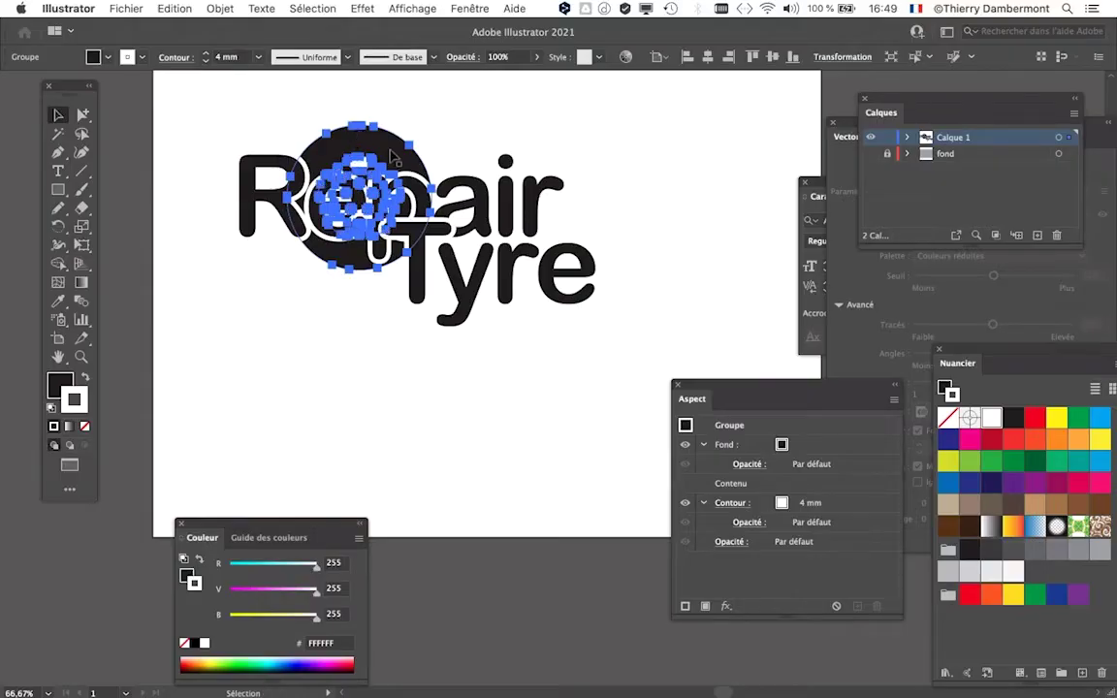
{"action": "left_click_drag", "start_coordinate": [392, 153], "coordinate": [619, 170]}
{"action": "key", "text": "super+z"}
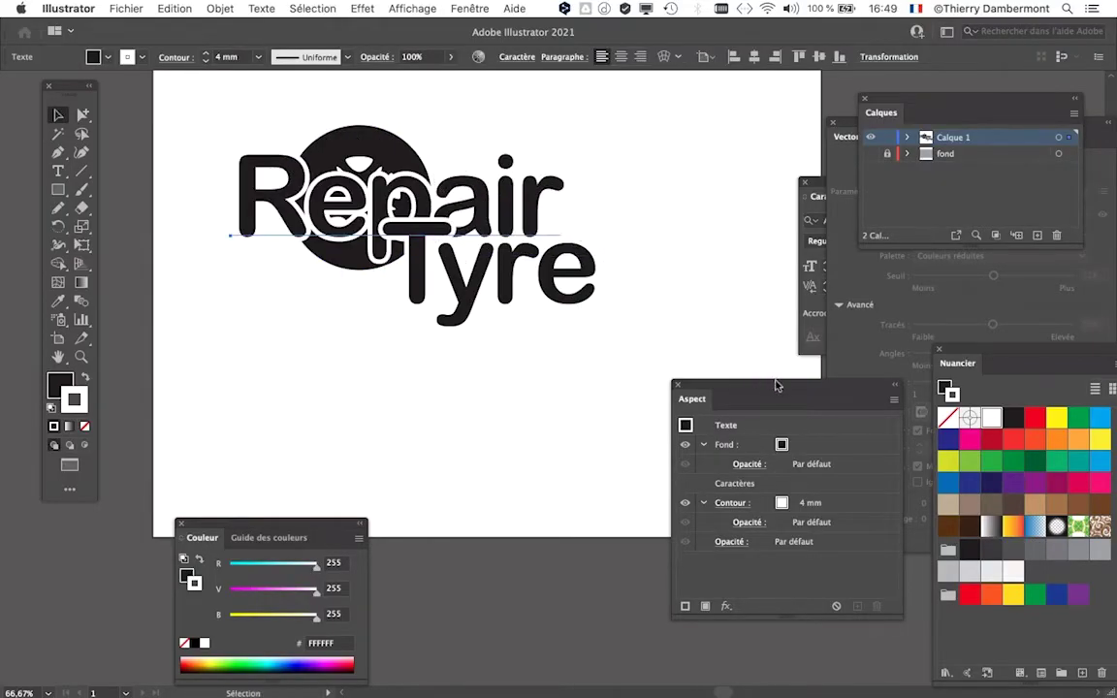
Step: Expand Calque 1 and lock the "Tyre" and "Repair" text objects
{"action": "left_click_drag", "start_coordinate": [900, 100], "coordinate": [660, 126]}
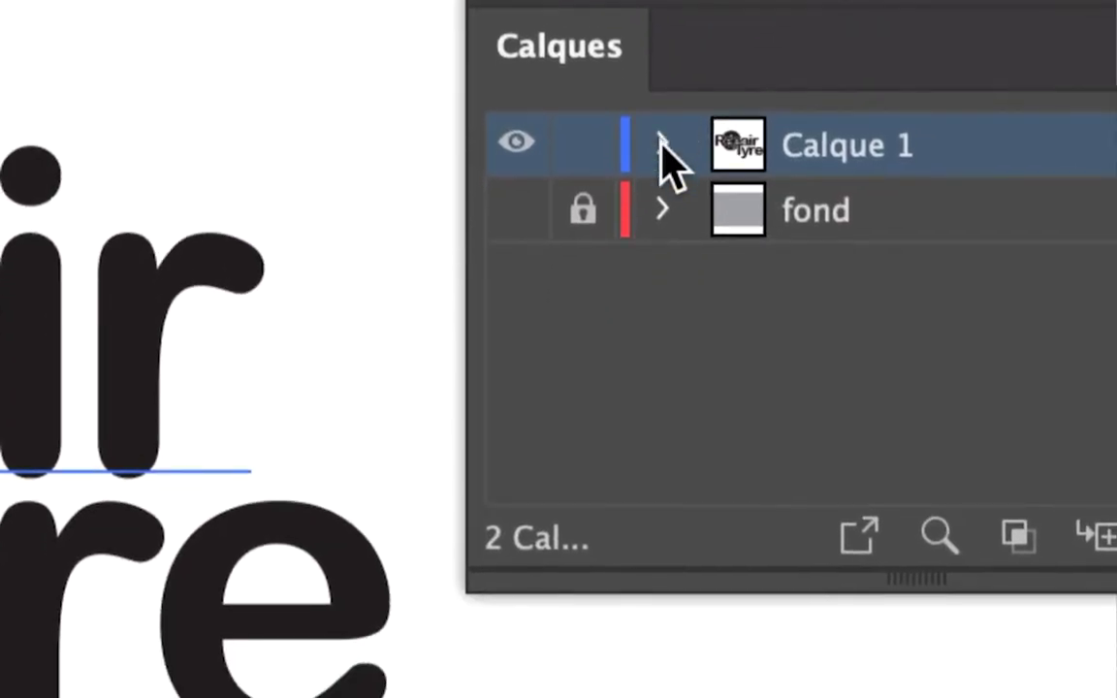
{"action": "left_click", "coordinate": [668, 207]}
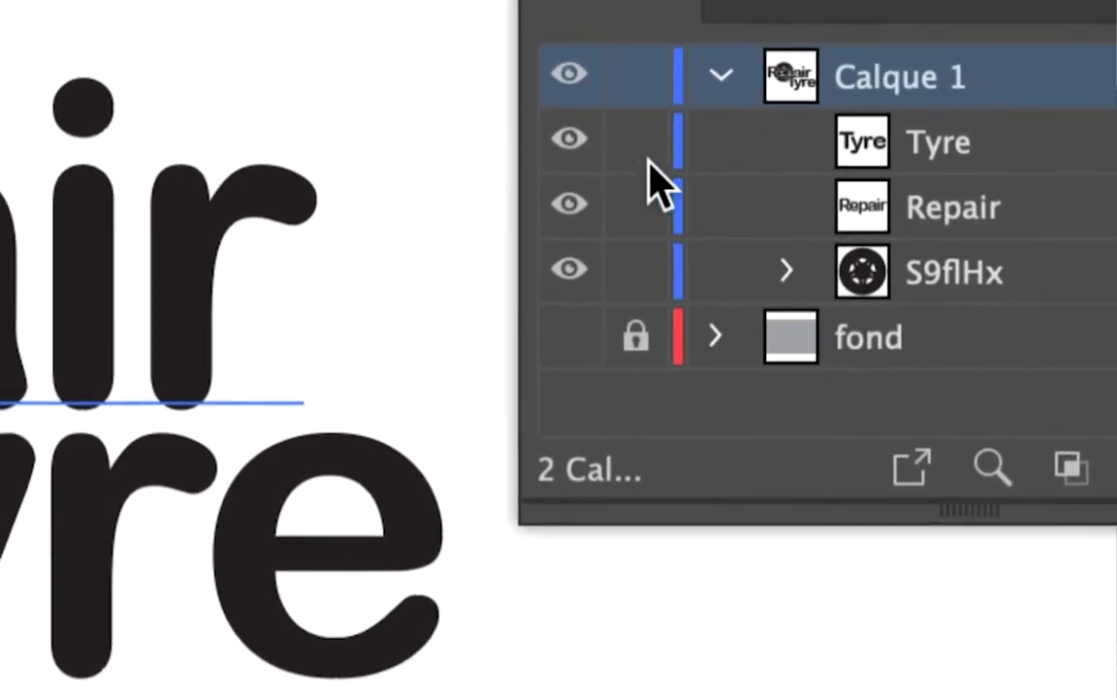
{"action": "left_click", "coordinate": [644, 150]}
{"action": "left_click", "coordinate": [644, 212]}
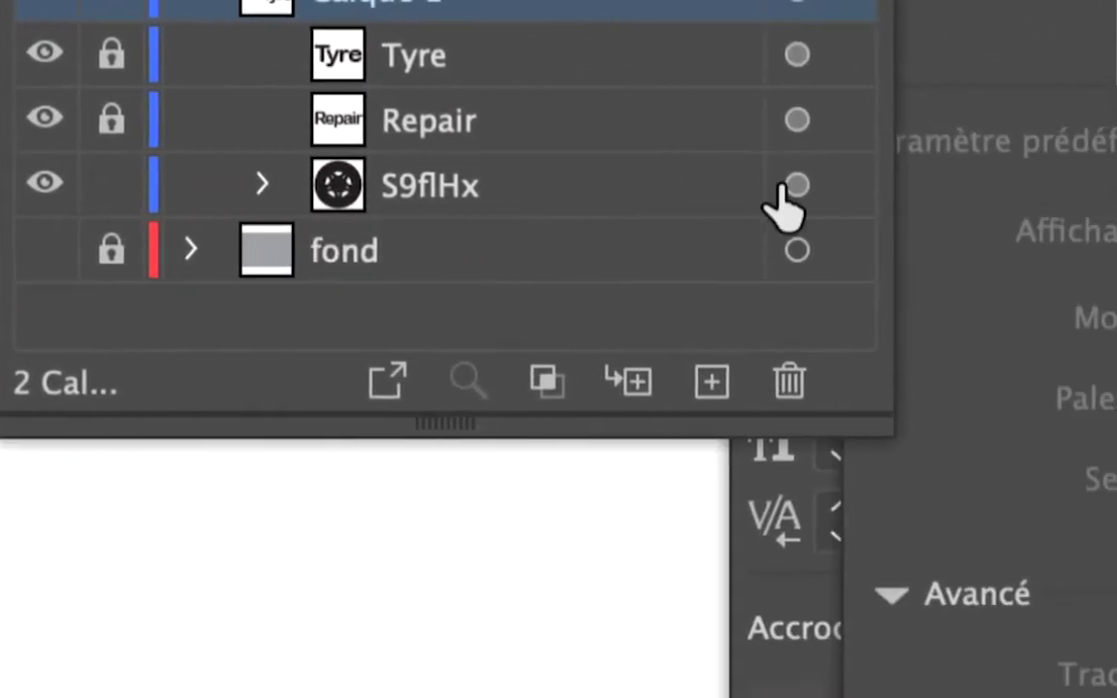
Step: Select the wheel object S9flHx from Calque 1 and inspect its nested group and compound path
{"action": "left_click", "coordinate": [1116, 178]}
{"action": "left_click", "coordinate": [588, 181]}
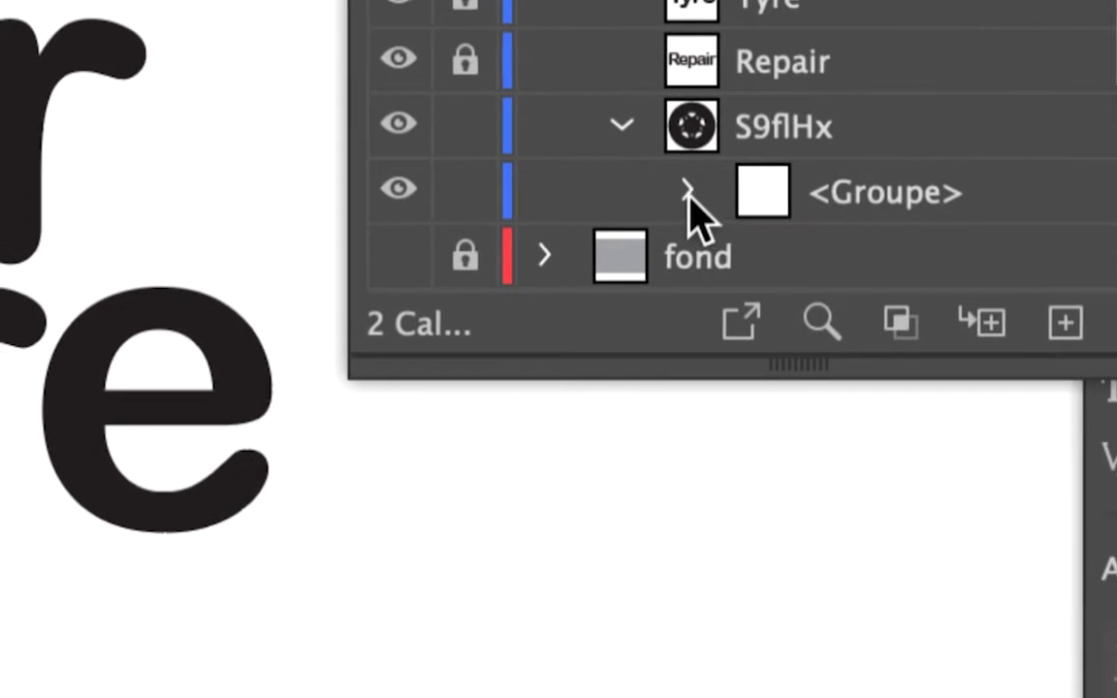
{"action": "left_click", "coordinate": [686, 192]}
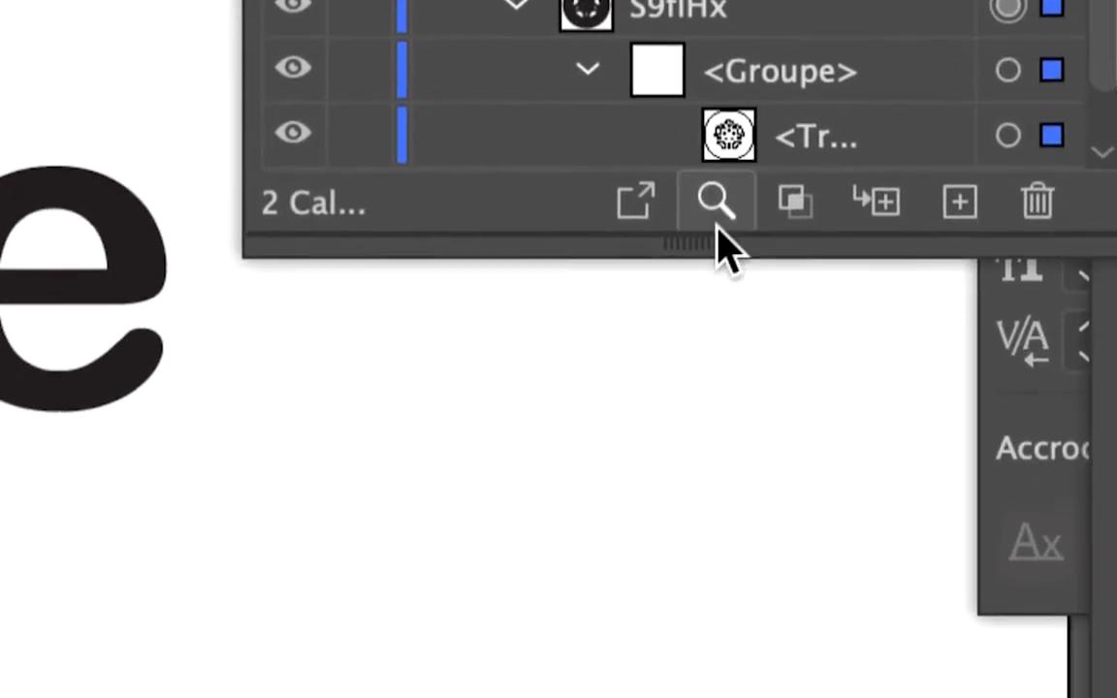
{"action": "left_click_drag", "start_coordinate": [827, 369], "coordinate": [849, 489]}
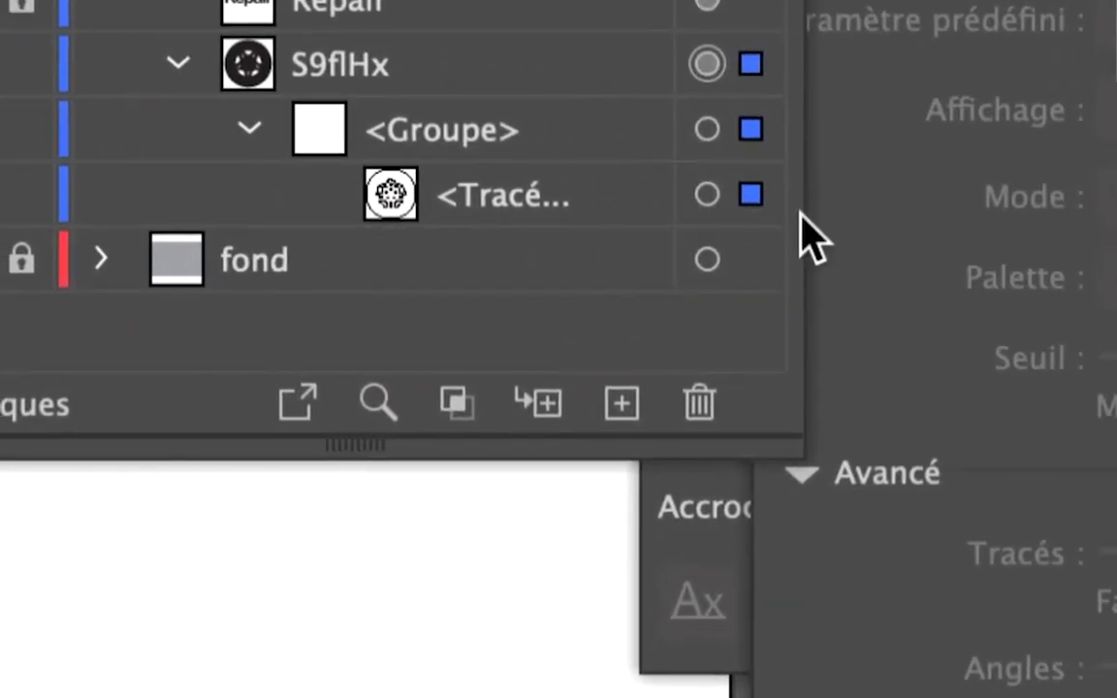
{"action": "left_click_drag", "start_coordinate": [798, 217], "coordinate": [883, 218]}
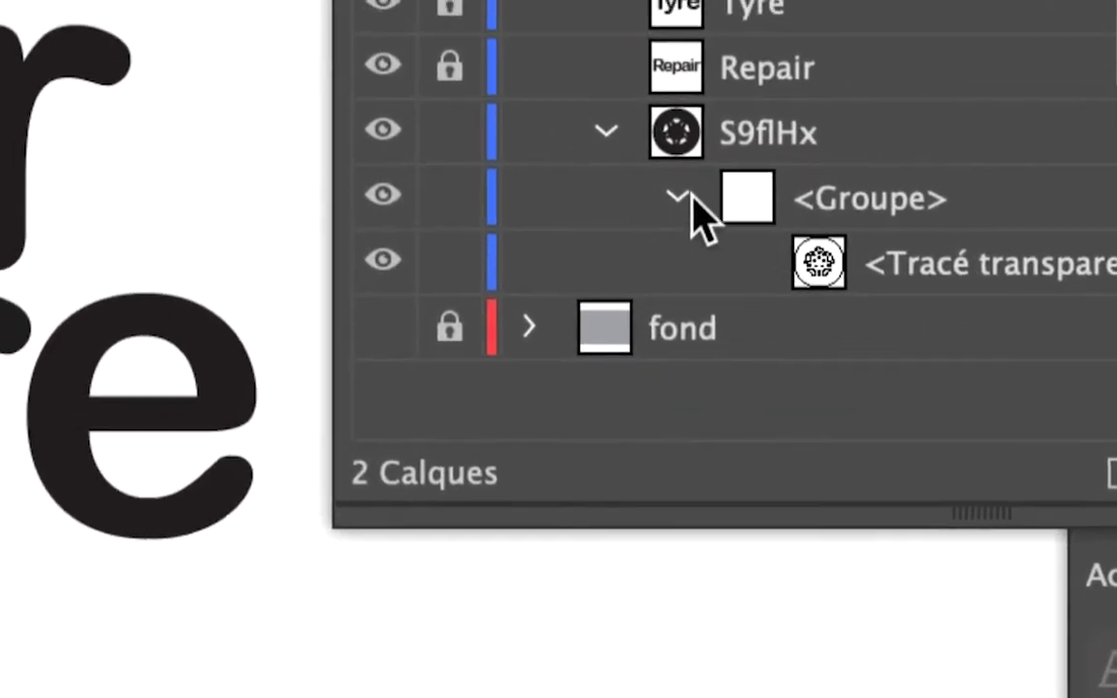
{"action": "left_click", "coordinate": [691, 200]}
{"action": "left_click", "coordinate": [673, 186]}
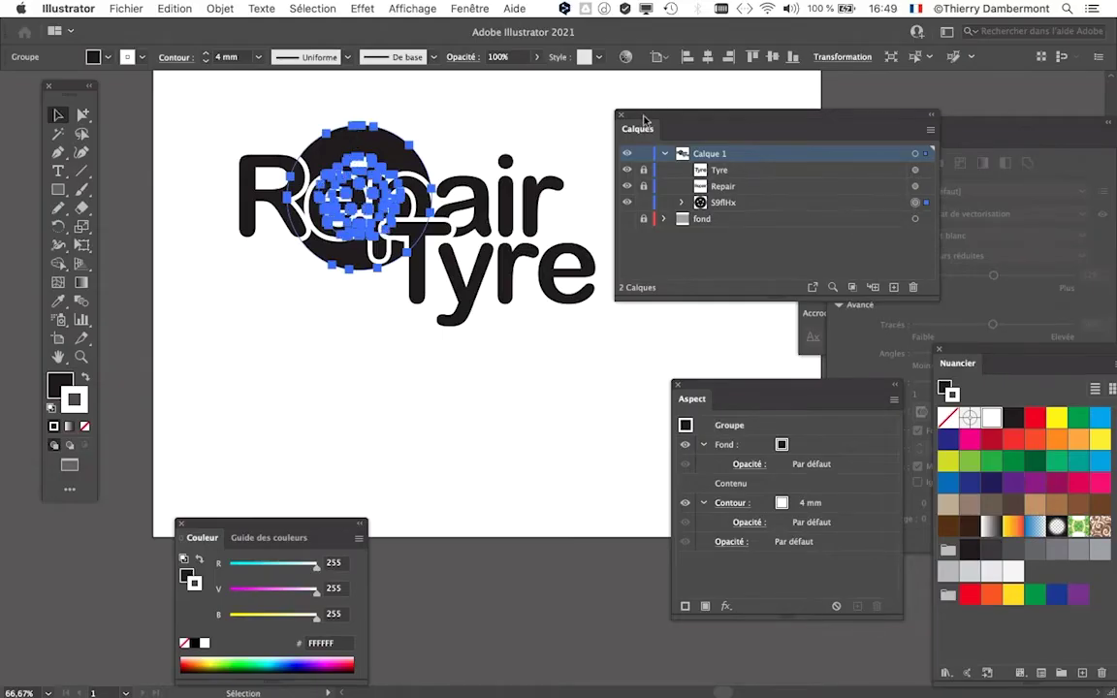
{"action": "left_click_drag", "start_coordinate": [645, 118], "coordinate": [822, 126]}
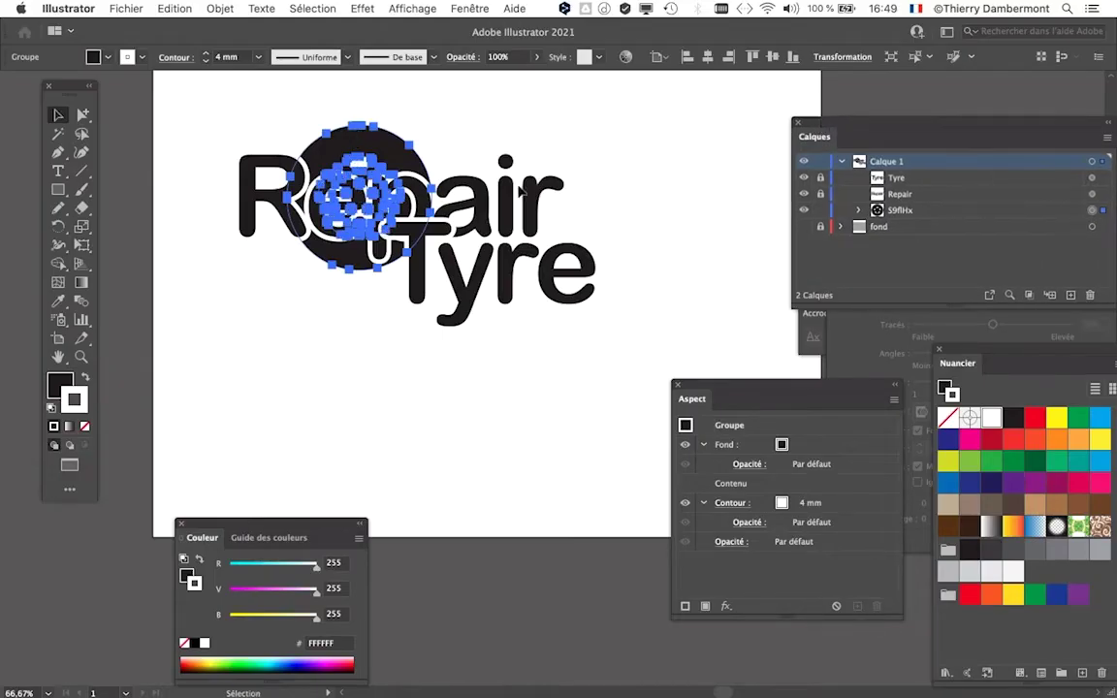
Step: Enlarge the wheel proportionally with Free Transform and place it behind the ends of "Repair" and "Tyre"
{"action": "left_click_drag", "start_coordinate": [409, 170], "coordinate": [628, 249]}
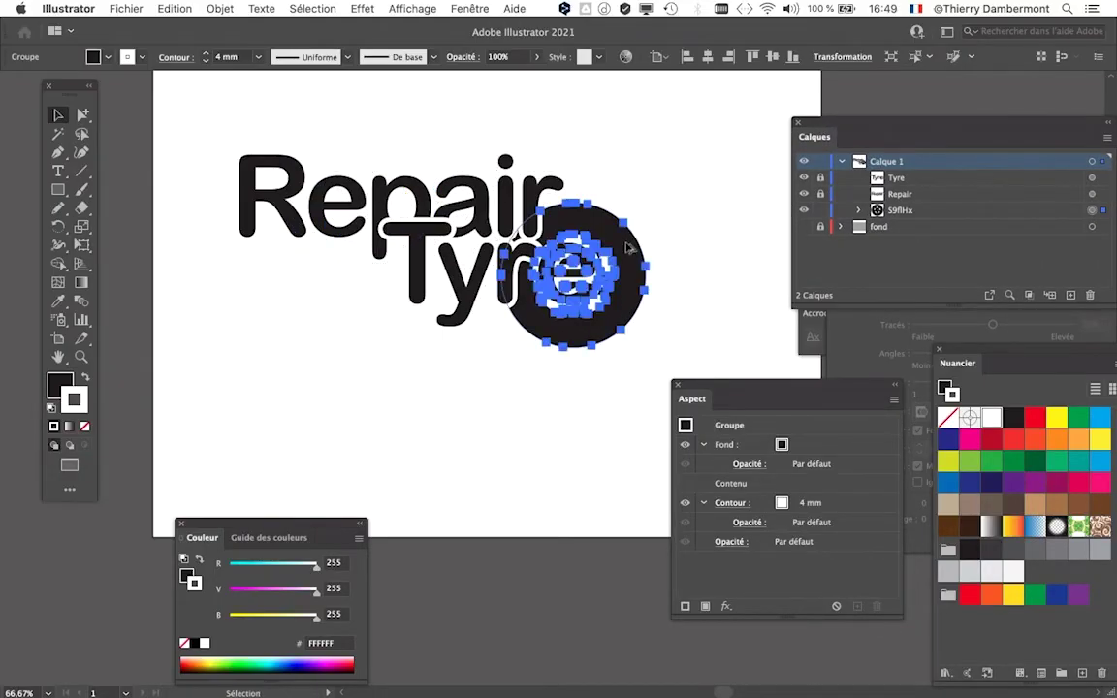
{"action": "scroll", "coordinate": [671, 239], "scroll_direction": "up", "scroll_amount": 1}
{"action": "scroll", "coordinate": [623, 250], "scroll_direction": "down", "scroll_amount": 1}
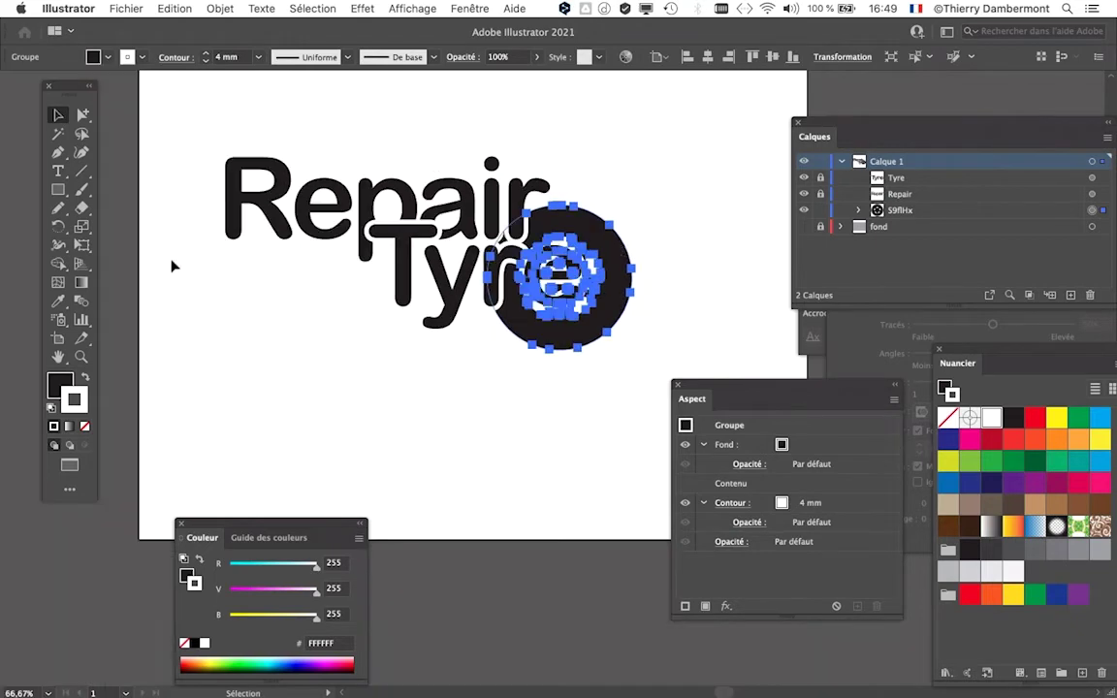
{"action": "left_click", "coordinate": [82, 244]}
{"action": "left_click_drag", "start_coordinate": [487, 205], "coordinate": [340, 114]}
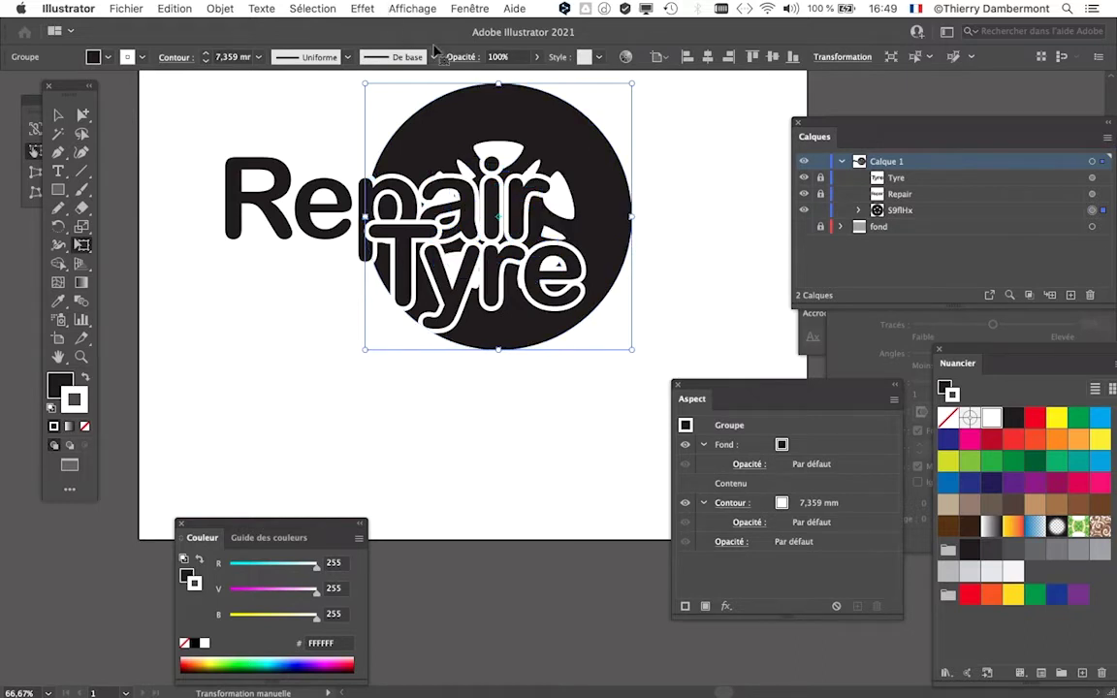
{"action": "left_click_drag", "start_coordinate": [520, 126], "coordinate": [666, 158]}
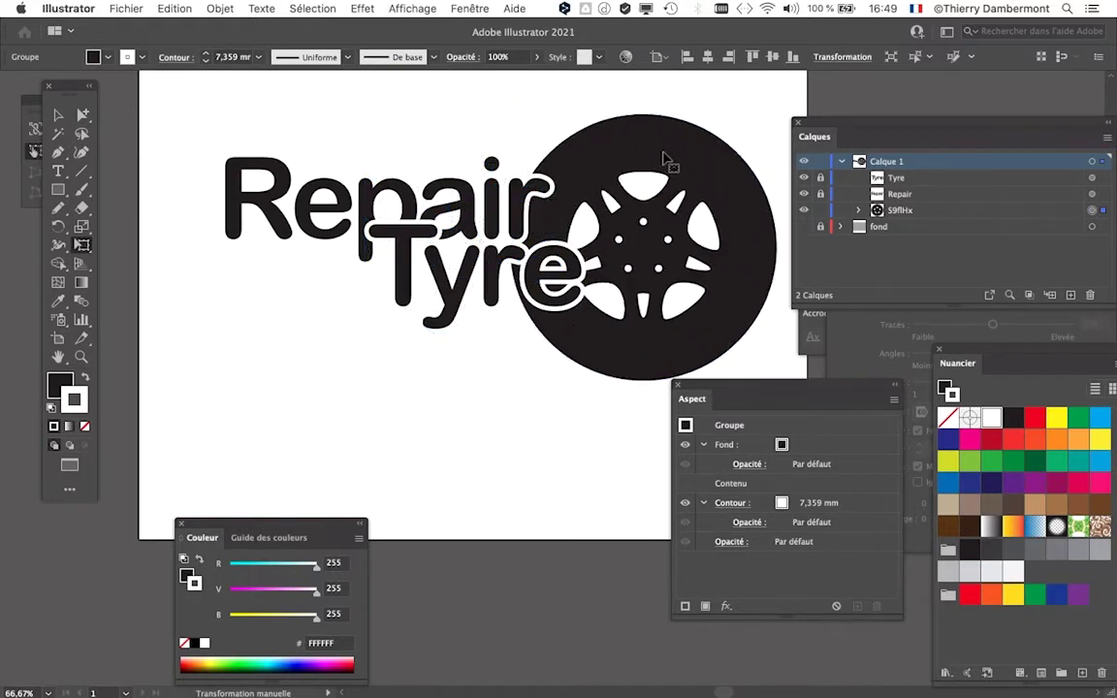
Step: Clear the Calques and Aspect windows away from the enlarged wheel
{"action": "scroll", "coordinate": [489, 199], "scroll_direction": "right", "scroll_amount": 2}
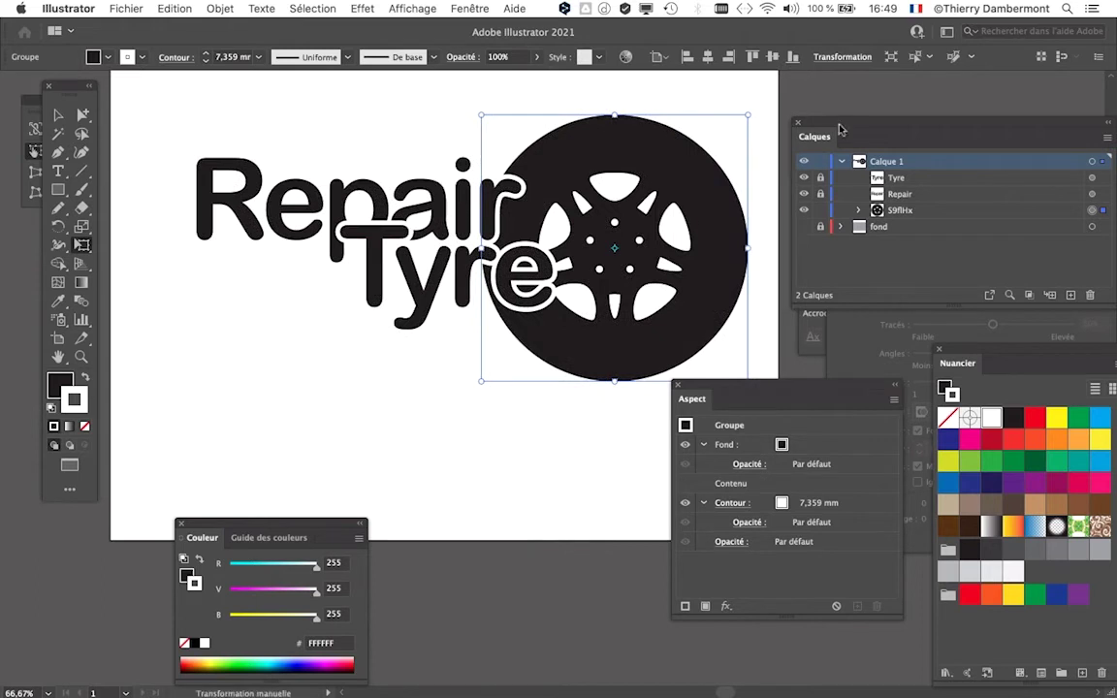
{"action": "left_click_drag", "start_coordinate": [843, 127], "coordinate": [902, 119]}
{"action": "left_click_drag", "start_coordinate": [710, 398], "coordinate": [748, 461]}
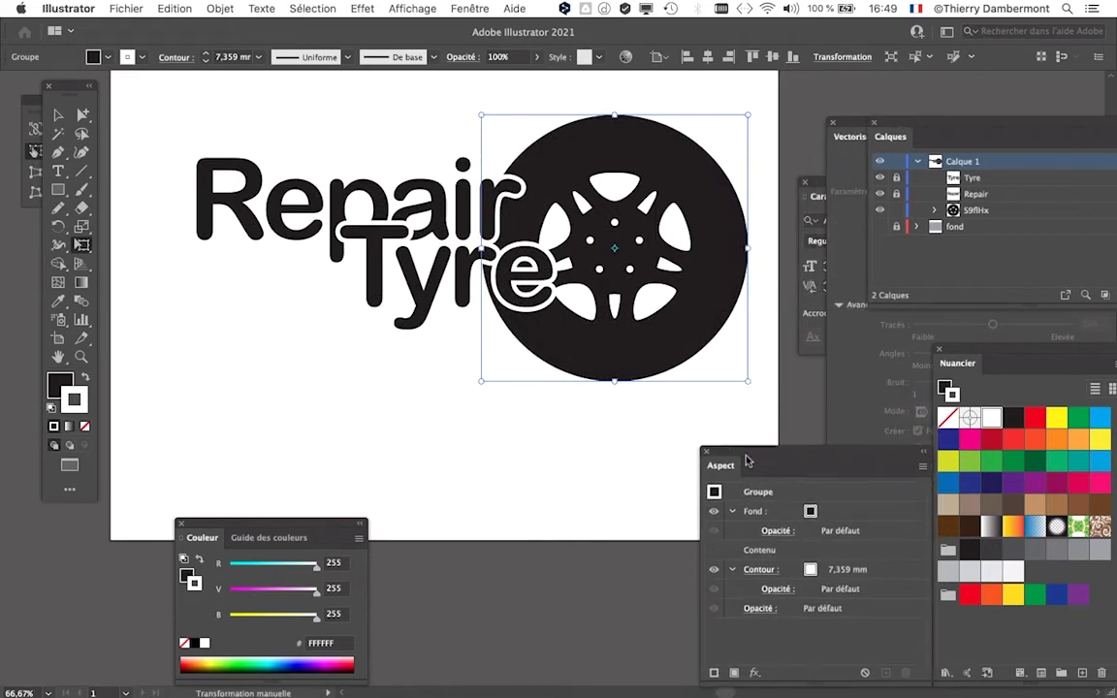
Step: Hide the selection edges and deselect the wheel to view the logo cleanly
{"action": "left_click", "coordinate": [560, 257]}
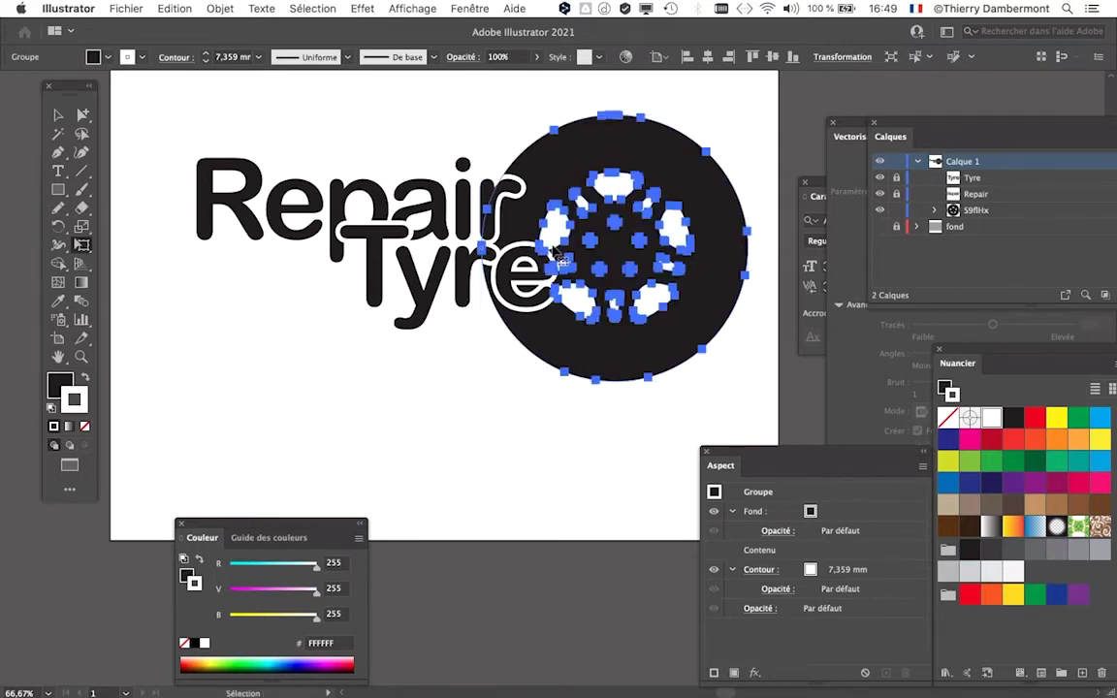
{"action": "key", "text": "super+h"}
{"action": "left_click", "coordinate": [394, 7]}
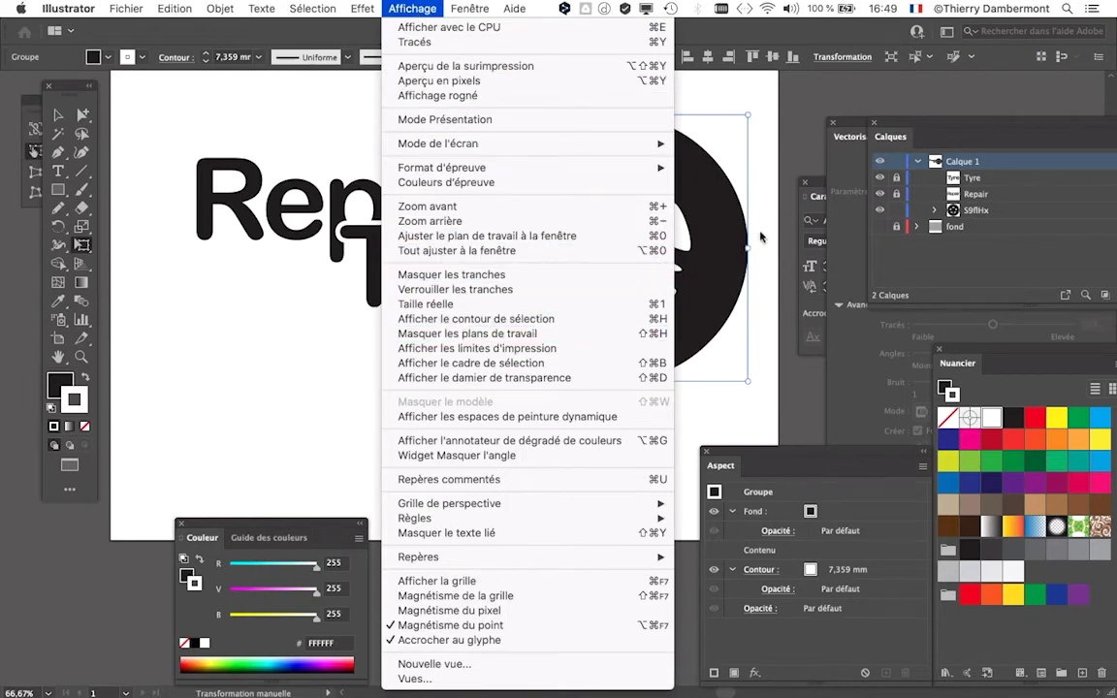
{"action": "left_click", "coordinate": [787, 96]}
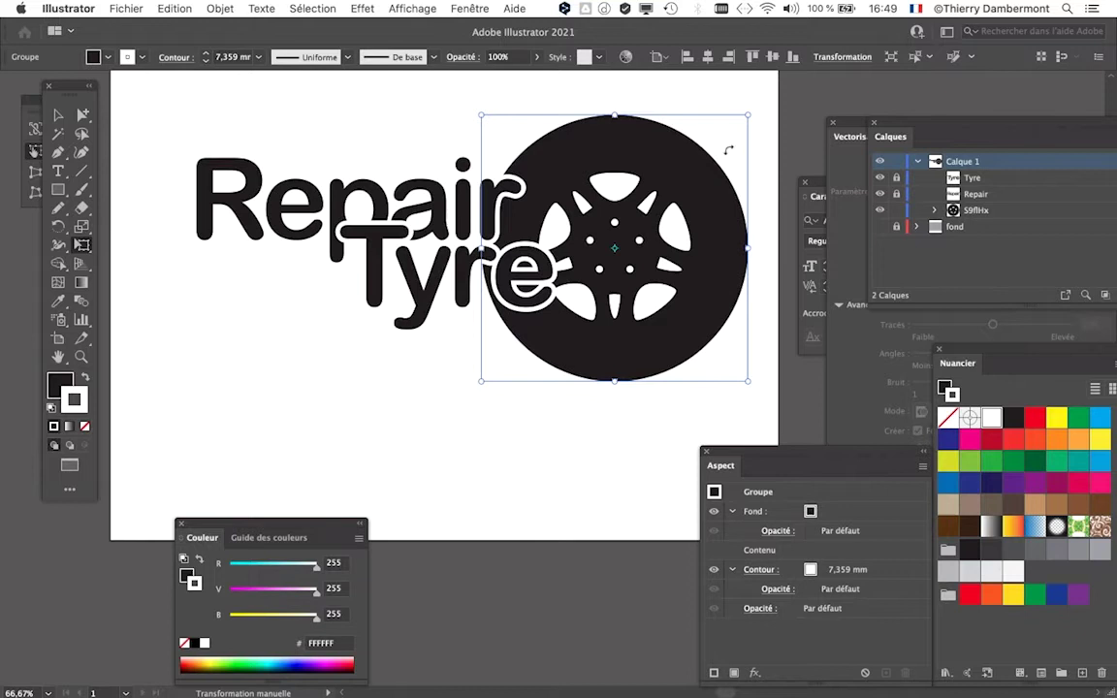
{"action": "left_click", "coordinate": [58, 114]}
{"action": "left_click", "coordinate": [175, 294]}
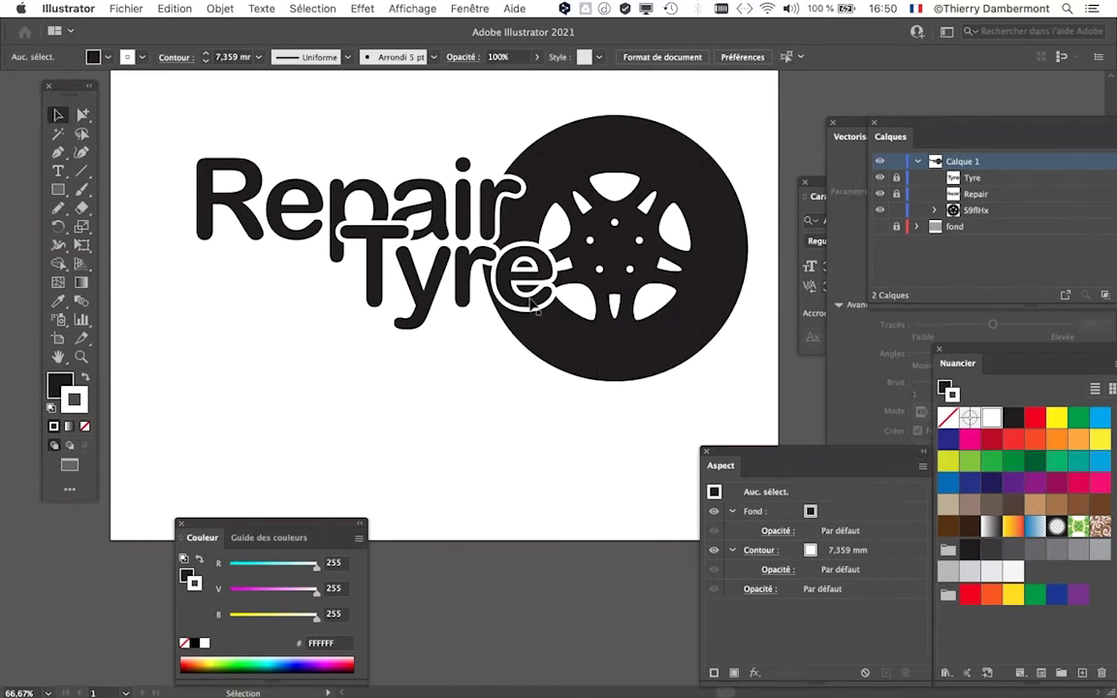
Step: Examine the white outlines where the letters overlap each other and the wheel
{"action": "scroll", "coordinate": [531, 305], "scroll_direction": "up", "scroll_amount": 1}
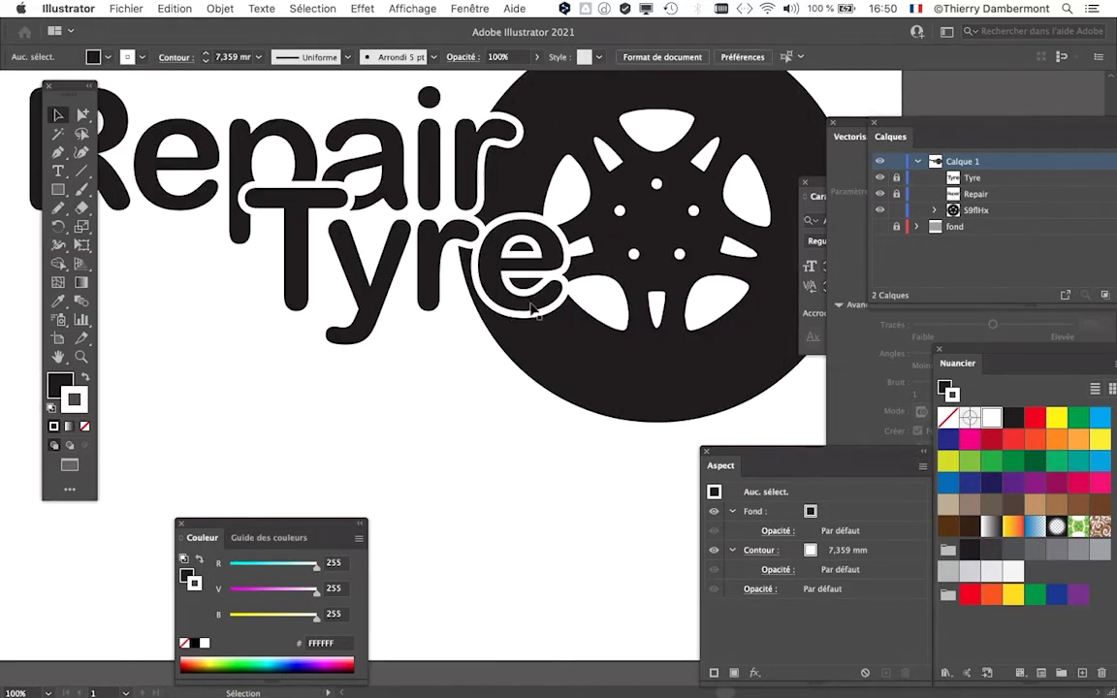
{"action": "scroll", "coordinate": [531, 306], "scroll_direction": "down", "scroll_amount": 2}
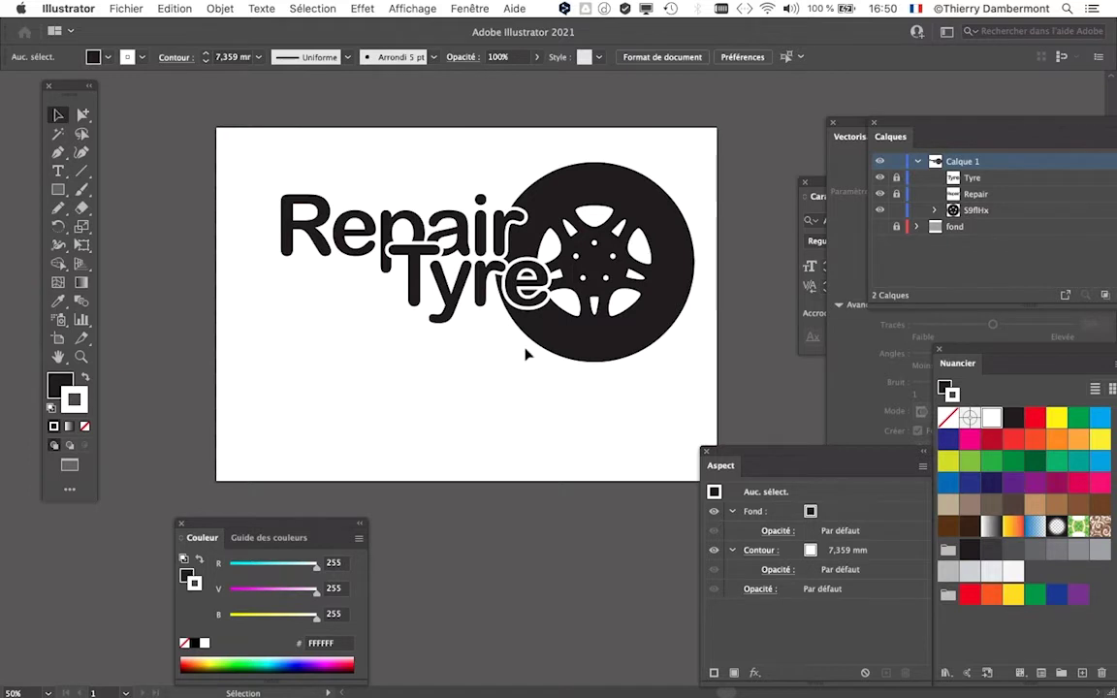
{"action": "left_click_drag", "start_coordinate": [497, 364], "coordinate": [419, 350]}
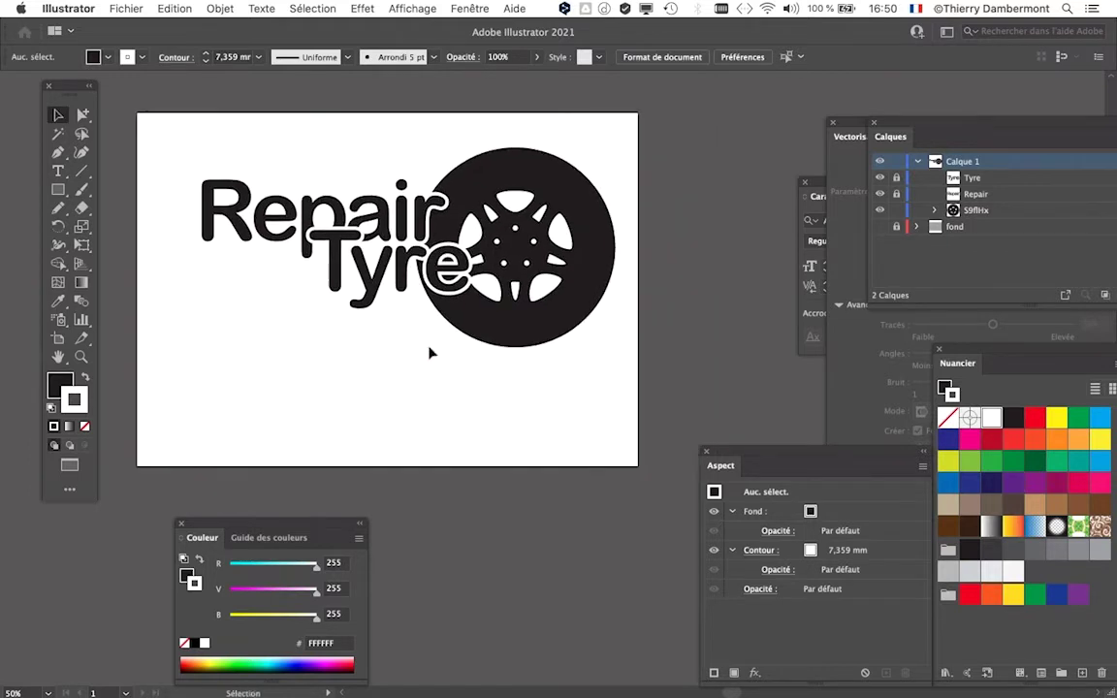
{"action": "scroll", "coordinate": [448, 275], "scroll_direction": "up", "scroll_amount": 2}
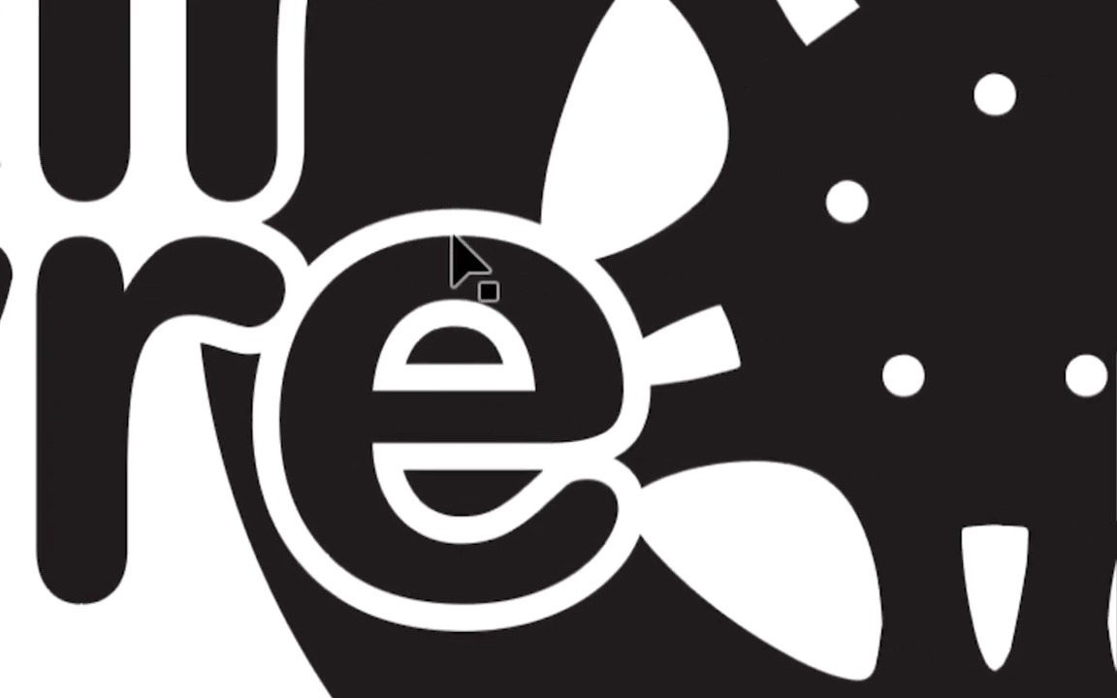
{"action": "scroll", "coordinate": [556, 258], "scroll_direction": "down", "scroll_amount": 2}
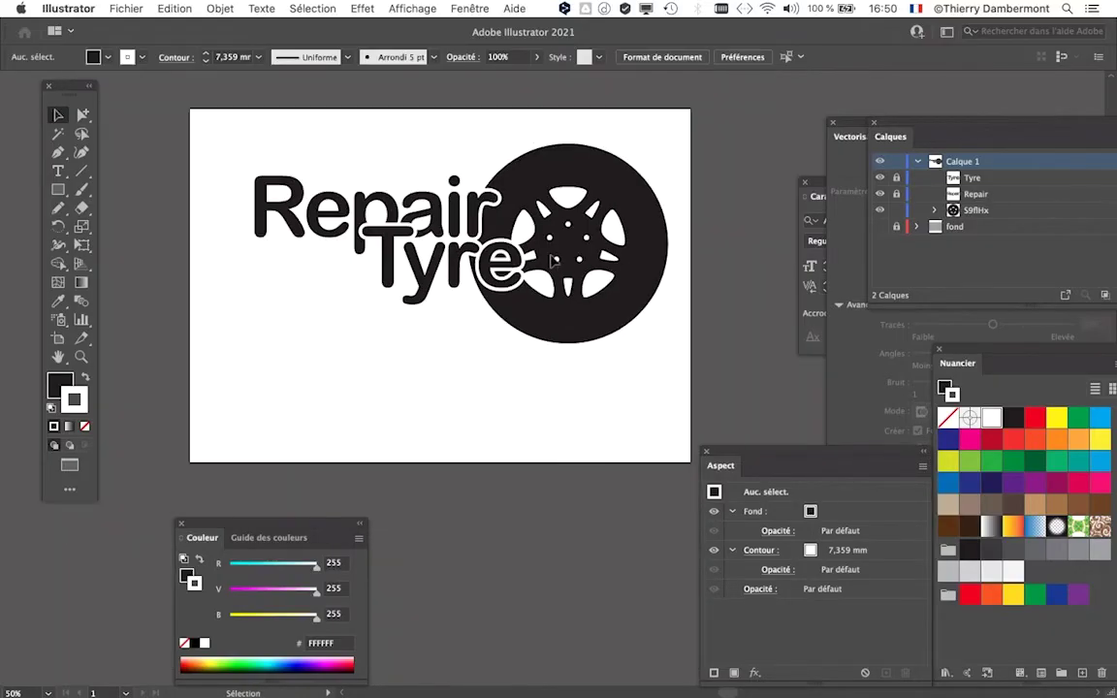
Step: Save the document as "texte - texte et objet à contours blancs superposés - 04.ai" with the default Illustrator options
{"action": "left_click", "coordinate": [146, 9]}
{"action": "left_click", "coordinate": [185, 150]}
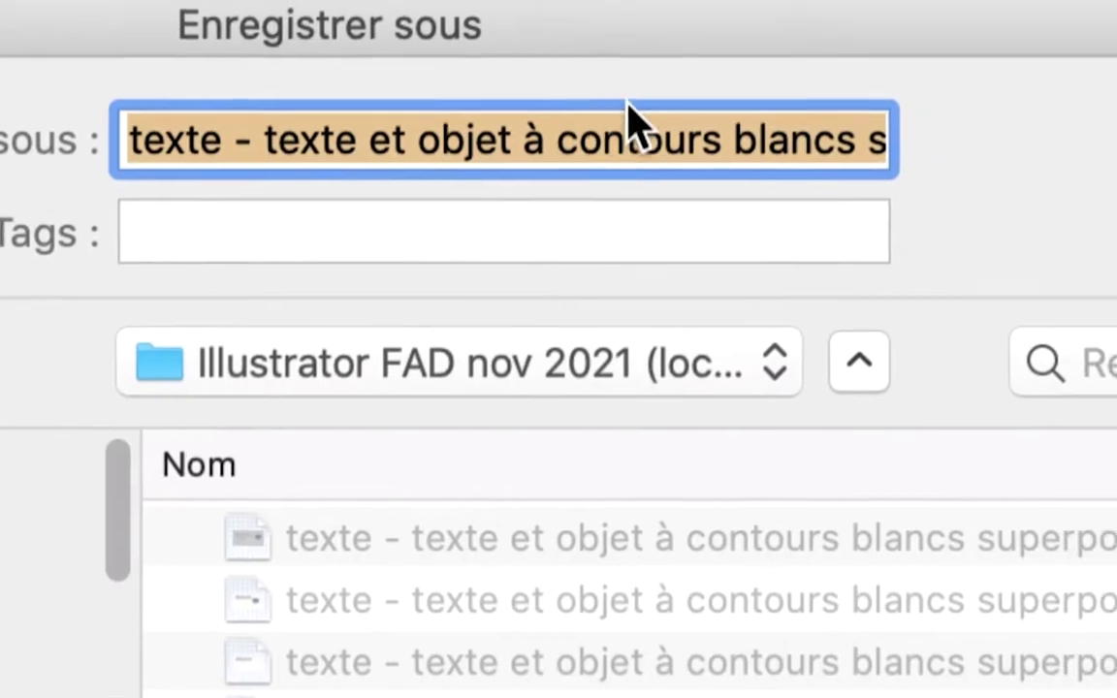
{"action": "left_click", "coordinate": [681, 138]}
{"action": "key", "text": "Down"}
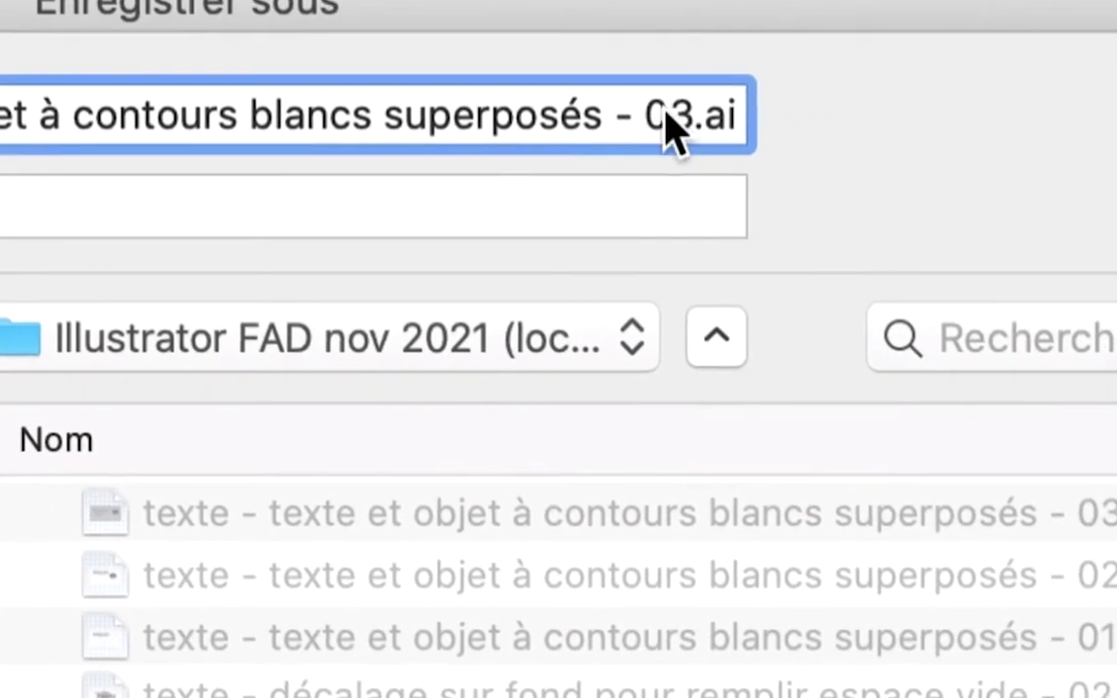
{"action": "left_click_drag", "start_coordinate": [667, 114], "coordinate": [687, 117]}
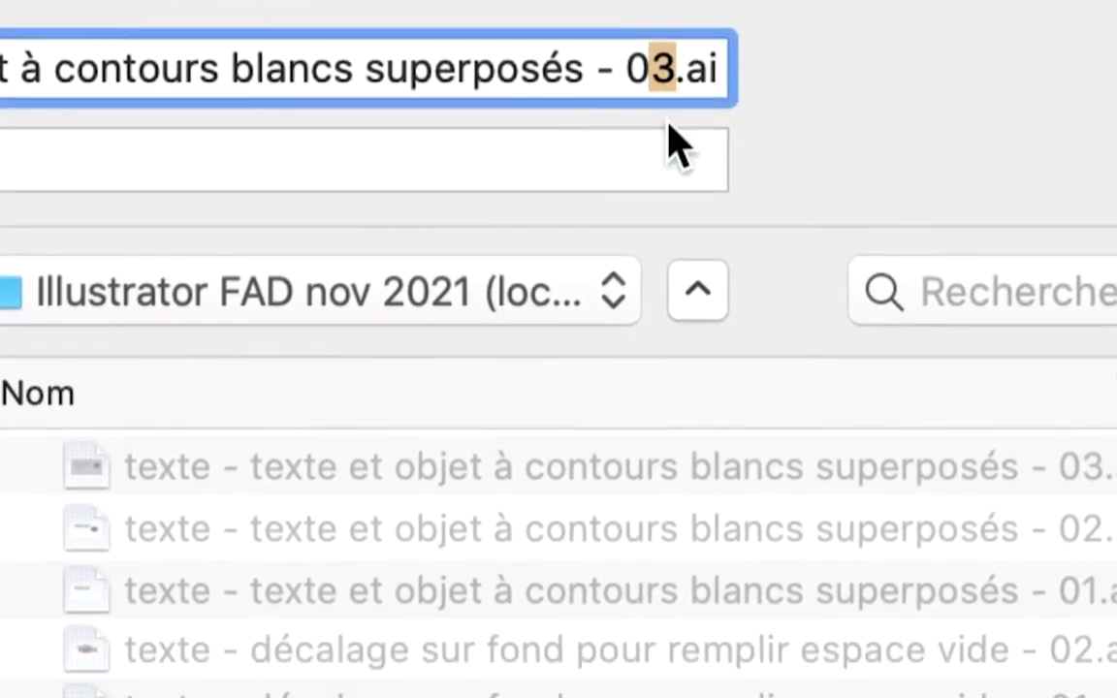
{"action": "type", "text": "4"}
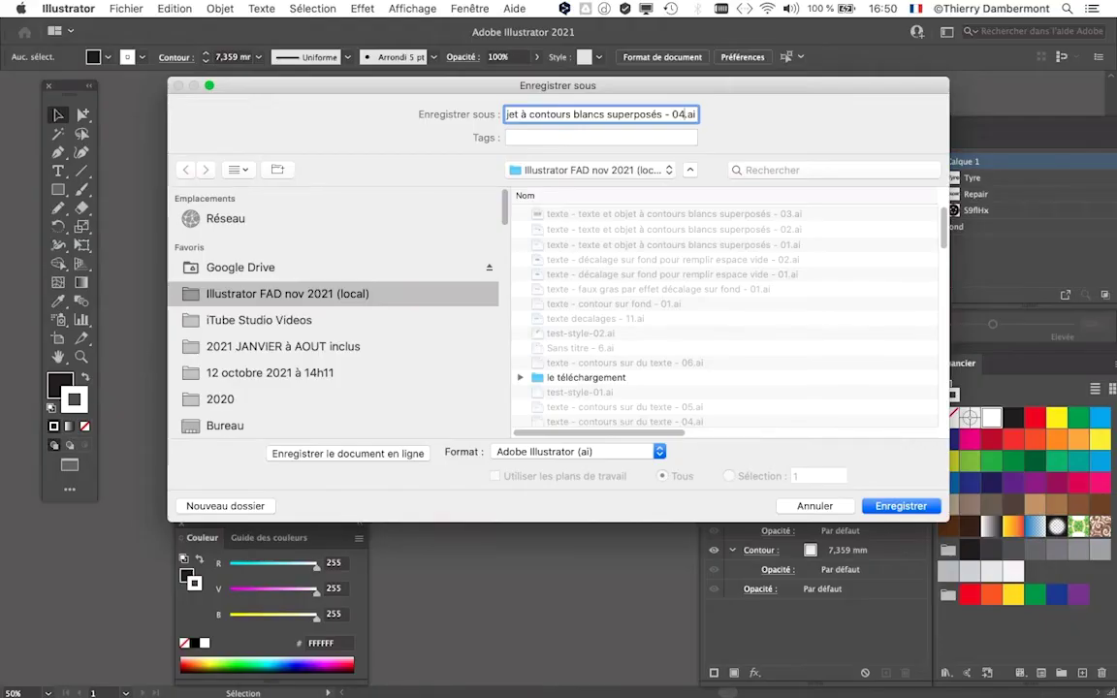
{"action": "key", "text": "Return"}
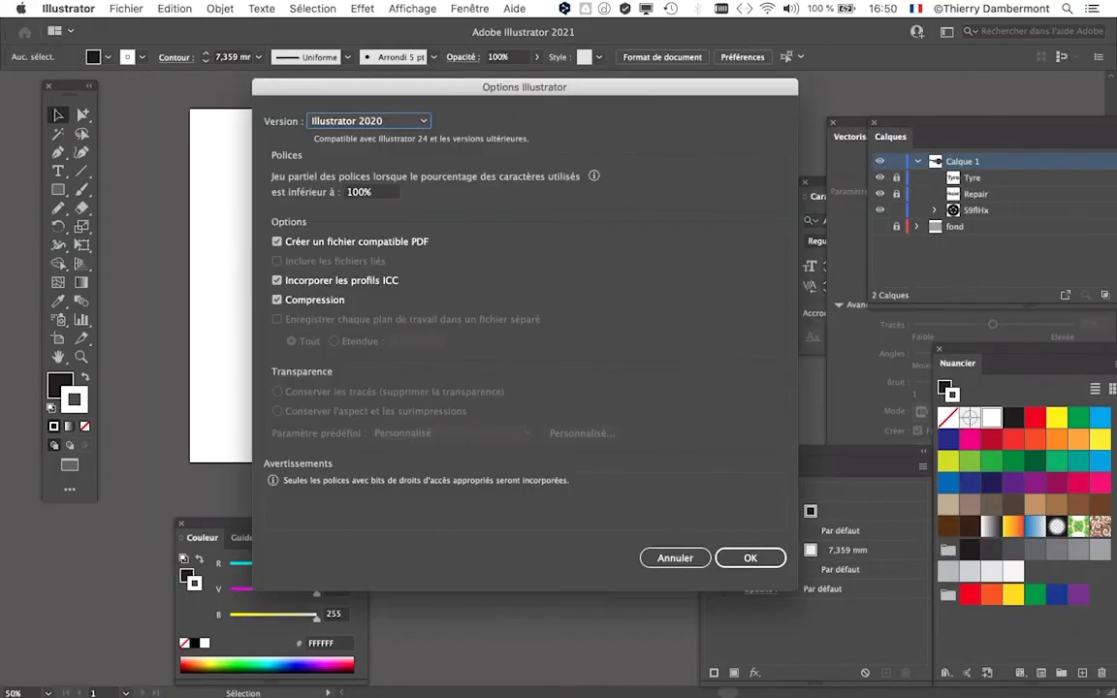
{"action": "key", "text": "Return"}
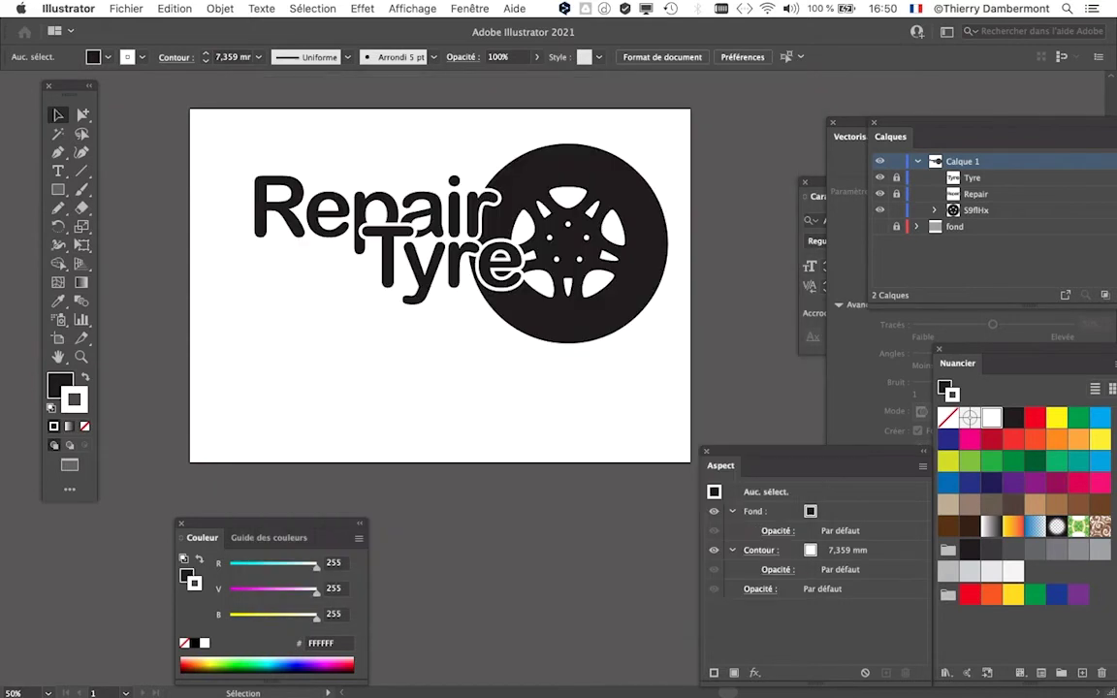
Step: Try to shift the wheel slightly and undo the move
{"action": "left_click_drag", "start_coordinate": [574, 317], "coordinate": [534, 328]}
{"action": "key", "text": "super+z"}
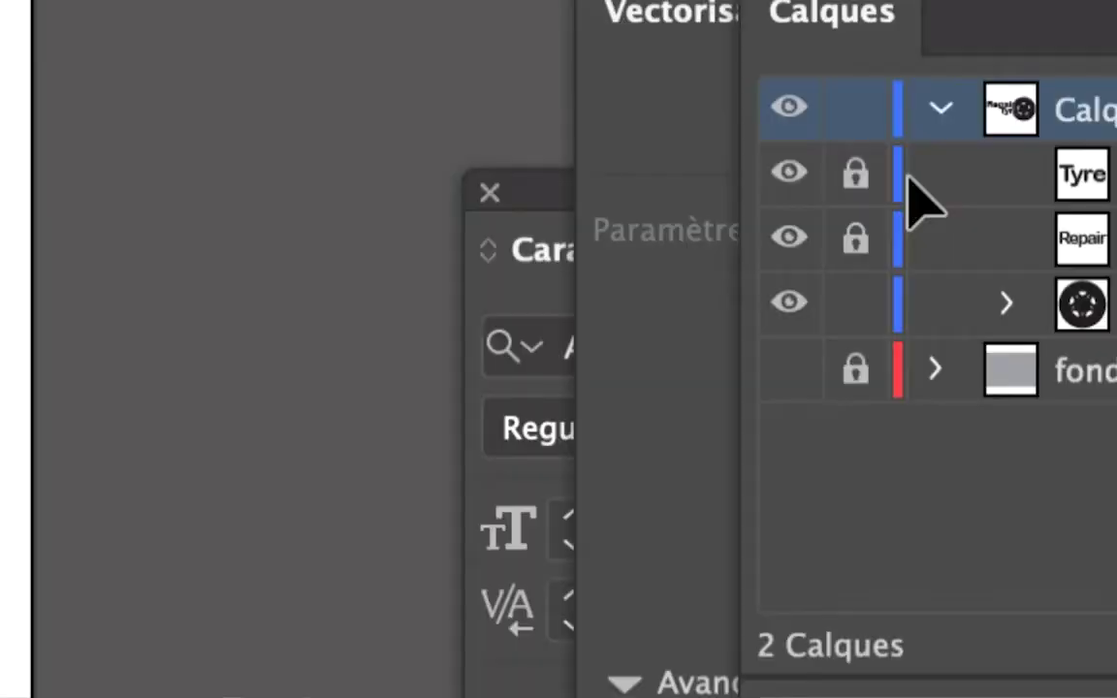
Step: Unlock the "Tyre" and "Repair" texts and move the whole logo slightly down and to the left on the artboard
{"action": "left_click", "coordinate": [896, 179]}
{"action": "left_click", "coordinate": [896, 194]}
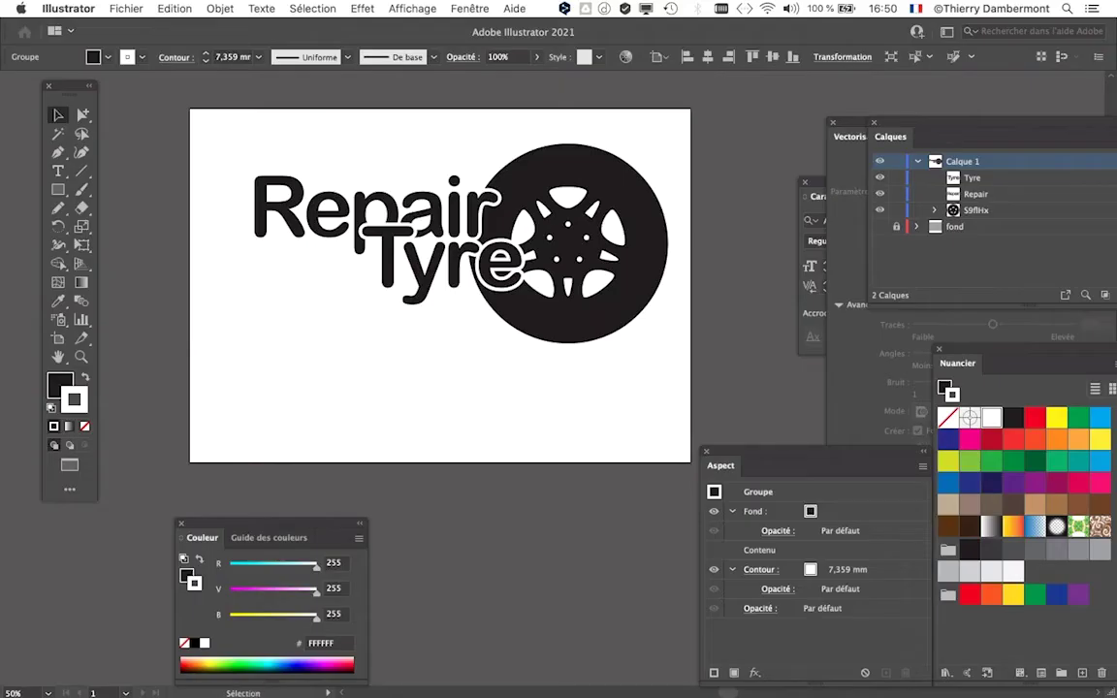
{"action": "left_click_drag", "start_coordinate": [464, 244], "coordinate": [488, 312]}
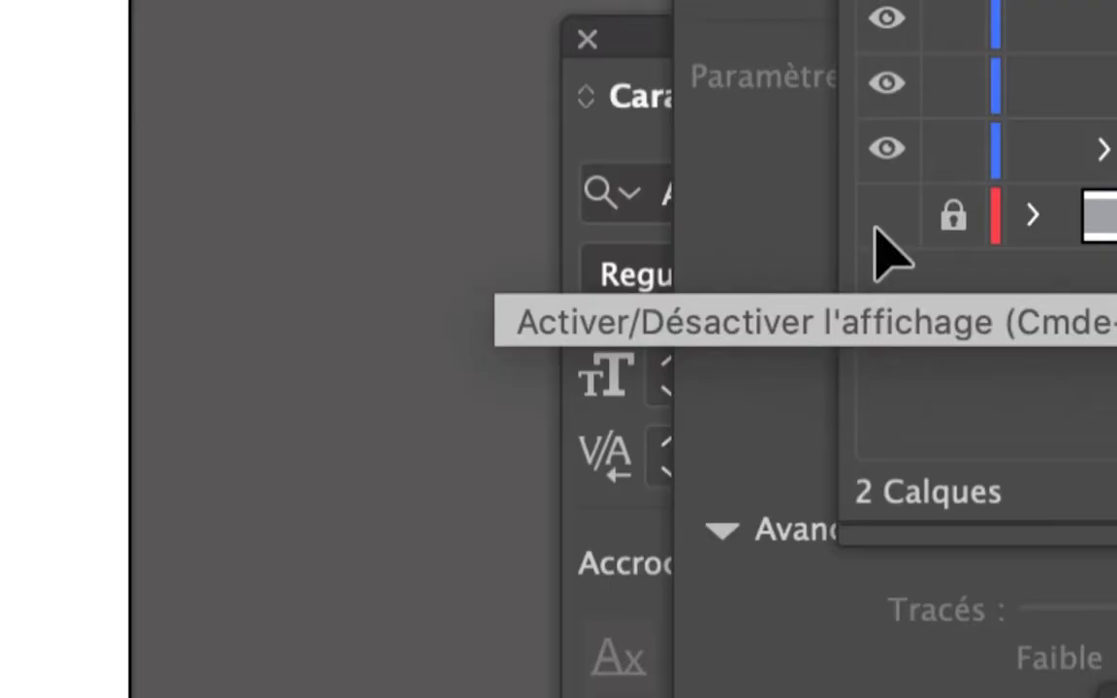
Step: Toggle the grey "fond" layer to compare the logo on white and grey, leaving the layer shown
{"action": "left_click", "coordinate": [879, 226]}
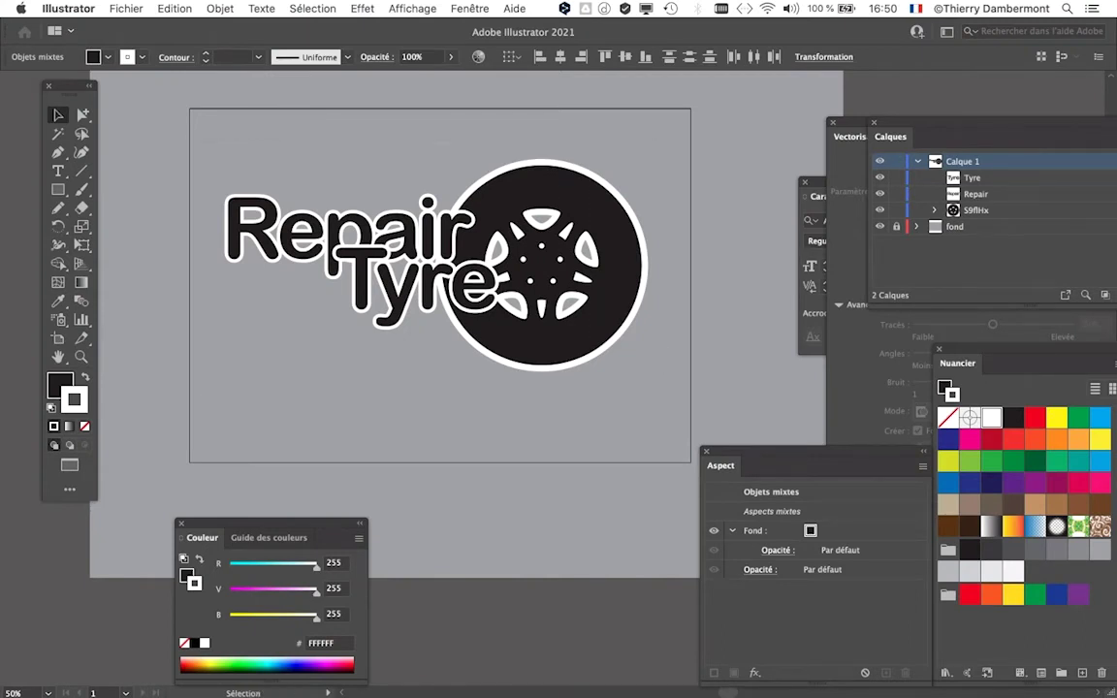
{"action": "left_click", "coordinate": [879, 226]}
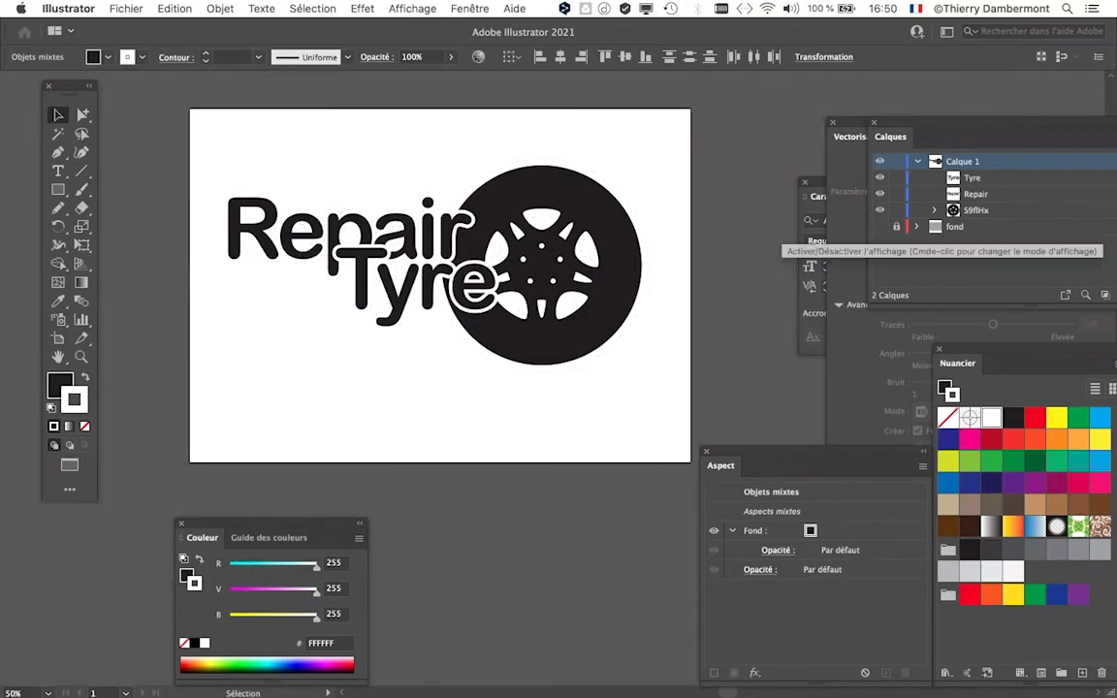
{"action": "key", "text": "super+plus"}
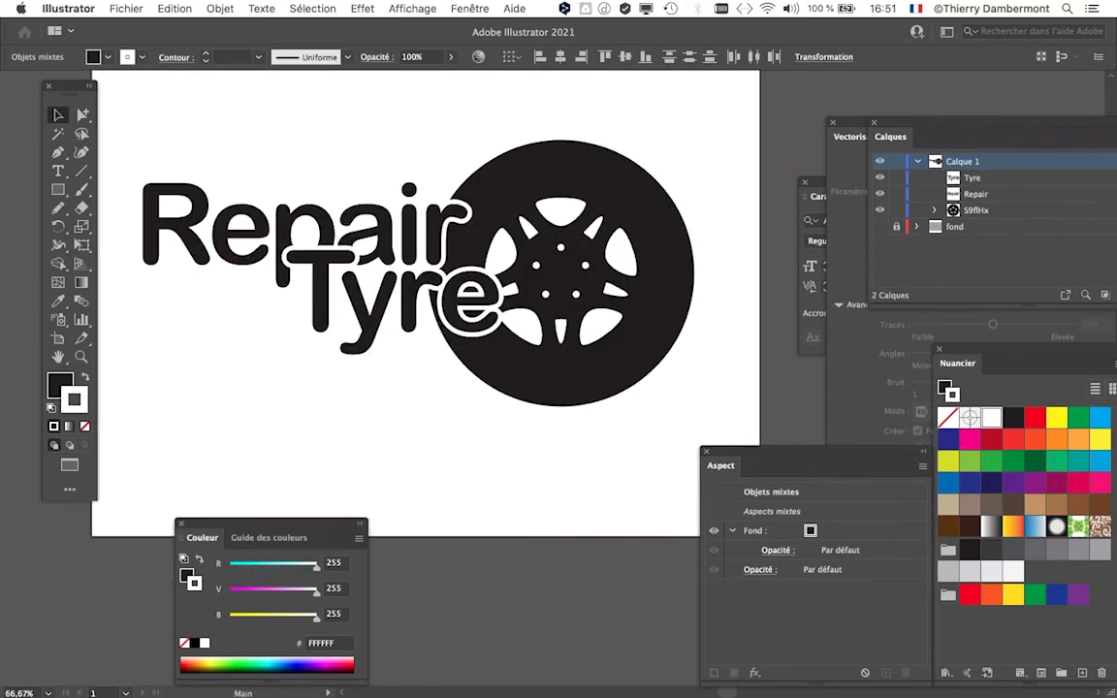
{"action": "scroll", "coordinate": [427, 291], "scroll_direction": "left", "scroll_amount": 2}
{"action": "left_click", "coordinate": [880, 226]}
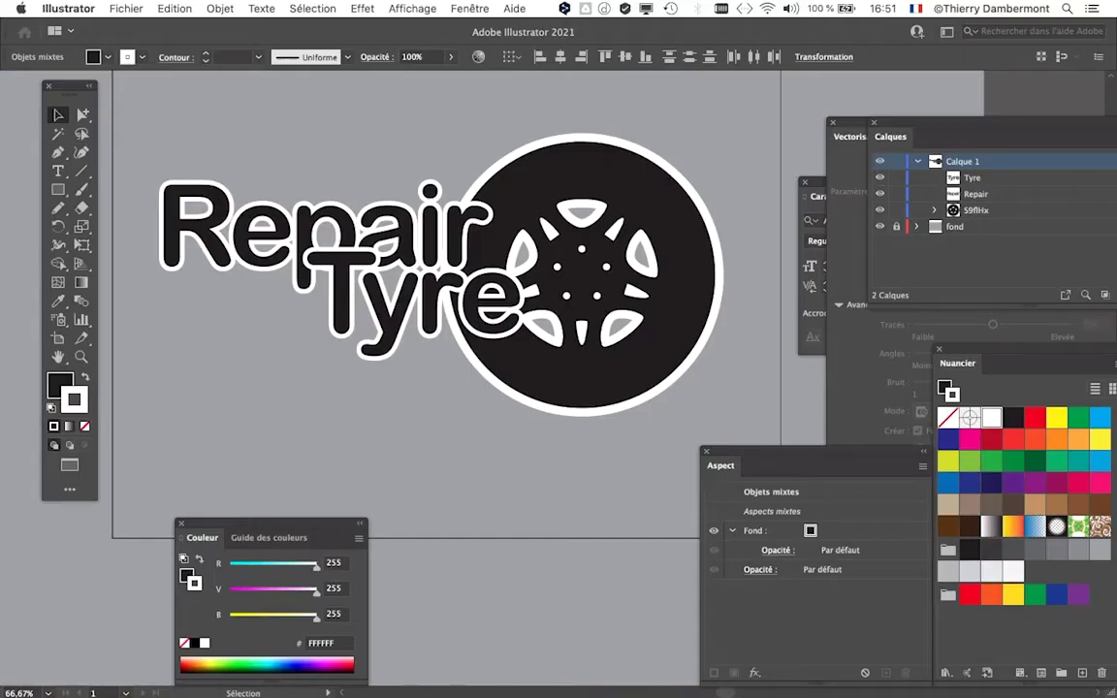
Step: Rasterize the whole logo in RVB at 300 ppp with a white background
{"action": "key", "text": "super+a"}
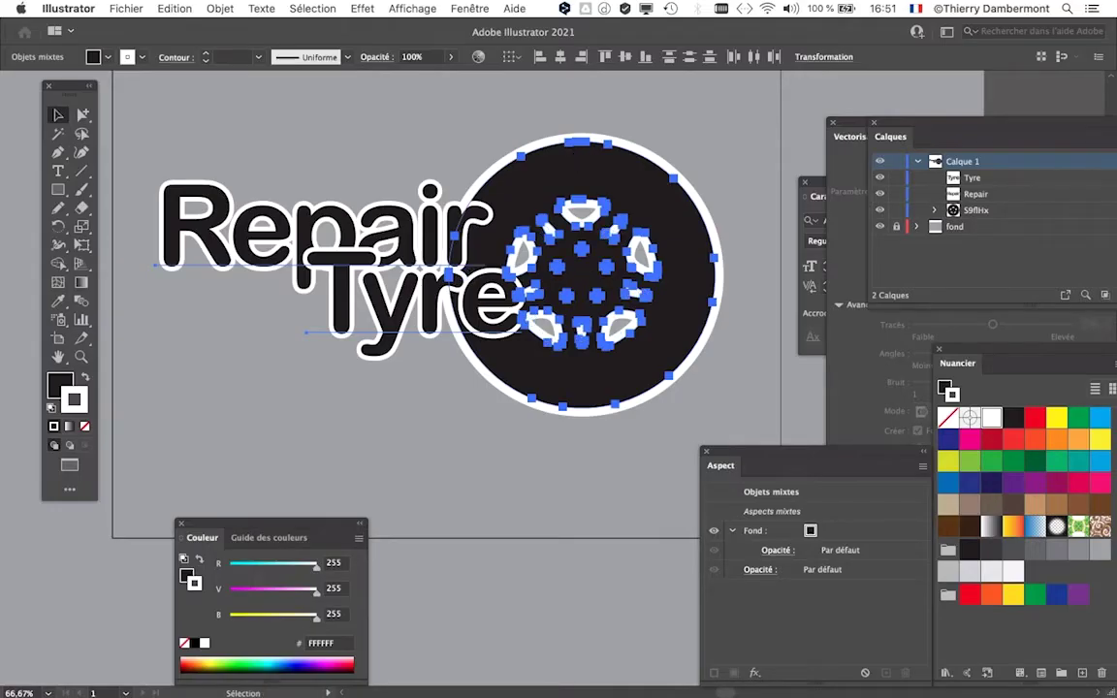
{"action": "left_click", "coordinate": [223, 7]}
{"action": "left_click", "coordinate": [240, 223]}
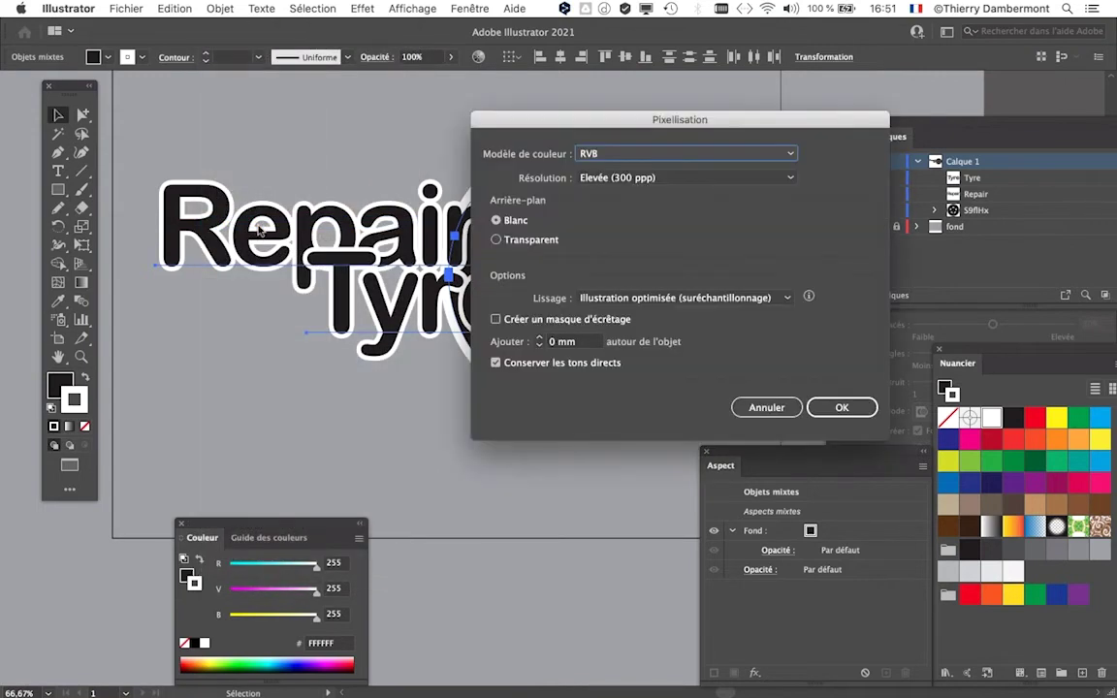
{"action": "left_click", "coordinate": [845, 407]}
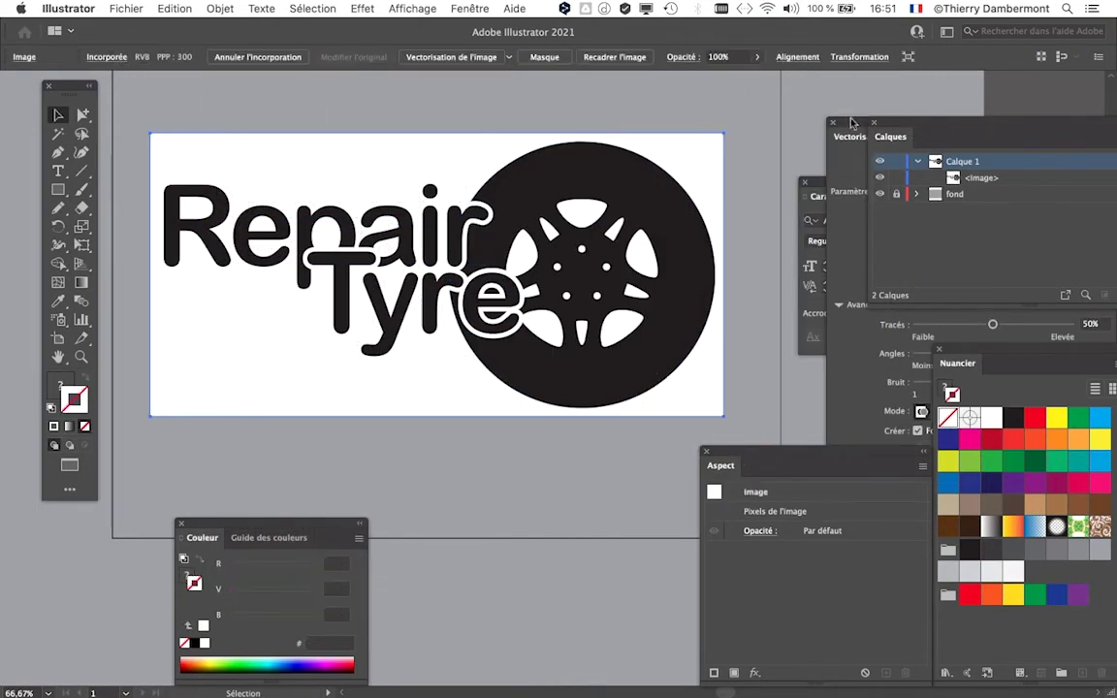
Step: Trace the rasterized logo in black and white with the preview on and white ignored
{"action": "left_click_drag", "start_coordinate": [851, 120], "coordinate": [765, 51]}
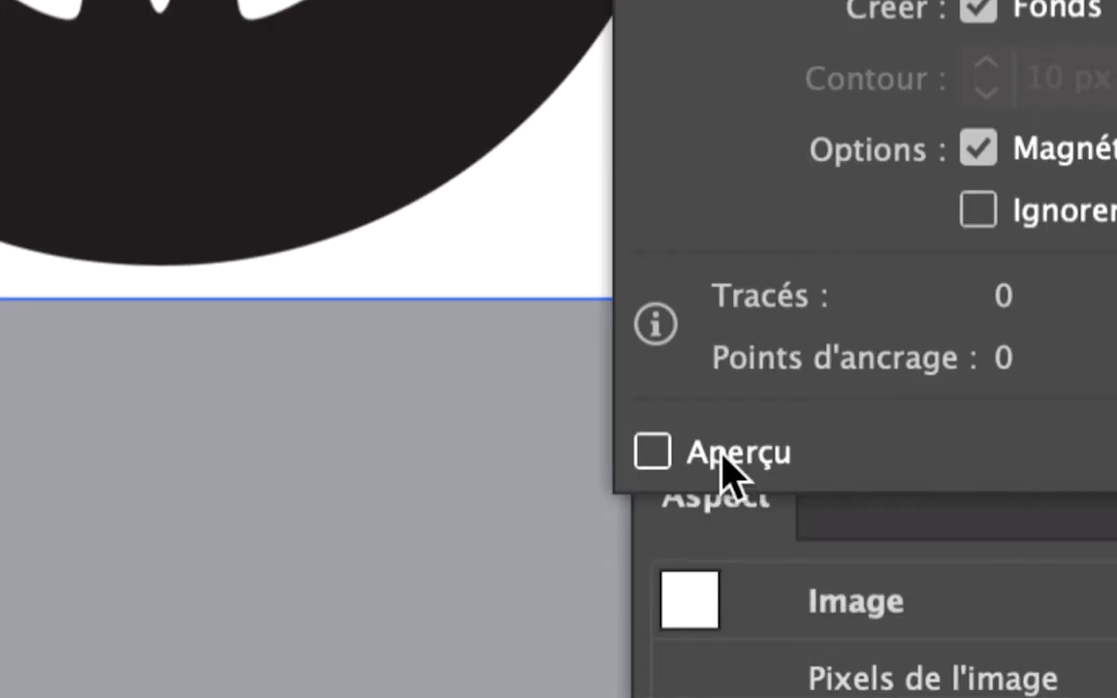
{"action": "left_click", "coordinate": [723, 454]}
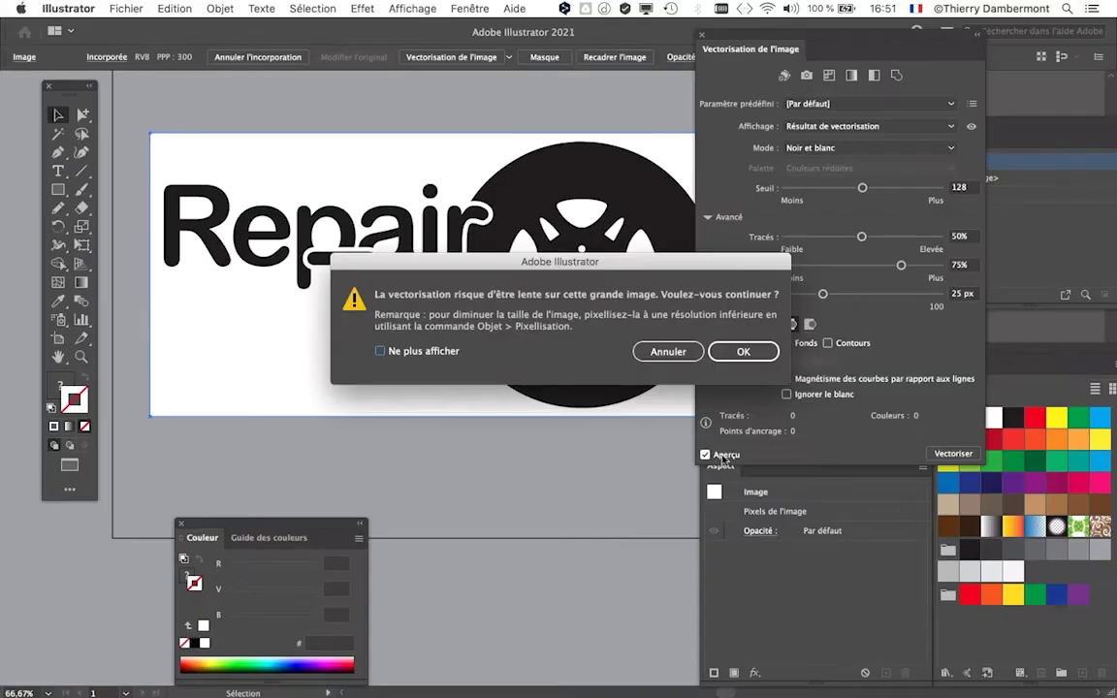
{"action": "left_click", "coordinate": [758, 355]}
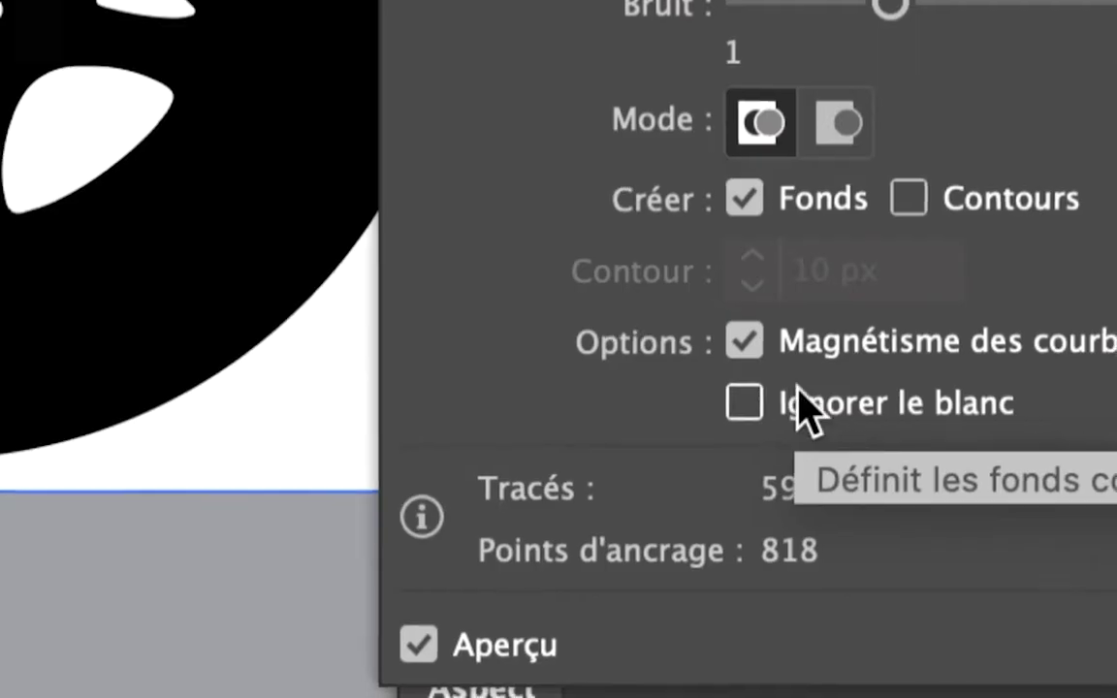
{"action": "left_click", "coordinate": [802, 399]}
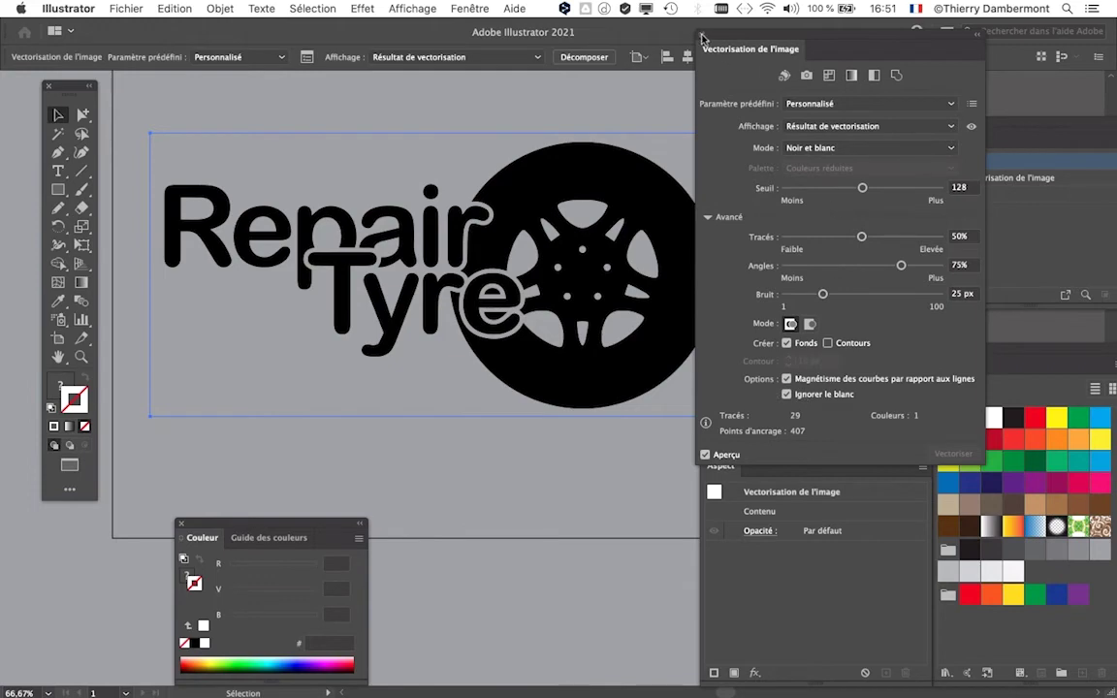
Step: Expand the traced logo into vector paths, deselect it, and clear the image tracing settings away from the artwork
{"action": "left_click", "coordinate": [220, 7]}
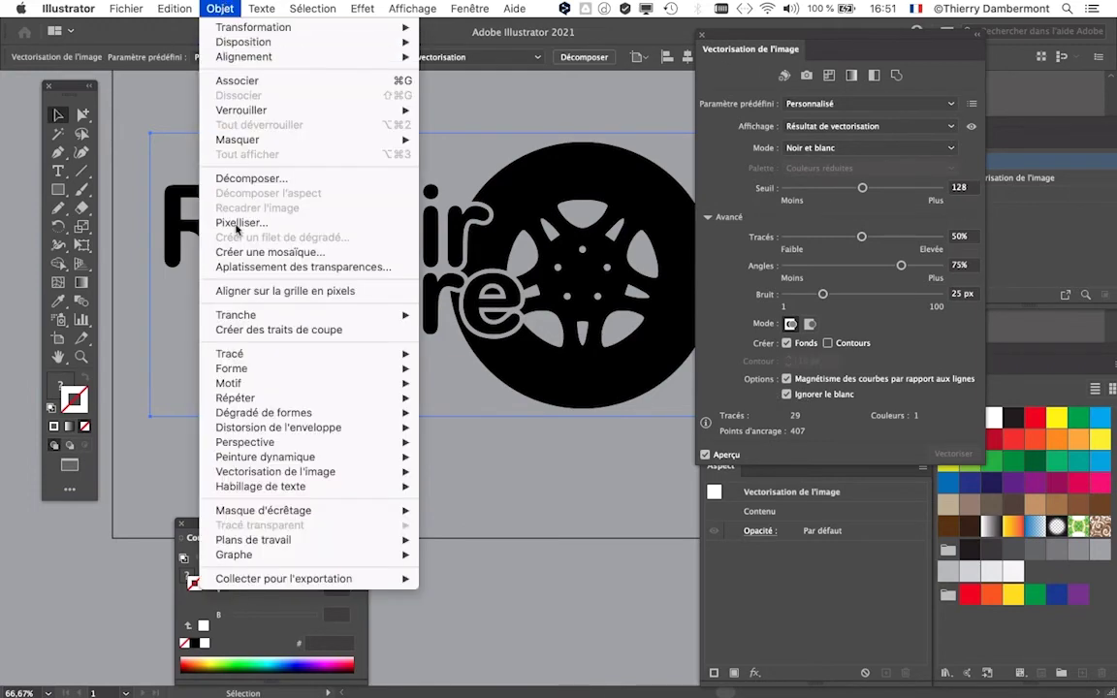
{"action": "mouse_move", "coordinate": [251, 472]}
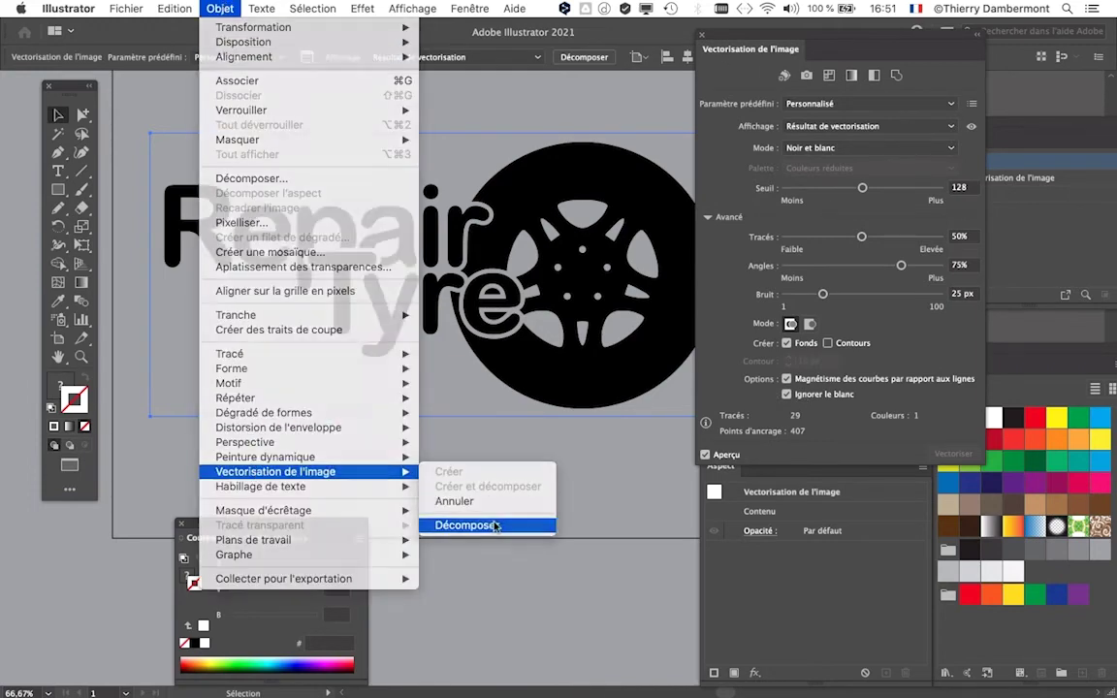
{"action": "left_click", "coordinate": [492, 524]}
{"action": "left_click", "coordinate": [586, 464]}
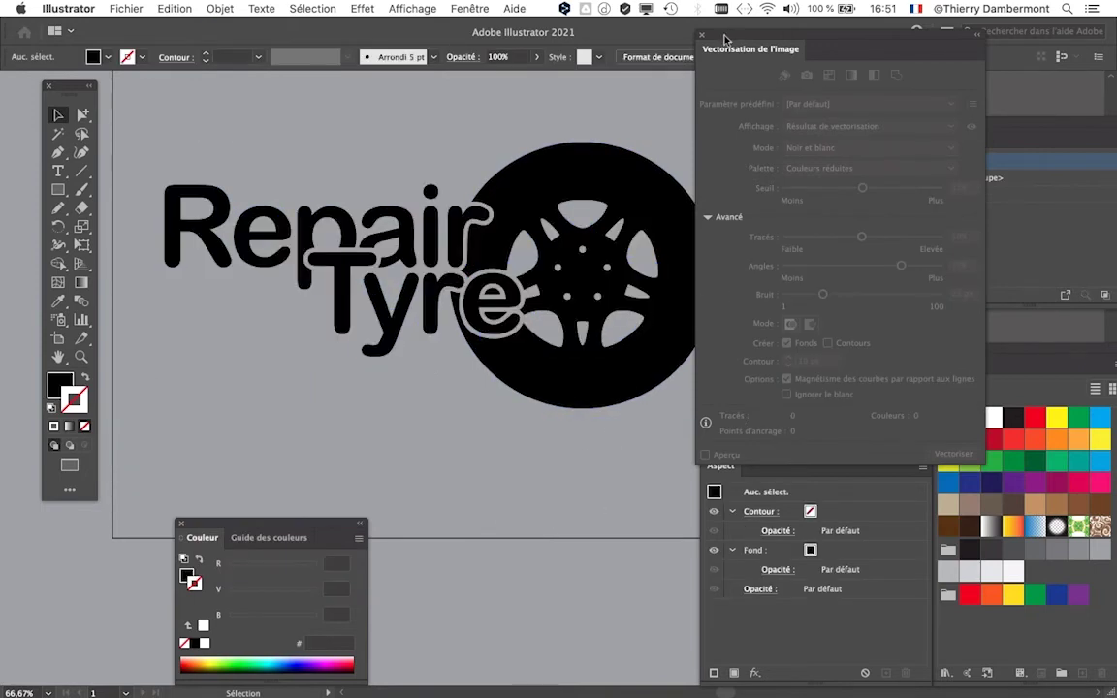
{"action": "left_click_drag", "start_coordinate": [726, 39], "coordinate": [500, 531]}
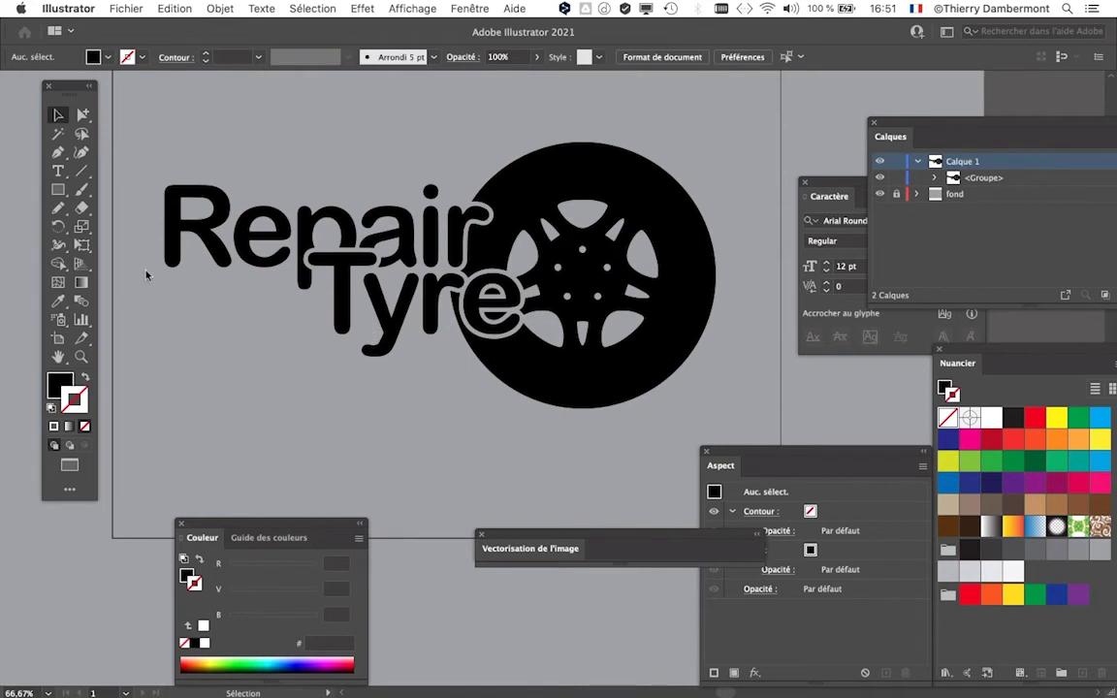
Step: Draw a wide rectangle over the logo with a magenta 9E1F63 fill and no stroke
{"action": "left_click", "coordinate": [59, 191]}
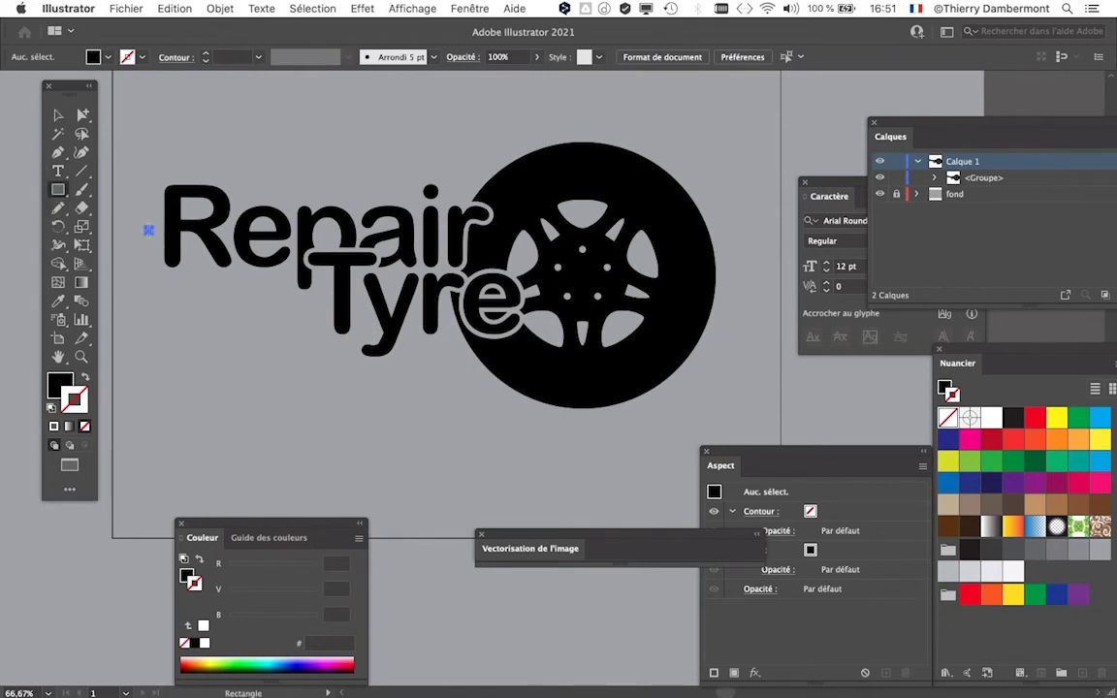
{"action": "left_click_drag", "start_coordinate": [147, 230], "coordinate": [719, 452]}
{"action": "key", "text": "x"}
{"action": "left_click", "coordinate": [1059, 485]}
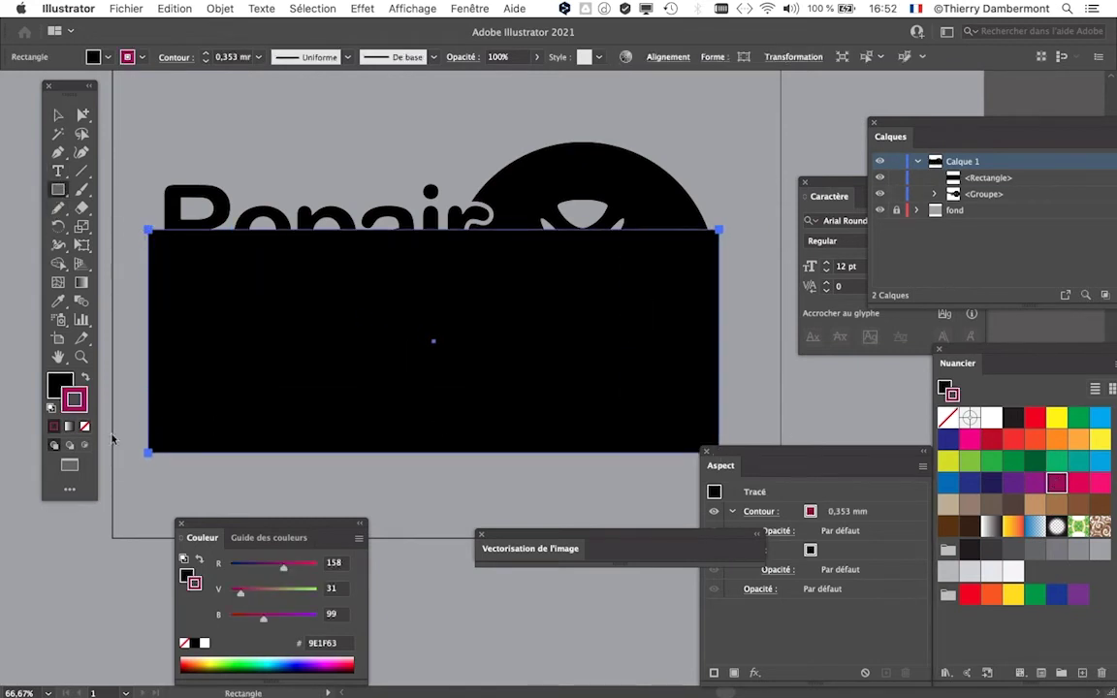
{"action": "left_click", "coordinate": [84, 377]}
{"action": "left_click", "coordinate": [84, 426]}
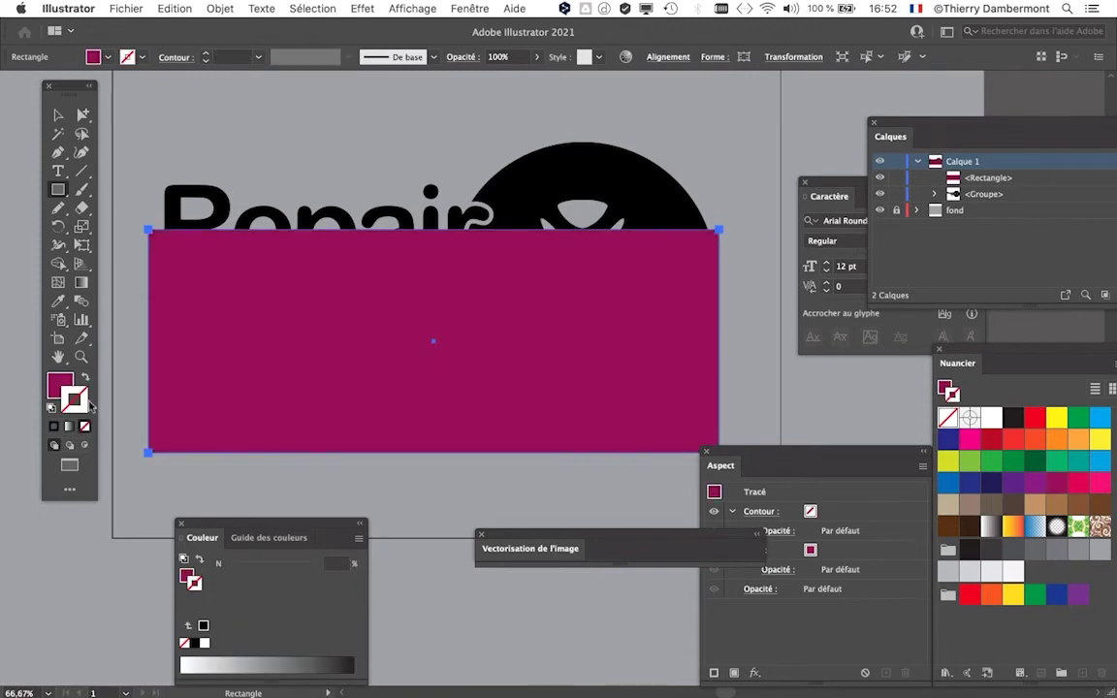
Step: Send the magenta rectangle to the back and shift it slightly behind the logo
{"action": "left_click", "coordinate": [58, 114]}
{"action": "left_click", "coordinate": [168, 110]}
{"action": "left_click", "coordinate": [296, 298]}
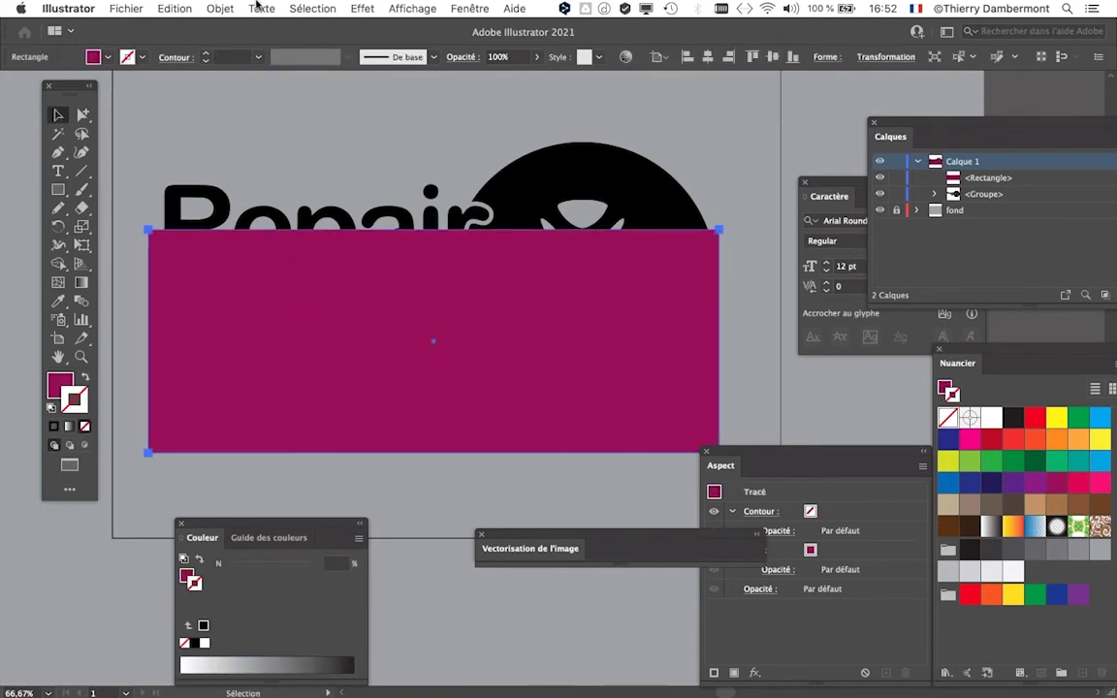
{"action": "left_click", "coordinate": [222, 8]}
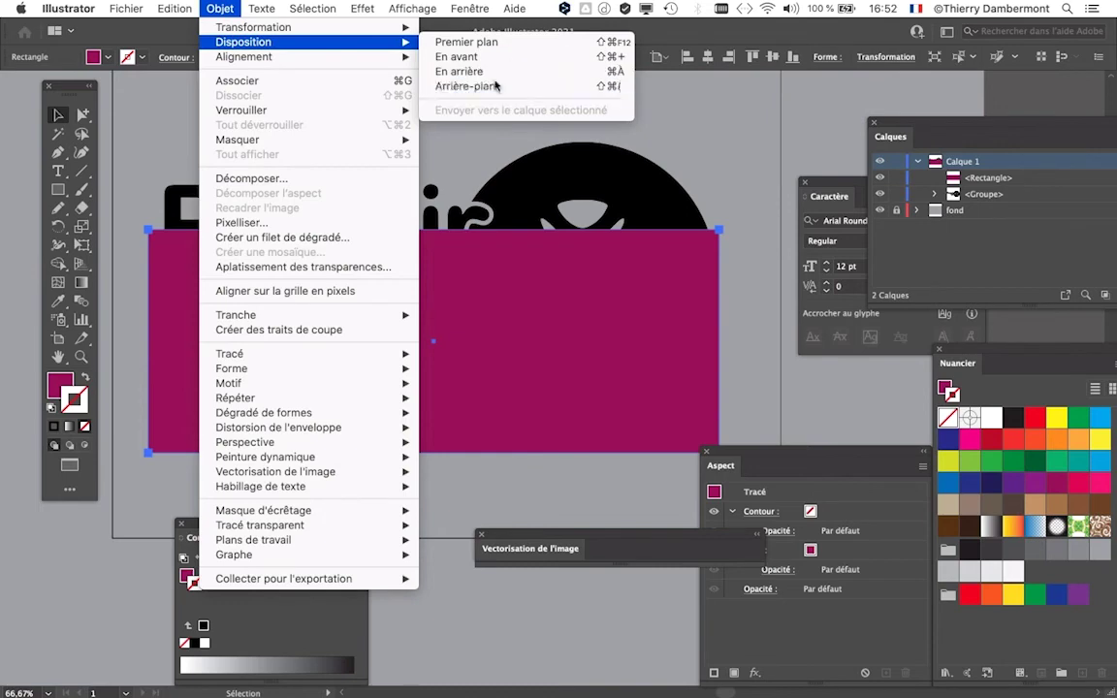
{"action": "left_click", "coordinate": [466, 85]}
{"action": "left_click_drag", "start_coordinate": [429, 406], "coordinate": [464, 399]}
{"action": "key", "text": "super+minus"}
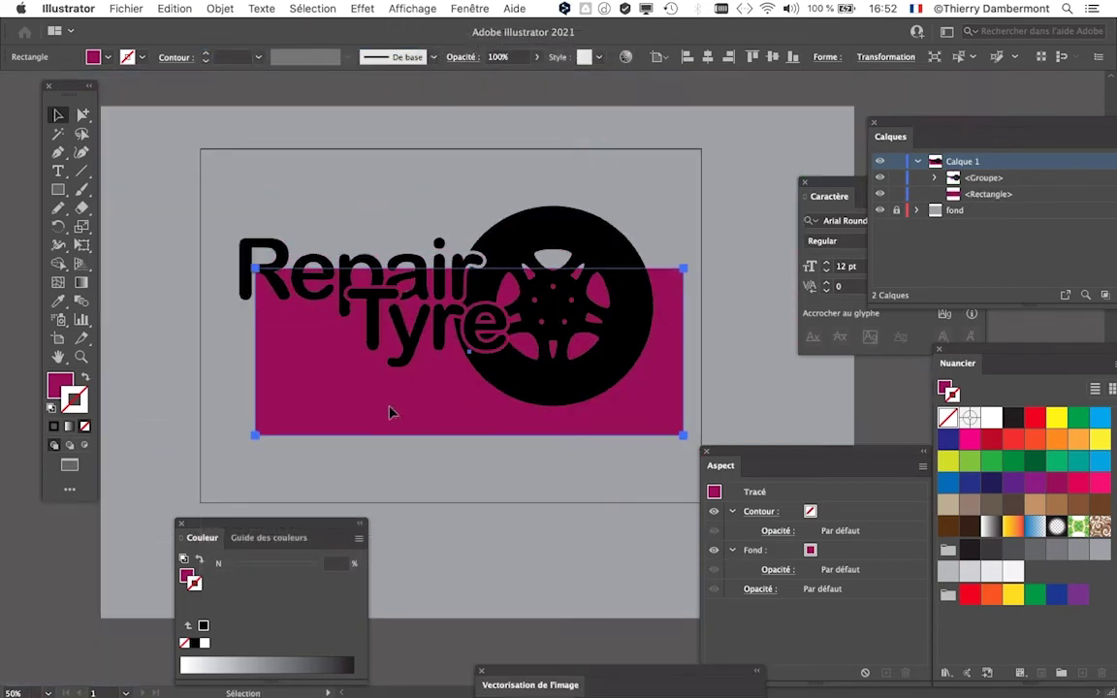
Step: Move the magenta rectangle clear below the logo and inspect the cut-out gaps between the letters and the wheel
{"action": "left_click_drag", "start_coordinate": [389, 411], "coordinate": [510, 497]}
{"action": "key", "text": "super+minus"}
{"action": "key", "text": "super+plus"}
{"action": "scroll", "coordinate": [443, 344], "scroll_direction": "up", "scroll_amount": 2}
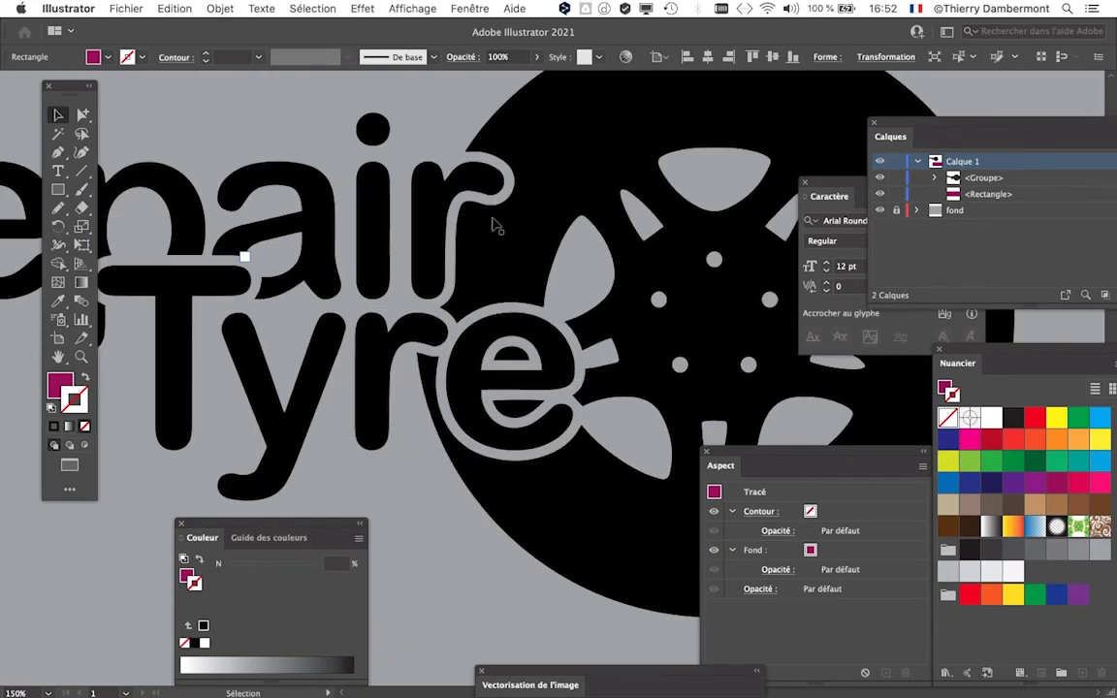
{"action": "scroll", "coordinate": [490, 233], "scroll_direction": "down", "scroll_amount": 2}
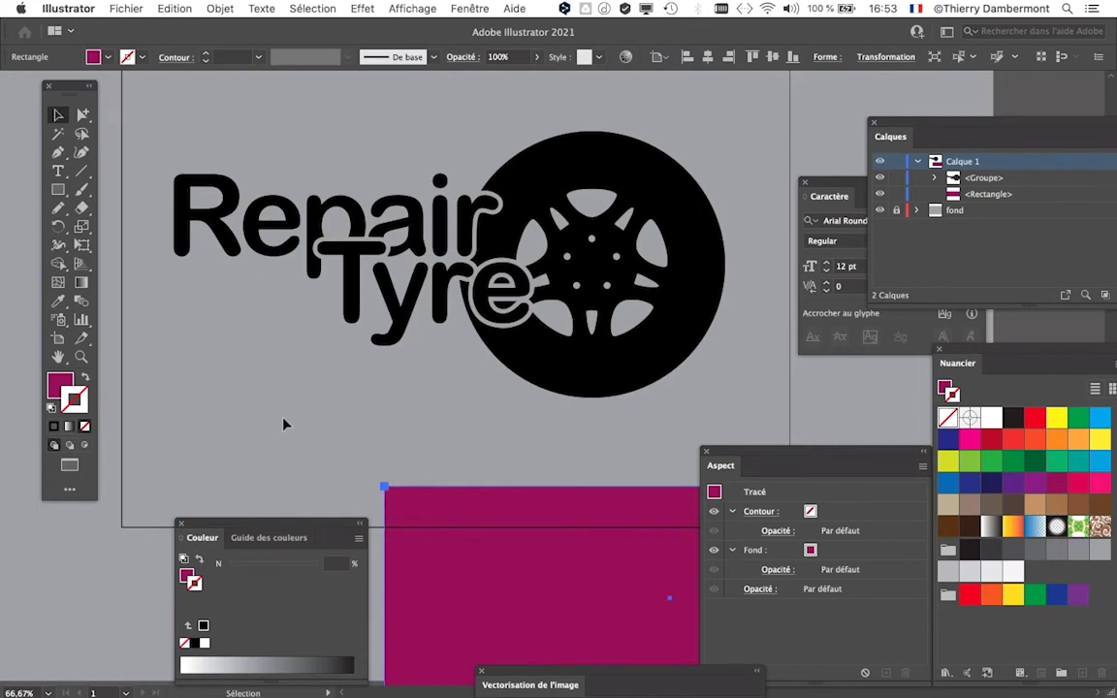
Step: Switch to Firefox, look through the "logo wallonie" search results and open the DH article on the 60.000 euros logo
{"action": "key", "text": "super+Tab"}
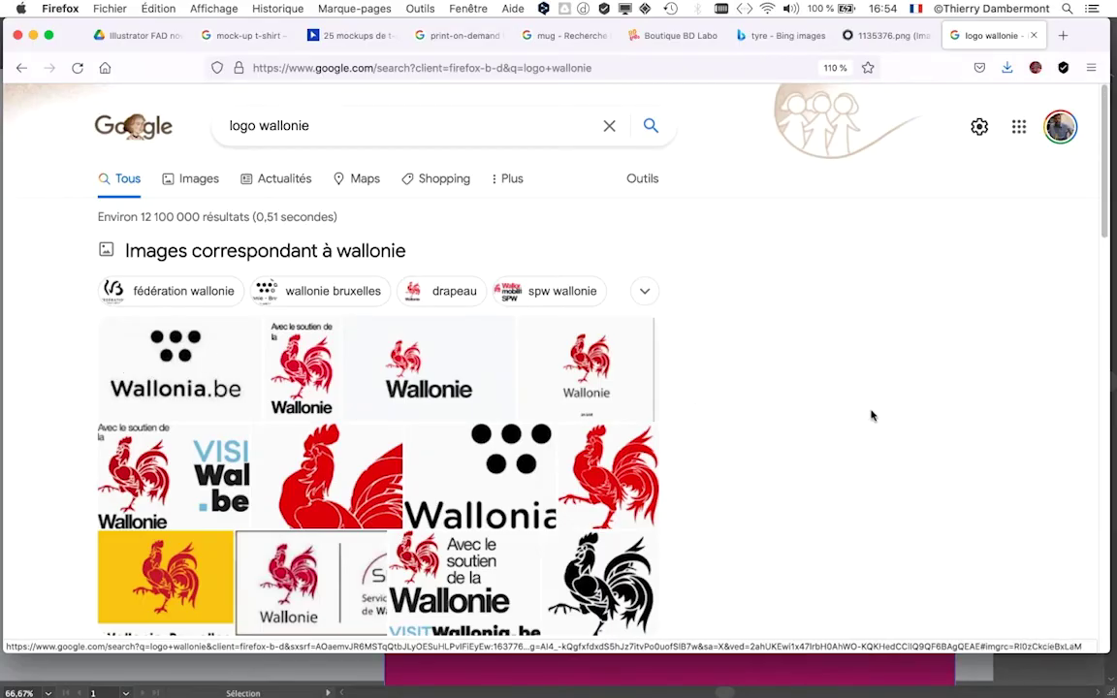
{"action": "scroll", "coordinate": [871, 415], "scroll_direction": "down", "scroll_amount": 5}
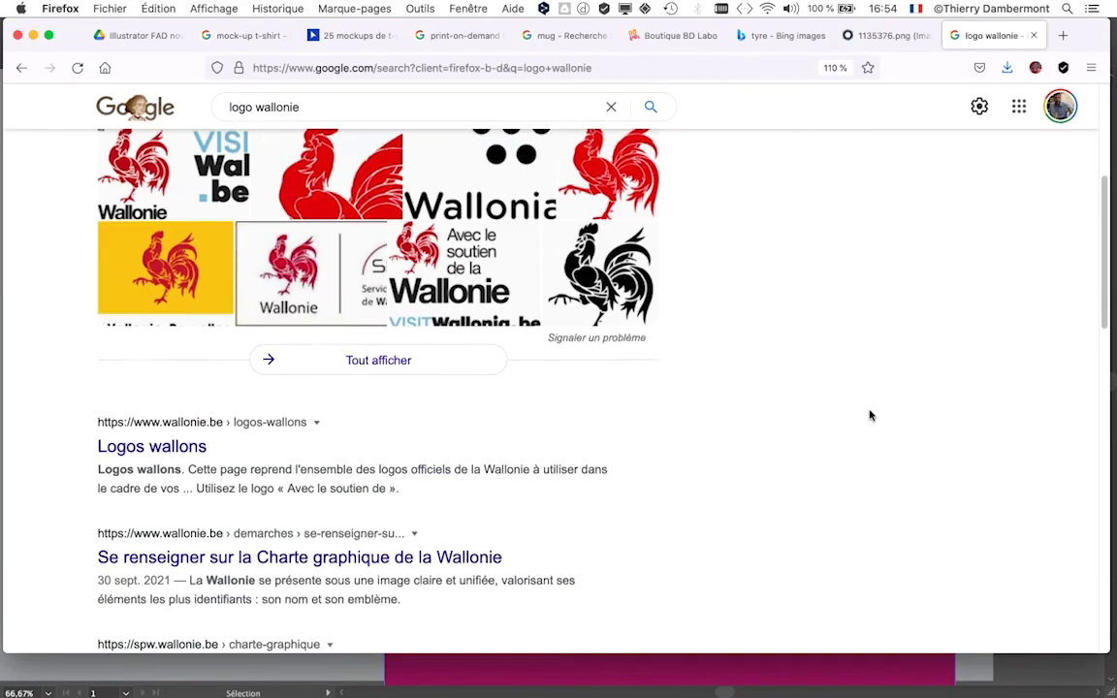
{"action": "scroll", "coordinate": [871, 415], "scroll_direction": "down", "scroll_amount": 2}
{"action": "scroll", "coordinate": [871, 415], "scroll_direction": "down", "scroll_amount": 3}
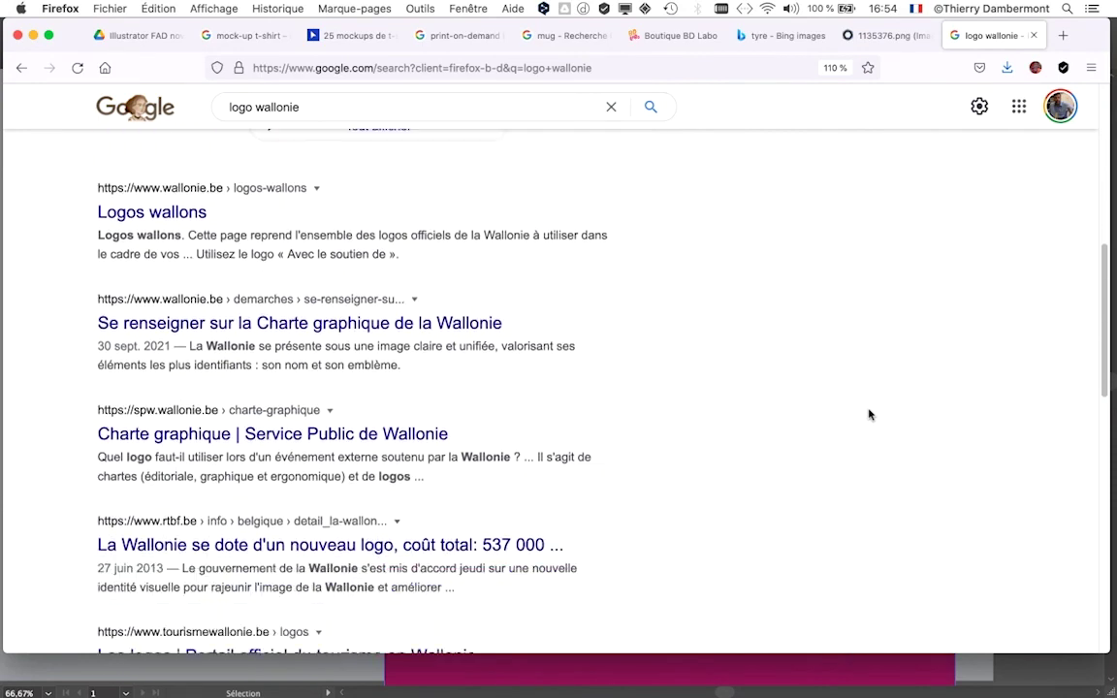
{"action": "scroll", "coordinate": [870, 415], "scroll_direction": "down", "scroll_amount": 3}
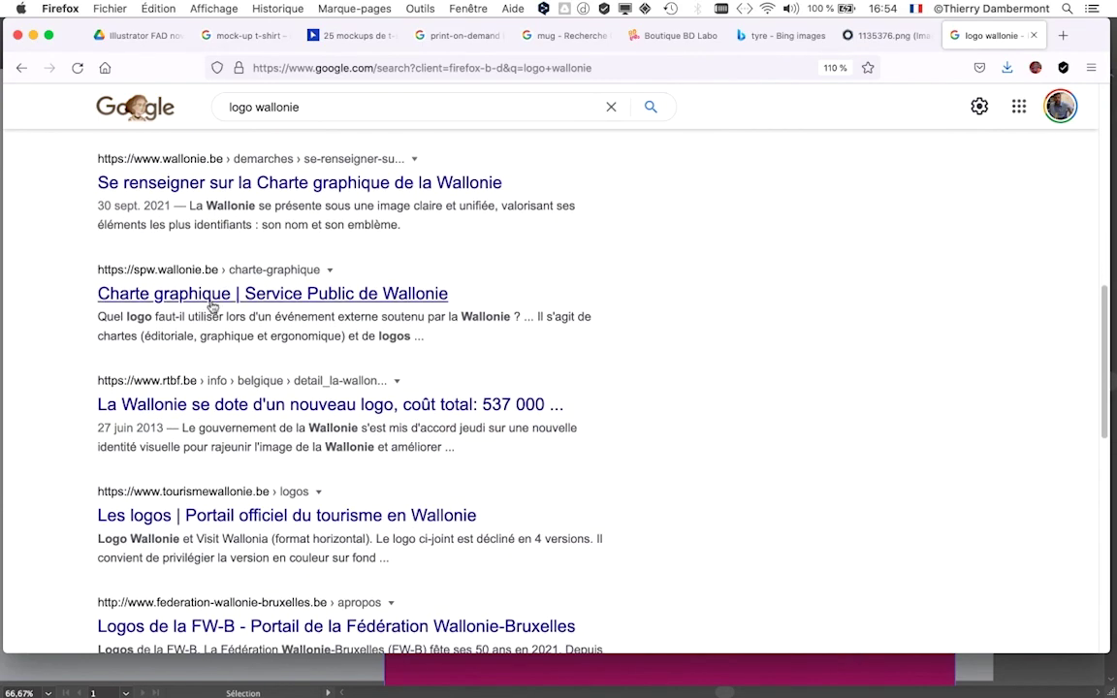
{"action": "scroll", "coordinate": [203, 337], "scroll_direction": "down", "scroll_amount": 1}
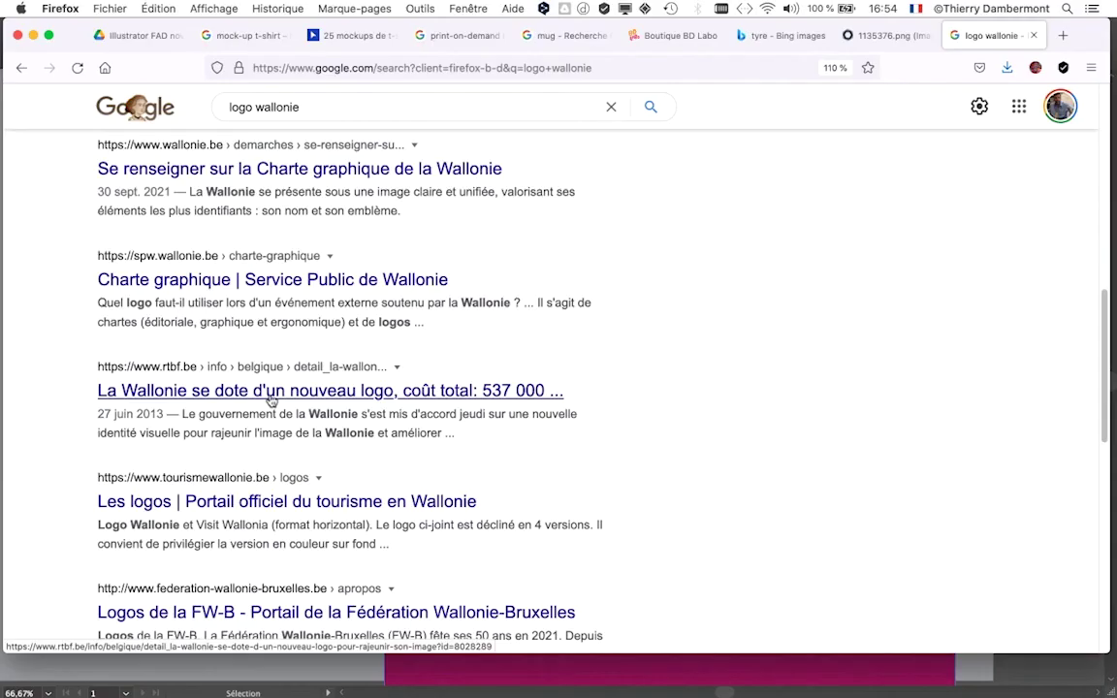
{"action": "scroll", "coordinate": [748, 422], "scroll_direction": "down", "scroll_amount": 3}
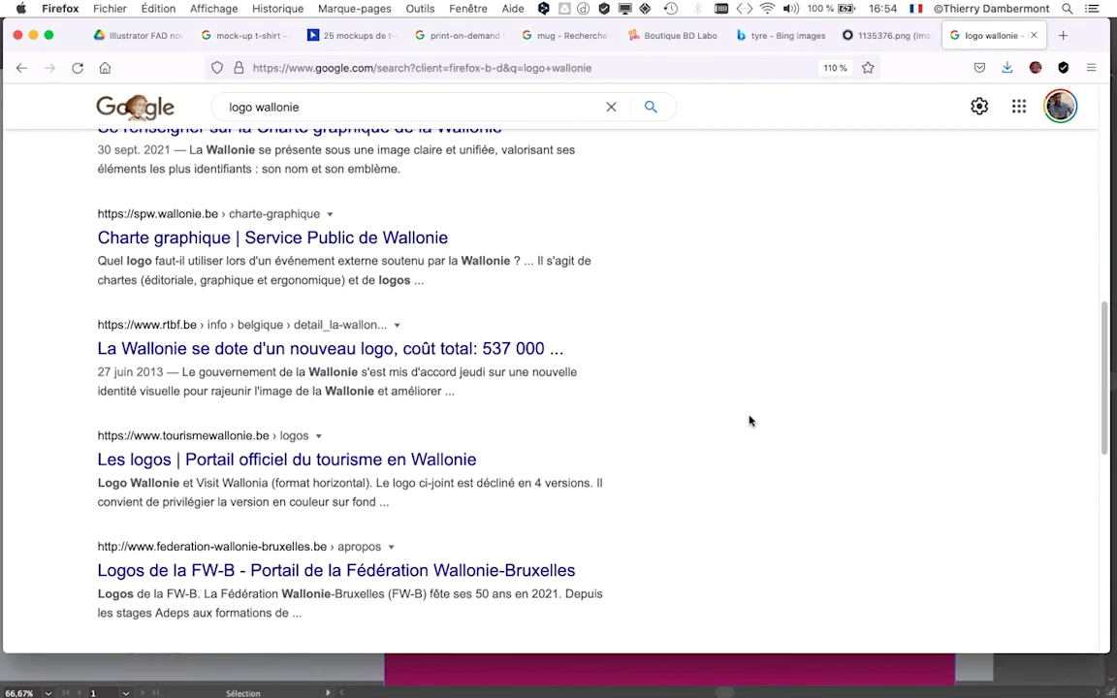
{"action": "scroll", "coordinate": [748, 421], "scroll_direction": "down", "scroll_amount": 5}
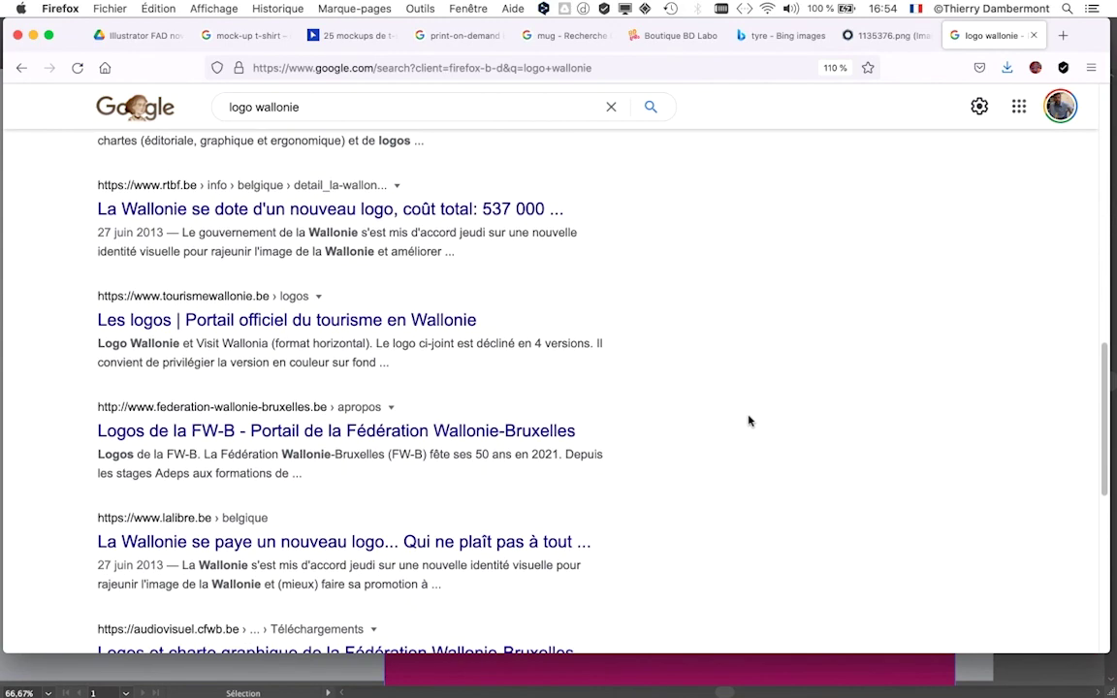
{"action": "scroll", "coordinate": [748, 421], "scroll_direction": "down", "scroll_amount": 2}
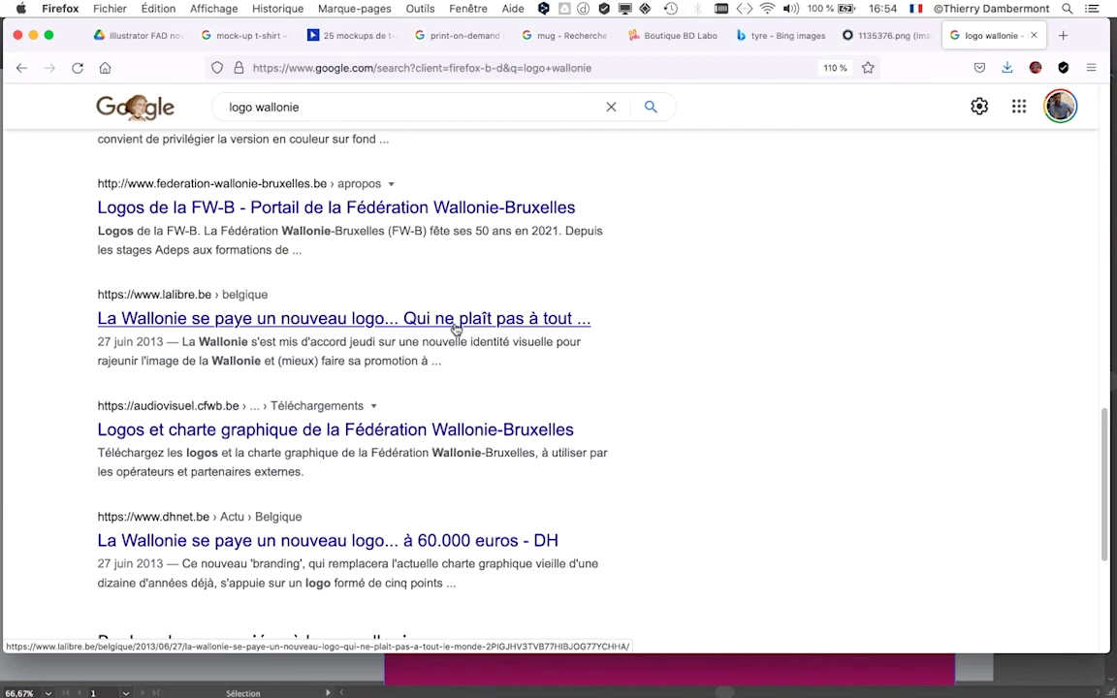
{"action": "scroll", "coordinate": [738, 436], "scroll_direction": "down", "scroll_amount": 2}
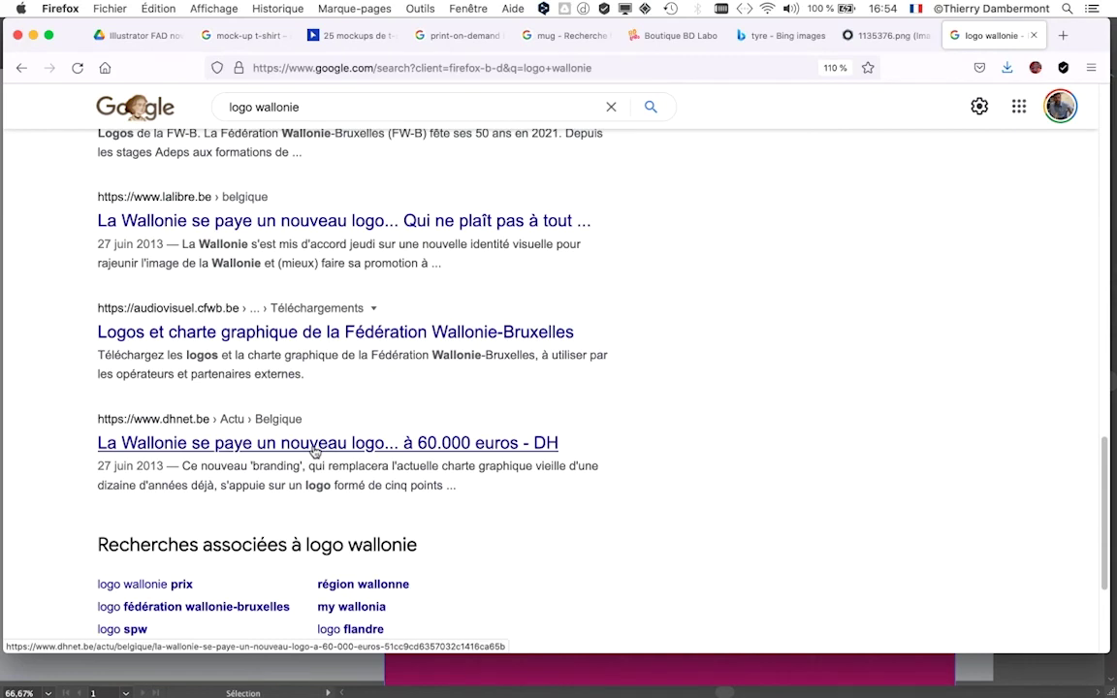
{"action": "left_click", "coordinate": [316, 456]}
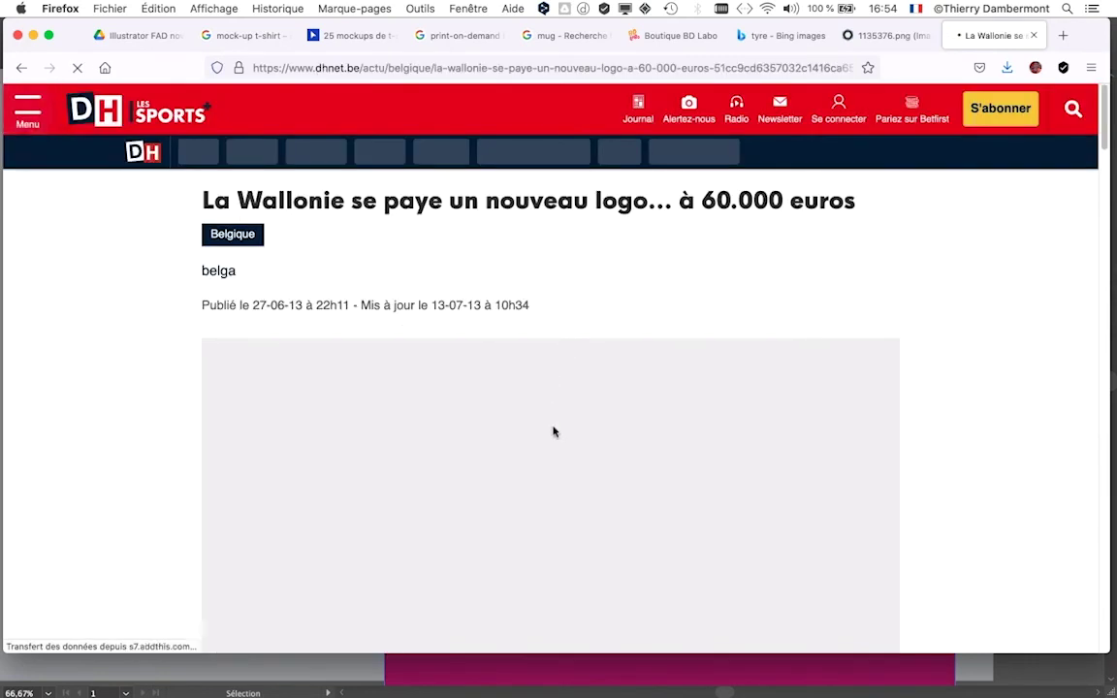
{"action": "scroll", "coordinate": [845, 474], "scroll_direction": "down", "scroll_amount": 3}
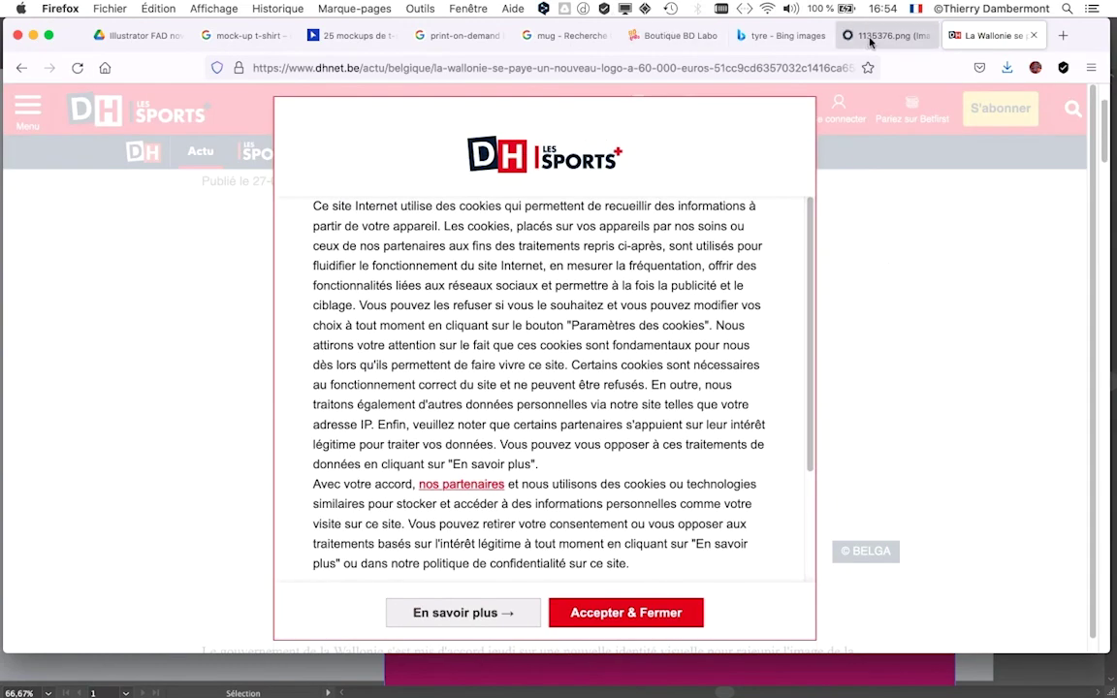
{"action": "left_click", "coordinate": [846, 39]}
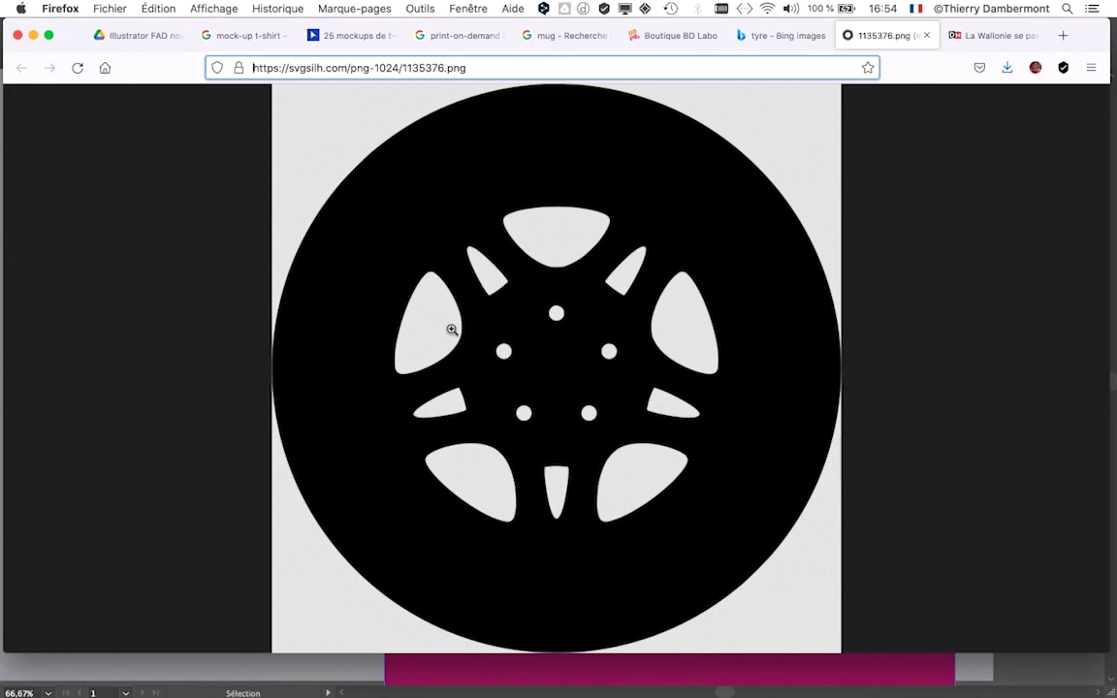
{"action": "left_click", "coordinate": [980, 36]}
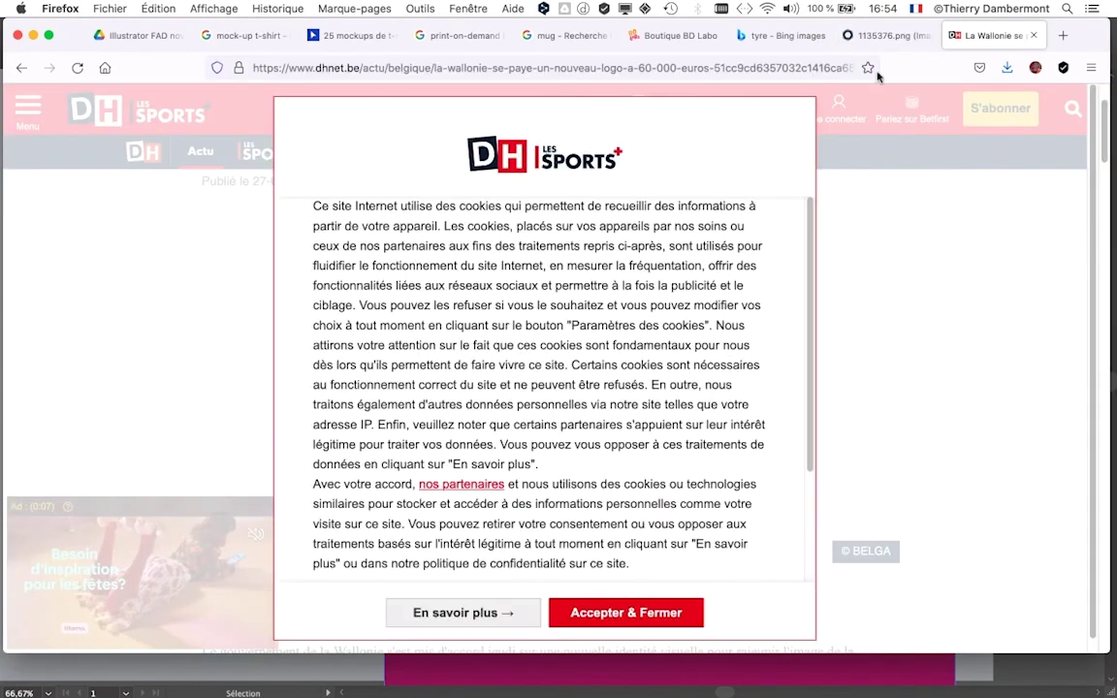
{"action": "left_click", "coordinate": [849, 36]}
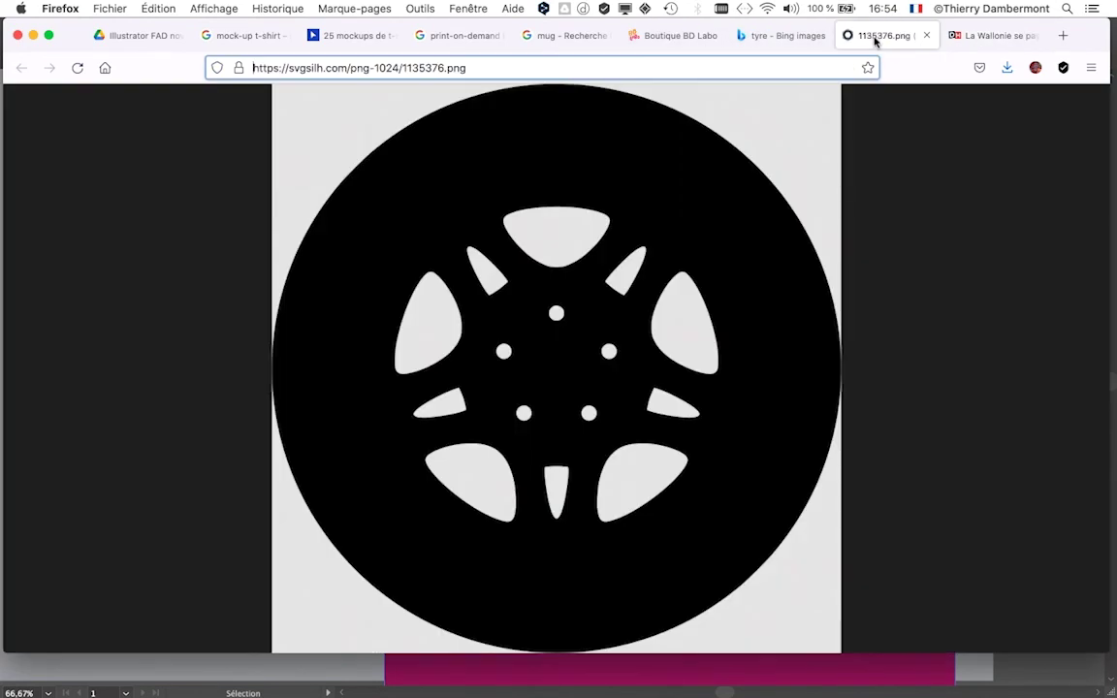
{"action": "left_click", "coordinate": [769, 39]}
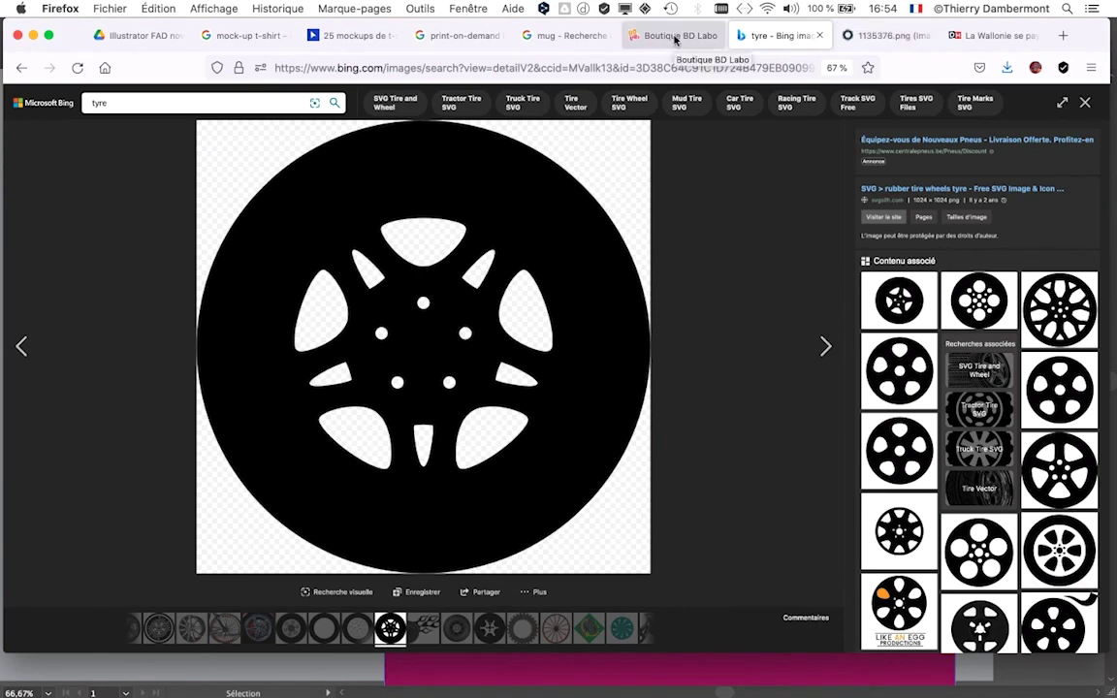
{"action": "key", "text": "ctrl+Tab"}
{"action": "key", "text": "ctrl+Tab"}
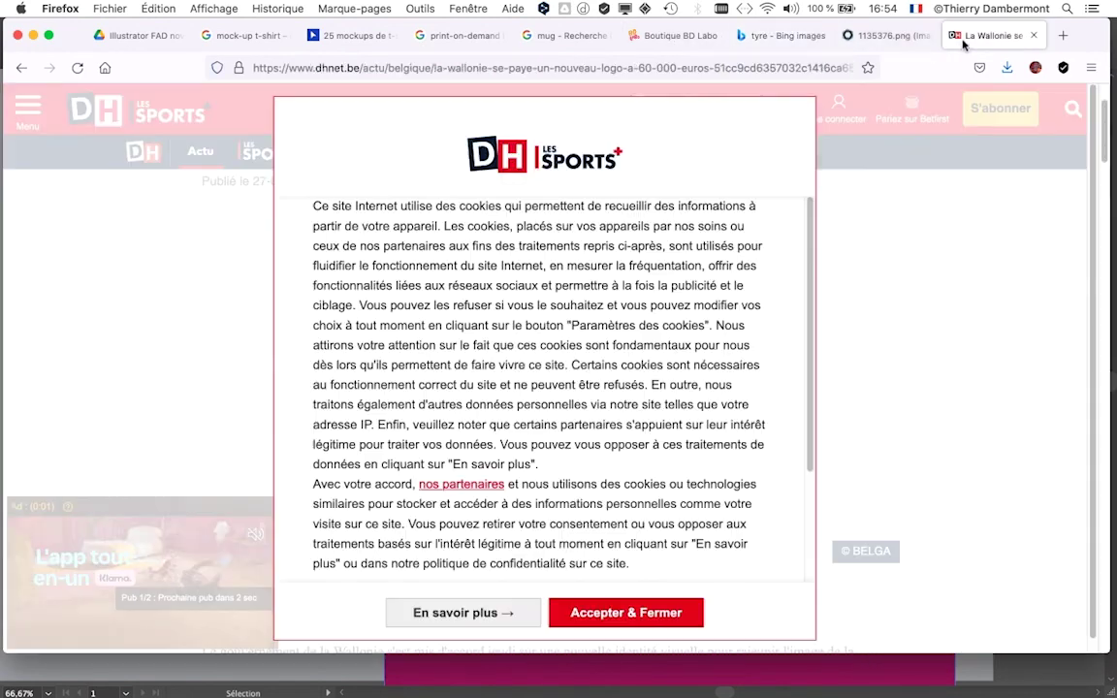
Step: Leave the DH article, return to the browser's blank start page and search Google for "nike logo designer"
{"action": "left_click", "coordinate": [20, 69]}
{"action": "left_click", "coordinate": [17, 70]}
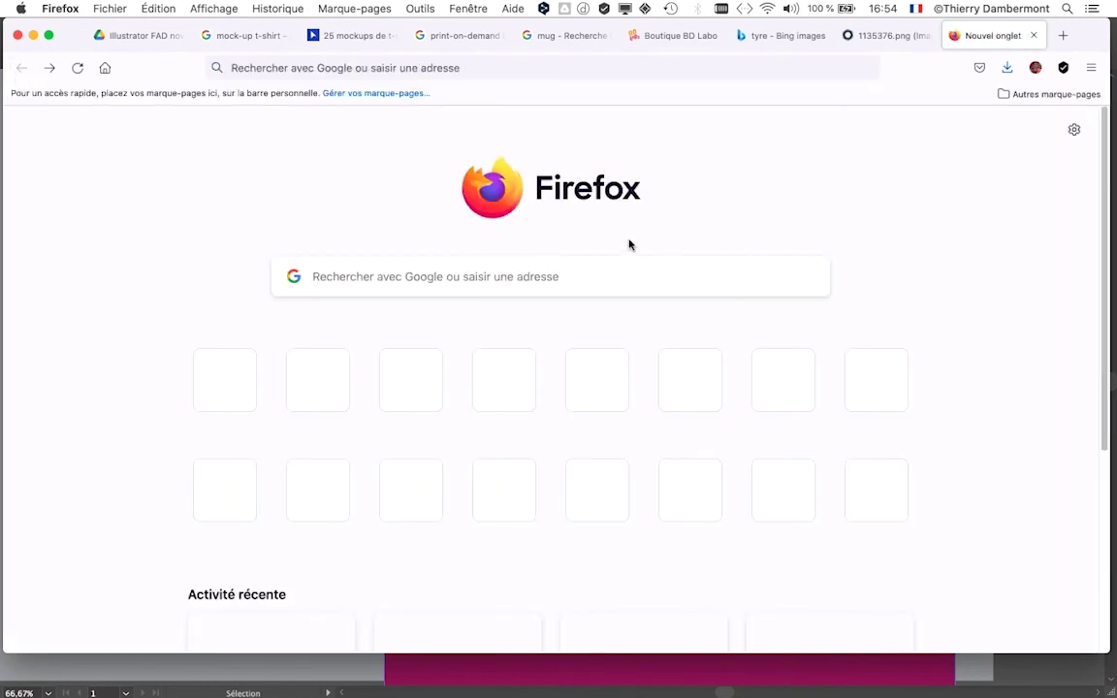
{"action": "left_click", "coordinate": [340, 280]}
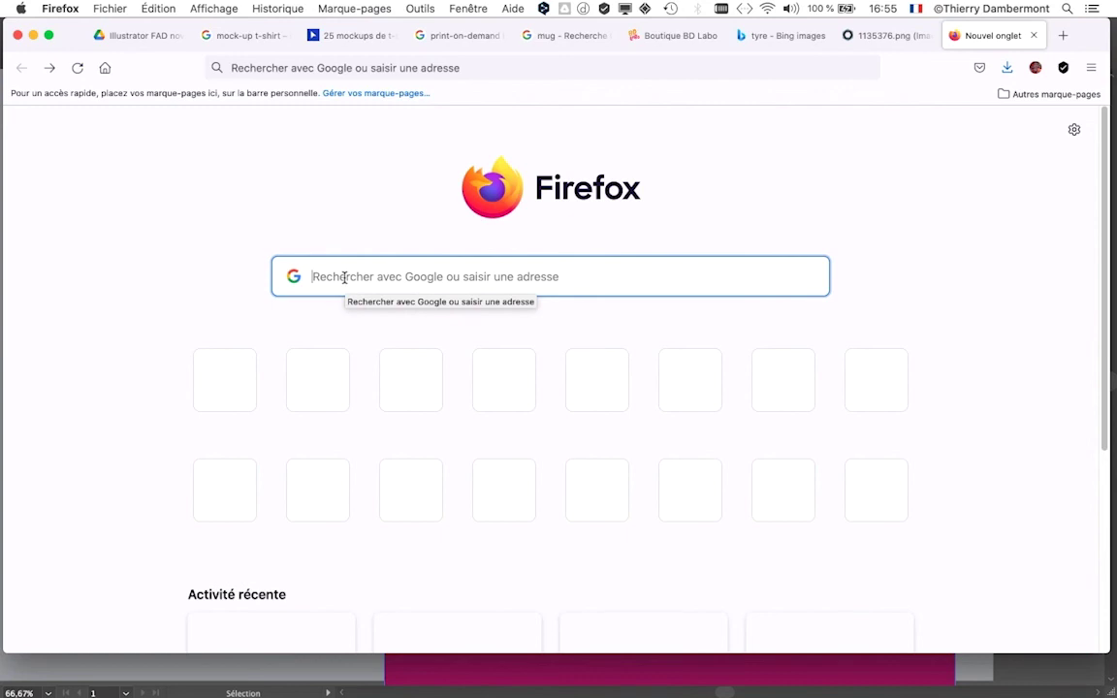
{"action": "type", "text": "nike lo"}
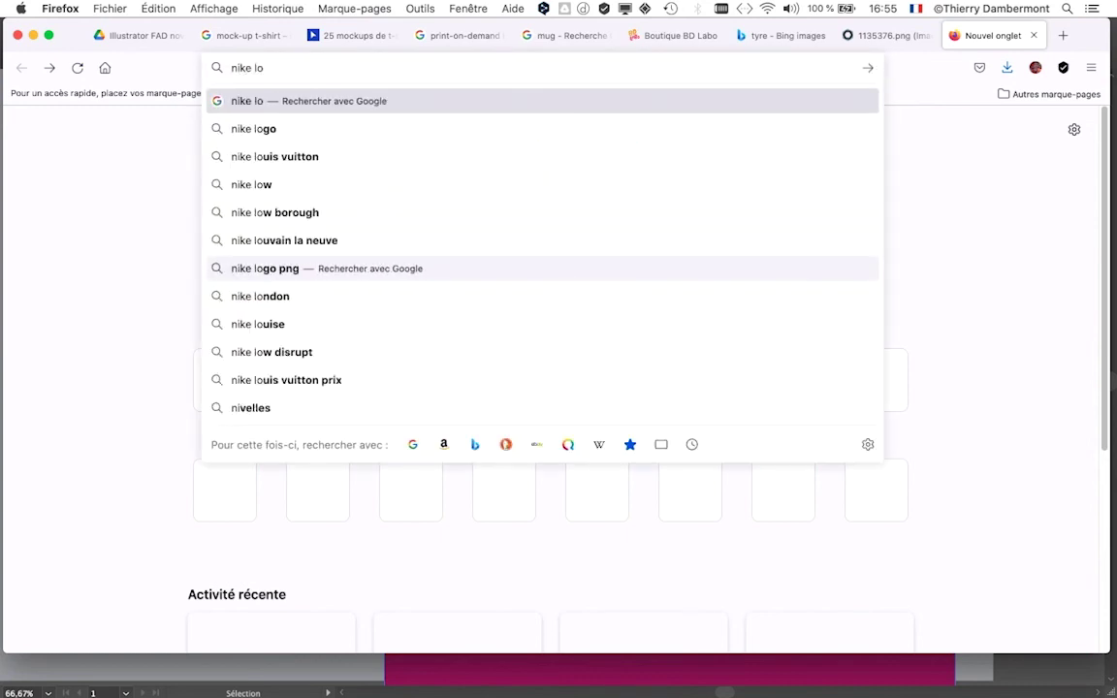
{"action": "type", "text": "go designer"}
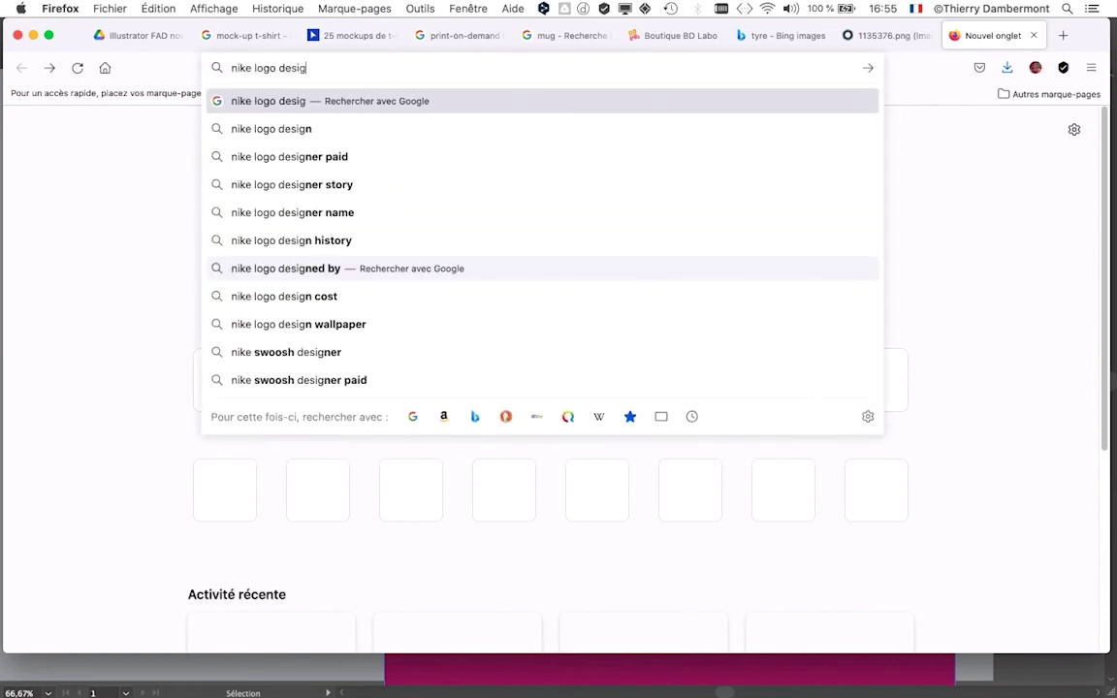
{"action": "key", "text": "Return"}
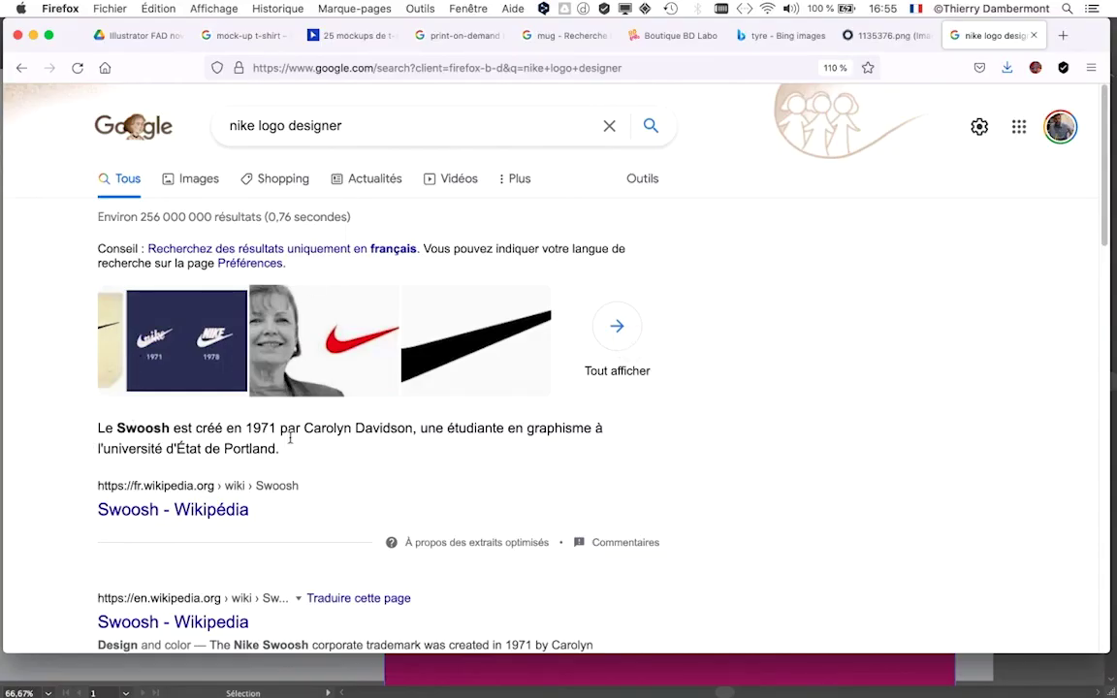
Step: Highlight the snippet on the Swoosh's creation and read through the search results about the Nike logo's designer and price
{"action": "left_click_drag", "start_coordinate": [115, 427], "coordinate": [281, 449]}
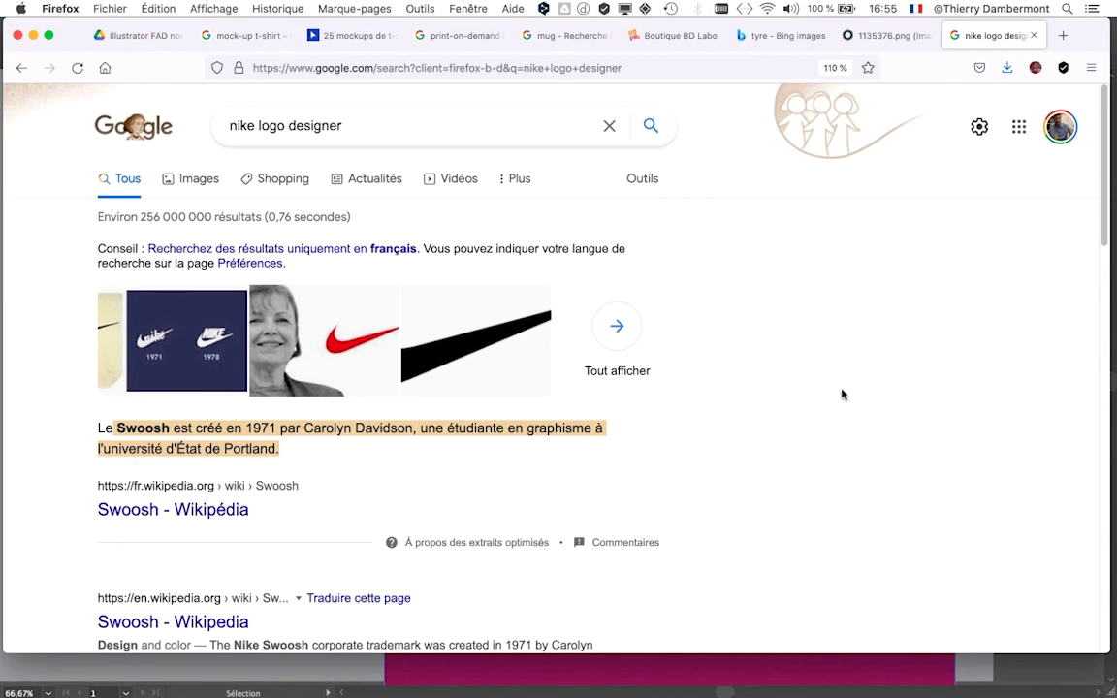
{"action": "scroll", "coordinate": [843, 393], "scroll_direction": "down", "scroll_amount": 2}
{"action": "scroll", "coordinate": [842, 396], "scroll_direction": "down", "scroll_amount": 5}
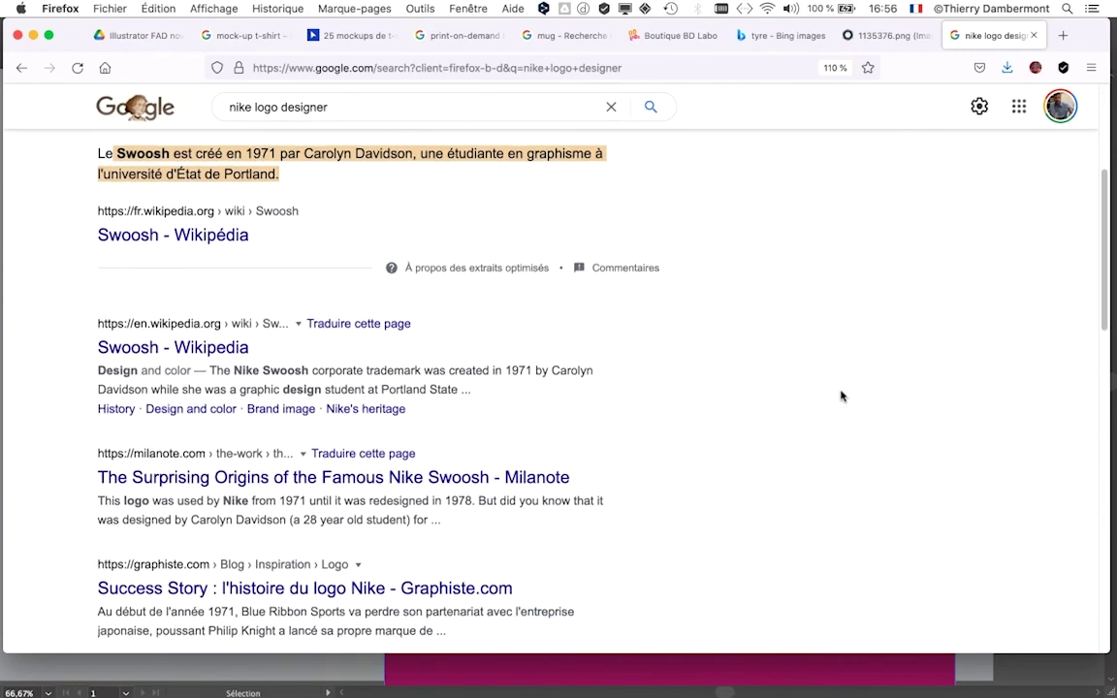
{"action": "scroll", "coordinate": [842, 395], "scroll_direction": "down", "scroll_amount": 2}
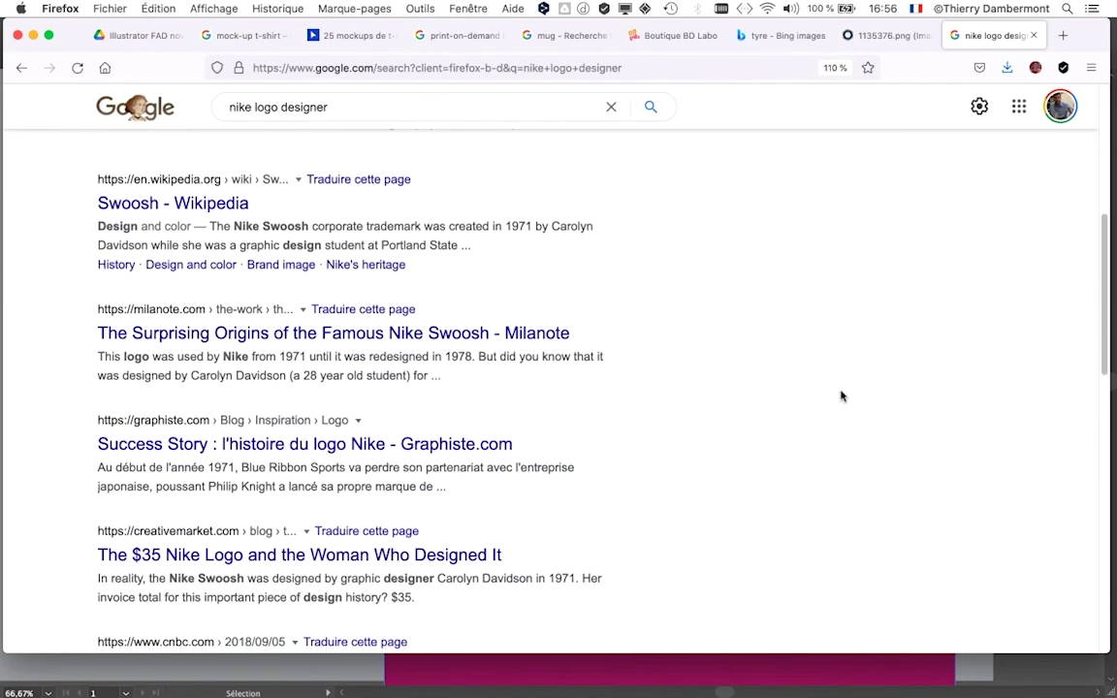
{"action": "scroll", "coordinate": [842, 396], "scroll_direction": "down", "scroll_amount": 2}
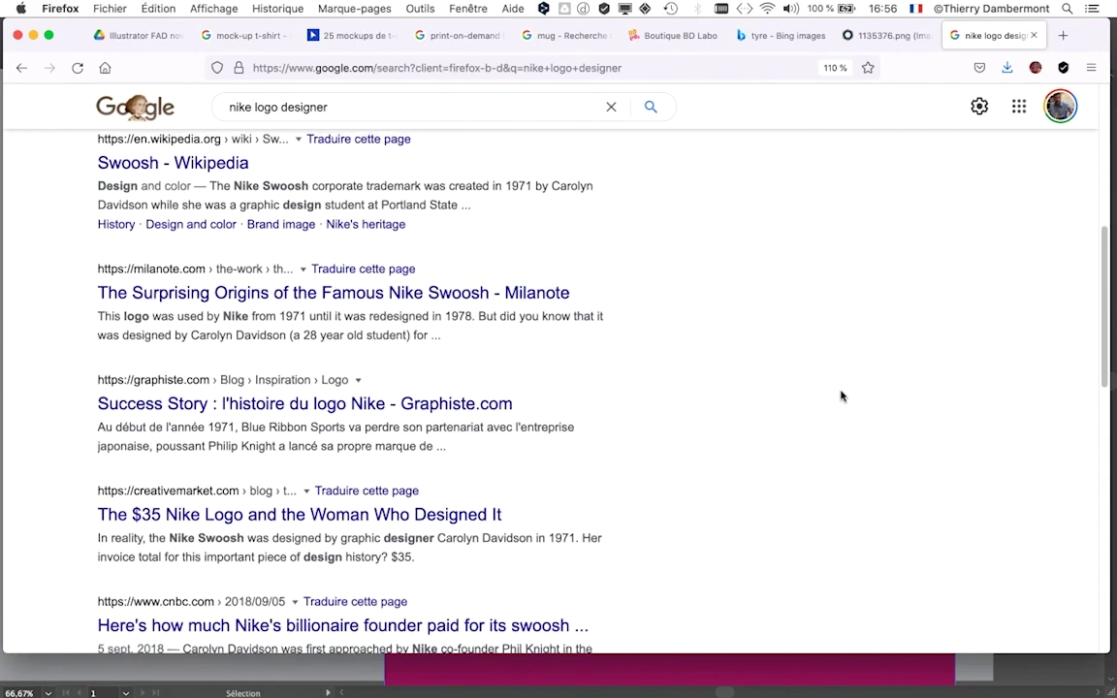
{"action": "scroll", "coordinate": [841, 396], "scroll_direction": "down", "scroll_amount": 2}
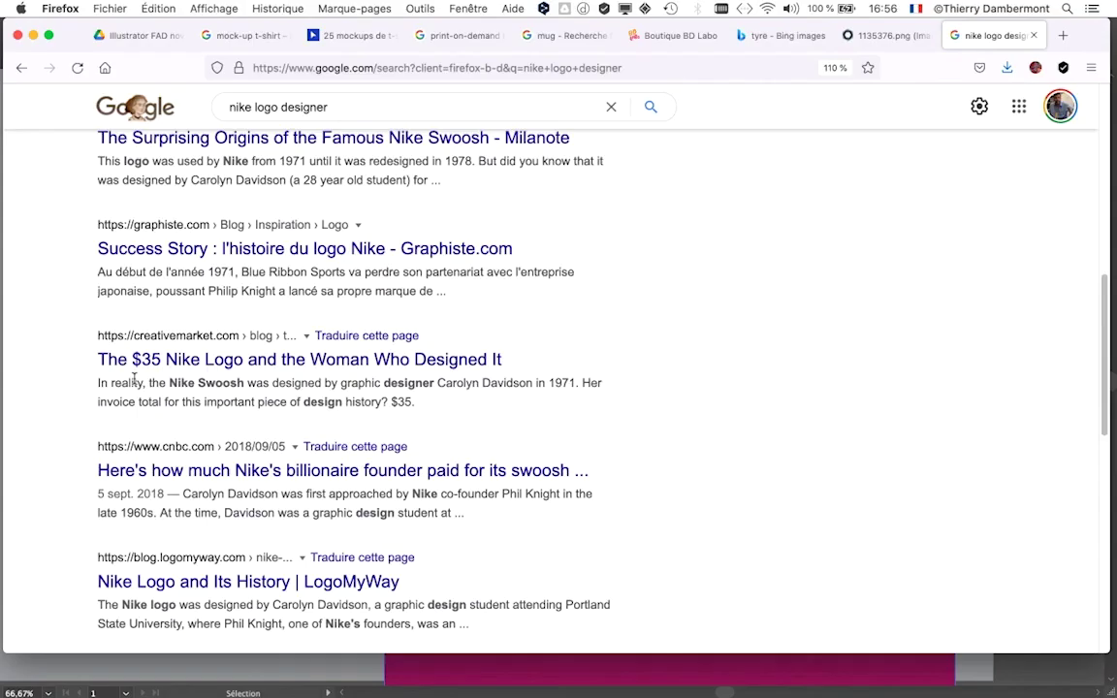
{"action": "scroll", "coordinate": [725, 446], "scroll_direction": "down", "scroll_amount": 4}
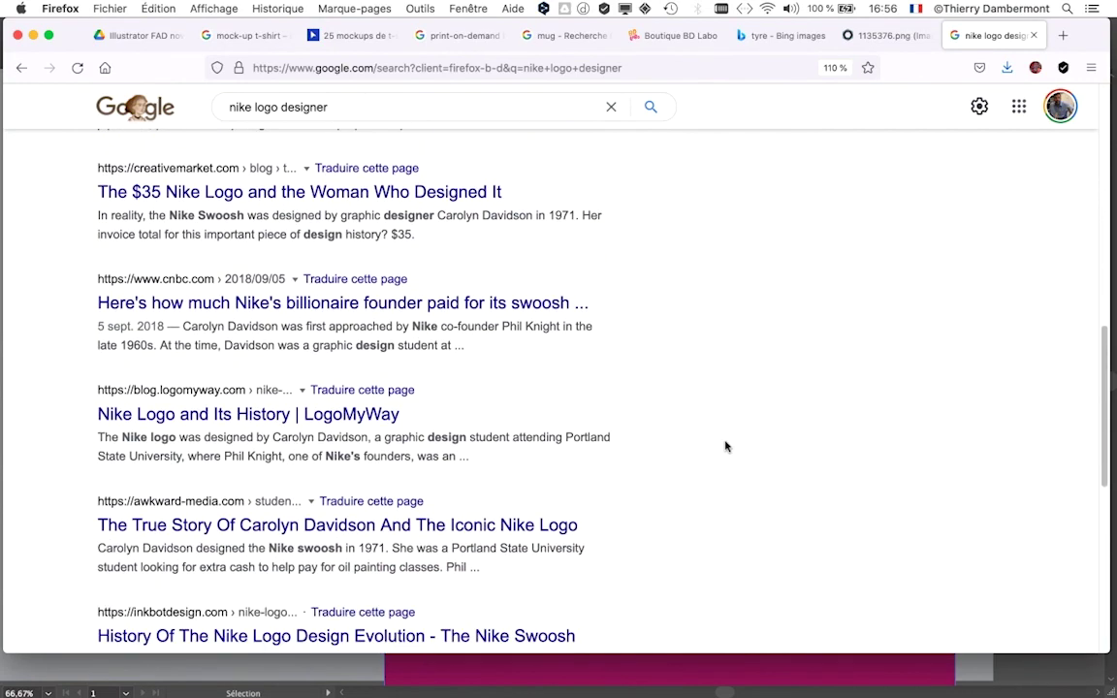
{"action": "scroll", "coordinate": [726, 446], "scroll_direction": "up", "scroll_amount": 15}
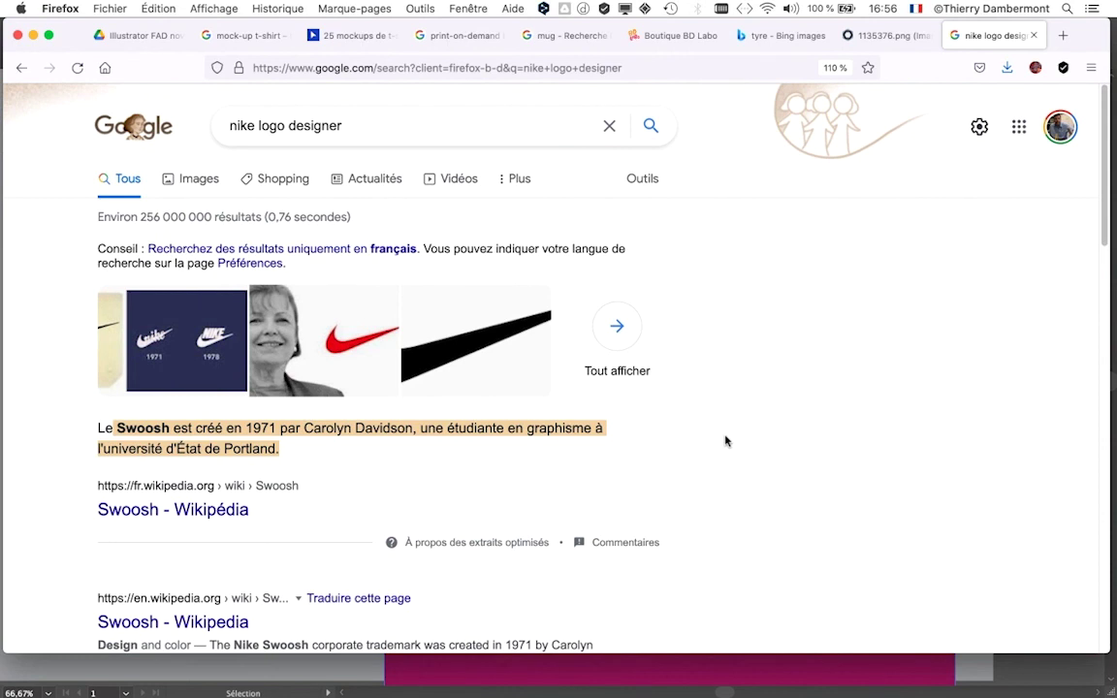
{"action": "left_click_drag", "start_coordinate": [948, 654], "coordinate": [946, 691]}
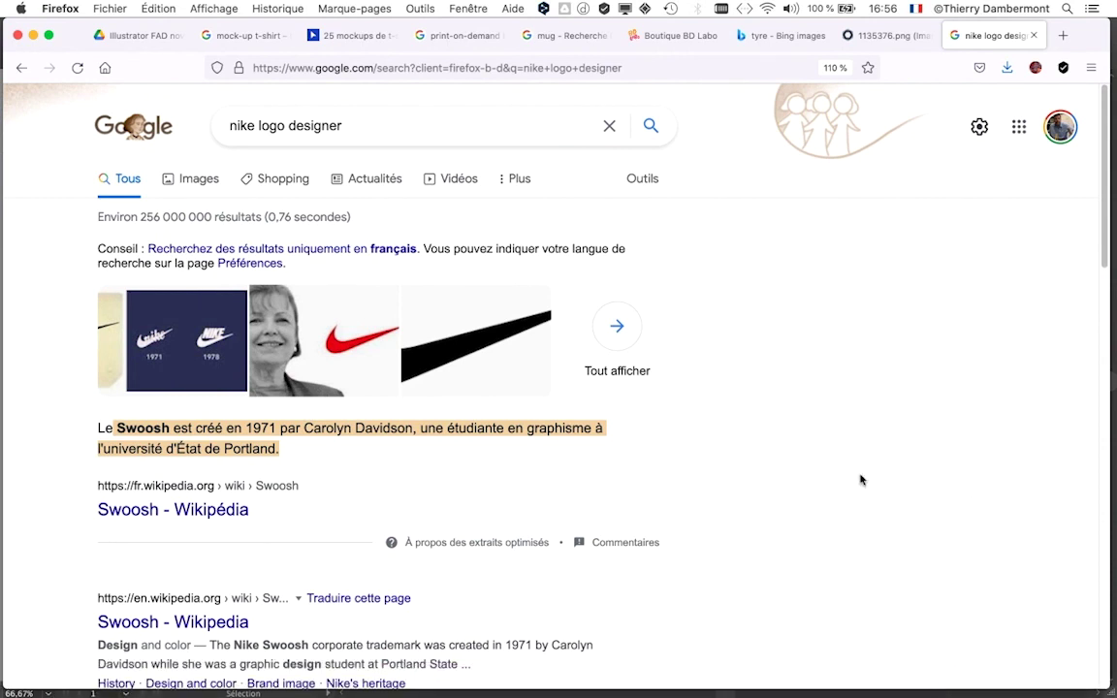